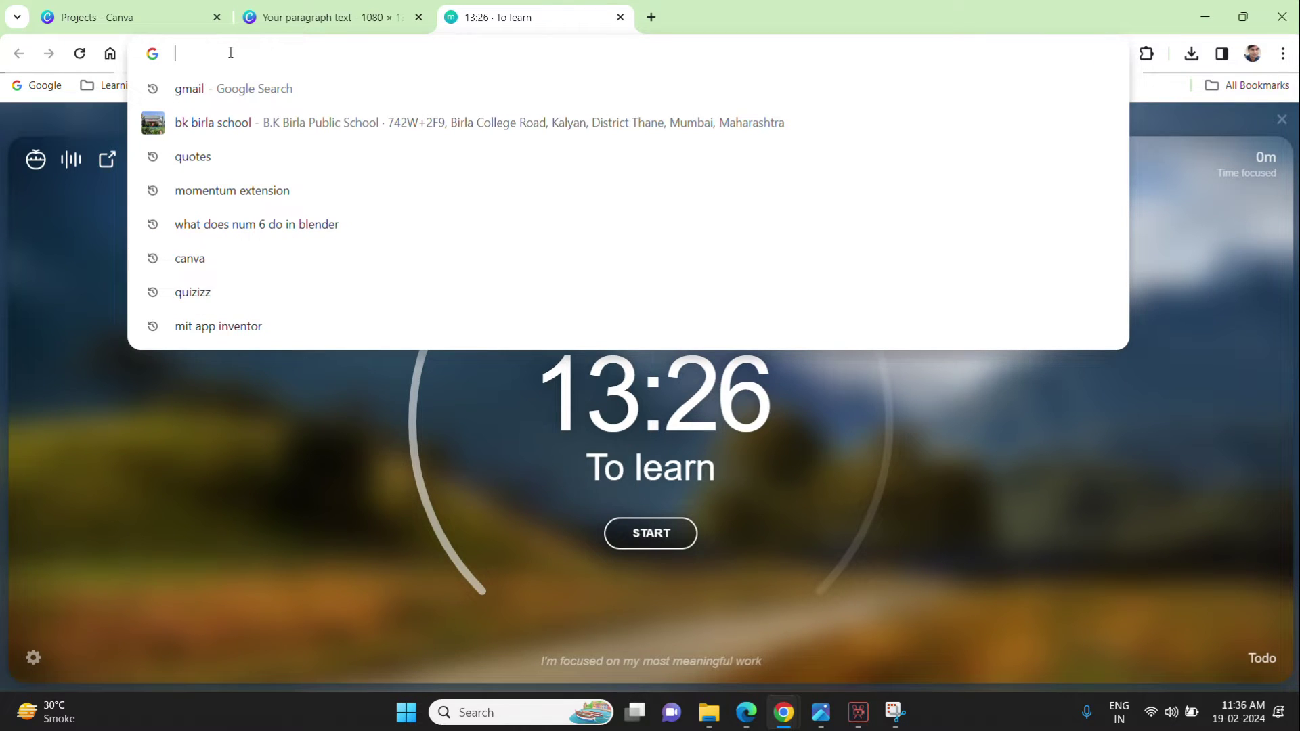
Step: Search Google for canva and open the Canva website from the results
text(canva)
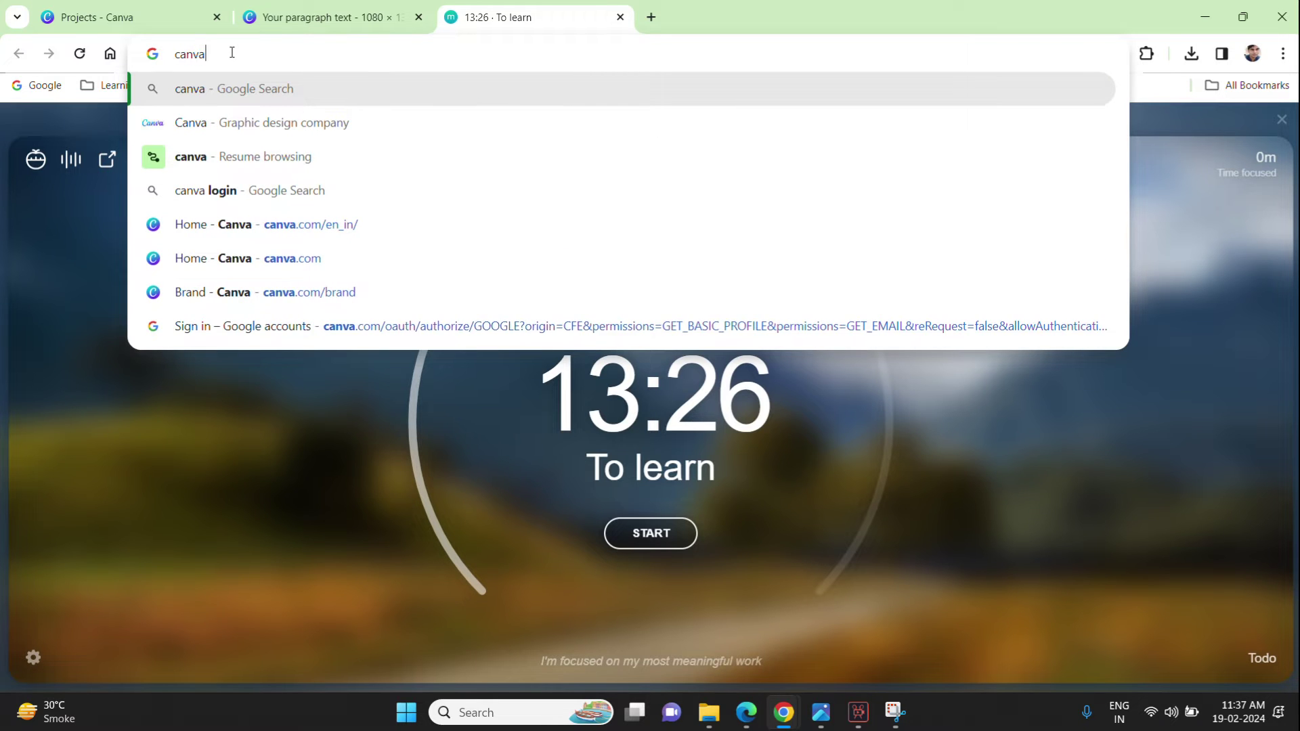
key(Return)
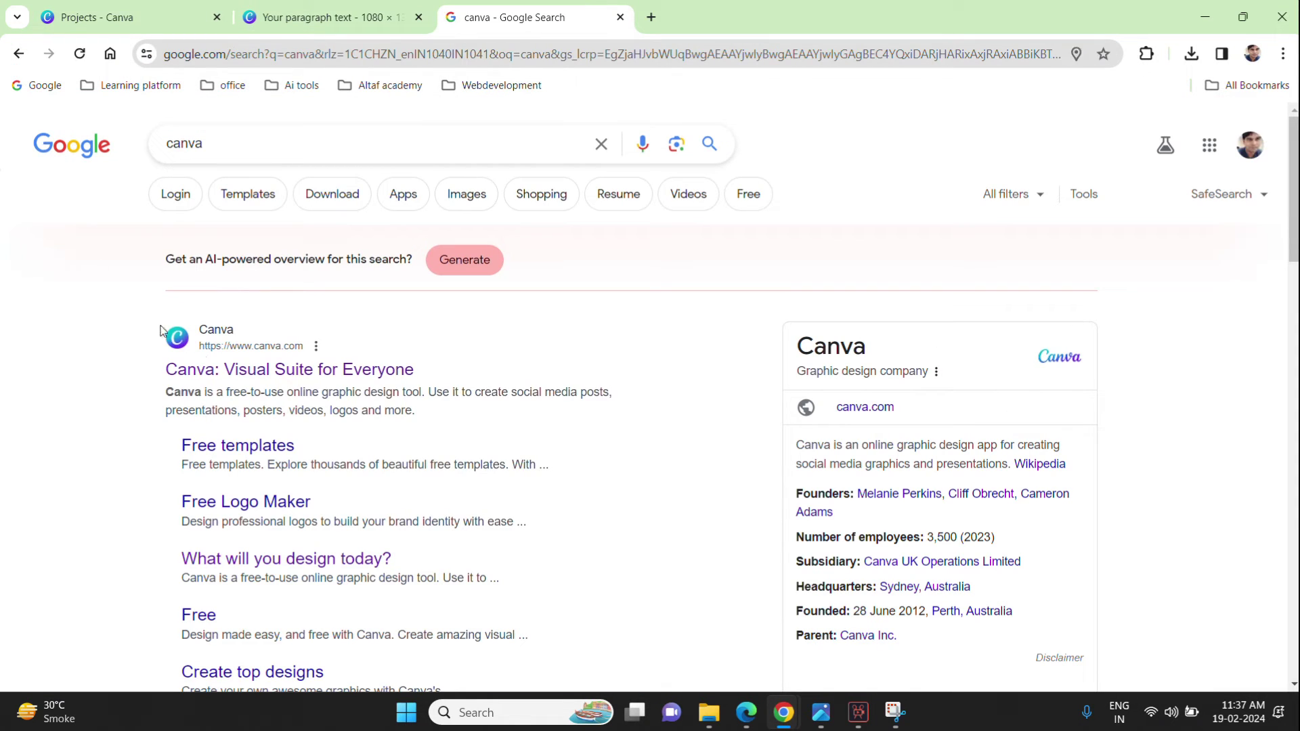
click(206, 367)
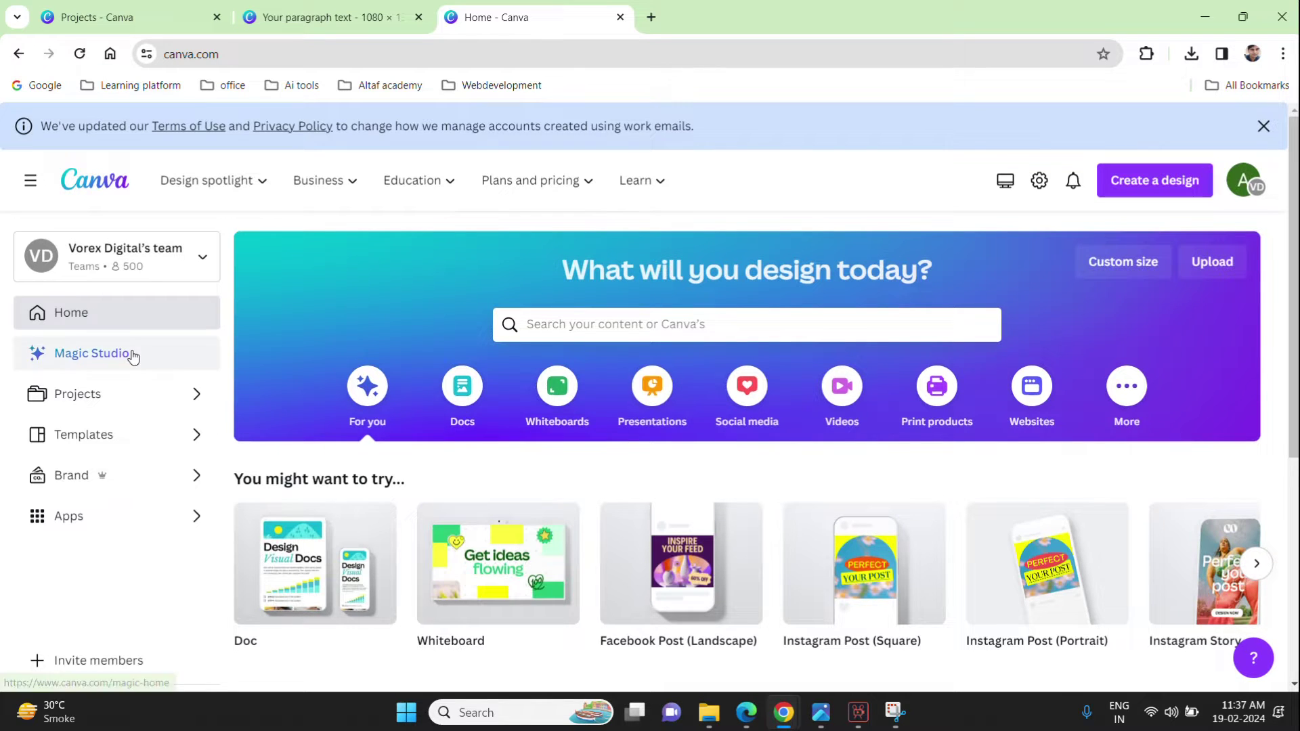
Step: Open the recent design "Your paragraph text" from the Canva projects
click(121, 397)
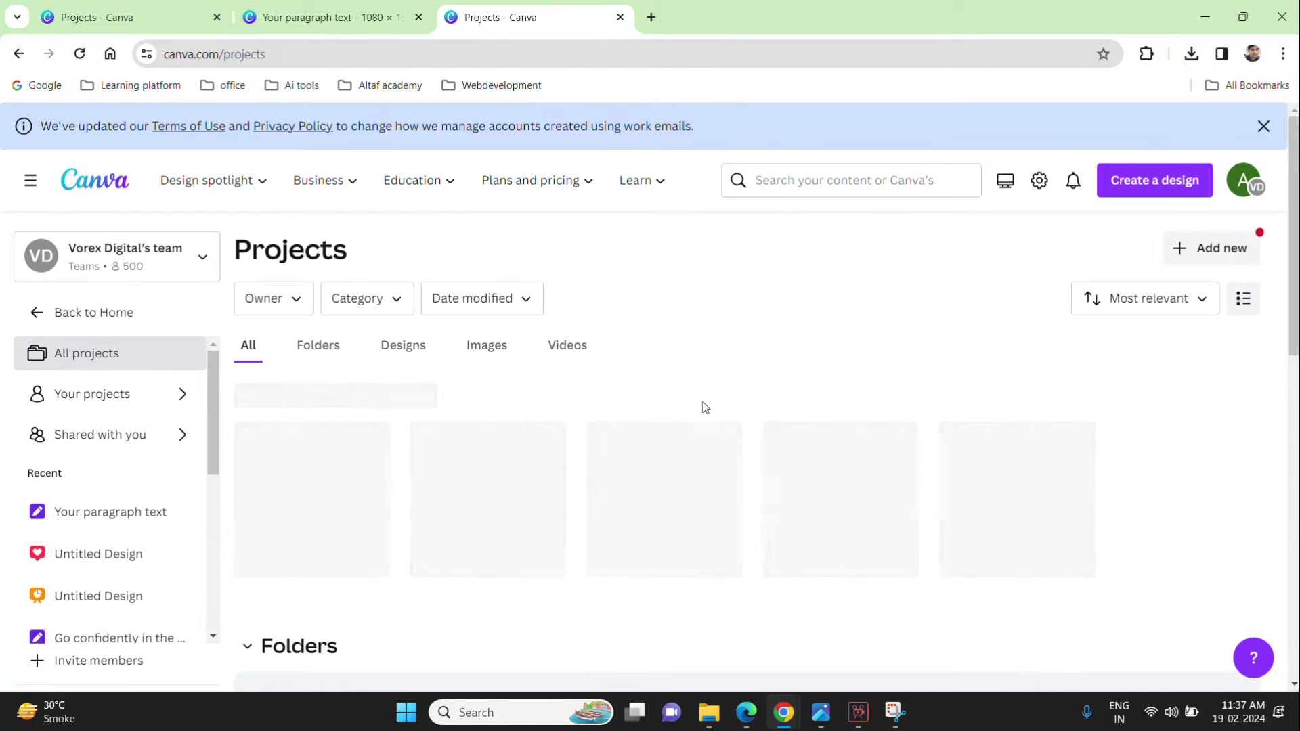
scroll(765, 348, down, 1)
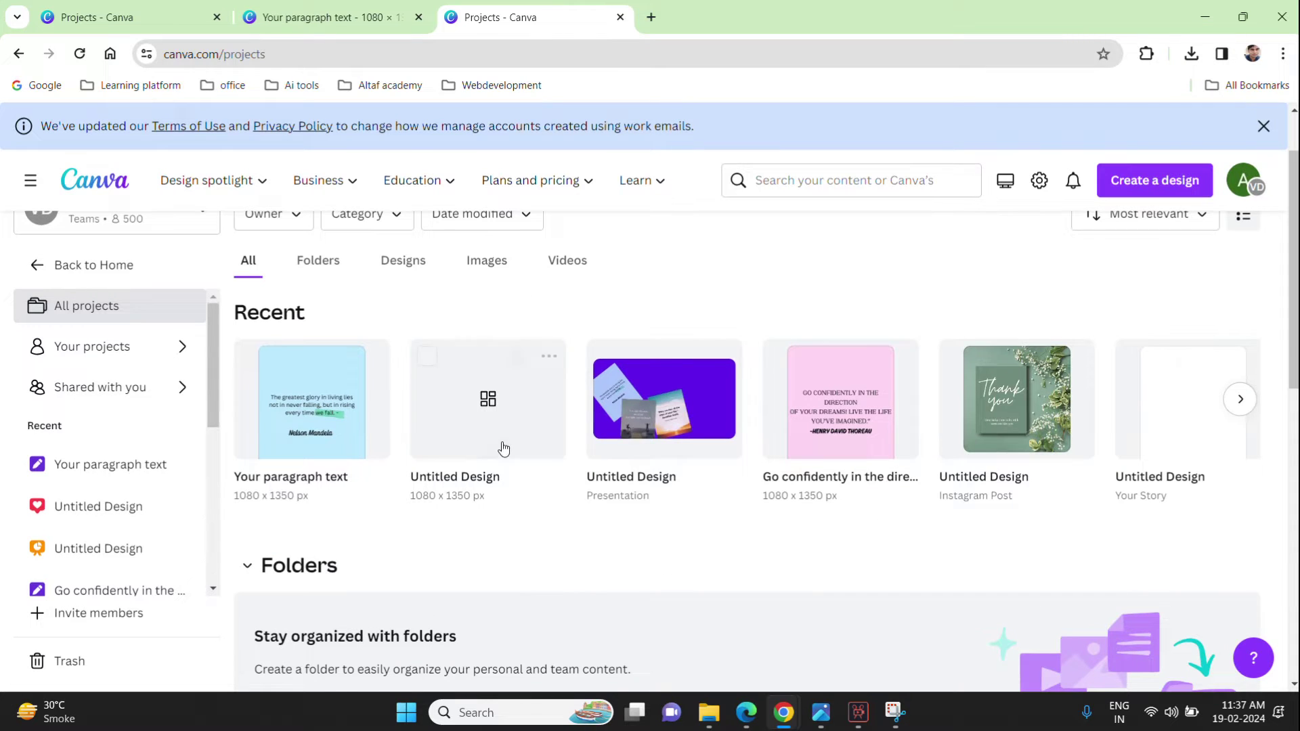
click(318, 414)
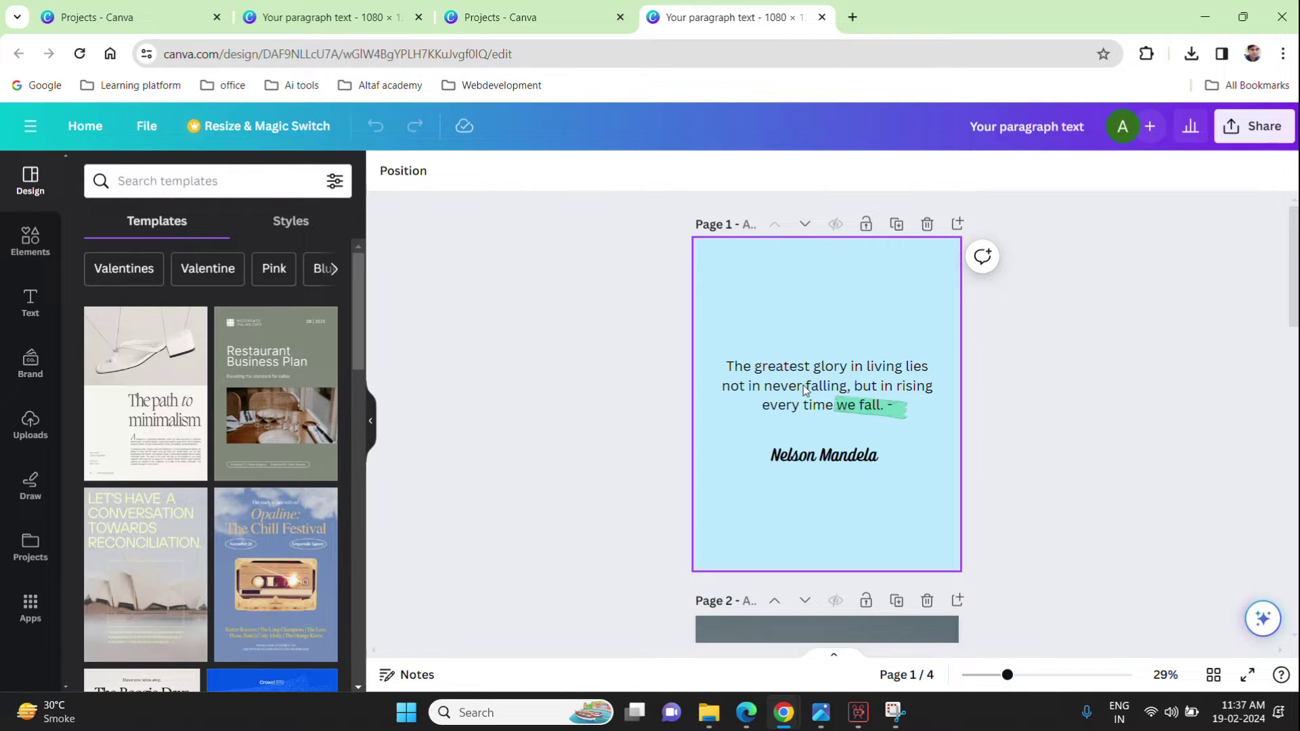
Step: Review the quote layouts on all four pages of the "Your paragraph text" design
scroll(936, 477, down, 3)
scroll(936, 477, down, 1)
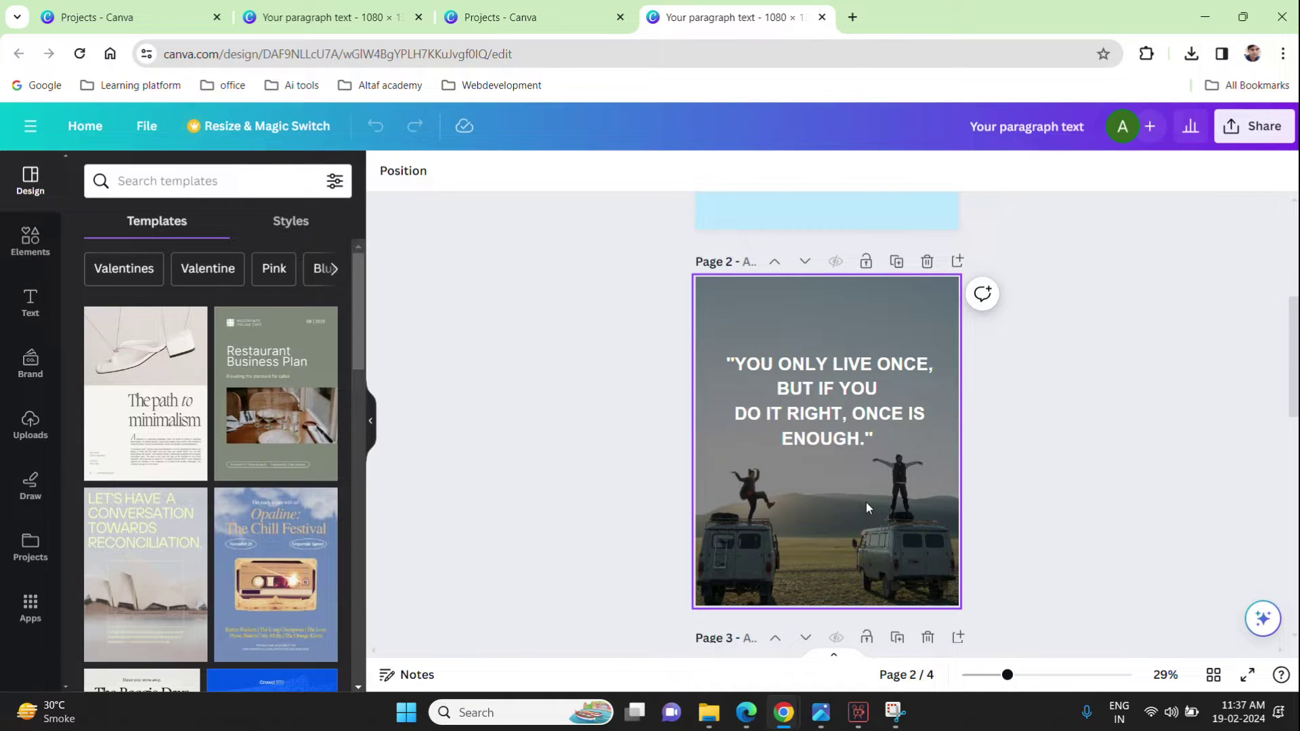
scroll(867, 508, down, 5)
scroll(851, 470, down, 3)
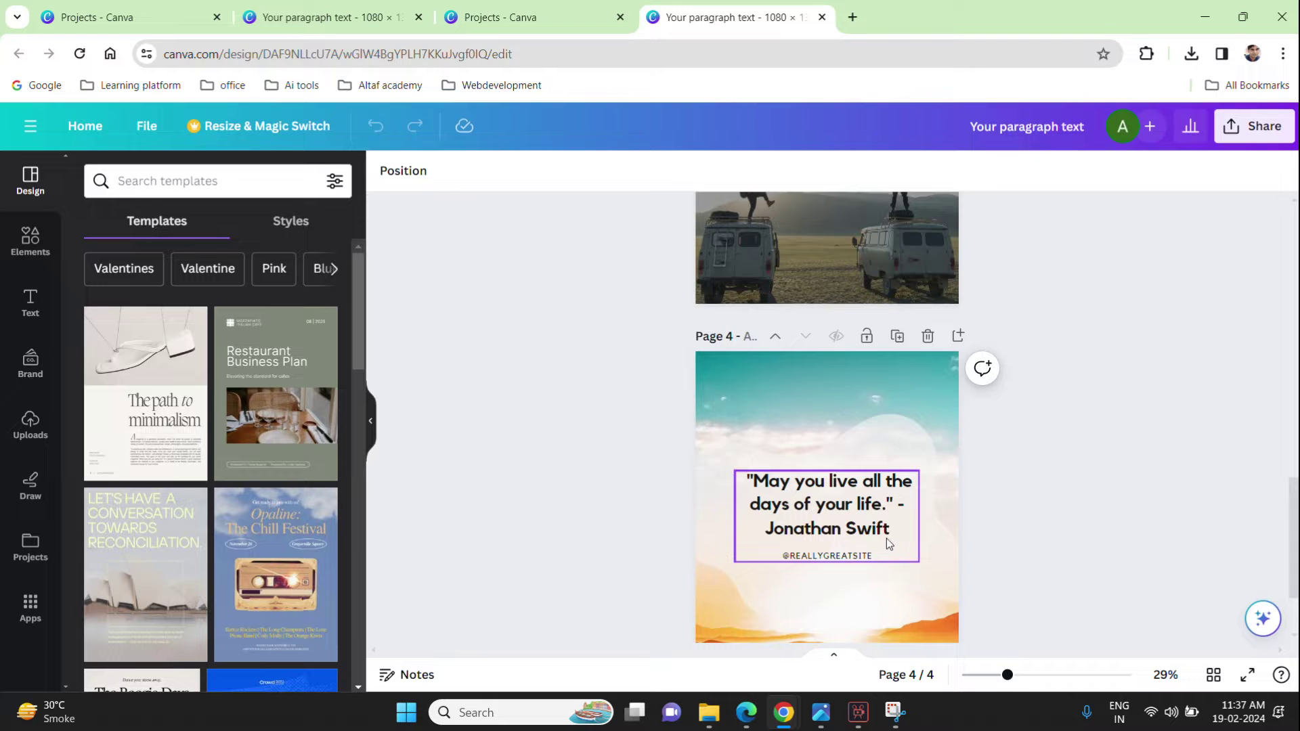
scroll(887, 538, down, 3)
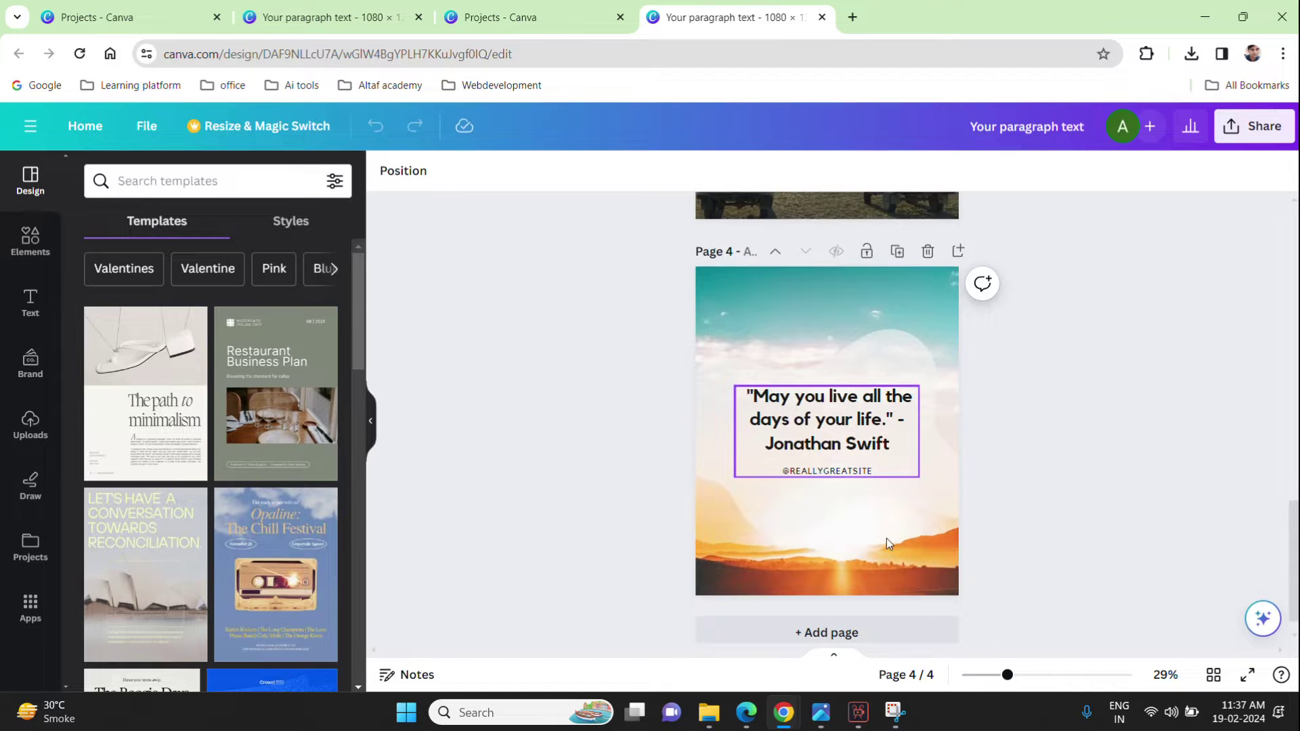
scroll(888, 542, up, 10)
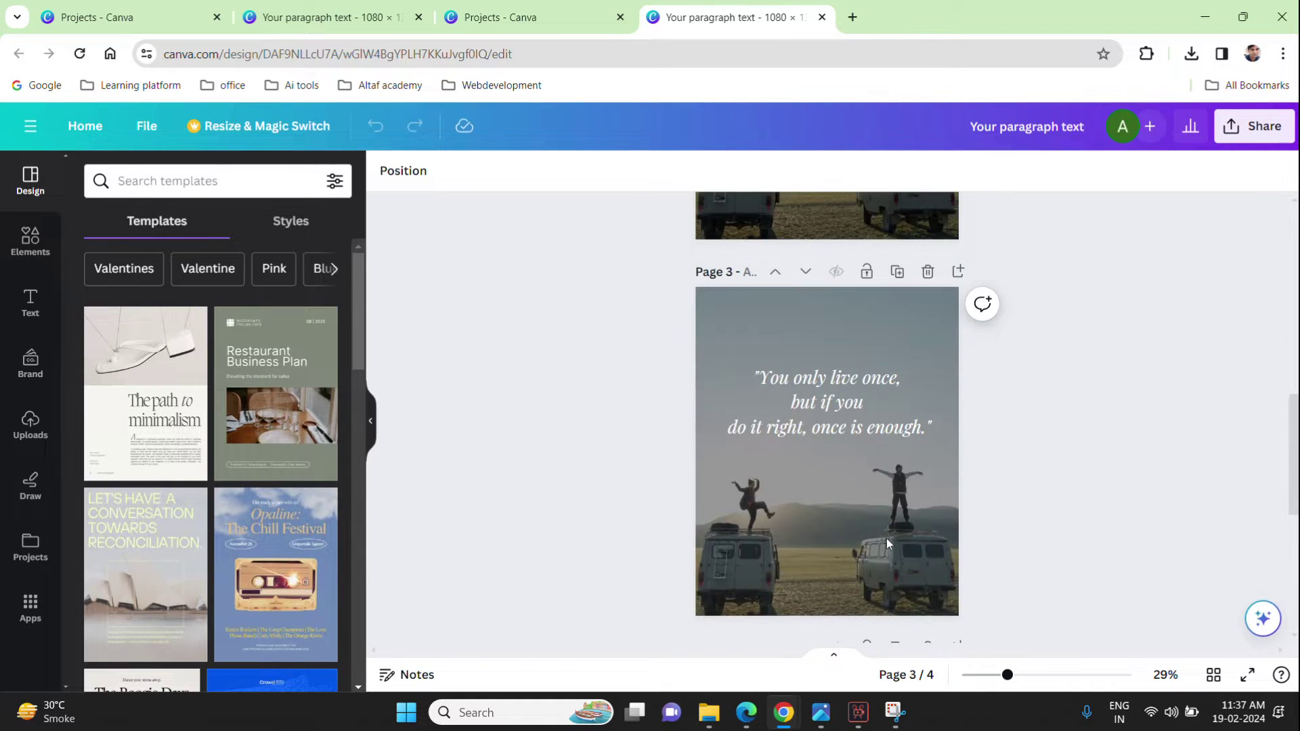
scroll(887, 538, up, 5)
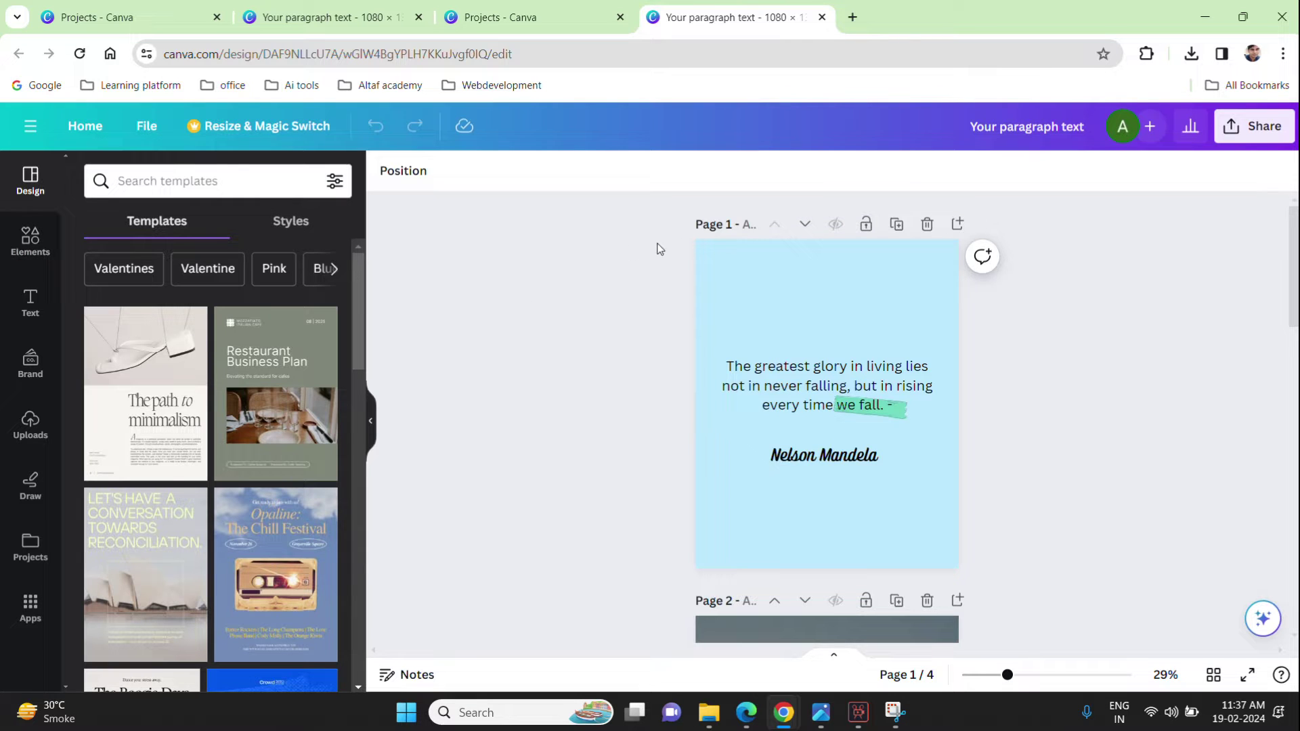
Step: Create a new custom-size design 1080 px wide and 1350 px high from the Canva projects page
click(485, 20)
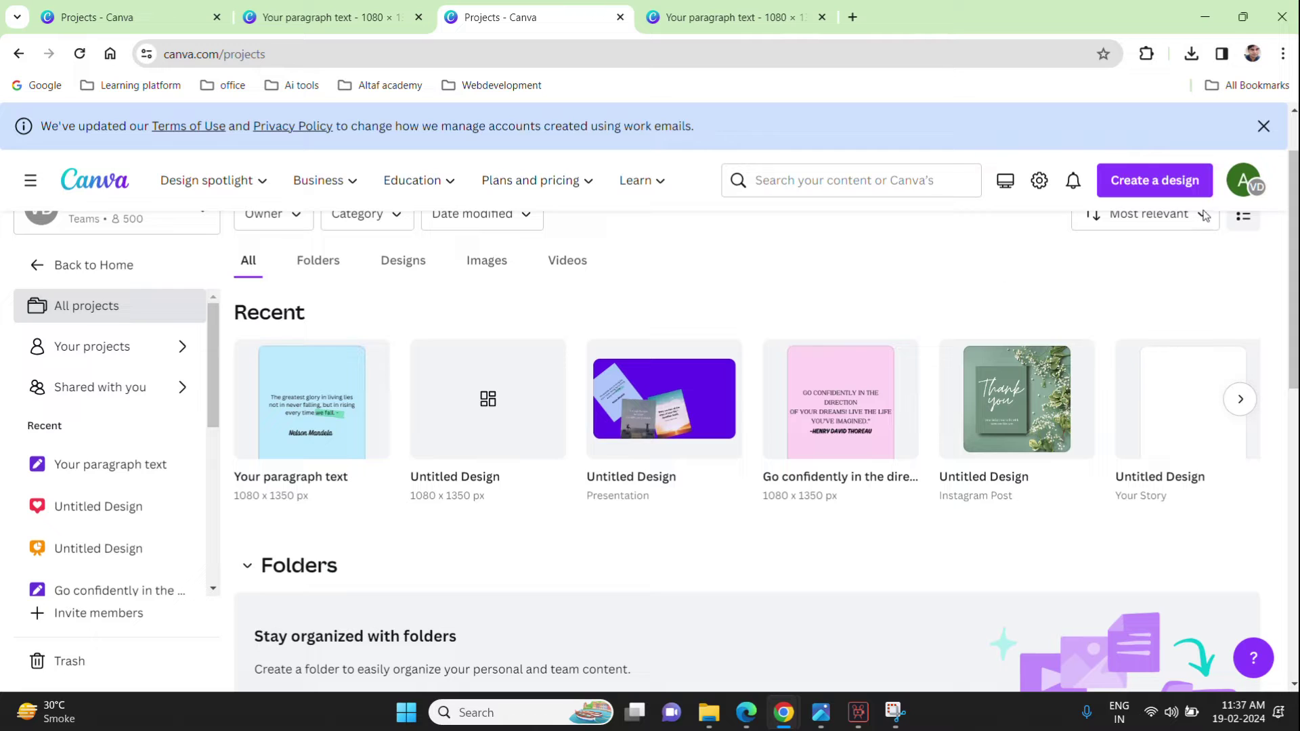
click(1174, 189)
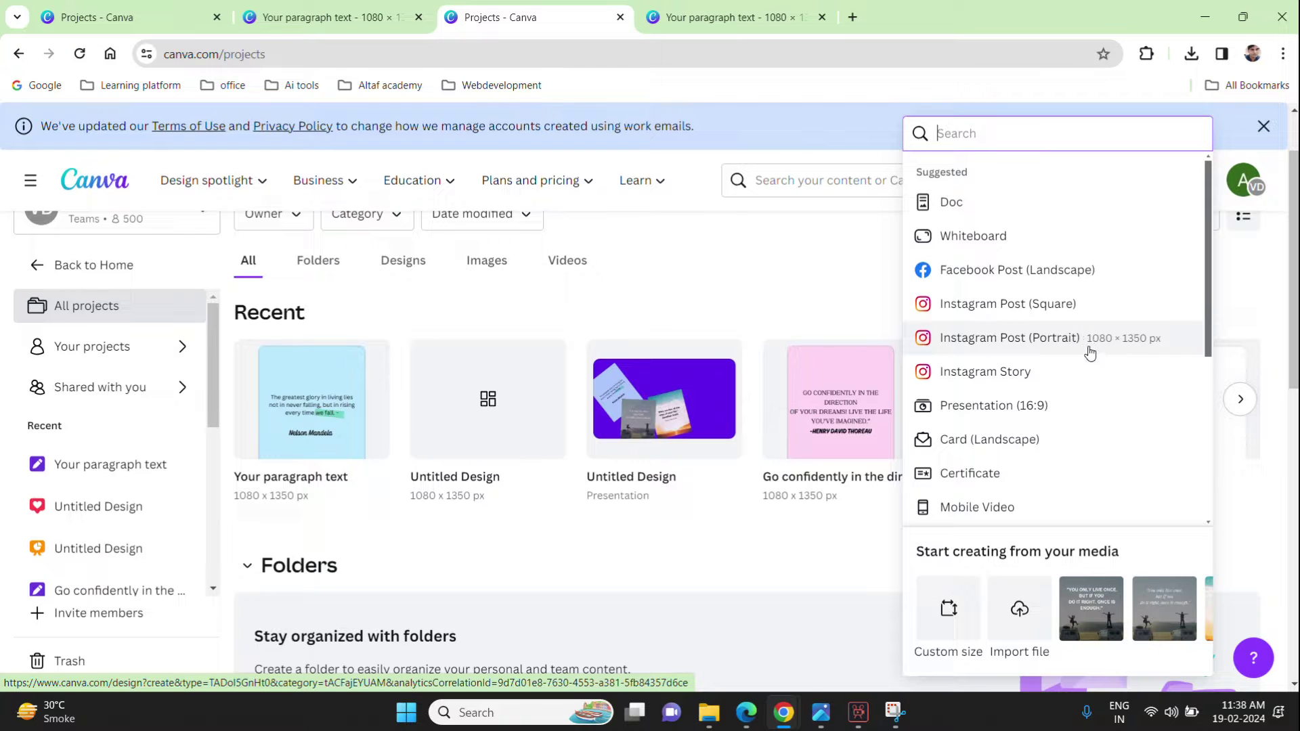
click(961, 625)
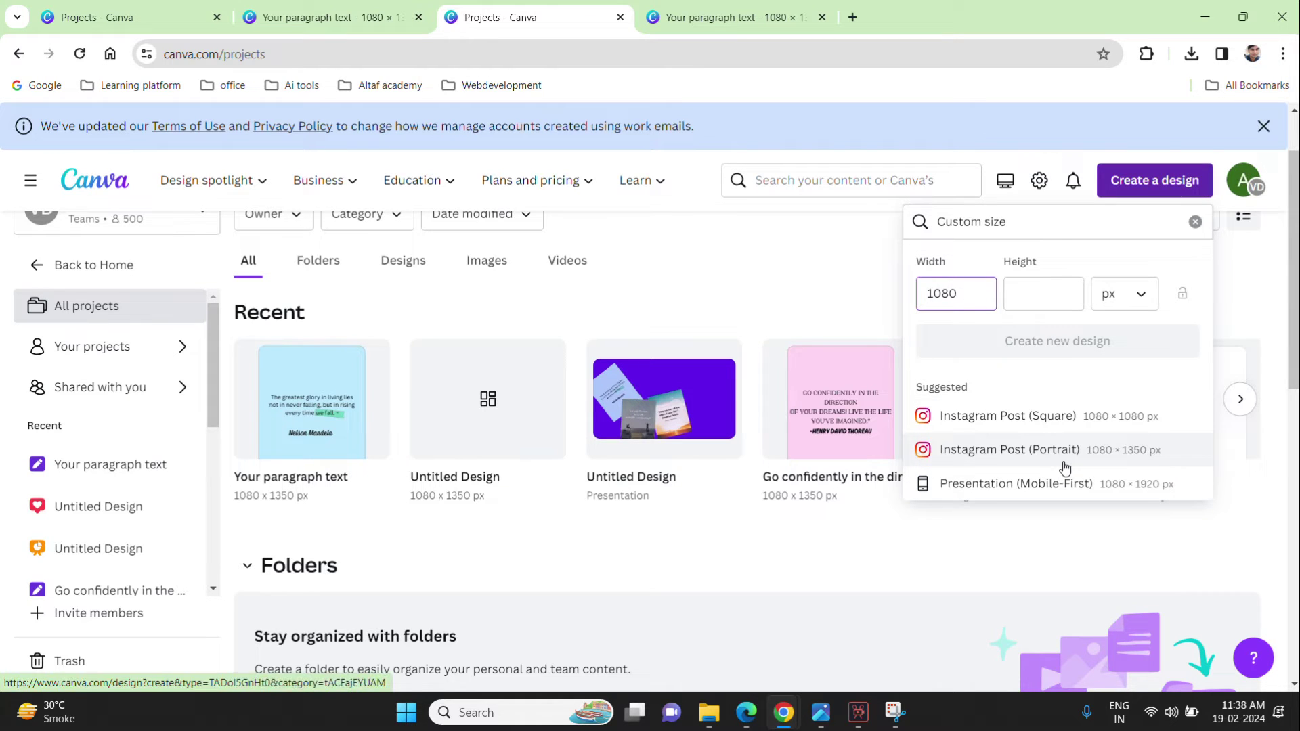
click(1050, 302)
text(1350)
click(1066, 345)
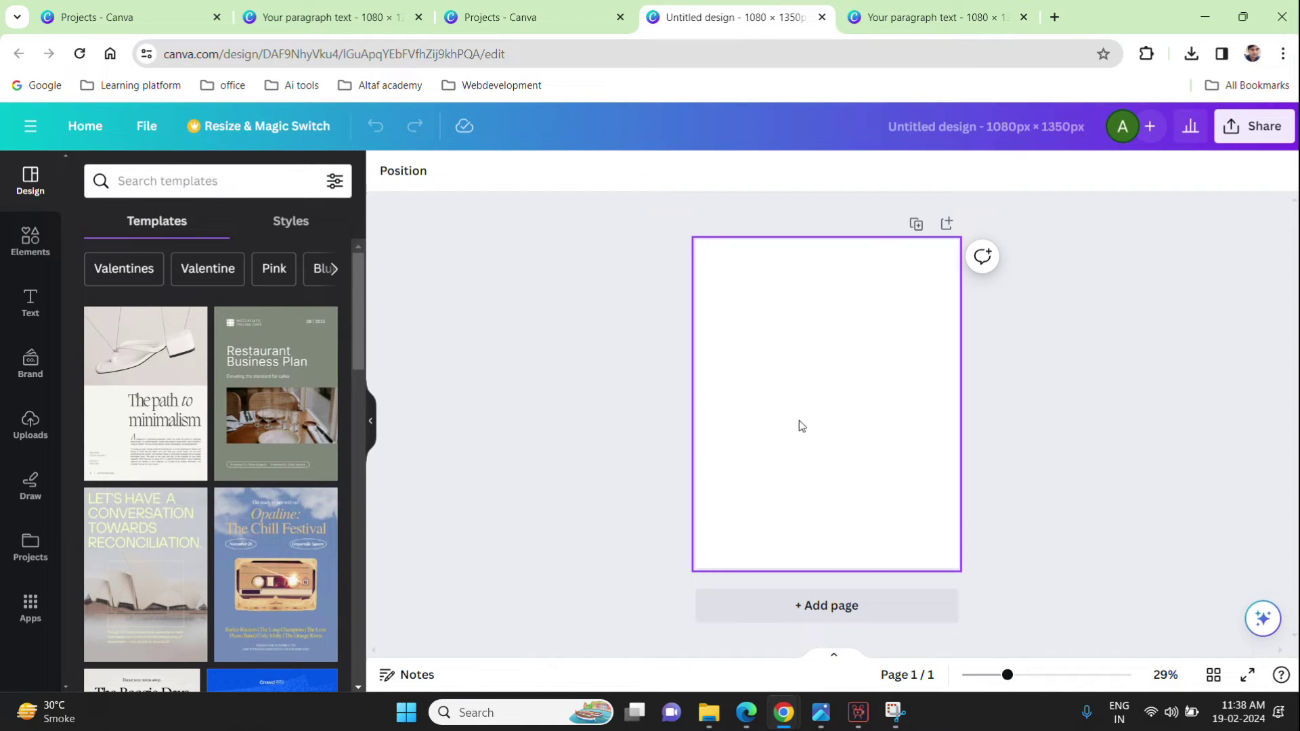
Step: Set the blank page's background to the light turquoise solid default color
click(860, 448)
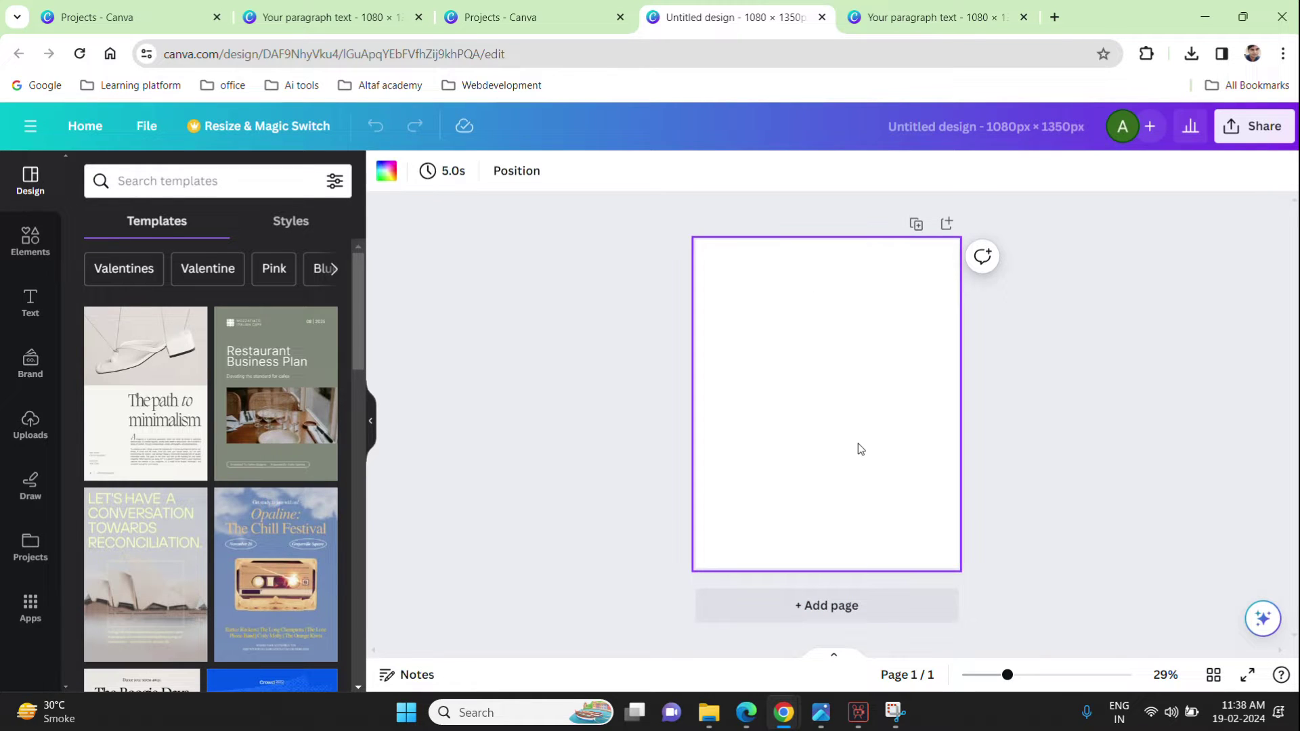
click(391, 182)
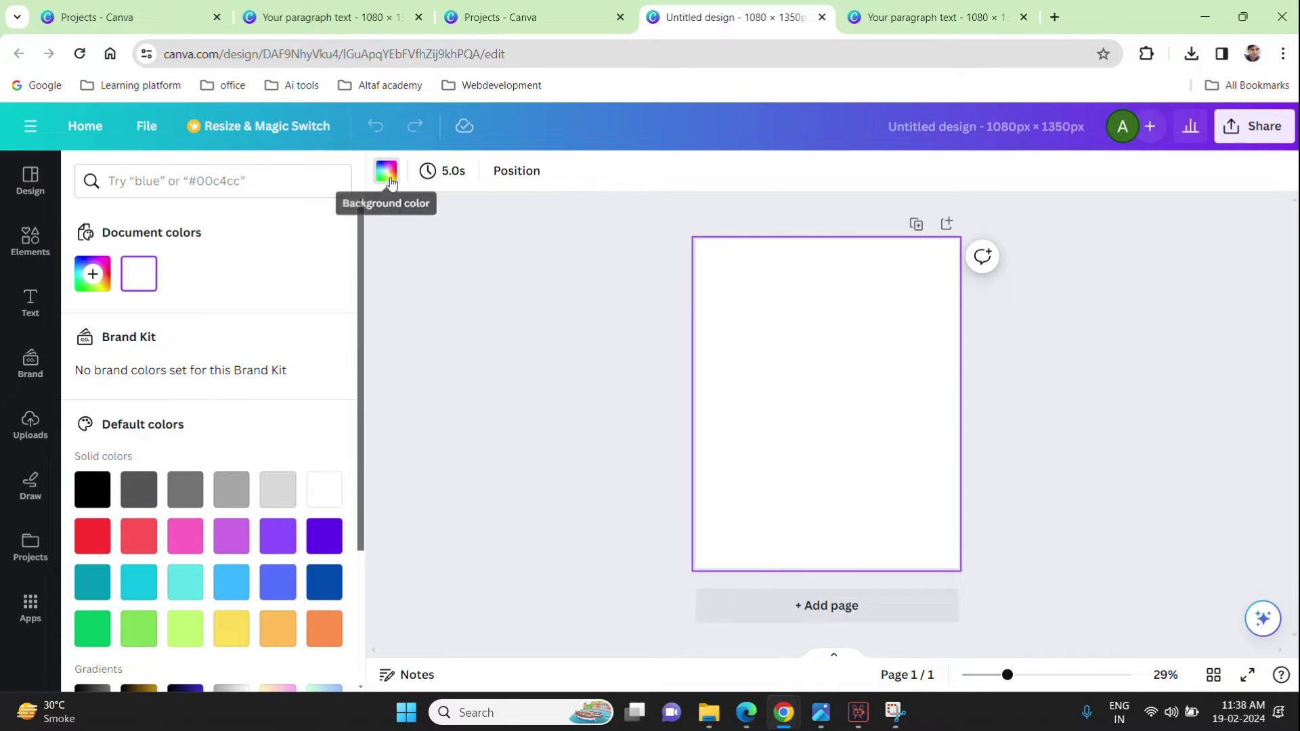
click(285, 500)
click(278, 537)
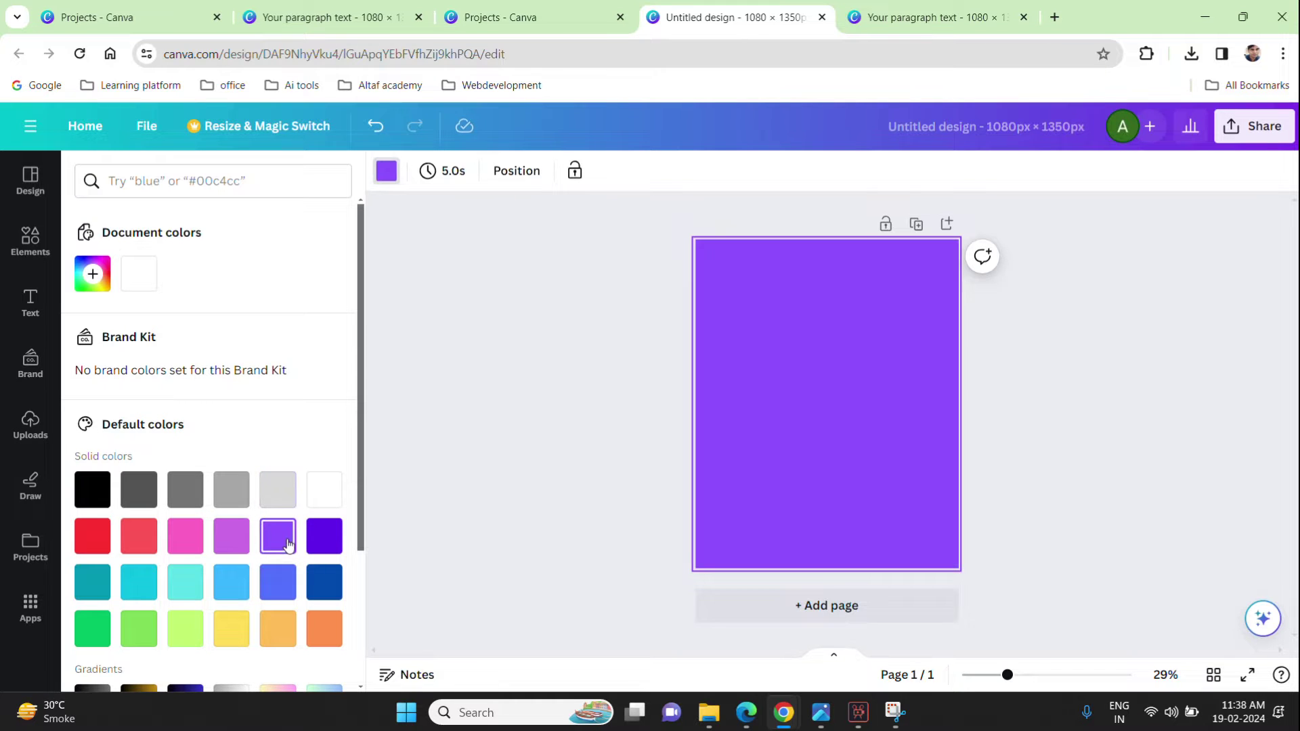
scroll(280, 557, down, 1)
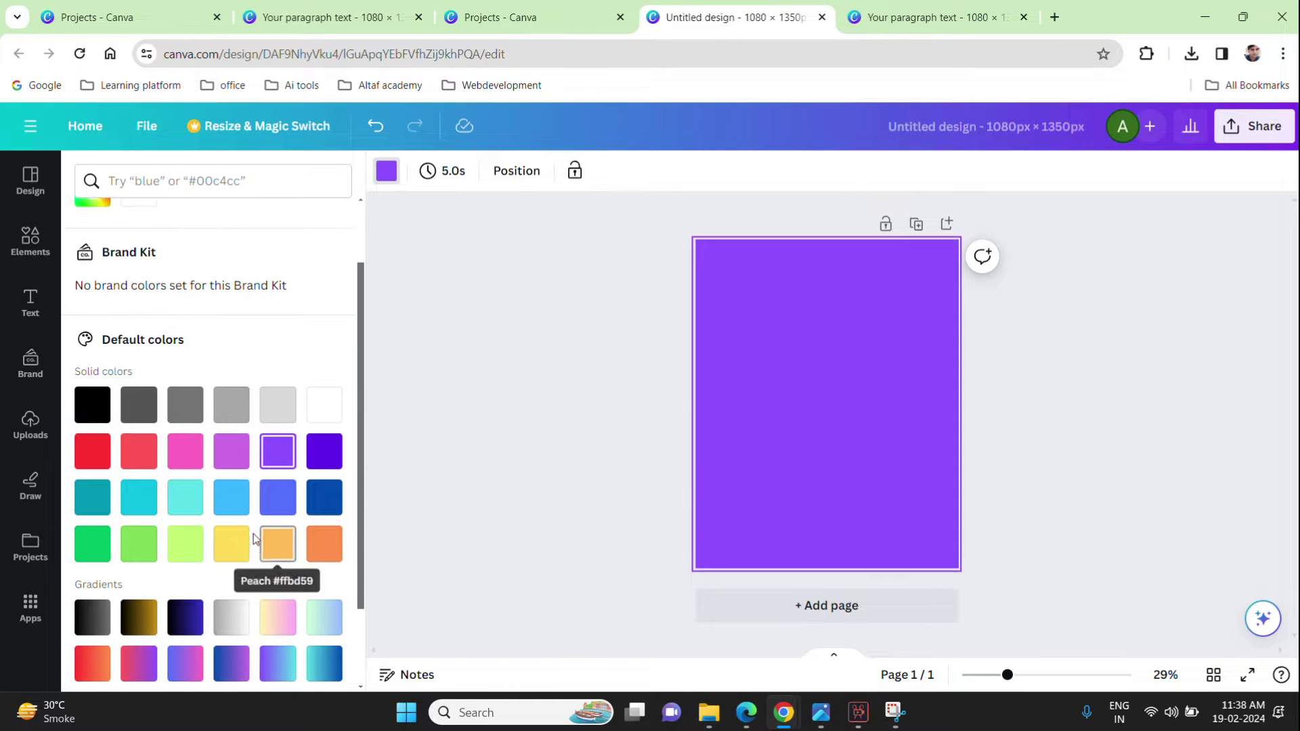
click(231, 497)
click(181, 505)
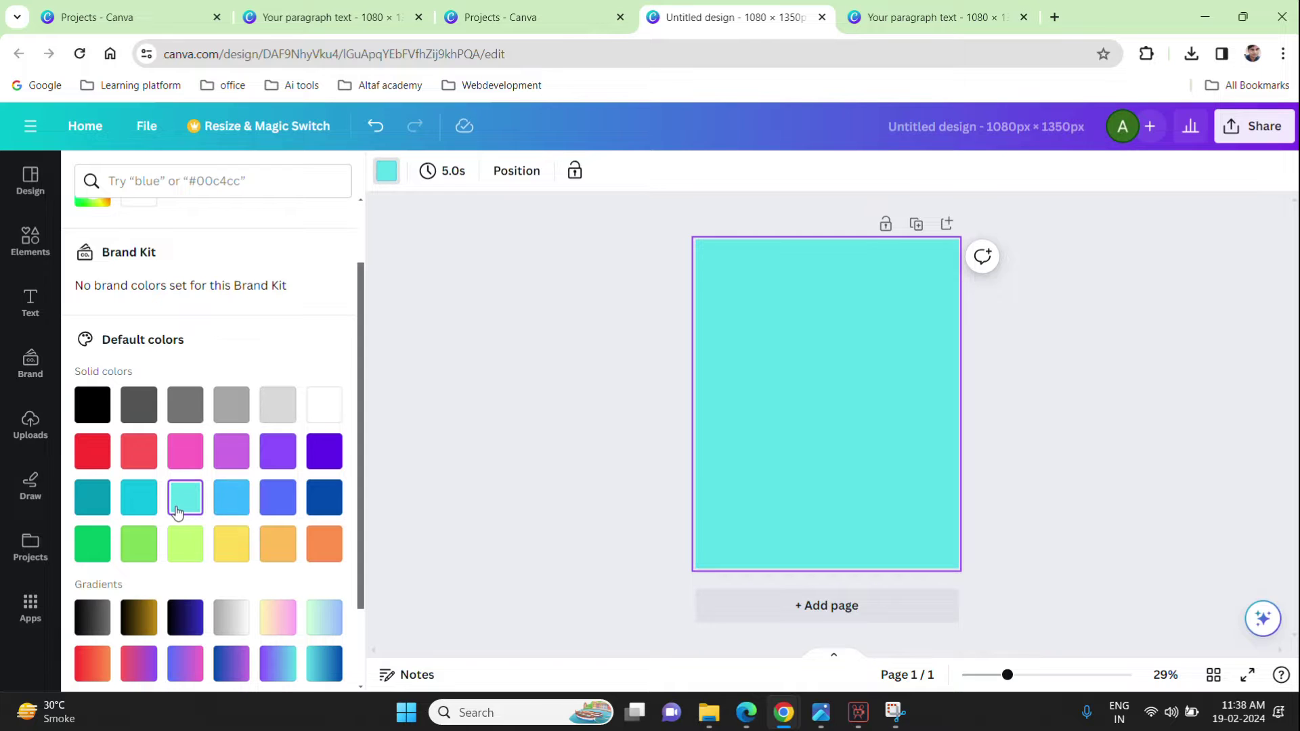
Step: Replace the page background with a custom solid color in a very pale blue
scroll(183, 508, up, 1)
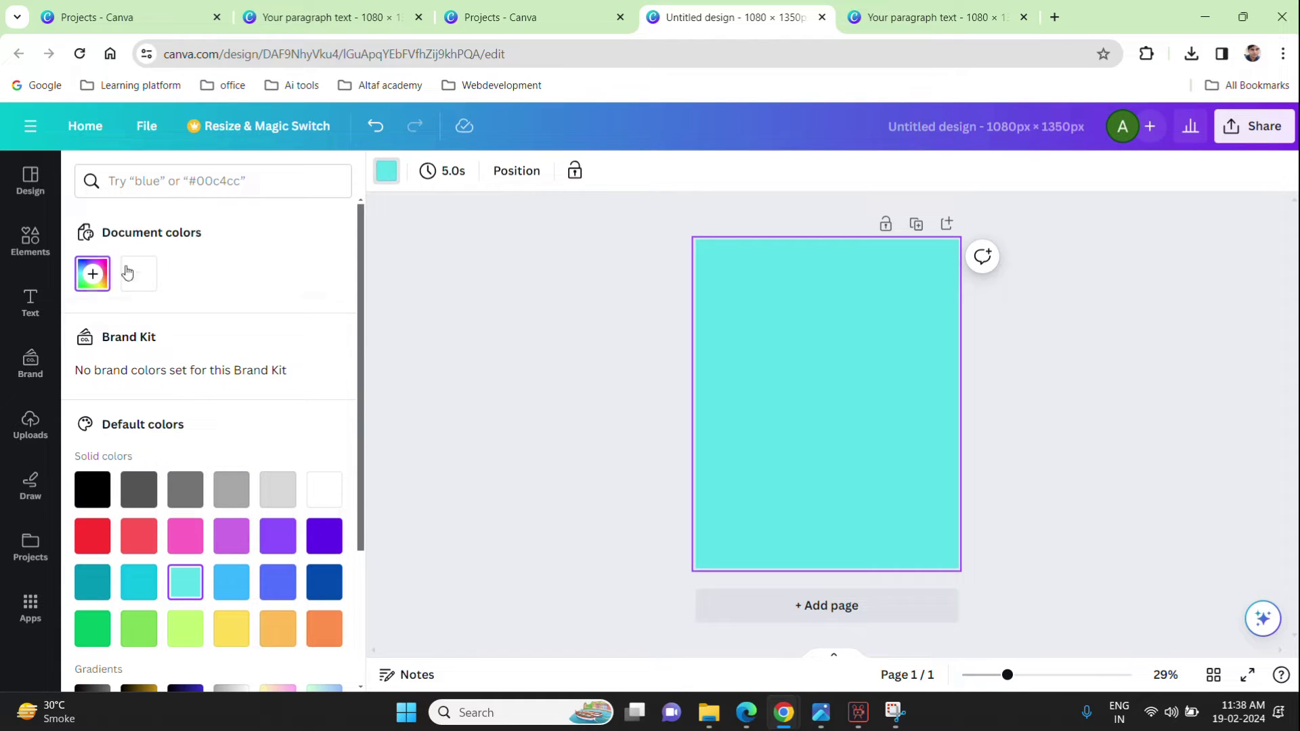
click(95, 276)
drag(230, 367, 150, 355)
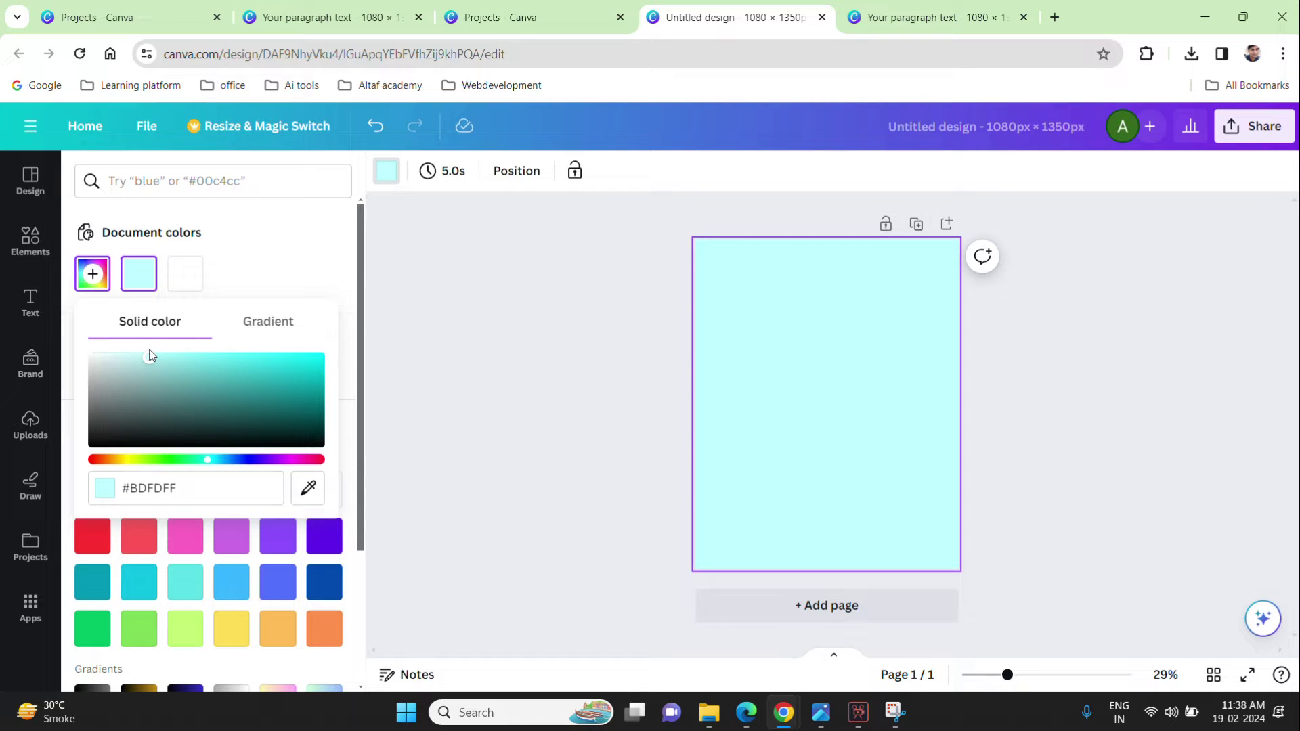
drag(207, 460, 224, 463)
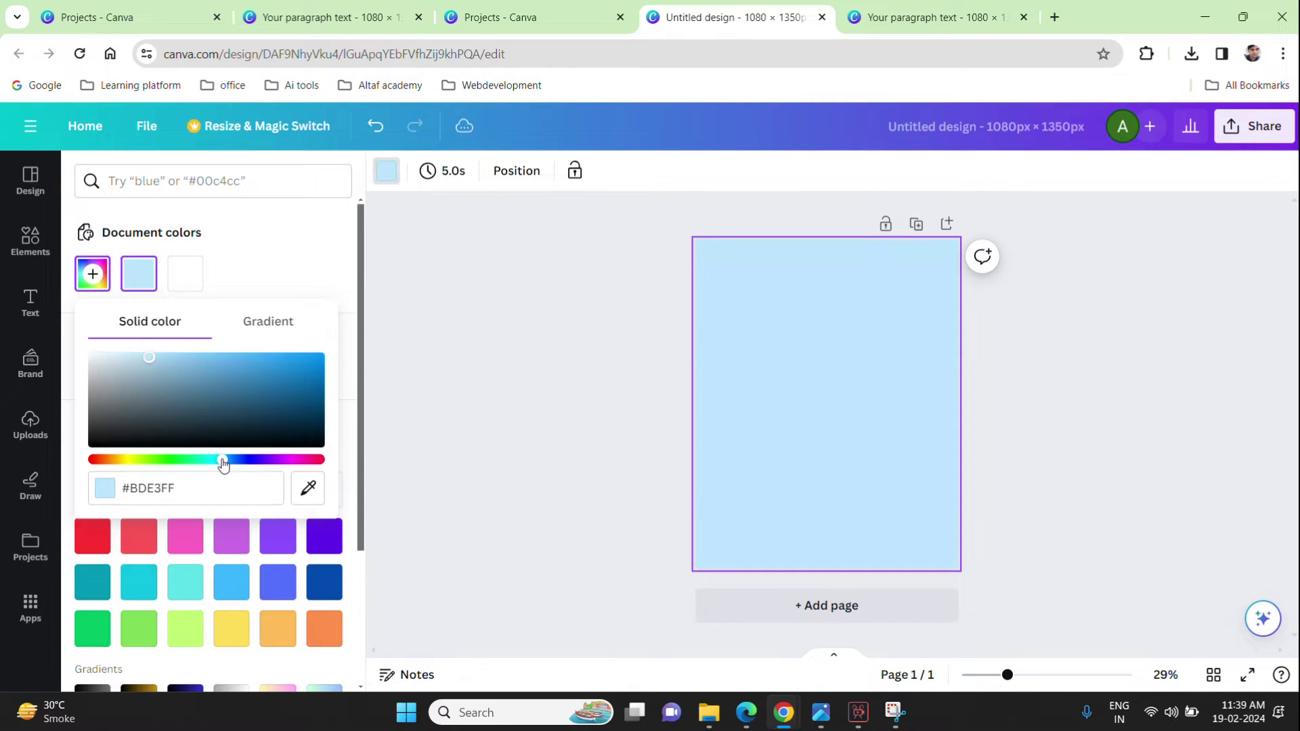
drag(150, 358, 141, 361)
Step: Search Google for quotes in a new browser tab
click(1054, 16)
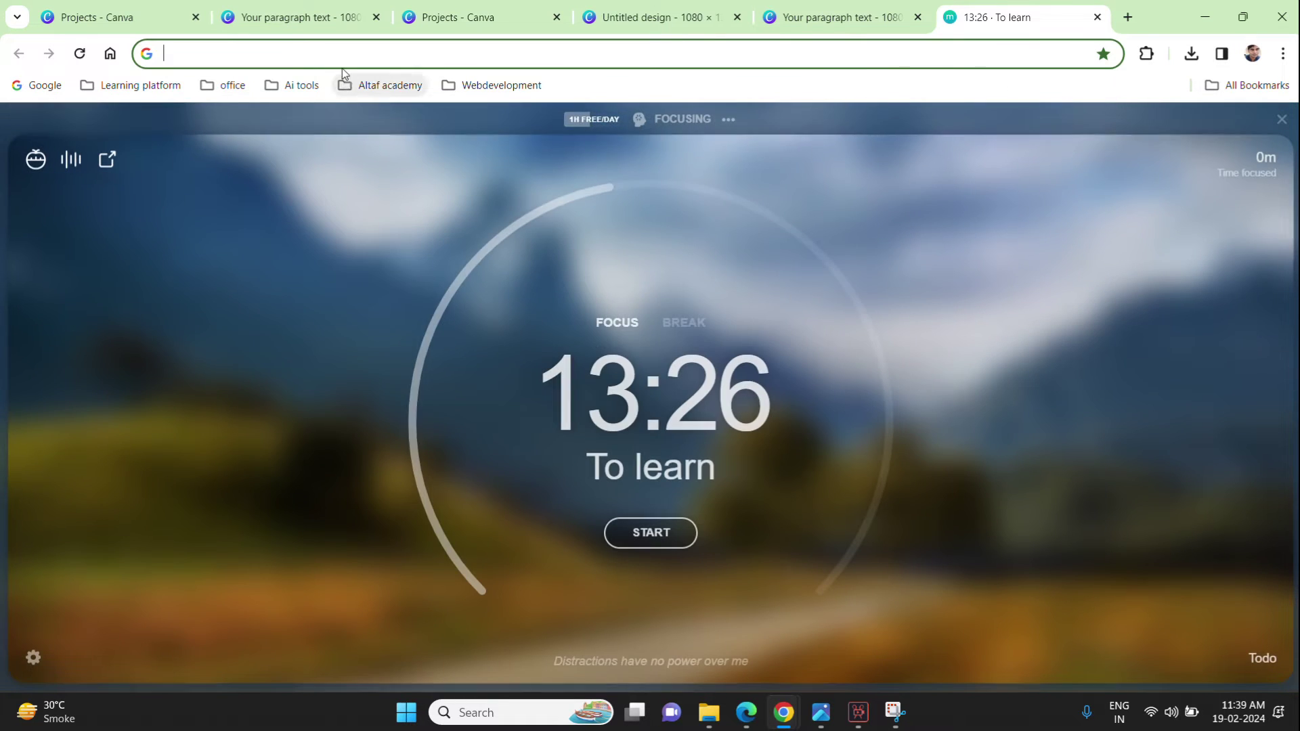
click(415, 45)
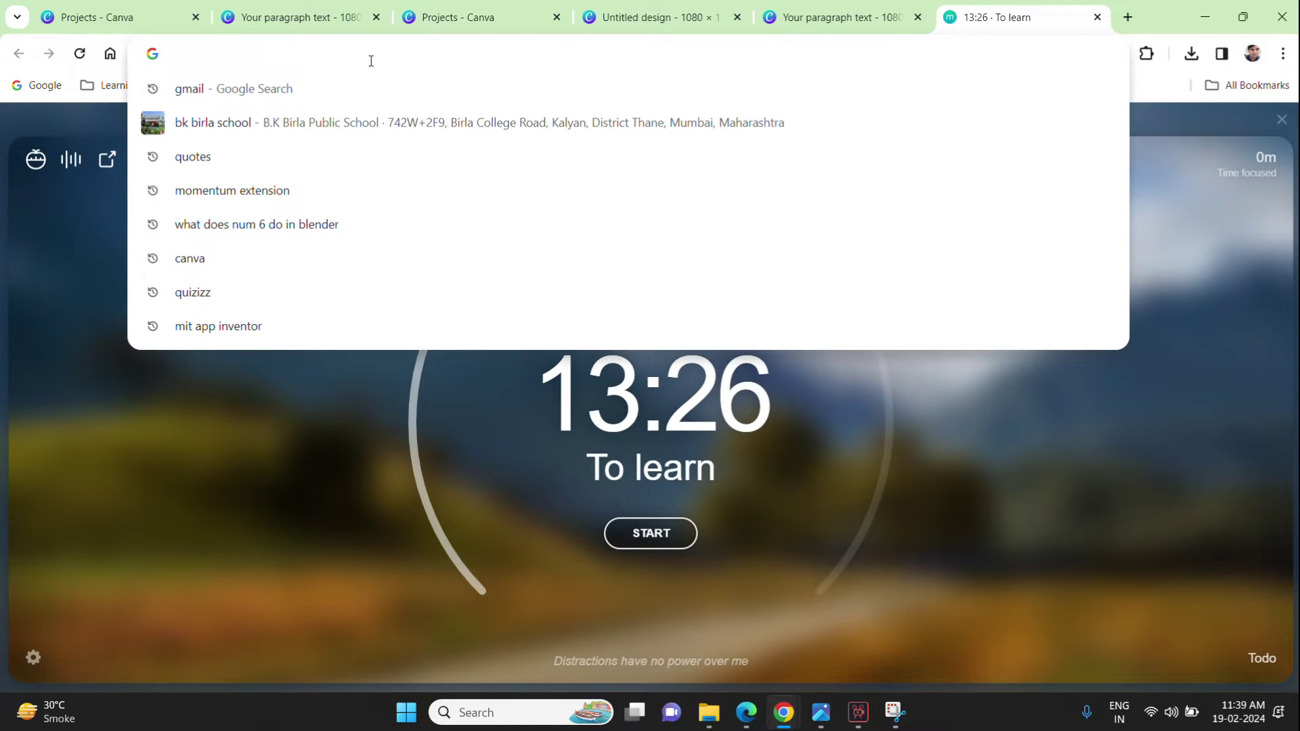
click(312, 160)
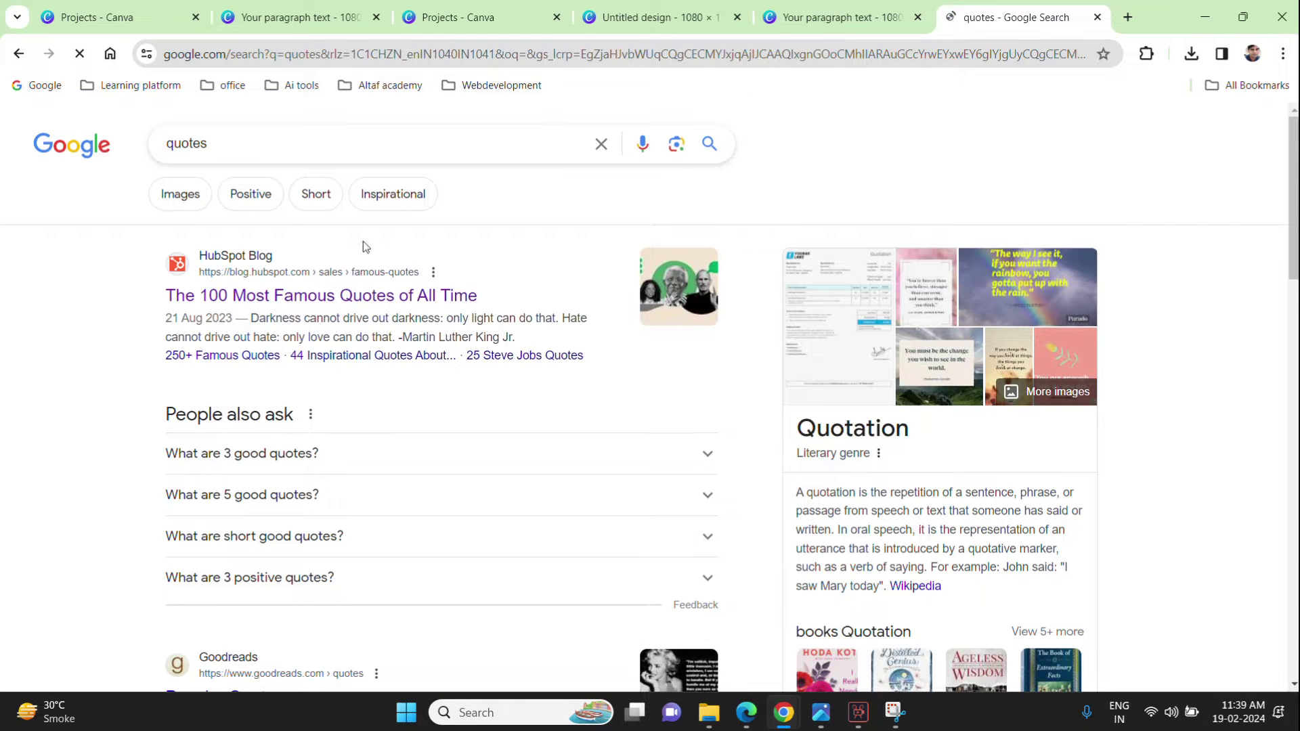
Step: Open the Goodreads Popular Quotes page and copy the Oscar Wilde quote "Be yourself; everyone else is already taken."
scroll(371, 296, down, 3)
scroll(371, 297, down, 2)
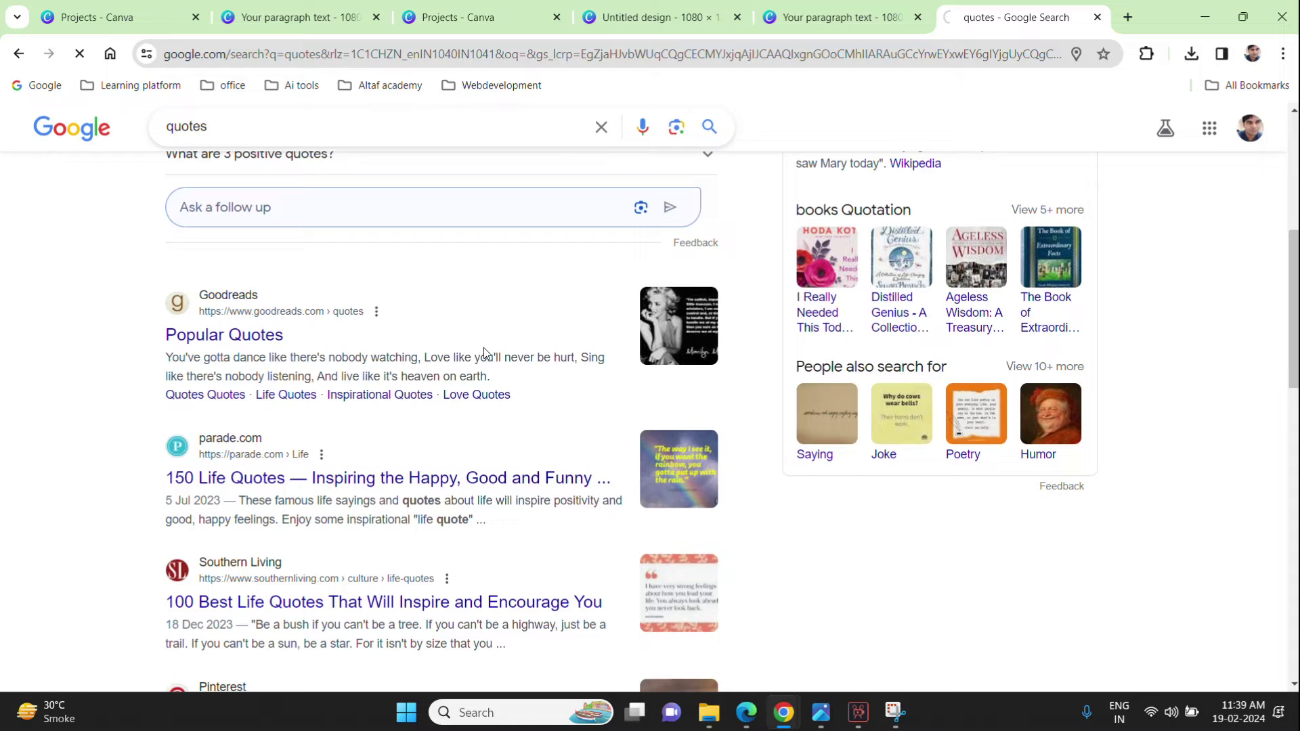
click(267, 342)
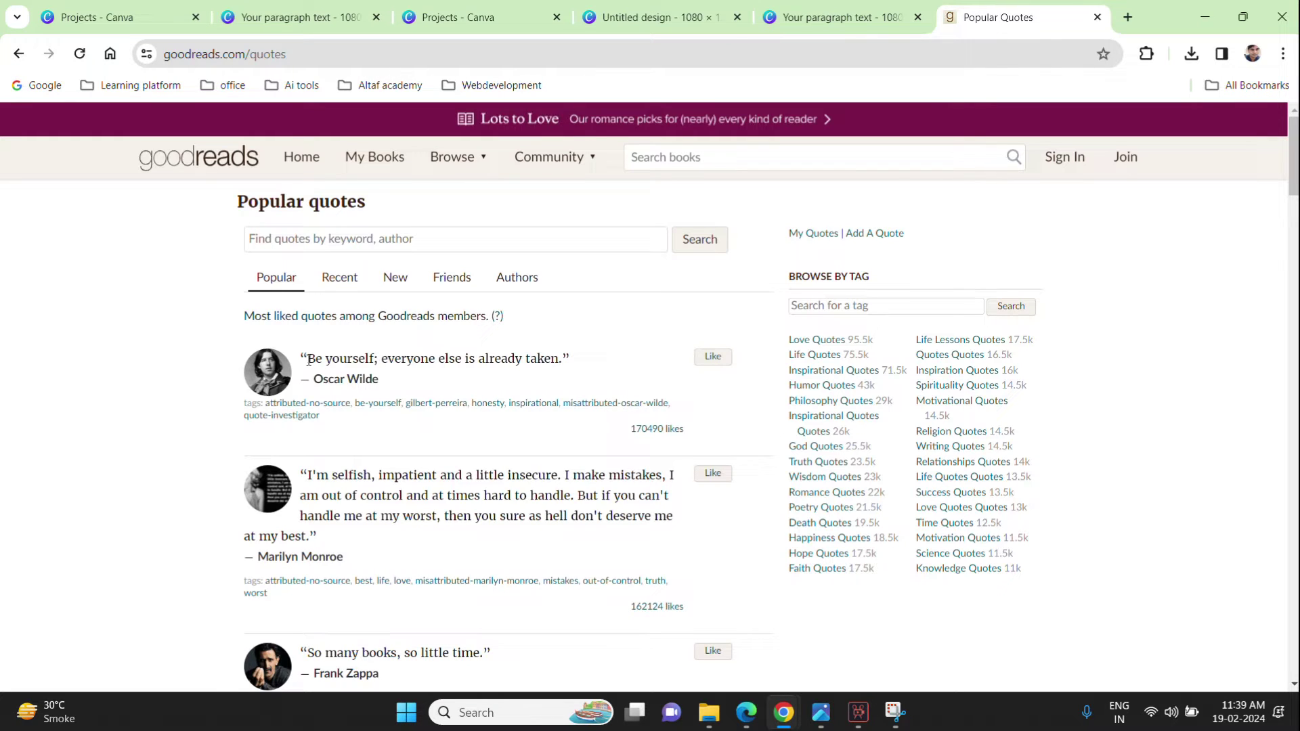
drag(302, 358, 581, 363)
key(ctrl+c)
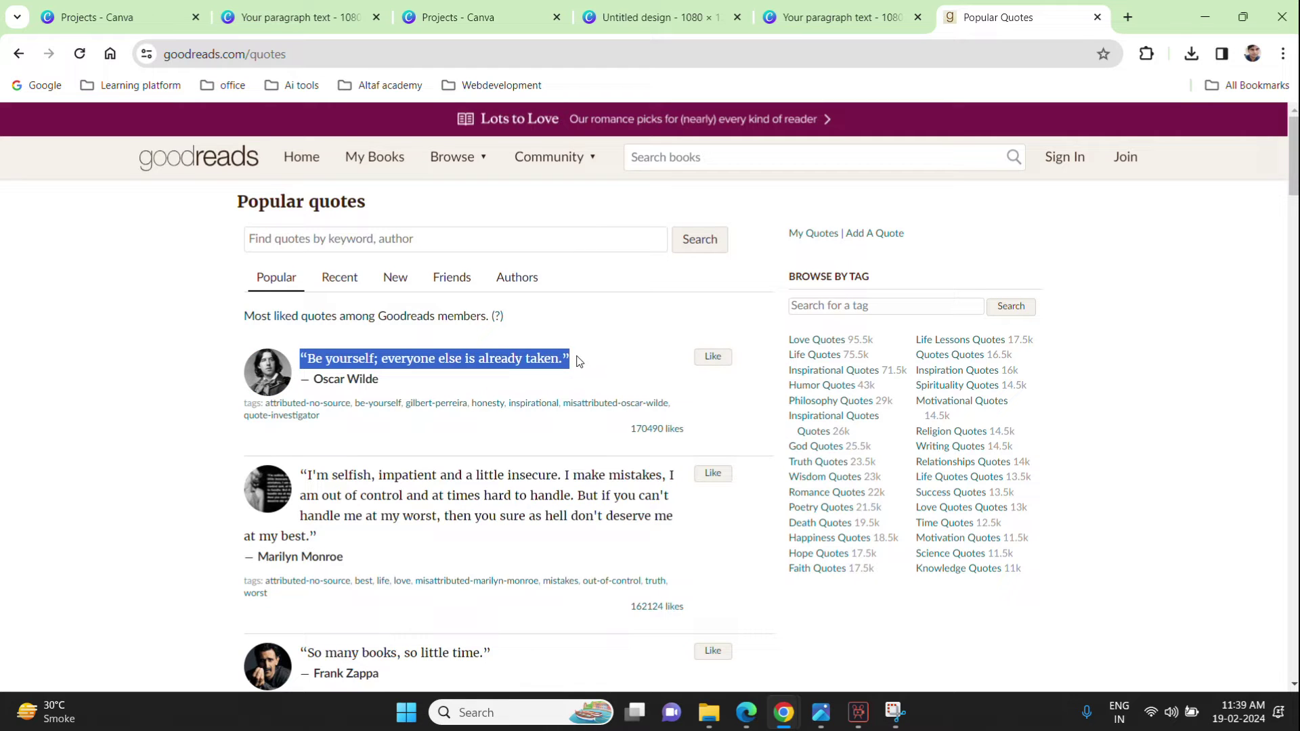
click(863, 20)
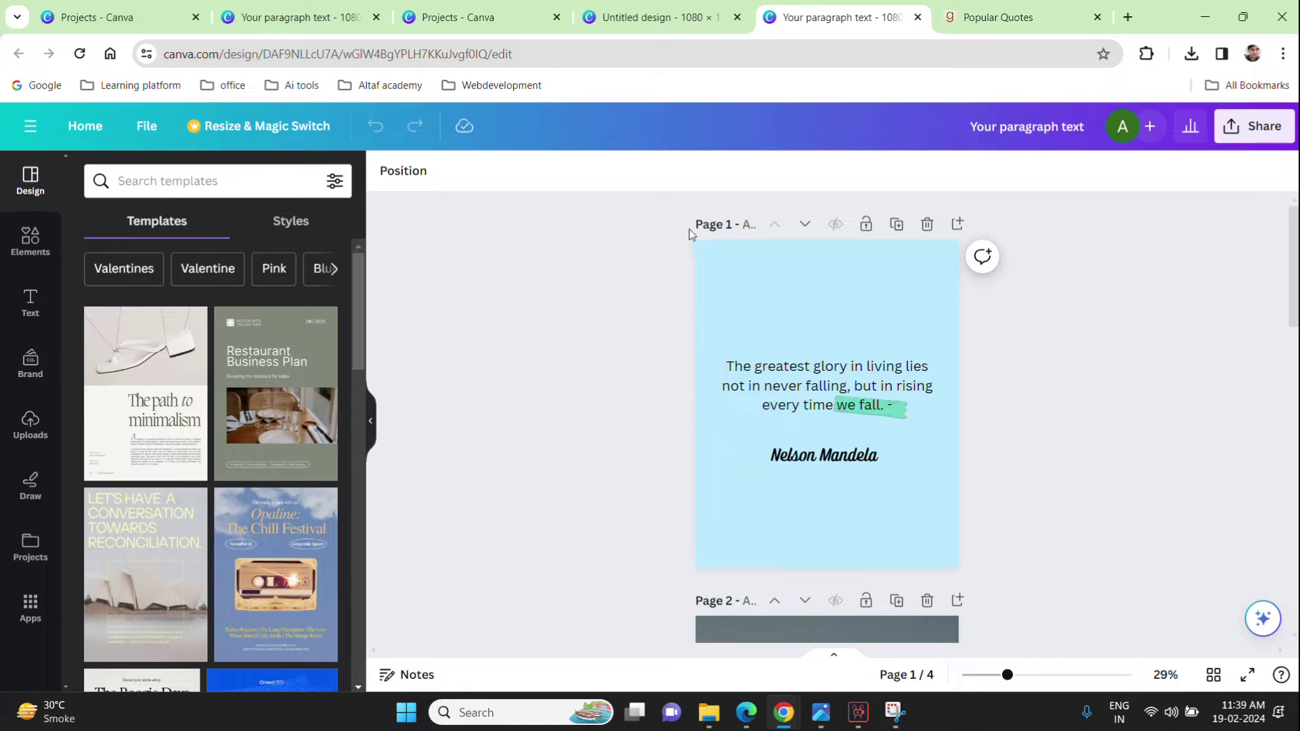
click(418, 17)
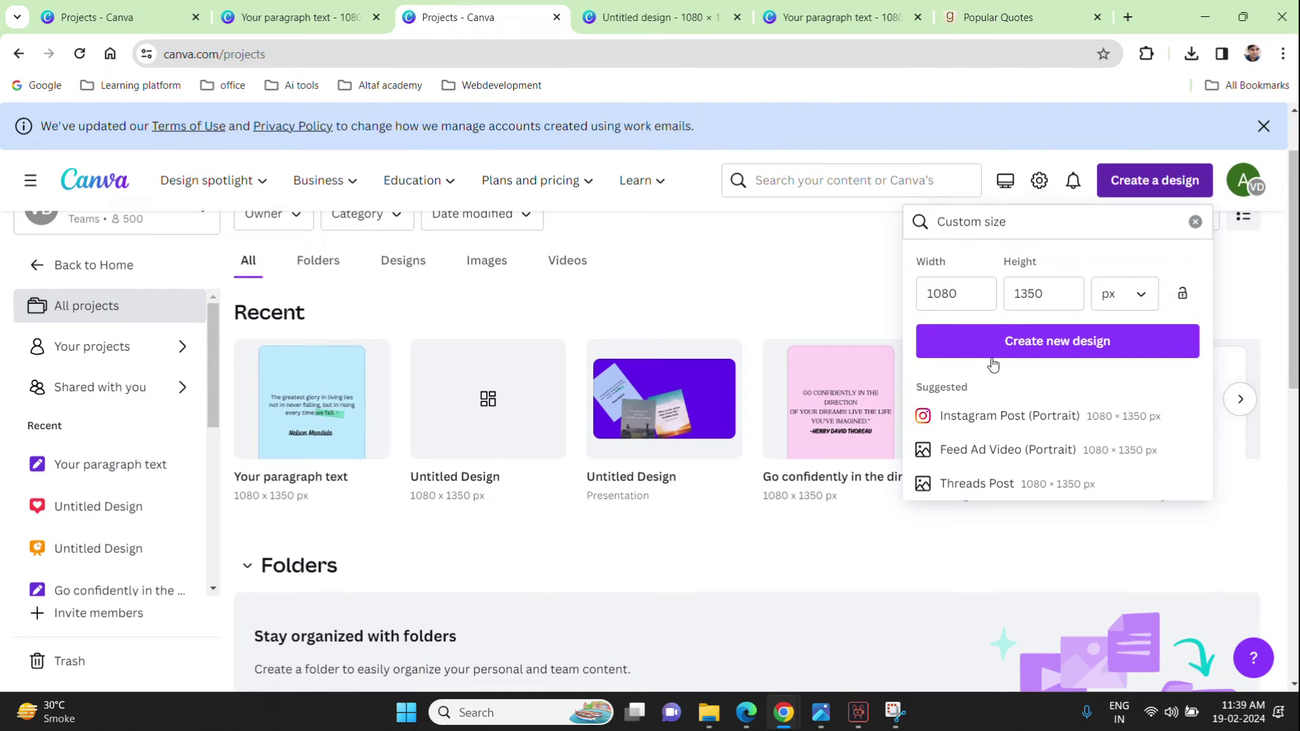
click(815, 26)
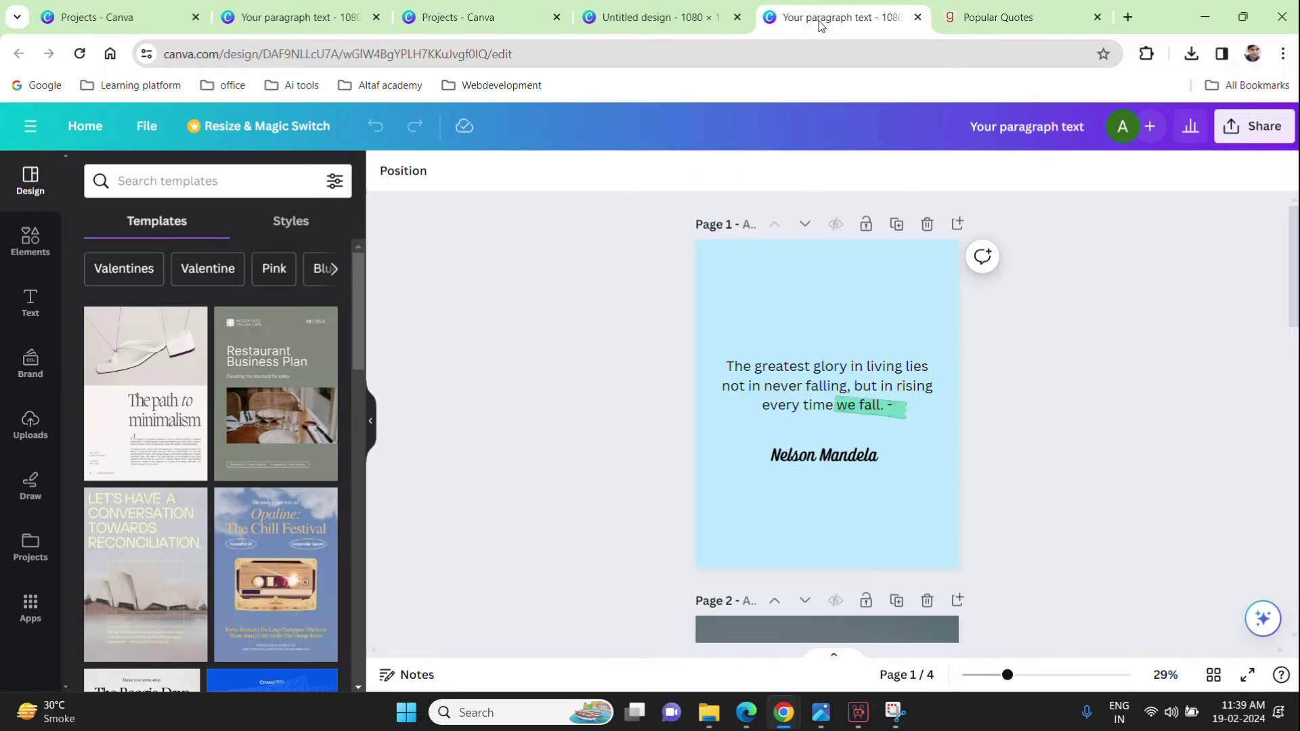
click(501, 25)
click(308, 28)
click(430, 20)
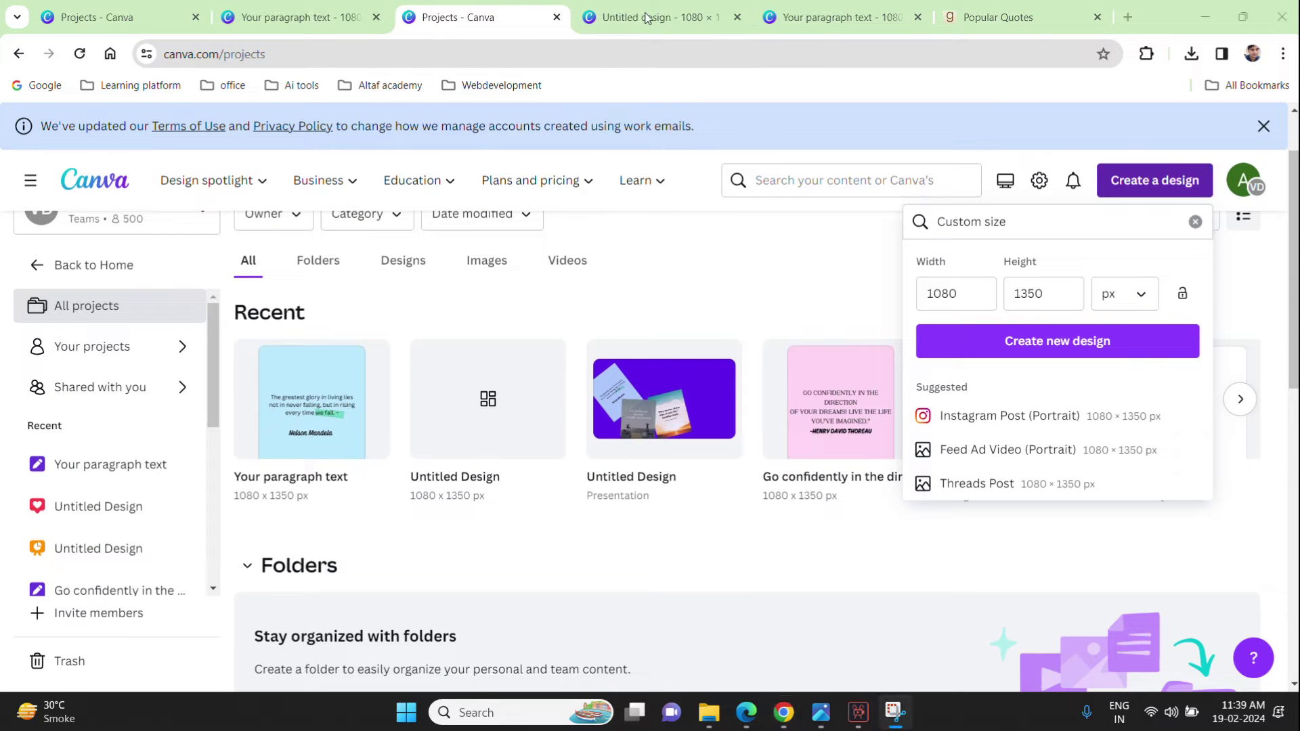
click(509, 24)
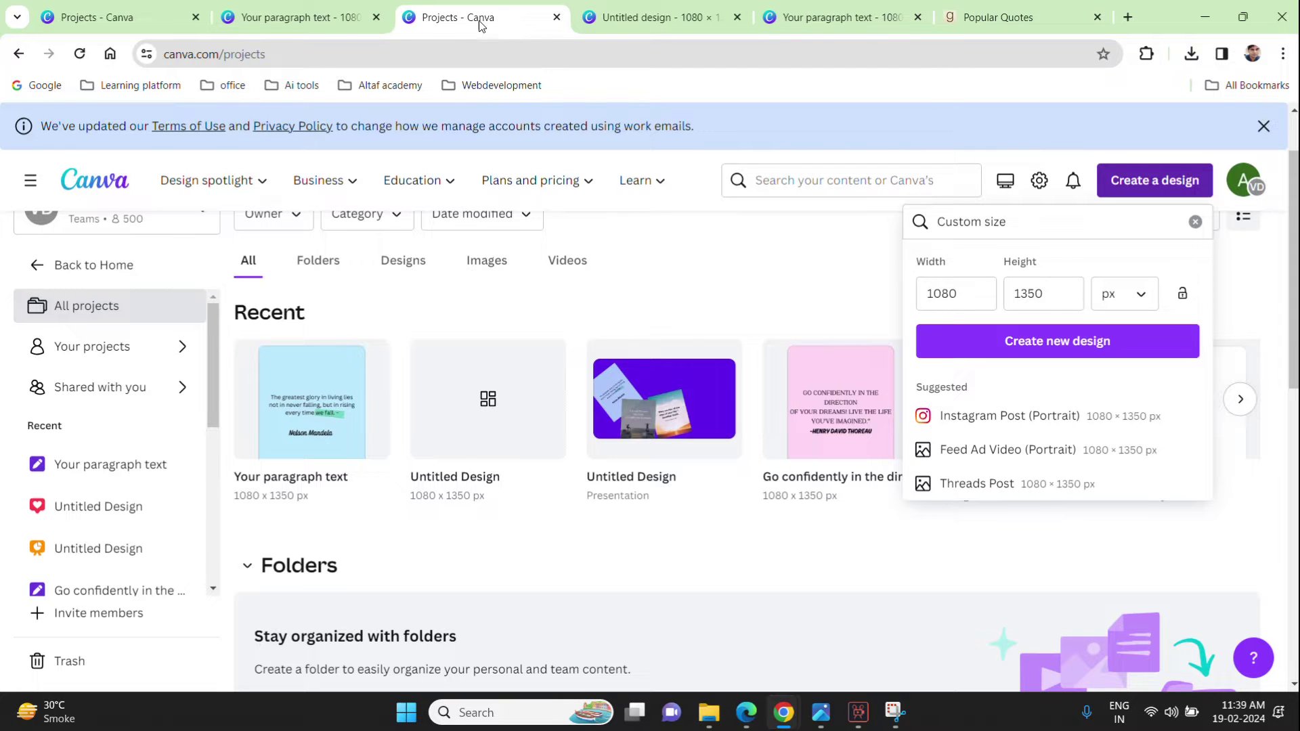
Step: Close the duplicate "Your paragraph text" browser tab and switch to the untitled 1080 × 1350 px design
click(376, 18)
click(449, 24)
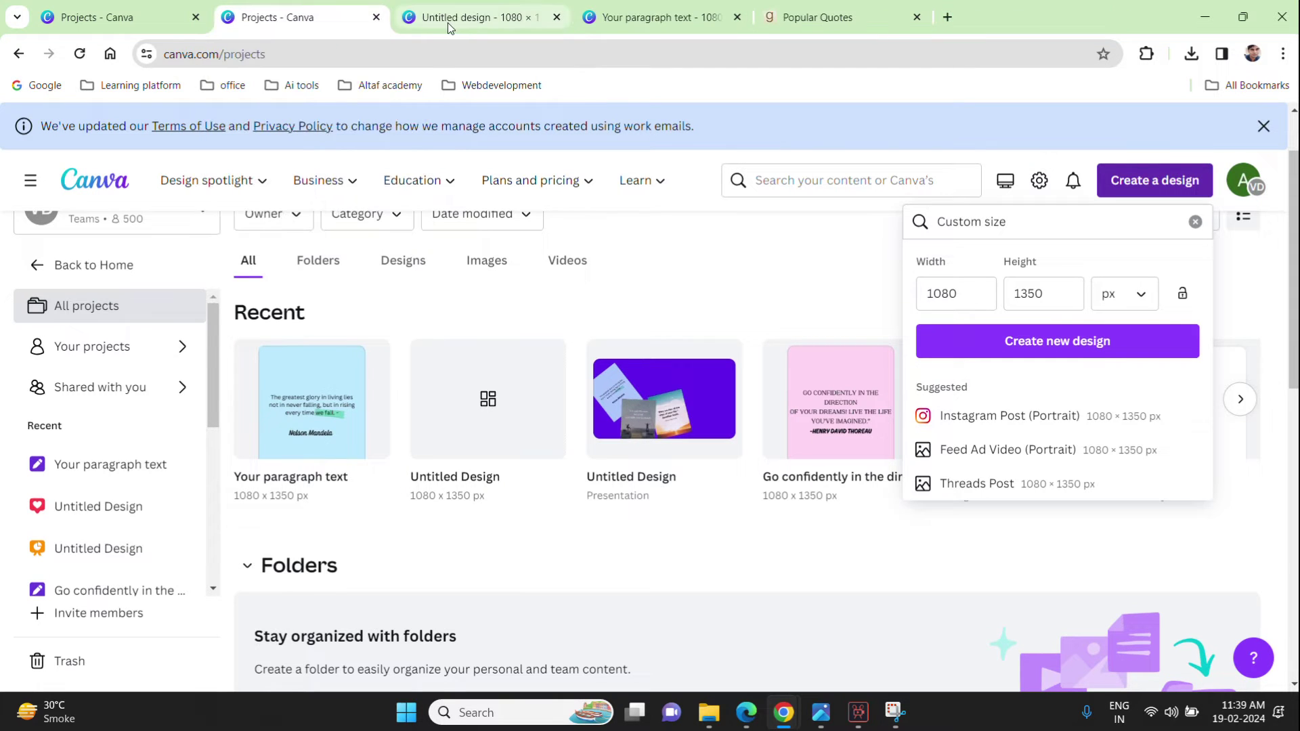
Step: Close the extra Canva Projects tab and the "Your paragraph text" design tab, keeping the untitled design and Goodreads tabs open
click(870, 382)
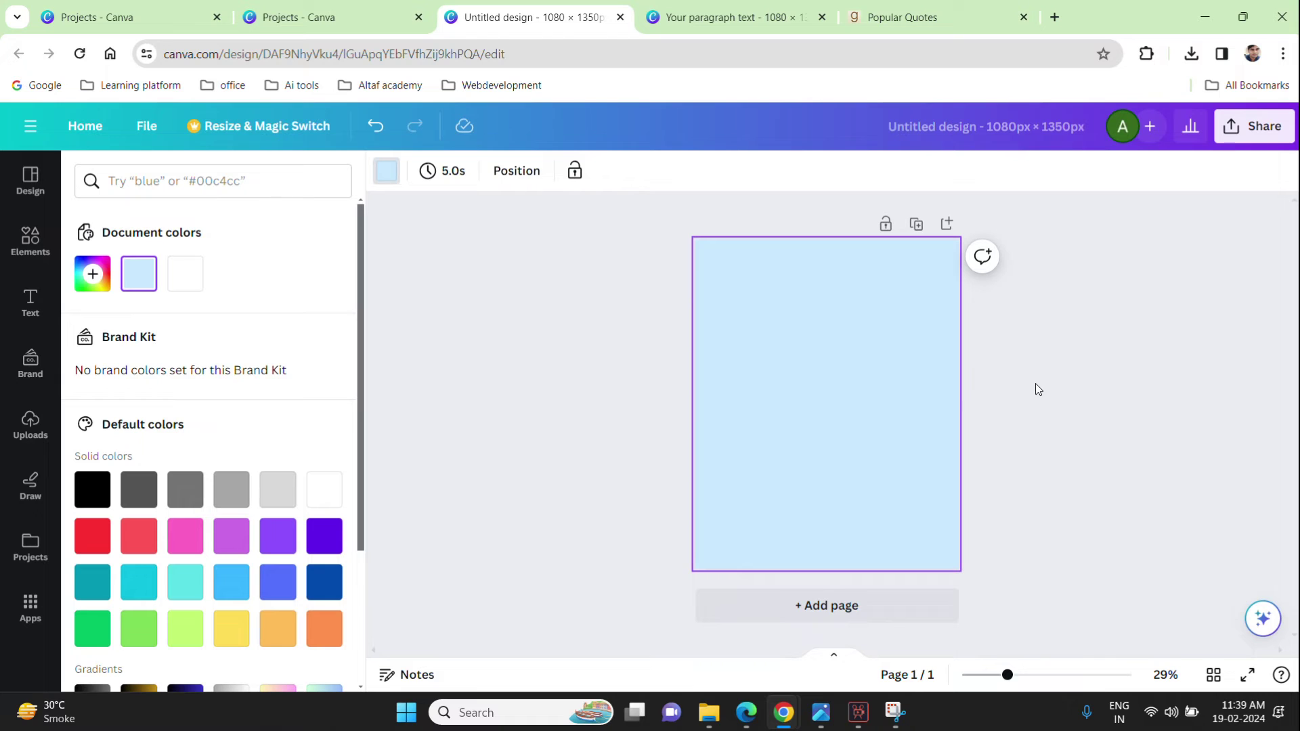
click(376, 22)
click(418, 17)
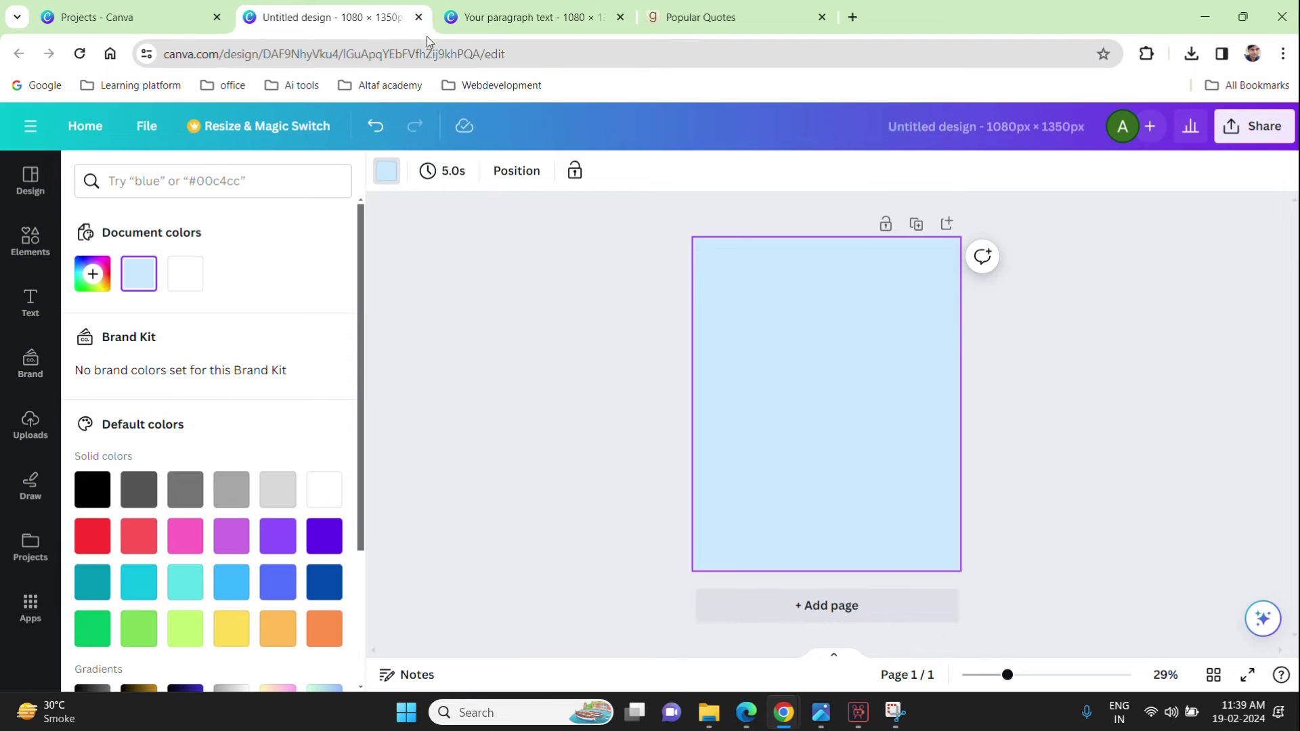
click(501, 19)
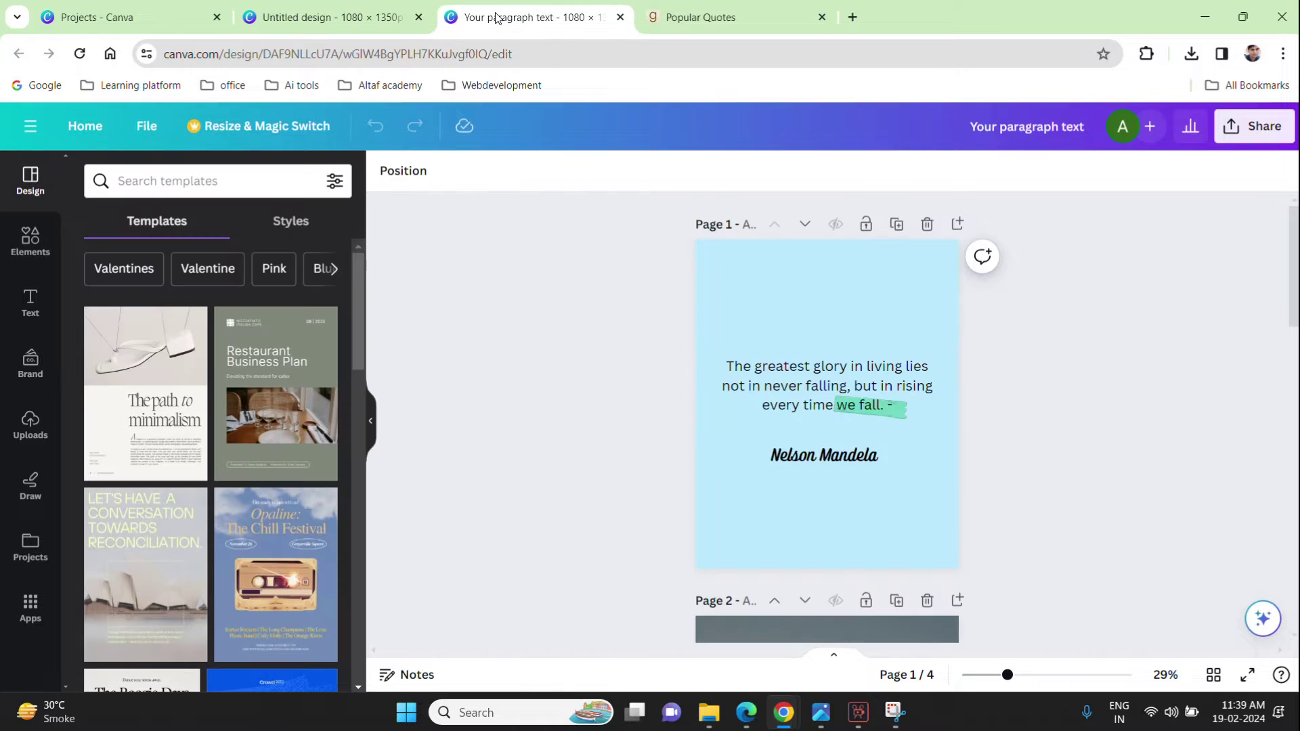
click(377, 26)
click(494, 19)
right_click(492, 19)
click(552, 293)
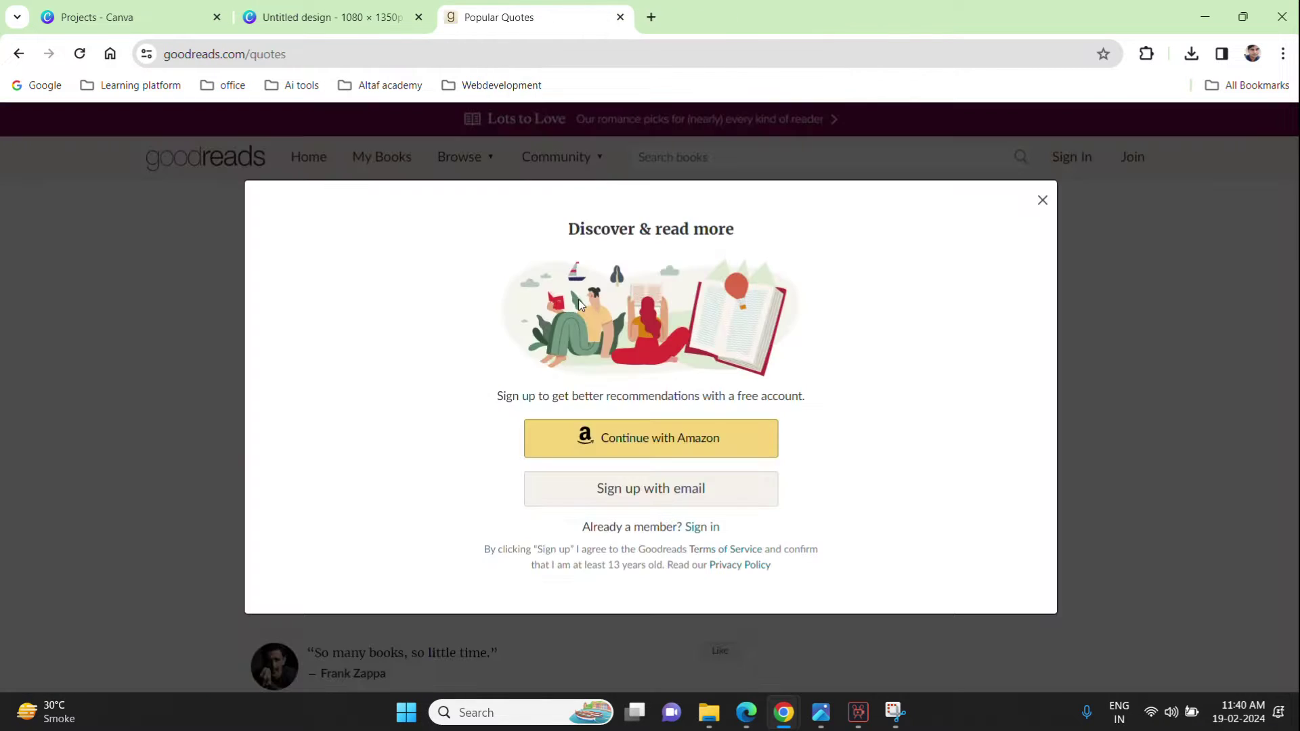
Step: Dismiss the Goodreads sign-up dialog and paste the copied quote into a new text box in the untitled 1080 × 1350 px design
click(1043, 201)
click(389, 18)
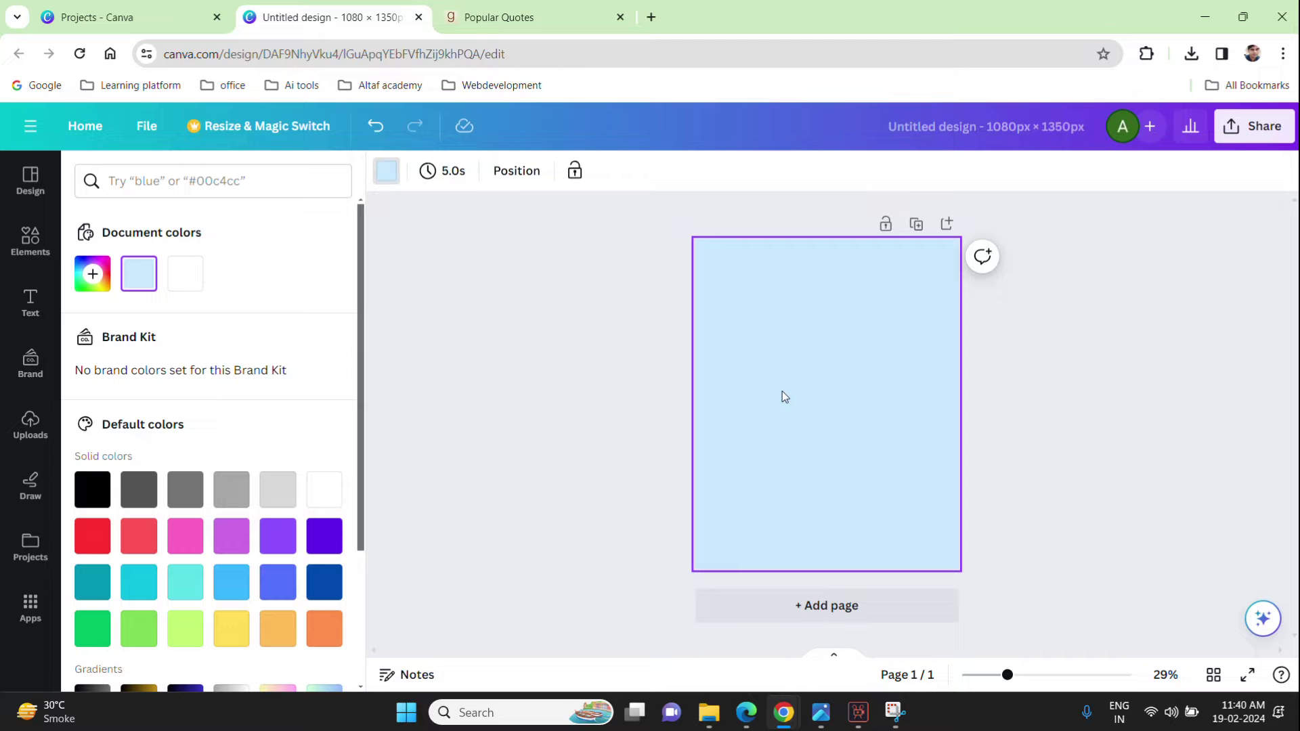
key(t)
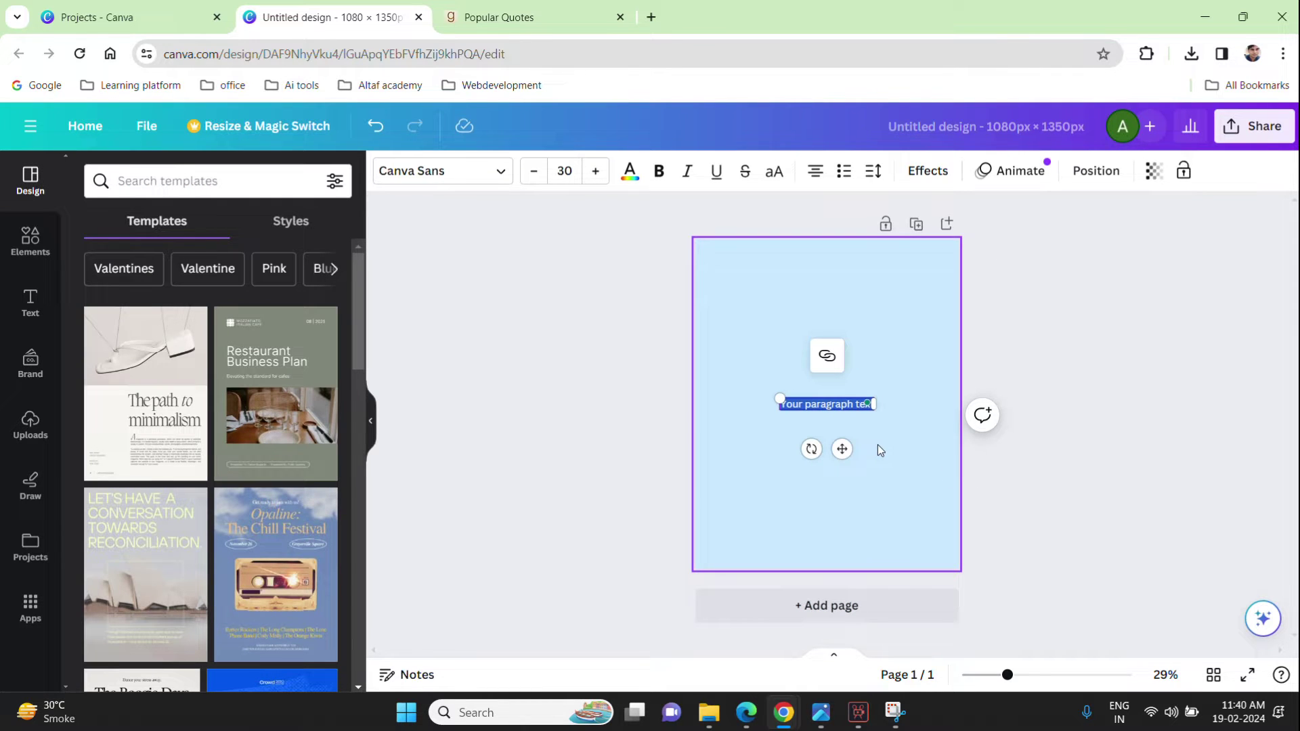
key(ctrl+v)
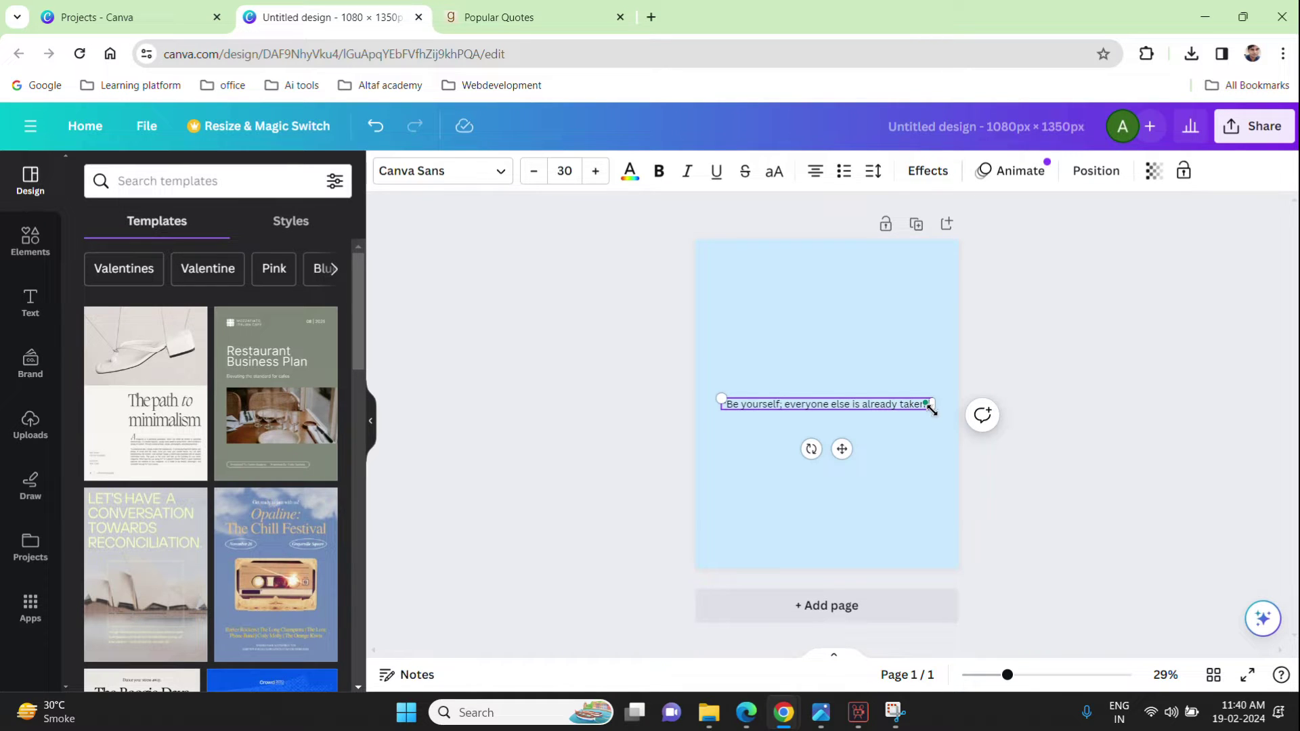
Step: Enlarge the quote text to about size 69.9 and narrow its text box so the quote wraps onto three lines
drag(933, 409, 1205, 569)
click(869, 414)
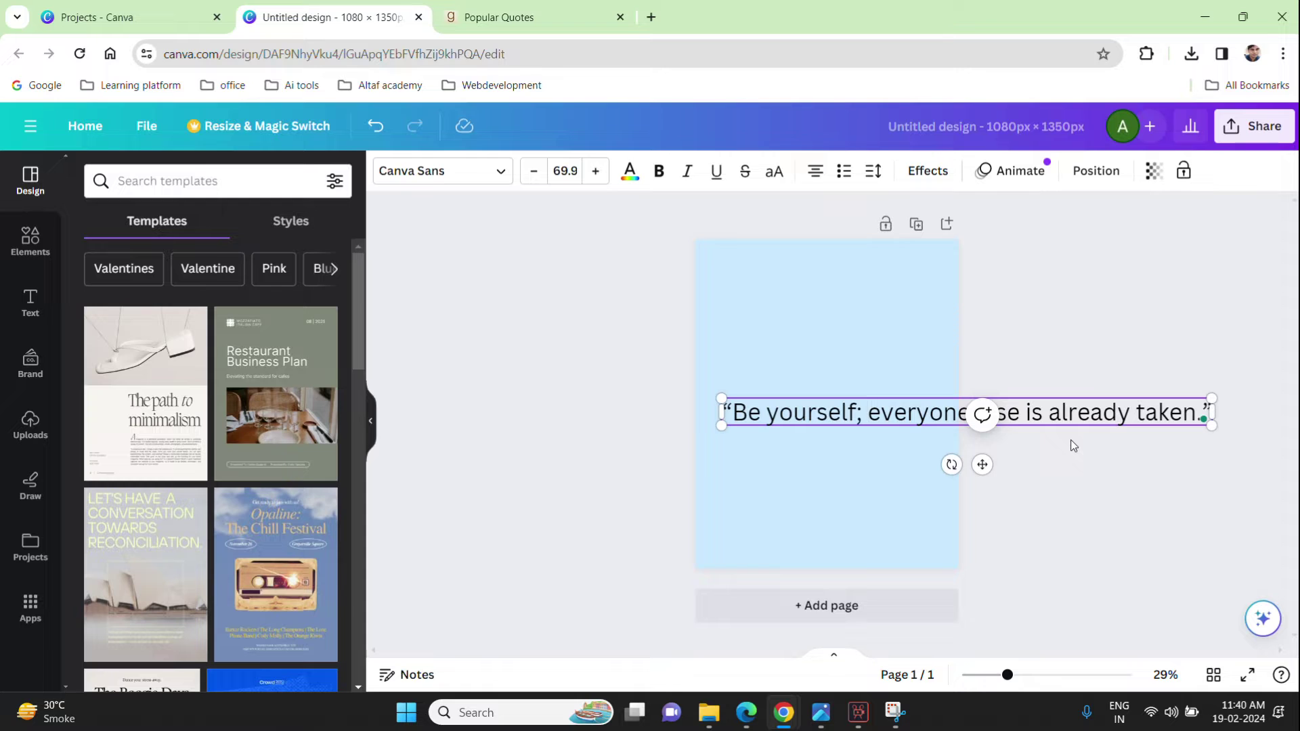
key(ctrl+z)
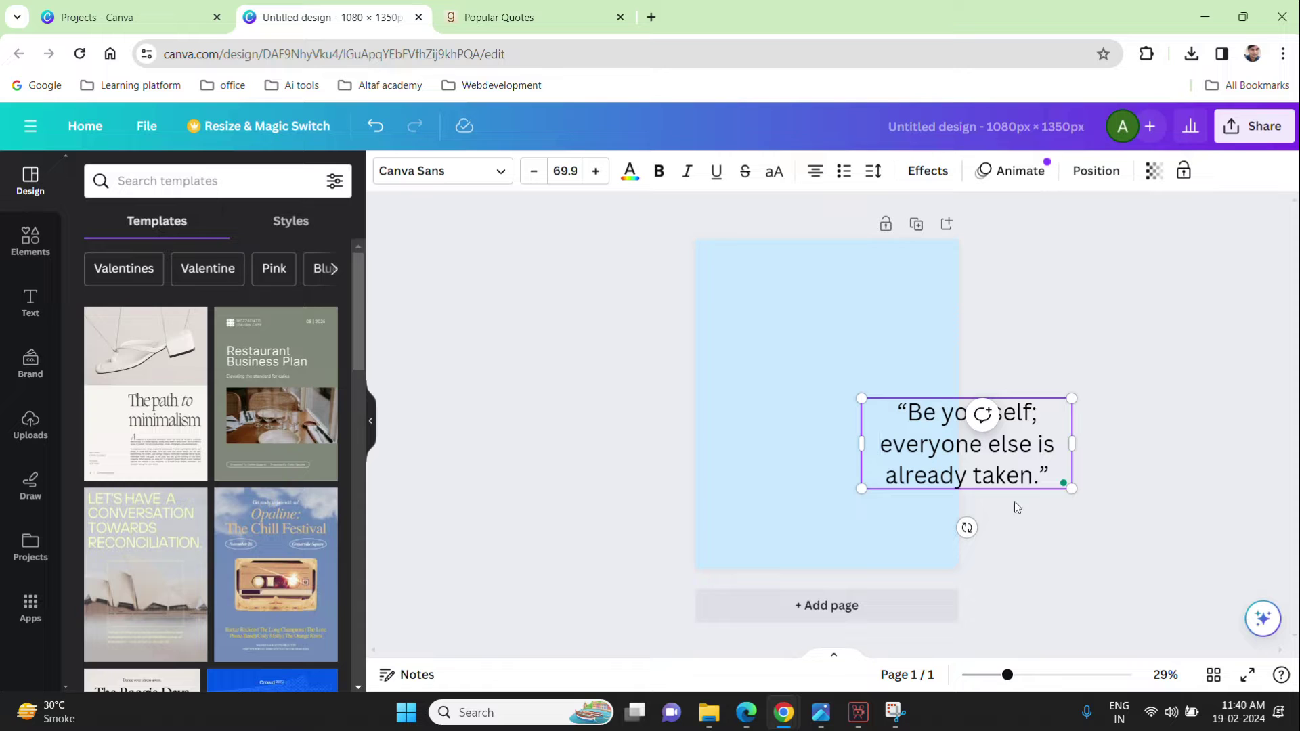
click(992, 505)
Step: Center the three-line quote text box horizontally and vertically on the page
click(927, 463)
drag(926, 463, 797, 433)
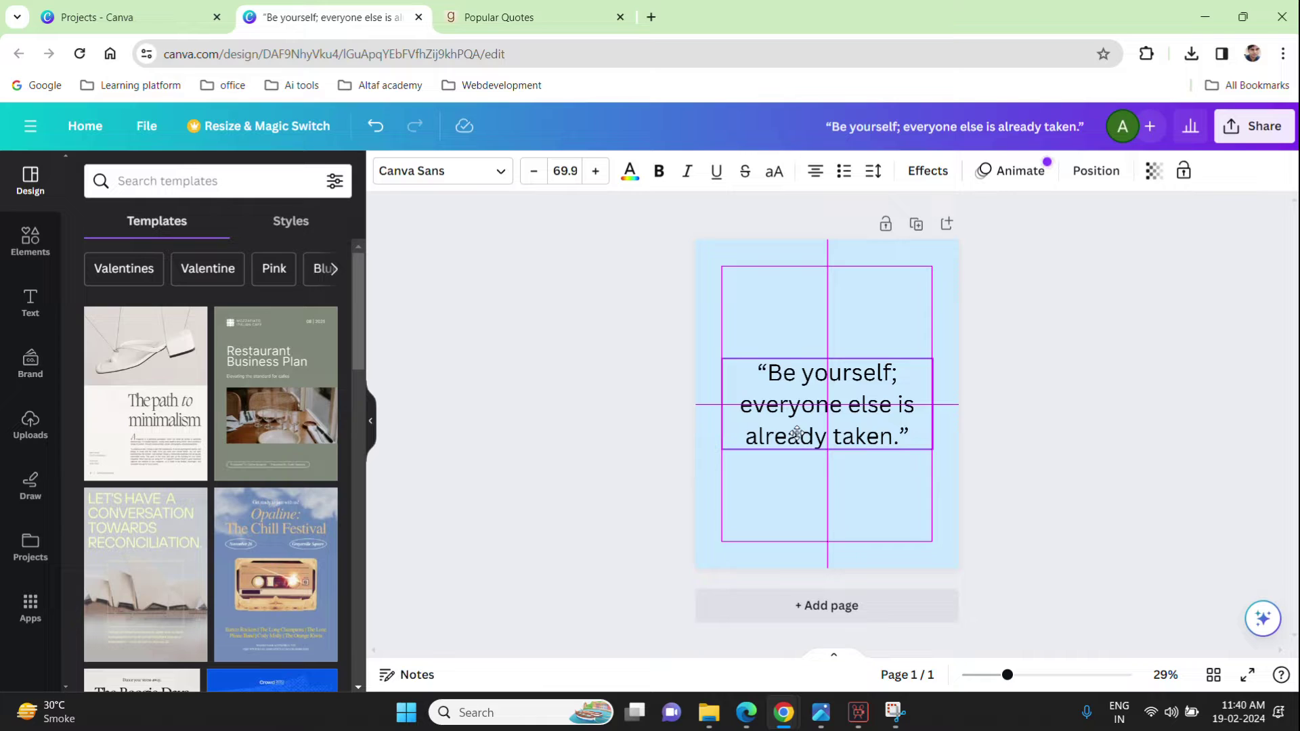
mouse_move(797, 432)
mouse_down()
mouse_move(792, 422)
mouse_move(789, 438)
mouse_move(791, 426)
mouse_up()
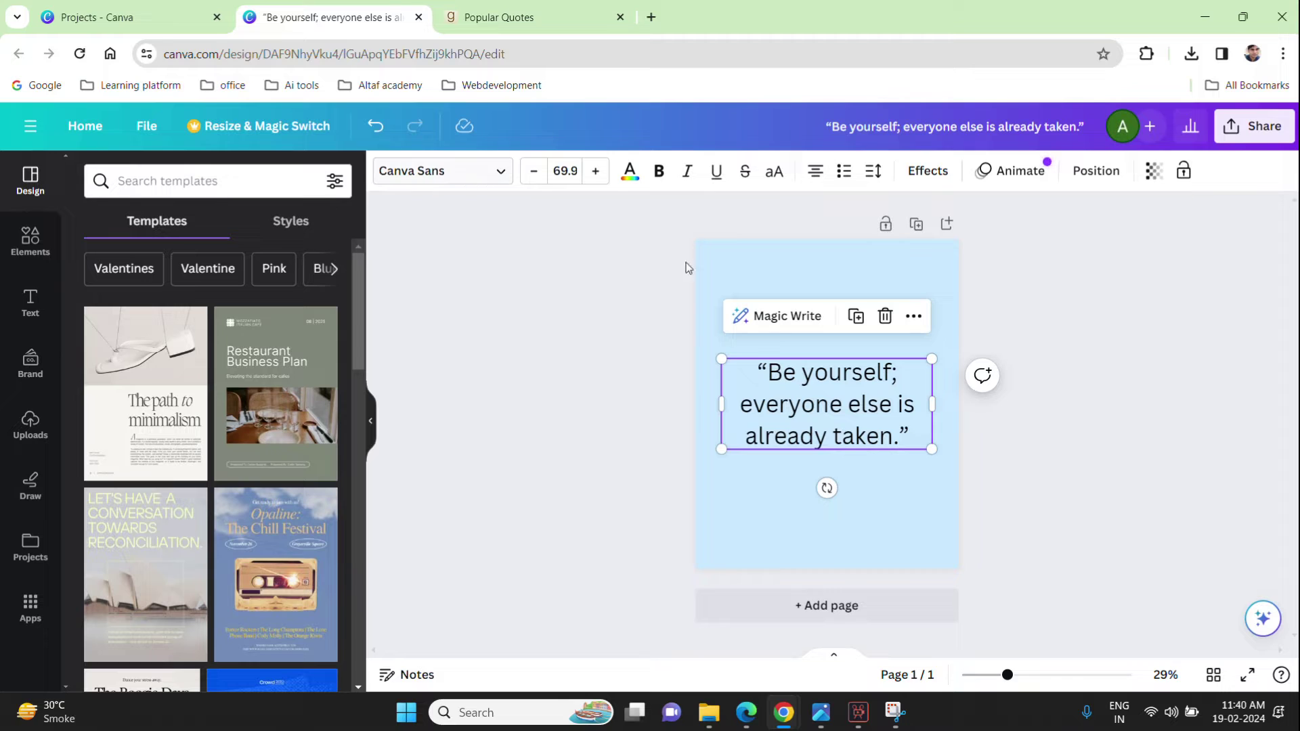
Step: Set the font of the entire quote text to Arial Nova
double_click(794, 376)
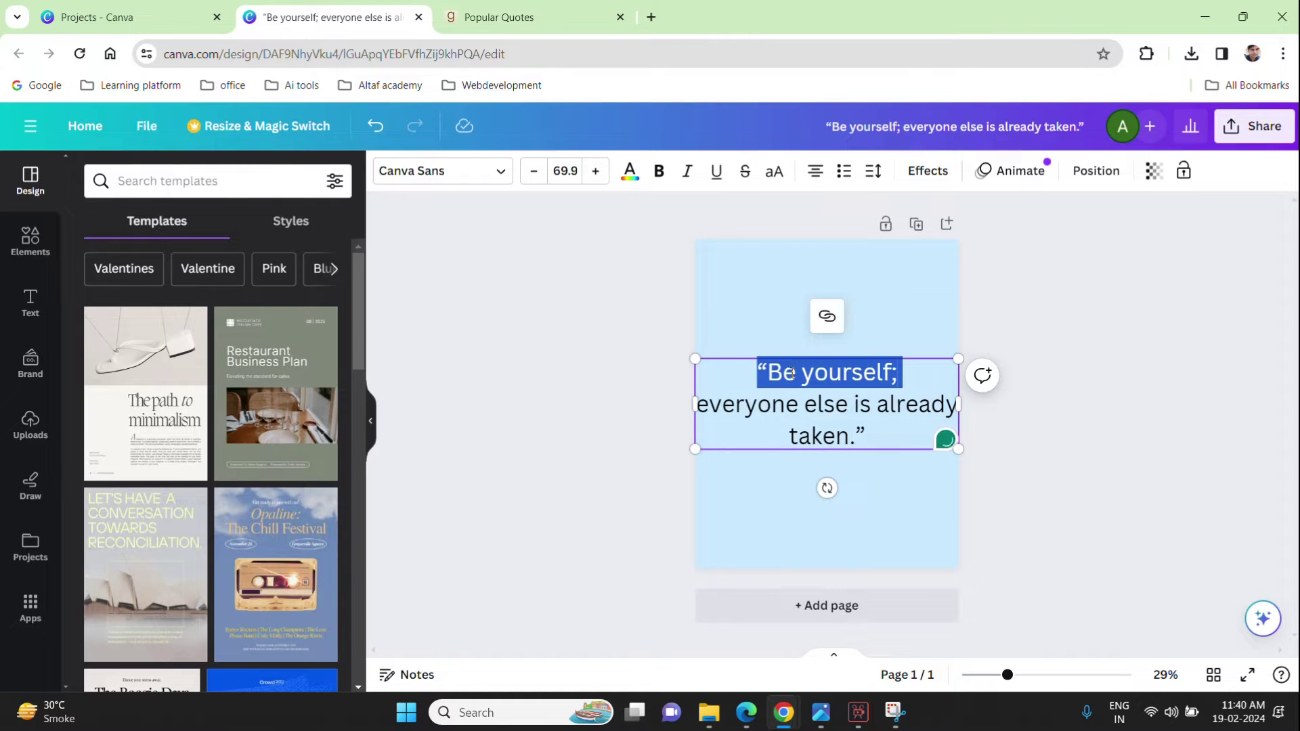
double_click(868, 436)
shift+click(744, 371)
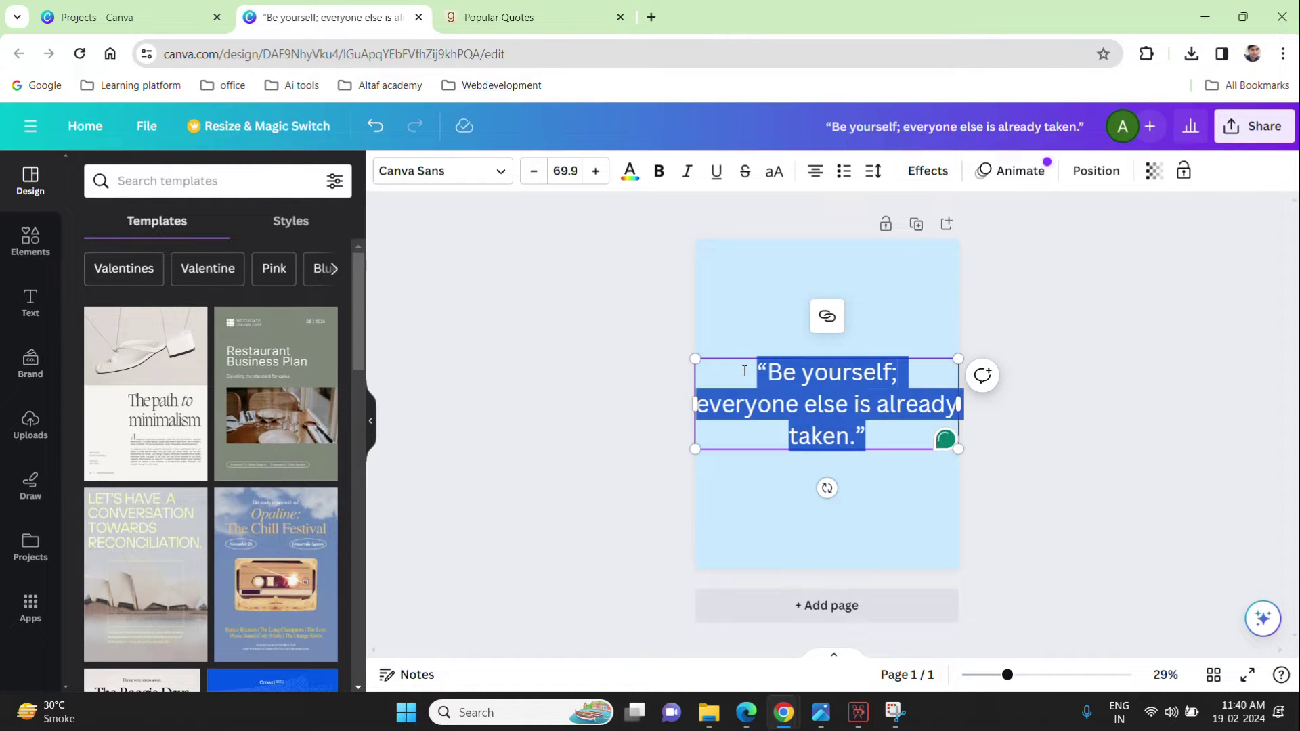
click(498, 172)
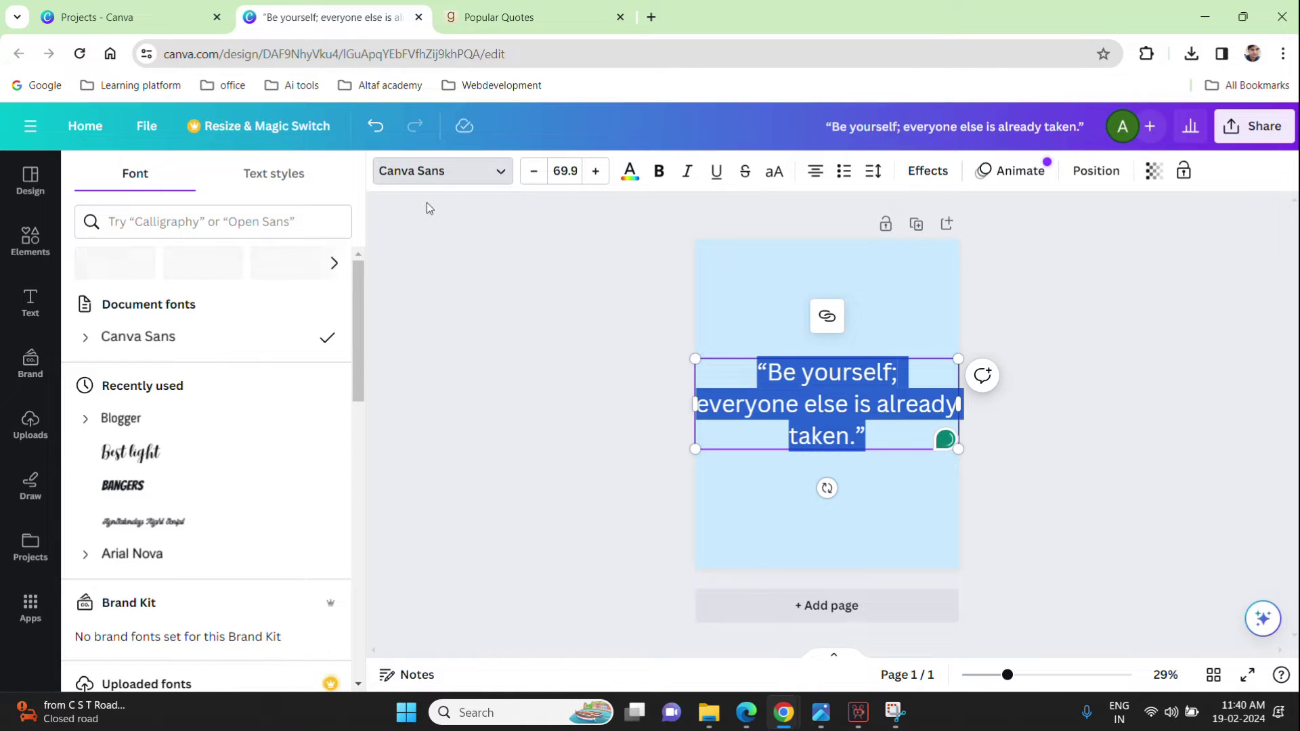
scroll(233, 465, down, 1)
click(237, 473)
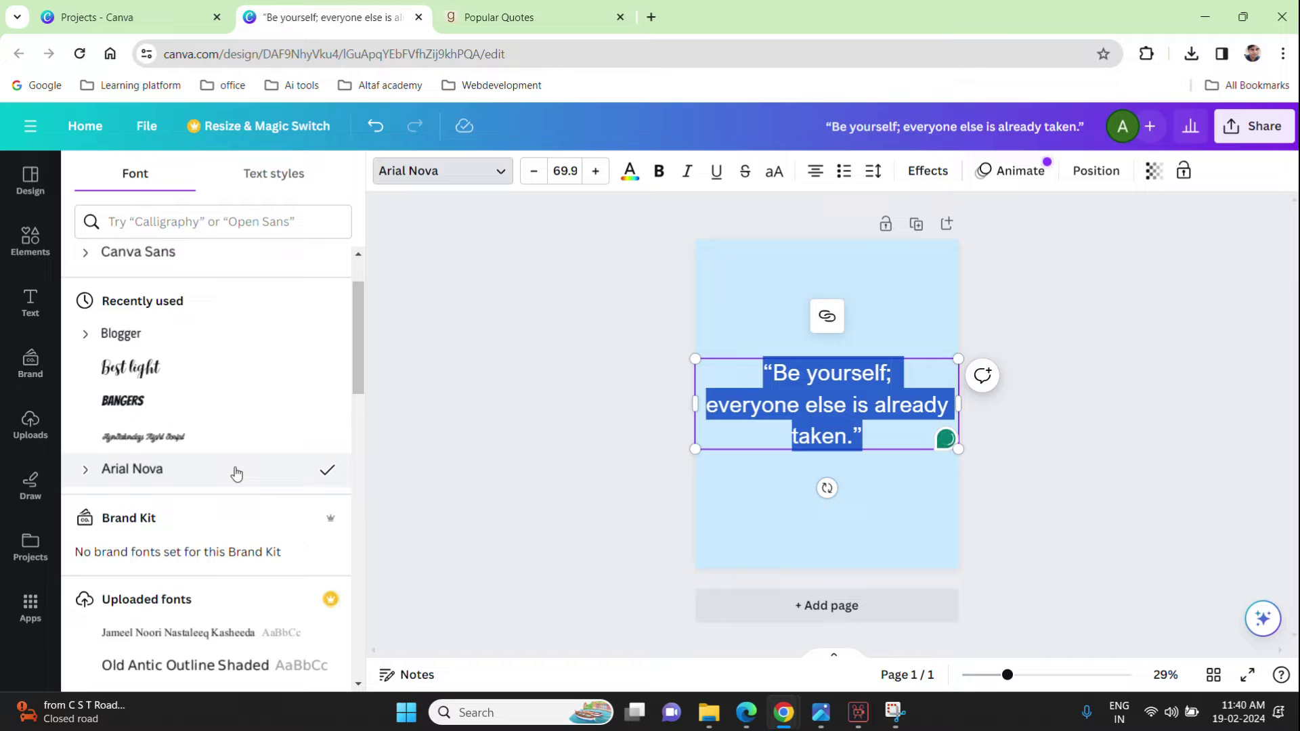
scroll(234, 467, down, 1)
click(554, 437)
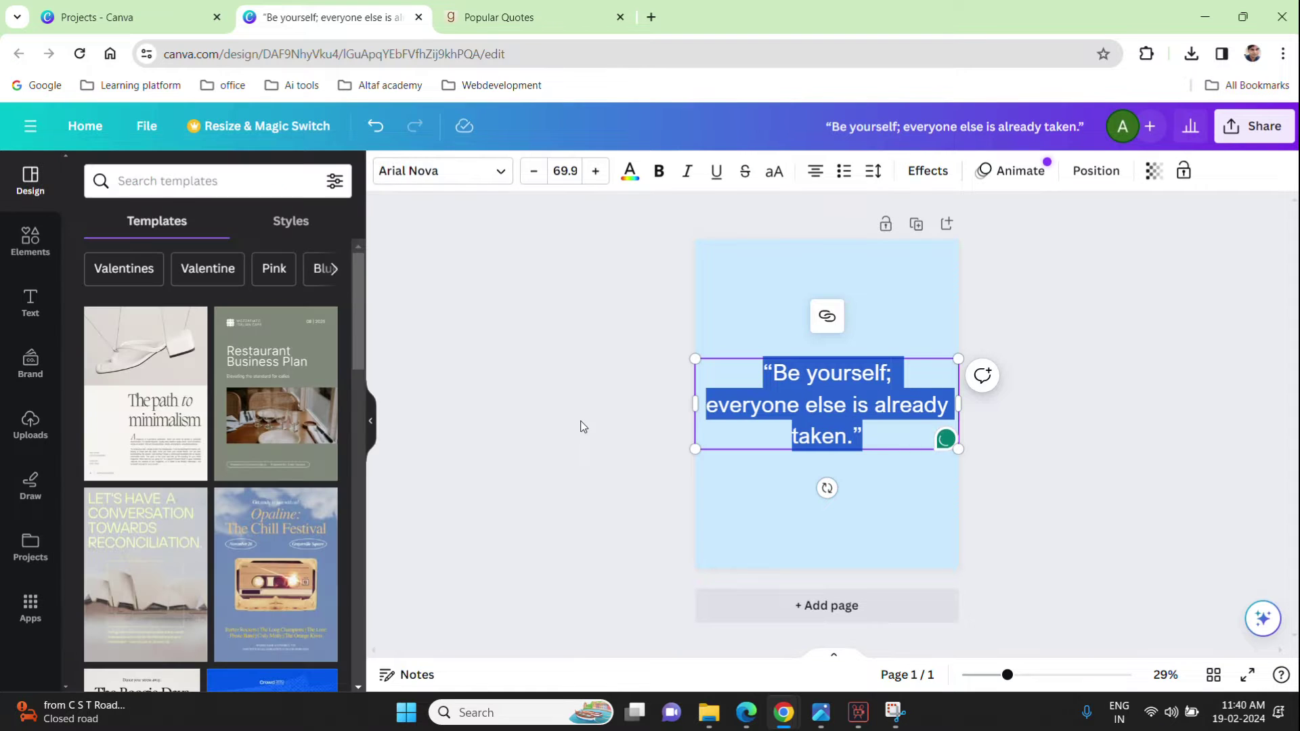
click(577, 429)
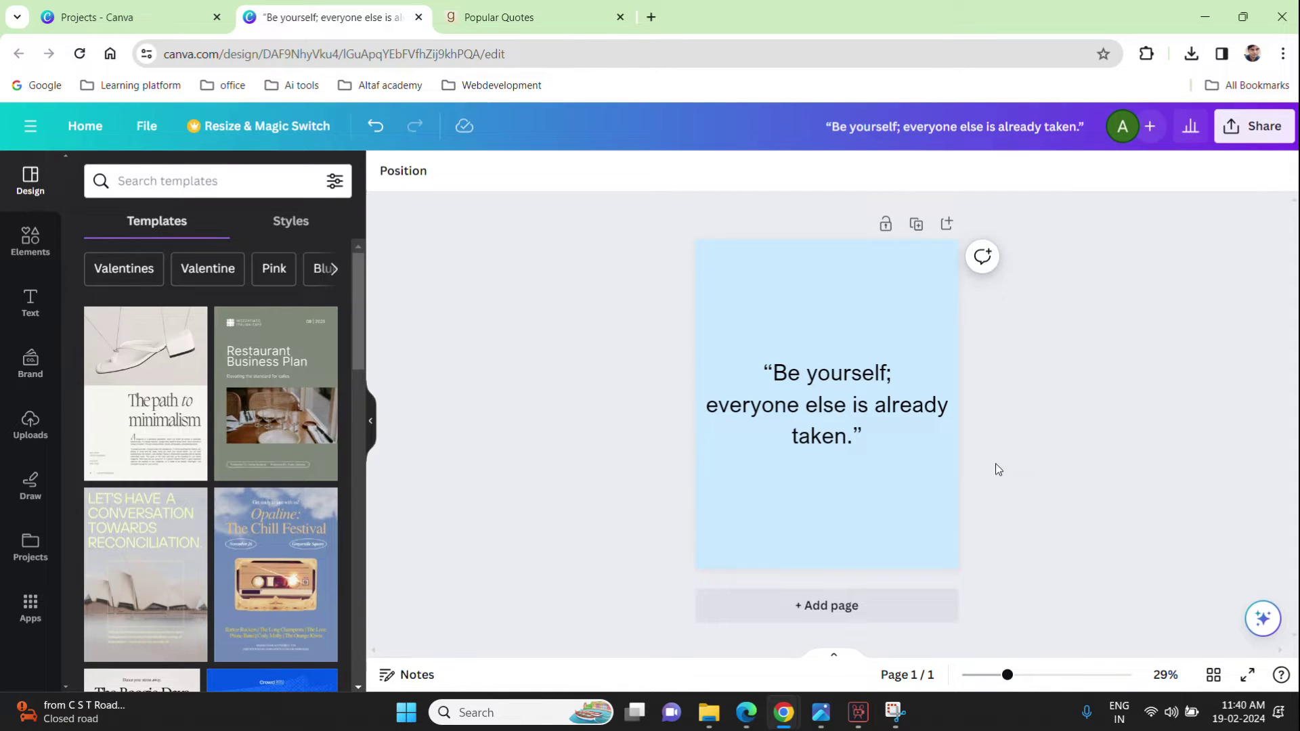
Step: Switch to the Goodreads Popular Quotes page and copy the "― Oscar Wilde" attribution beneath the first quote
click(518, 18)
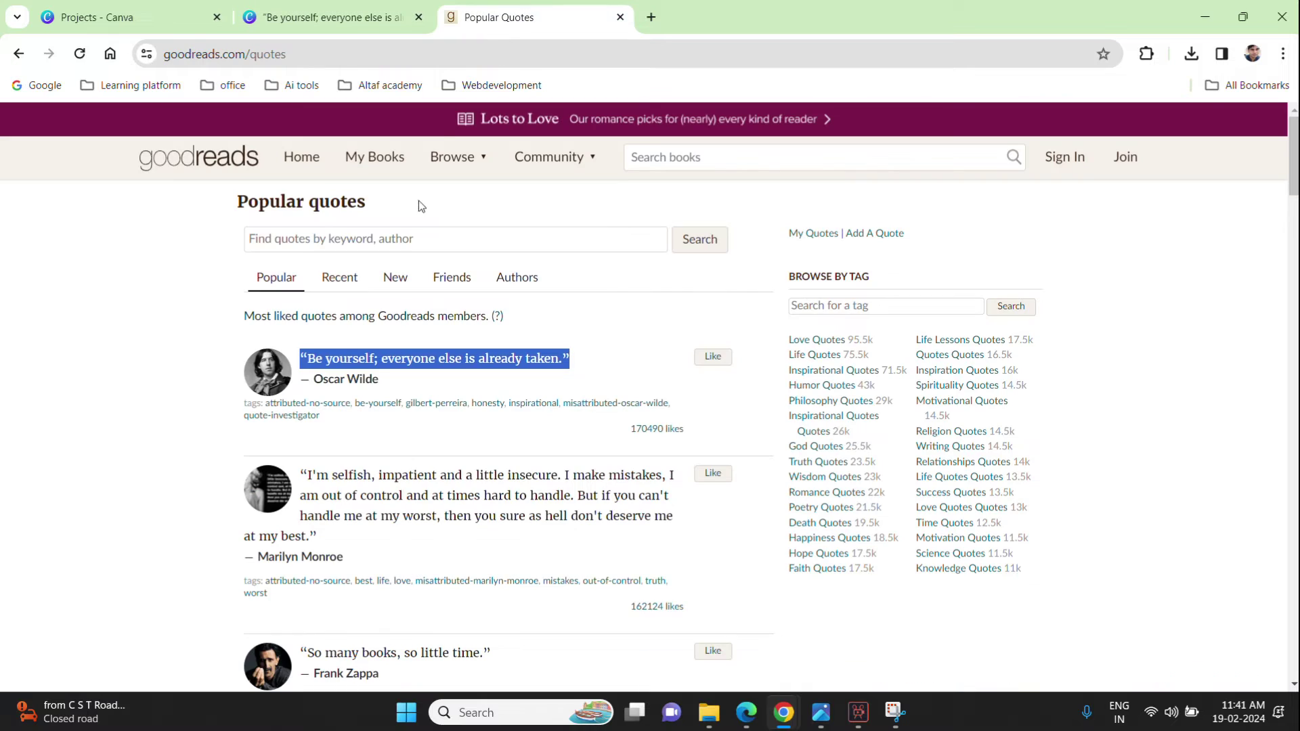
drag(304, 381, 406, 391)
key(ctrl+c)
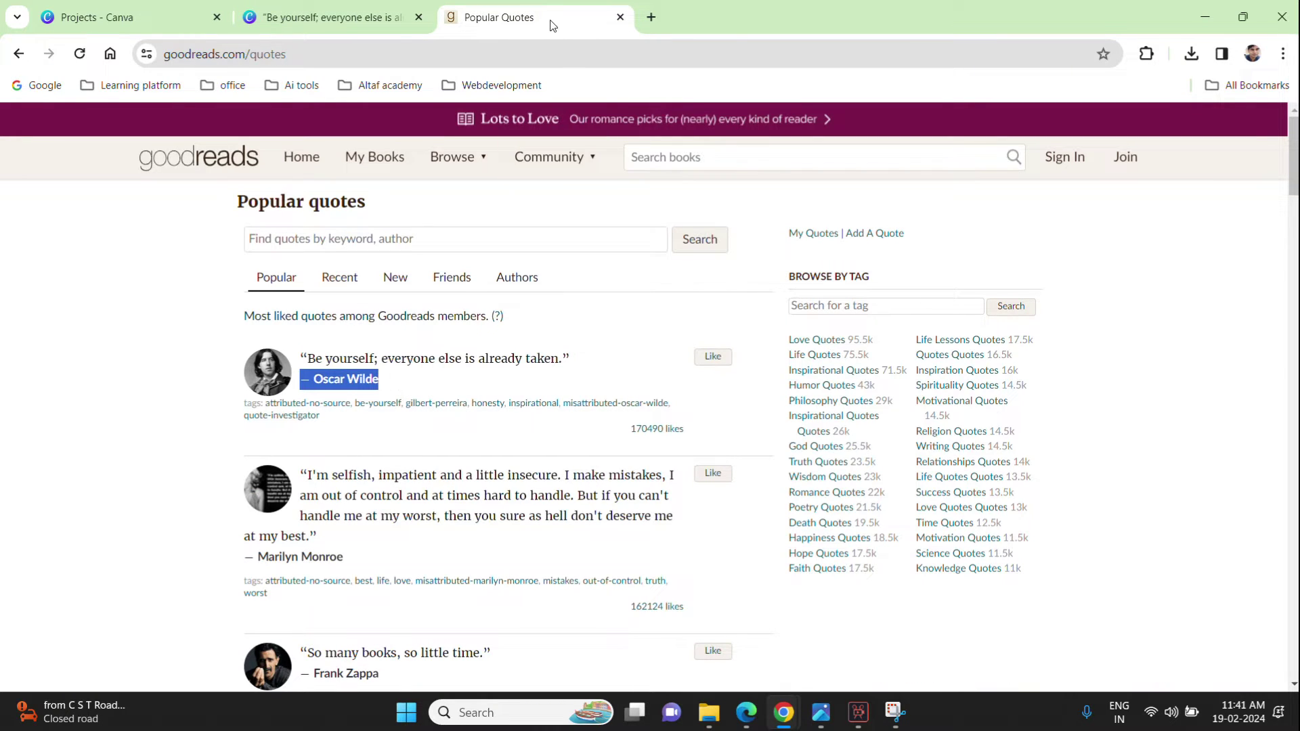
Step: Return to the quote design, paste the "― Oscar Wilde" attribution into a new text box and place it just below the quote
click(332, 17)
click(798, 540)
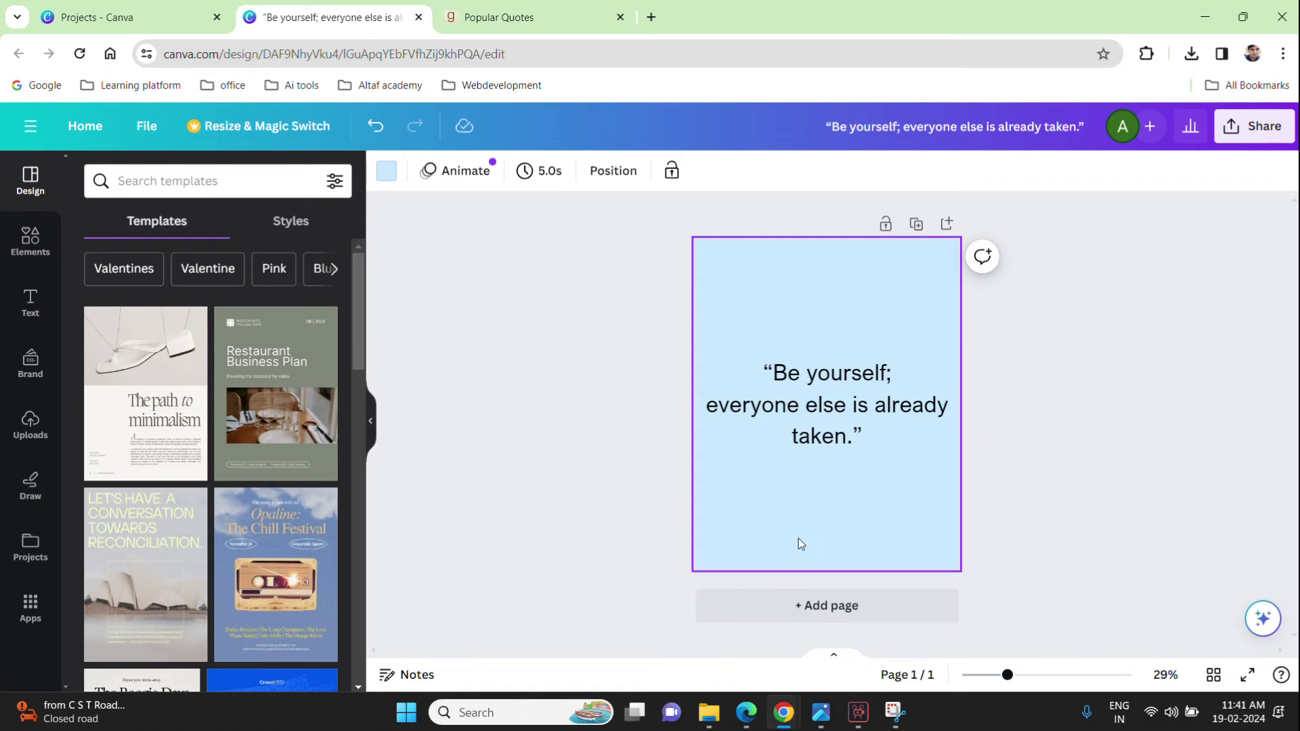
key(t)
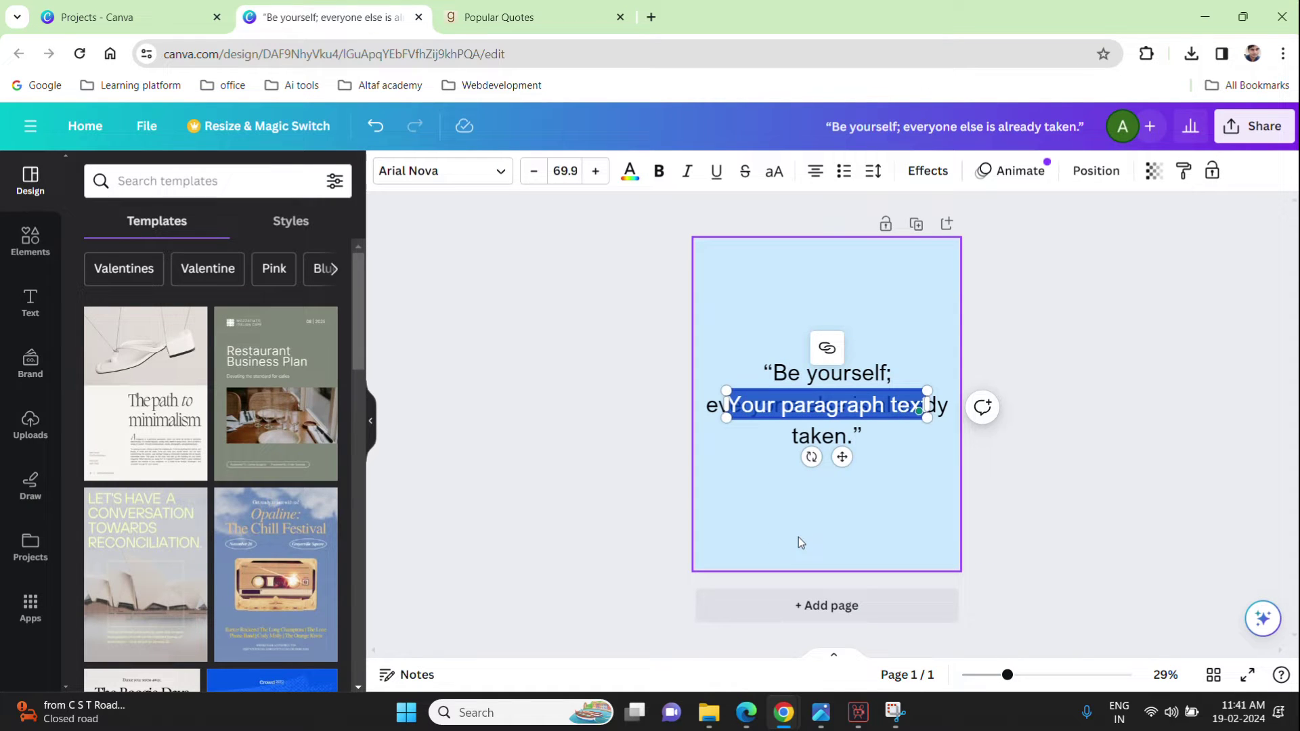
key(ctrl+v)
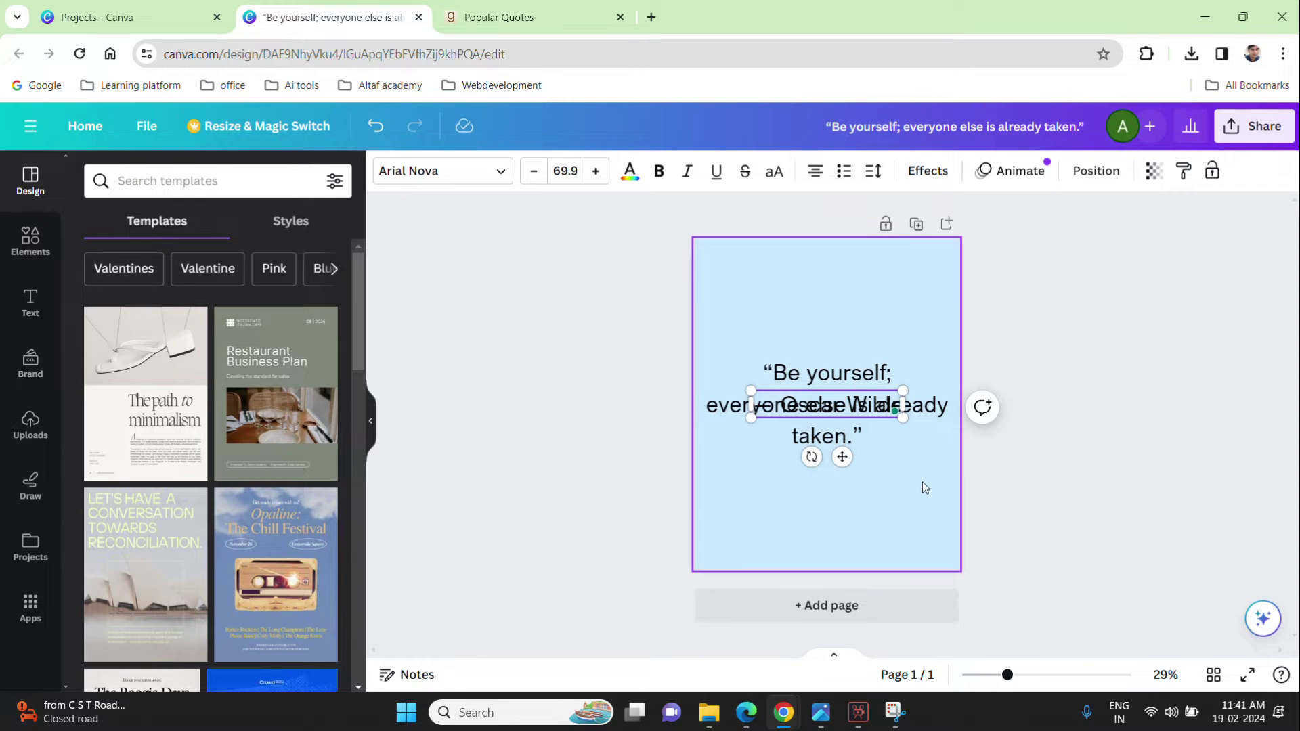
drag(843, 457, 843, 531)
Step: Set the font of the "― Oscar Wilde" attribution text to Nickainley
click(499, 181)
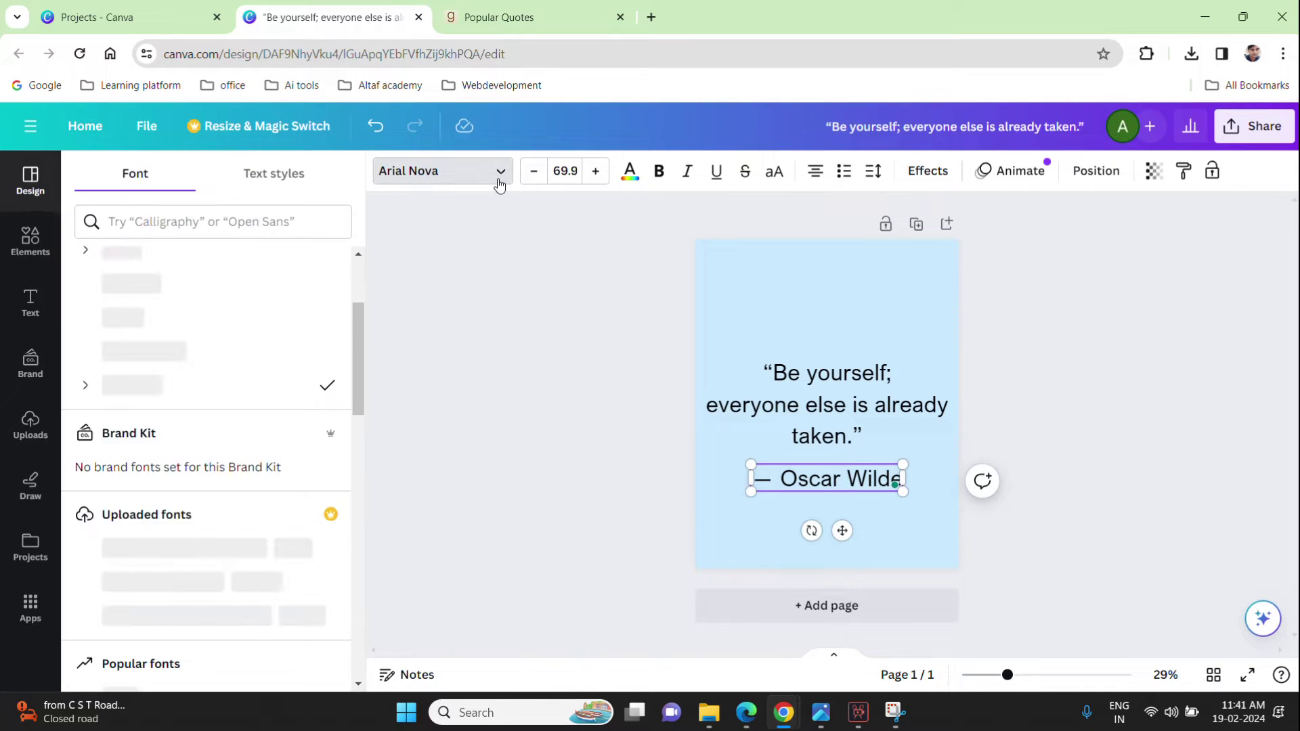
scroll(284, 443, down, 10)
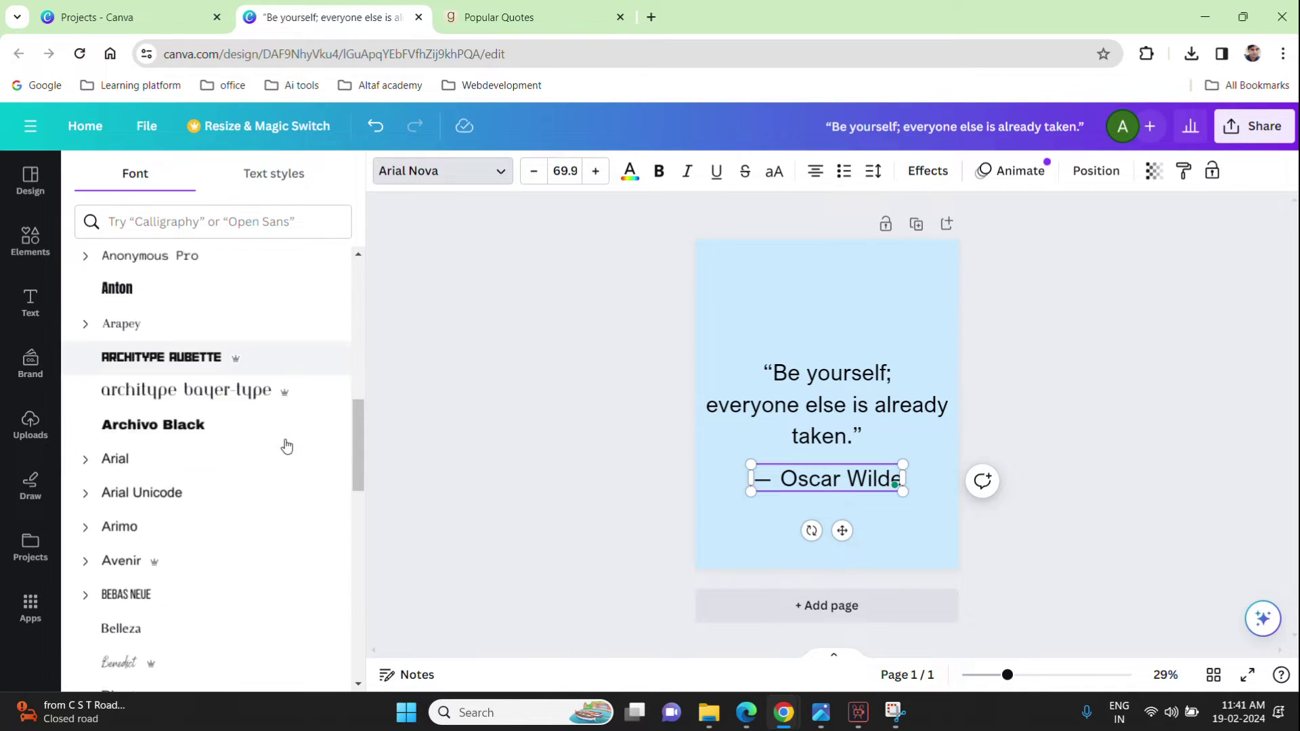
scroll(284, 447, down, 6)
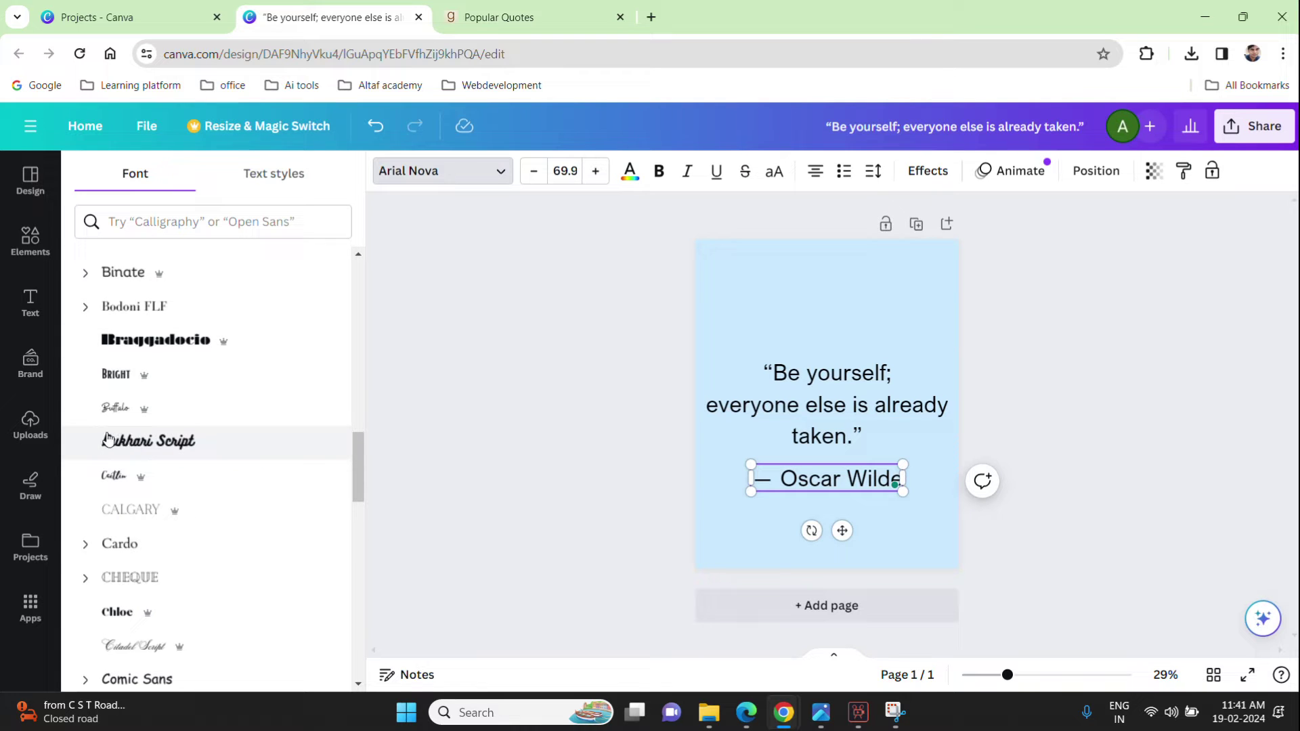
scroll(196, 542, down, 1)
scroll(210, 535, down, 2)
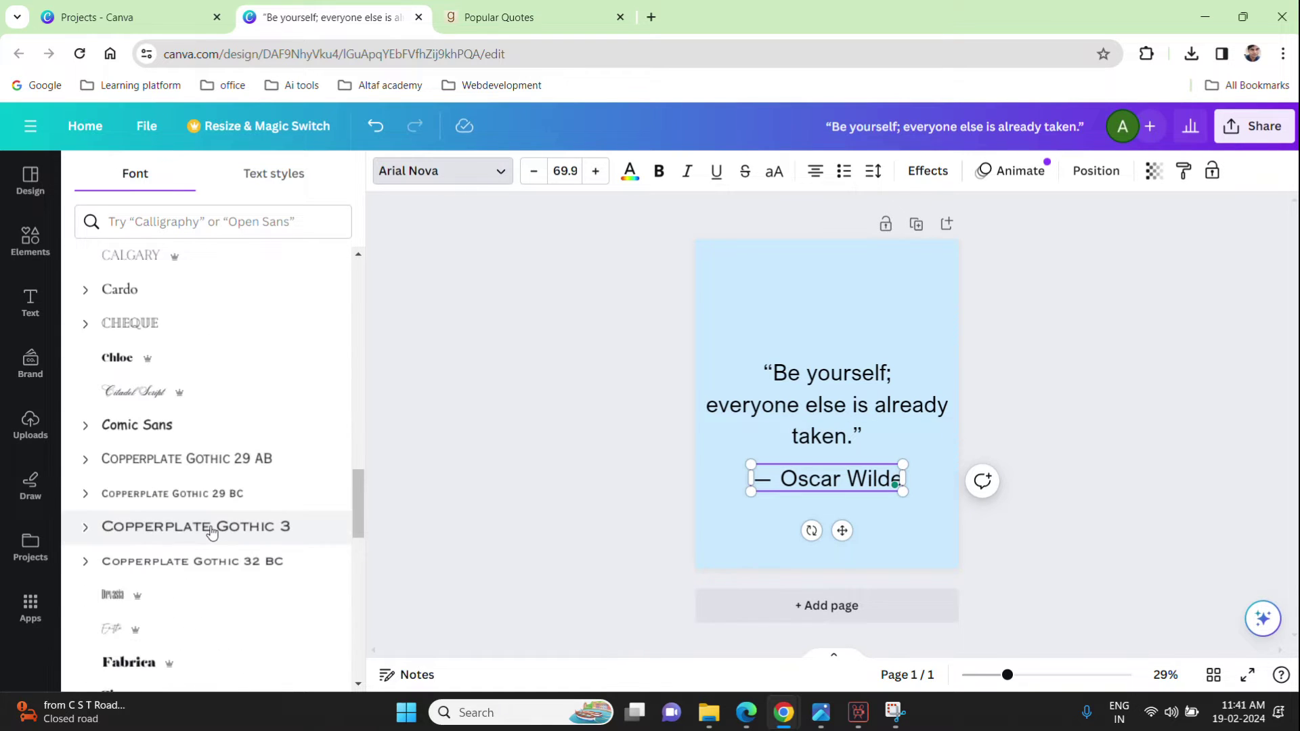
scroll(210, 532, down, 3)
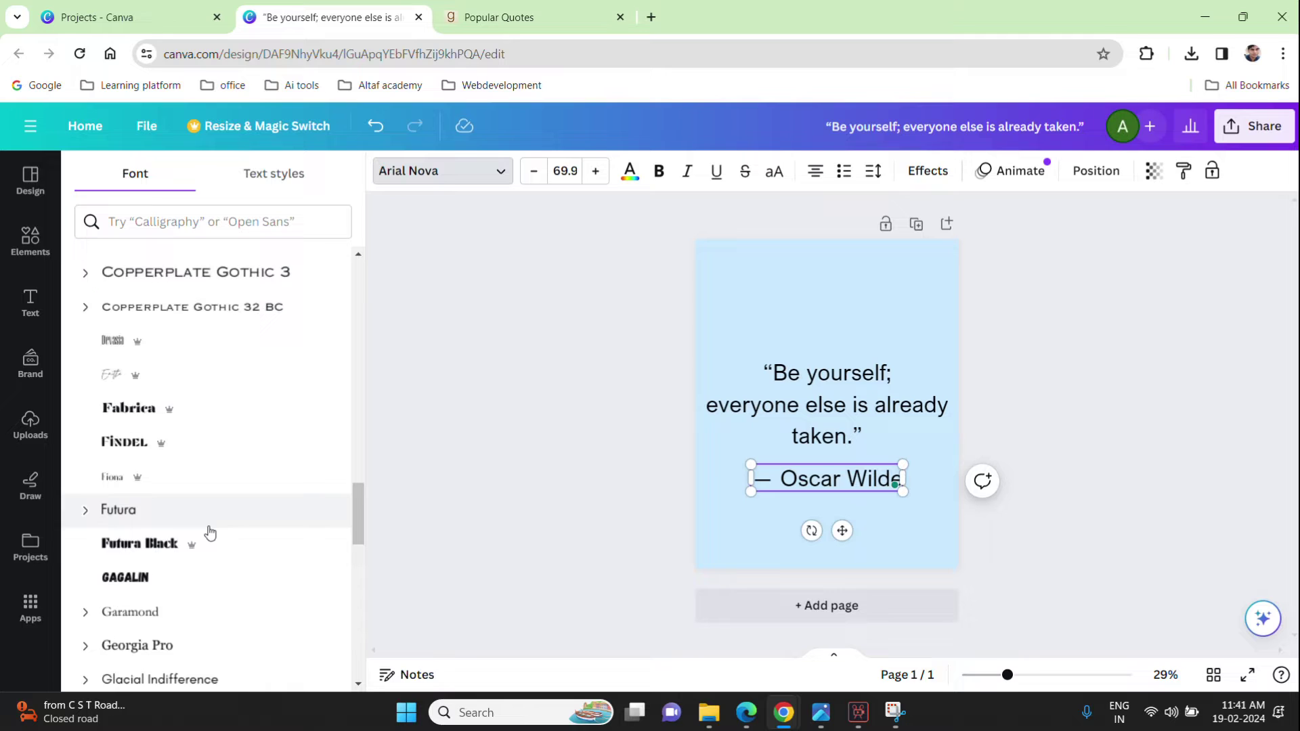
scroll(210, 533, down, 3)
scroll(212, 533, down, 5)
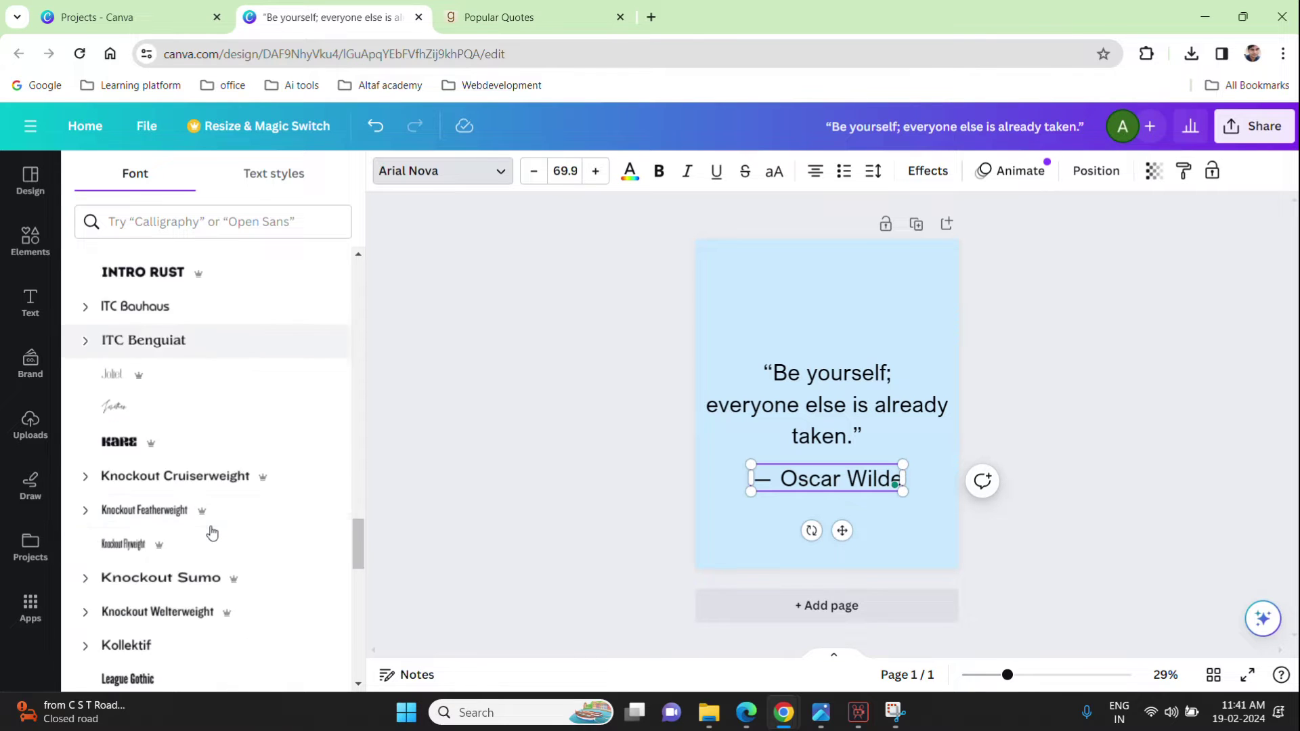
scroll(212, 532, down, 3)
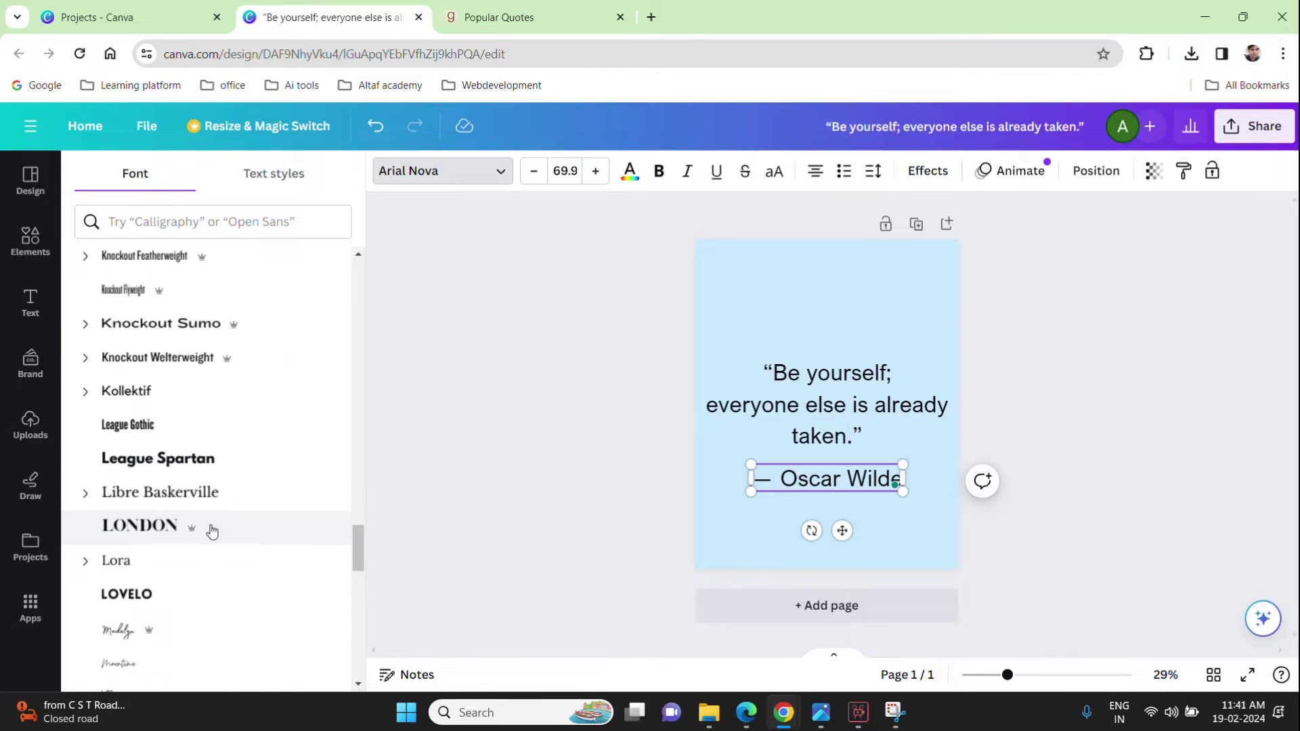
scroll(212, 532, down, 3)
click(146, 526)
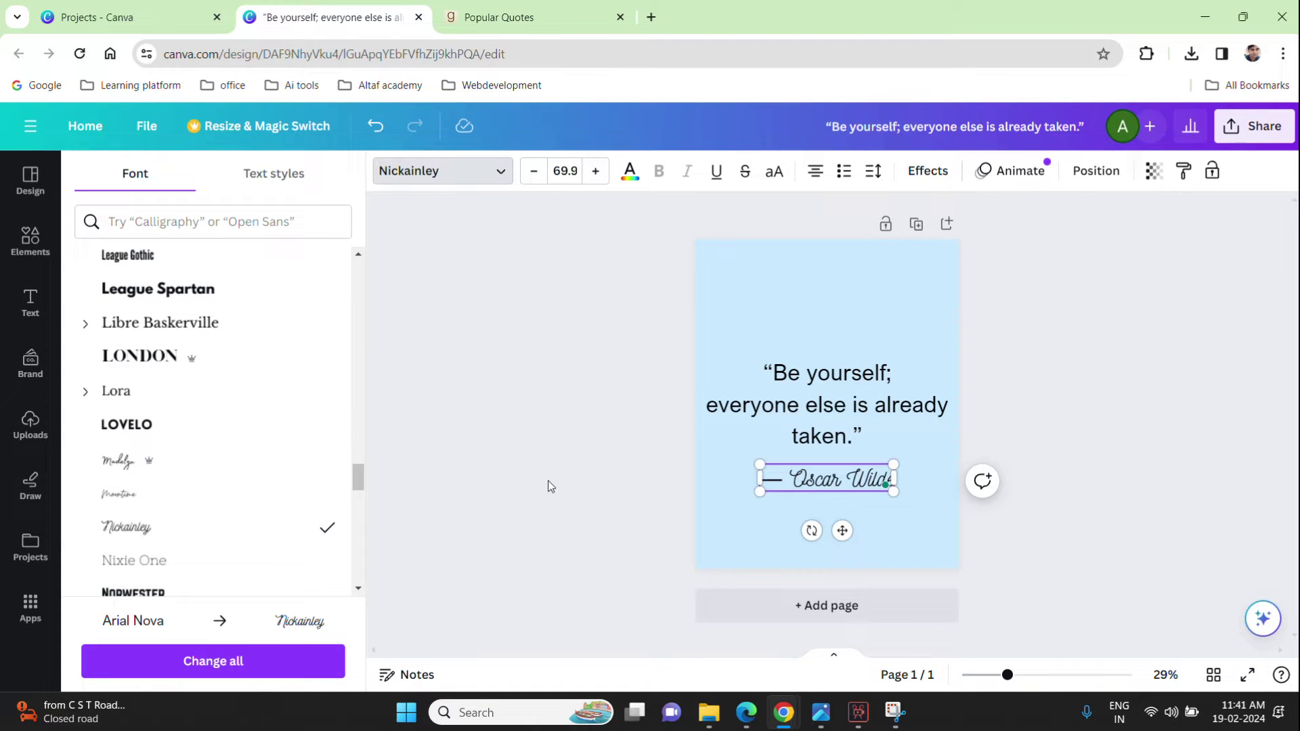
click(797, 493)
click(1114, 505)
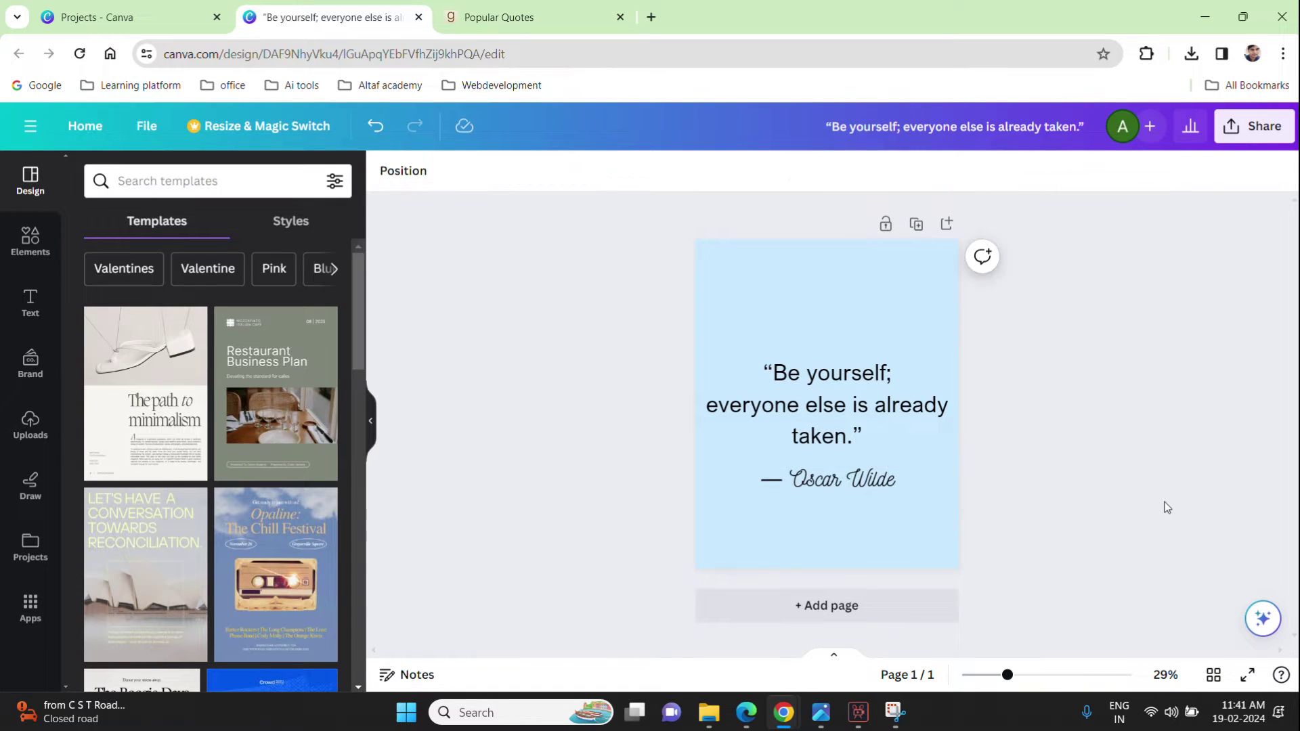
Step: Search the elements library for "underline" and show all matching graphics
click(822, 485)
click(950, 407)
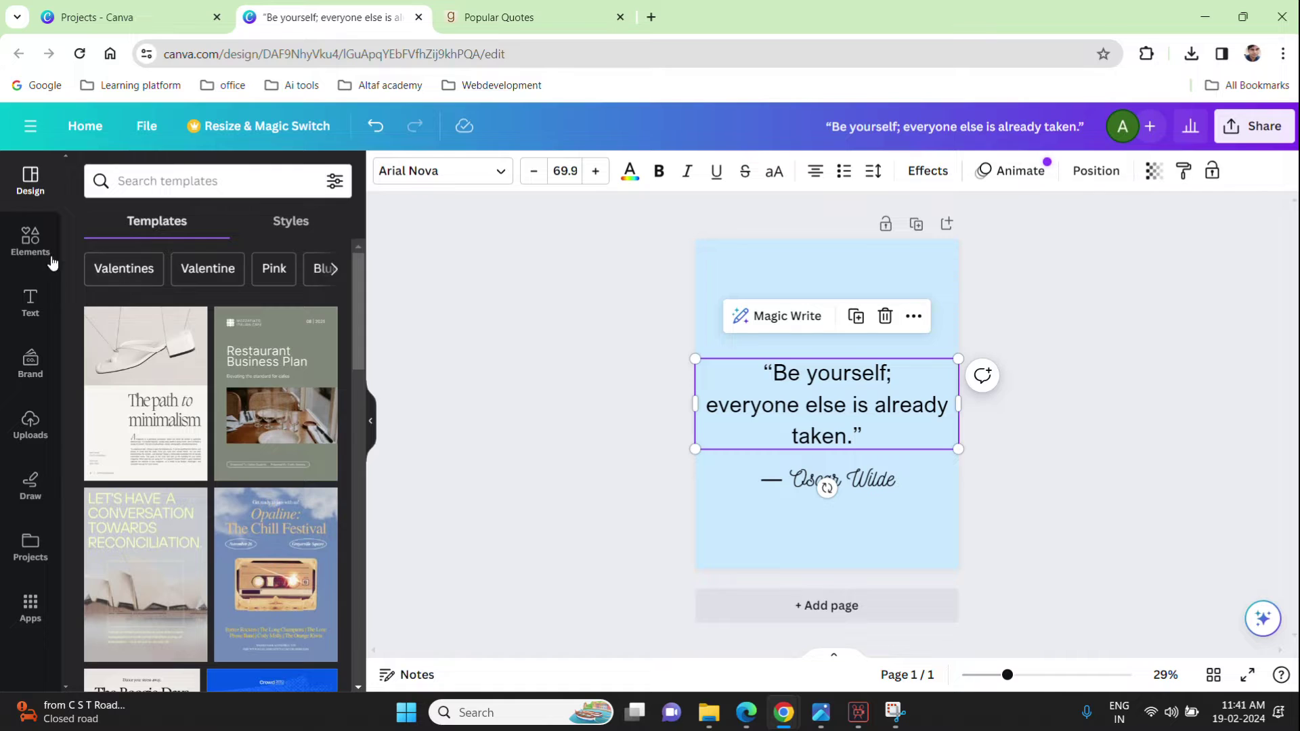
click(29, 240)
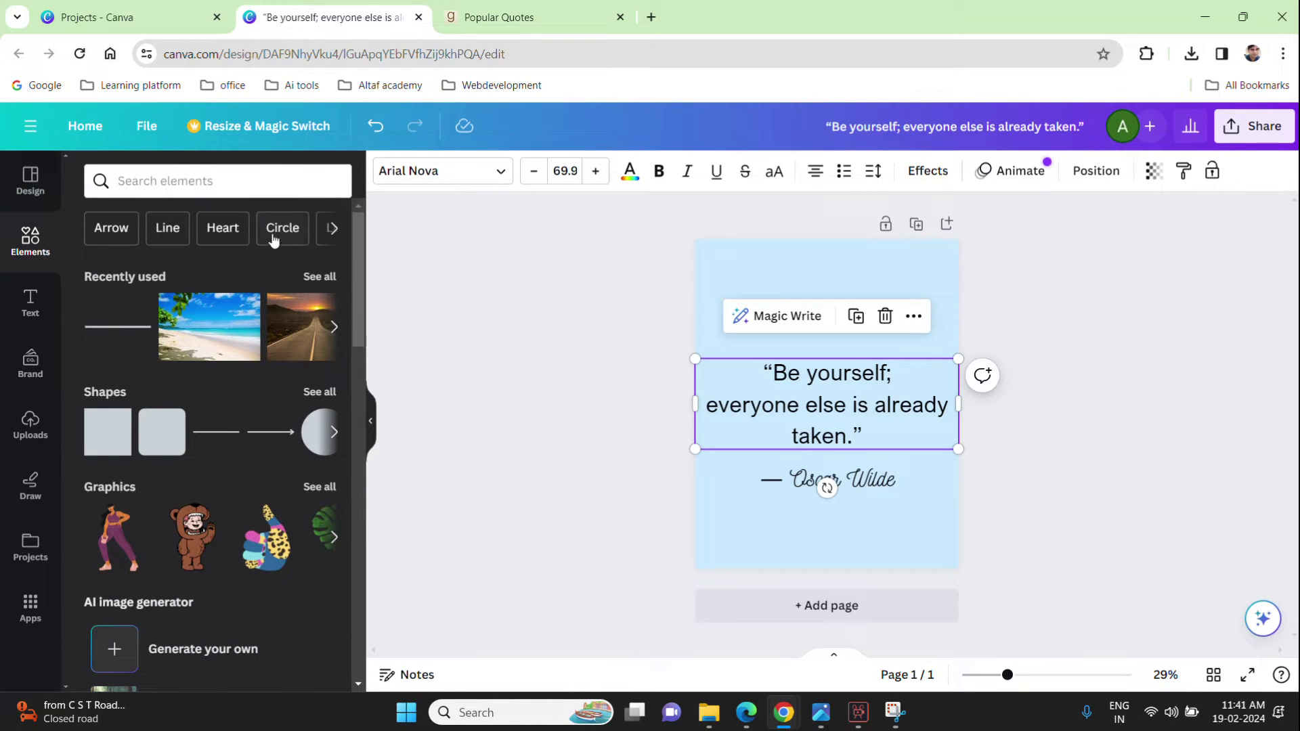
click(333, 232)
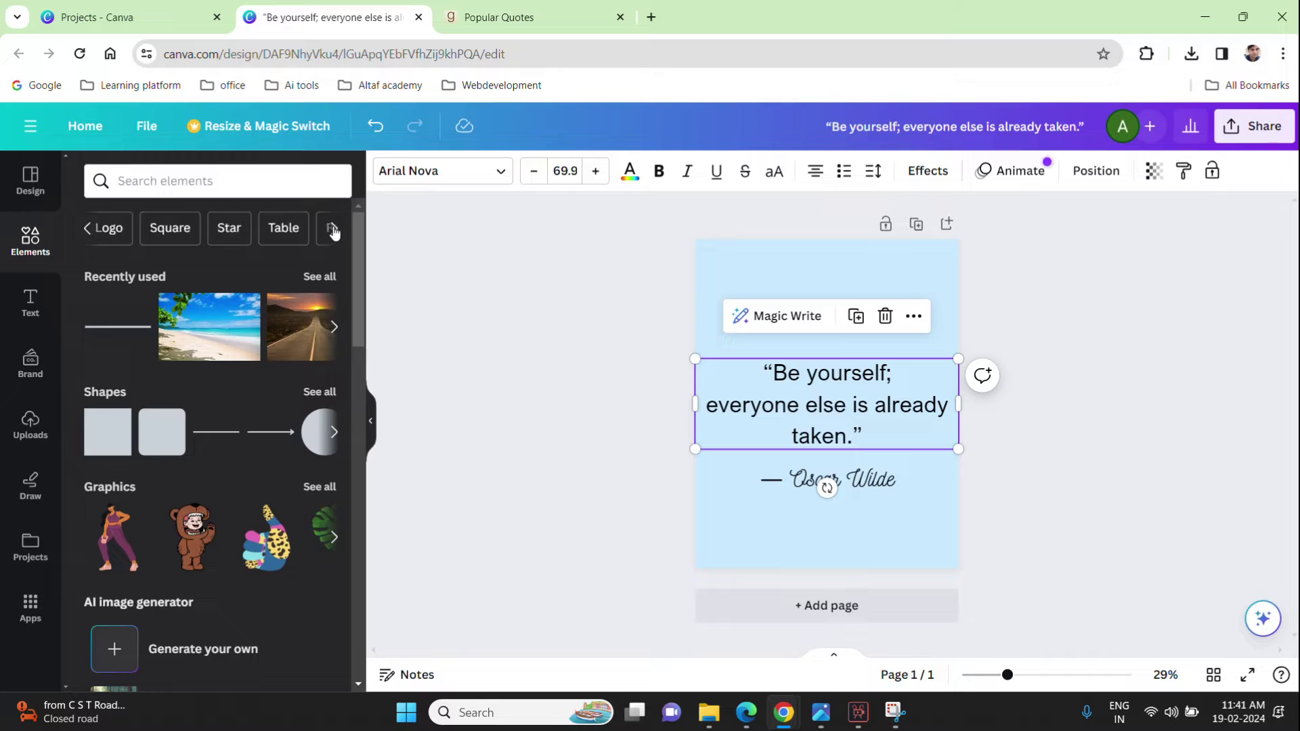
click(212, 182)
text(un)
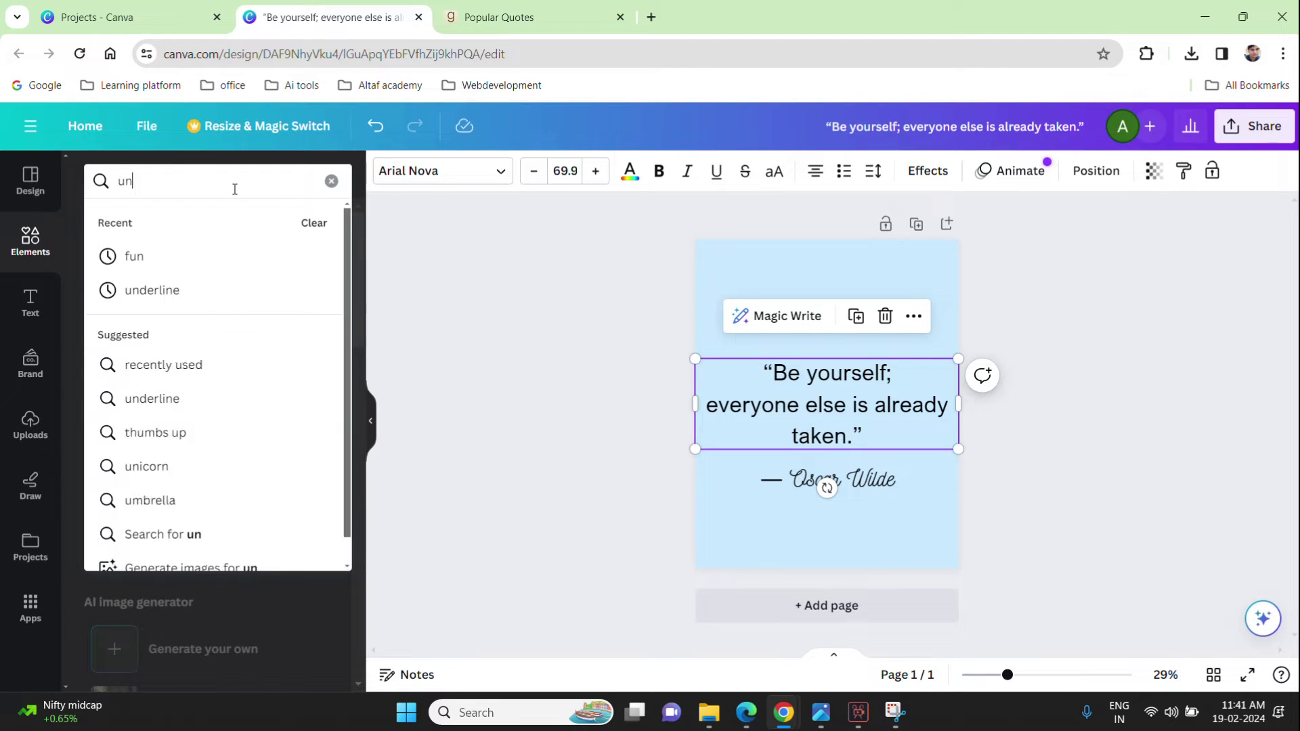
text(derline)
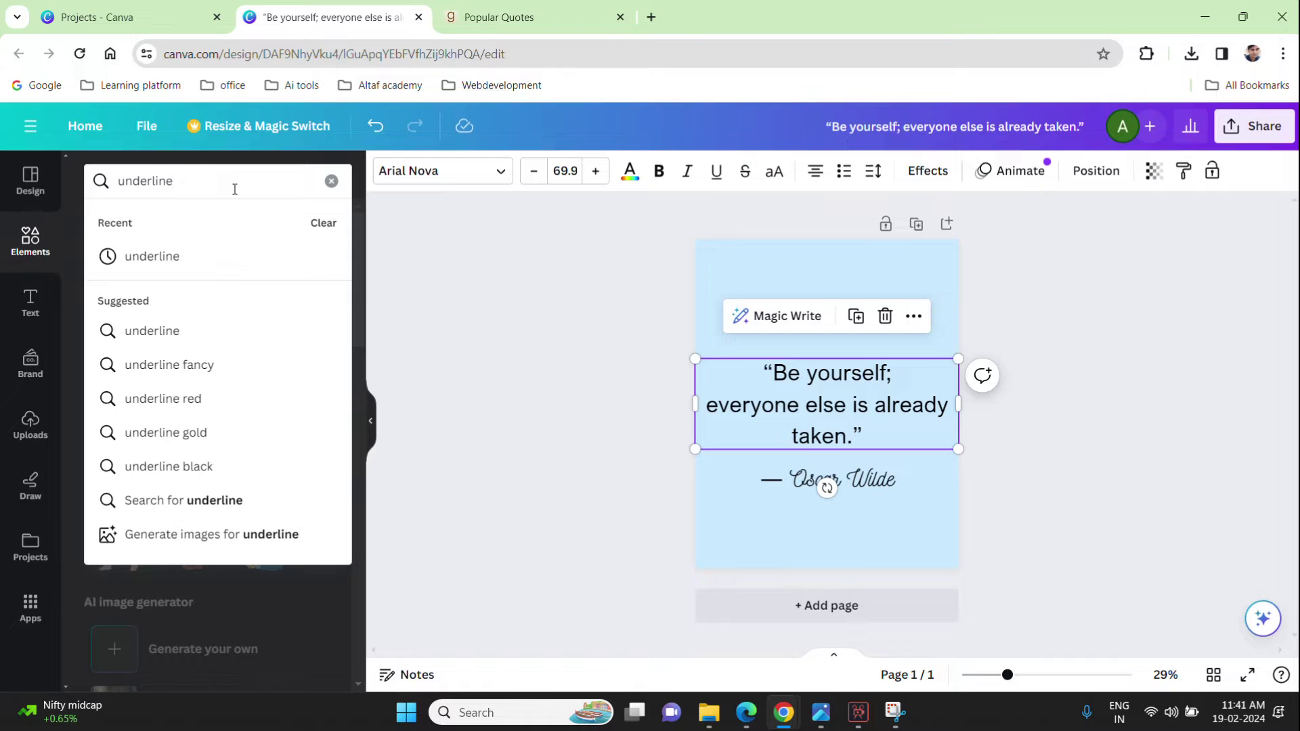
key(Return)
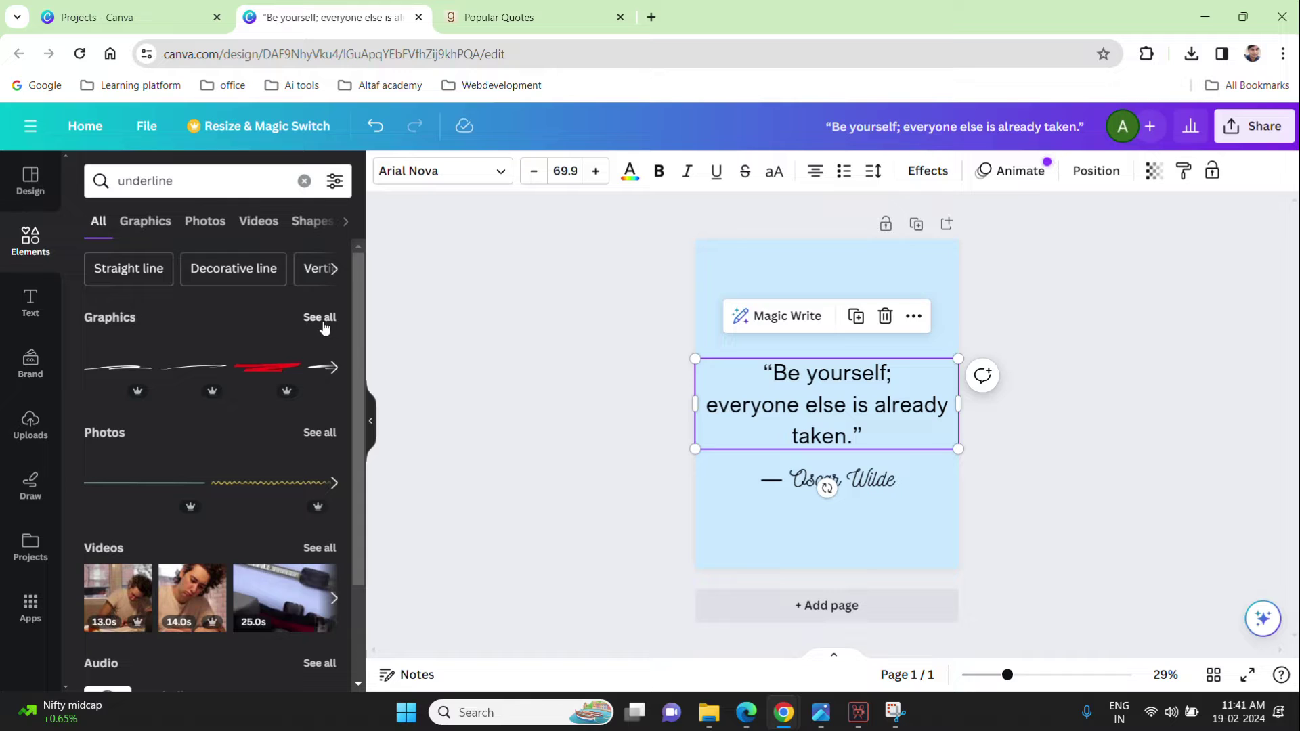
scroll(328, 369, down, 2)
scroll(325, 426, up, 2)
click(322, 318)
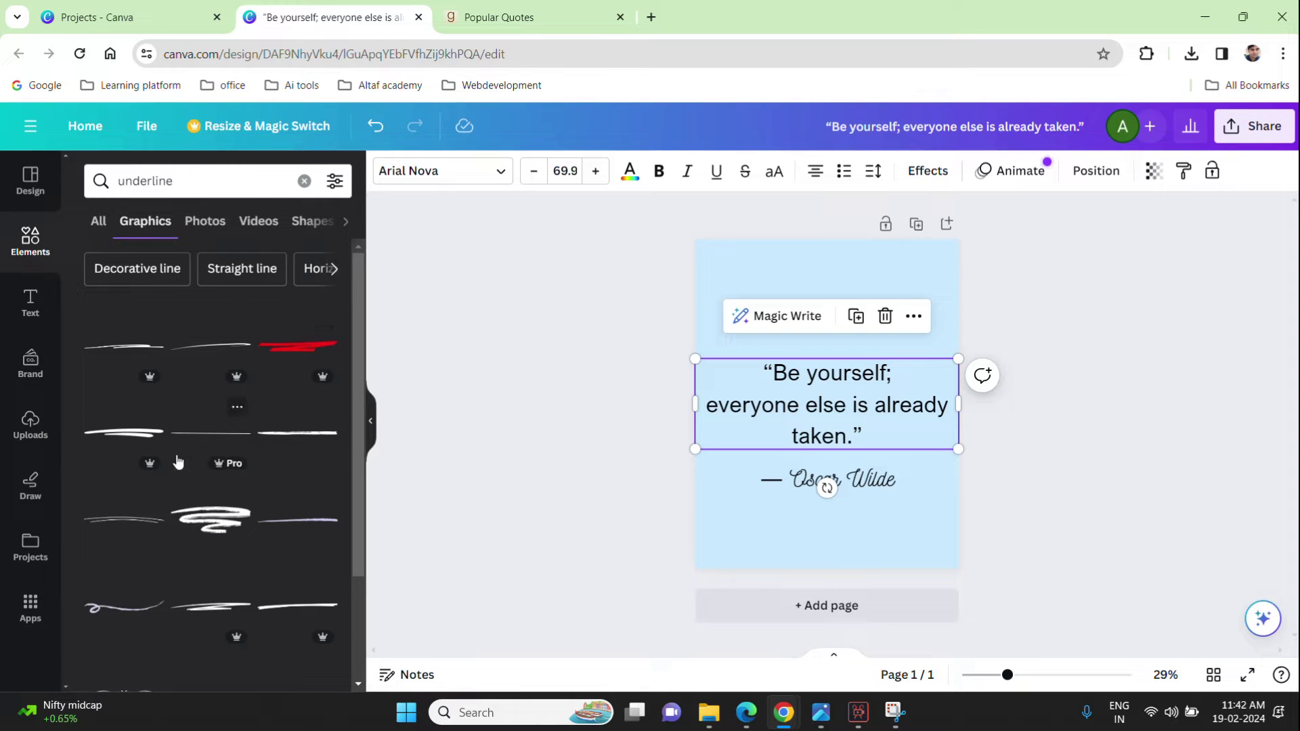
Step: Add a thin black line and an orange double brush-stroke underline to the page, moving the orange one clear of the line
click(307, 453)
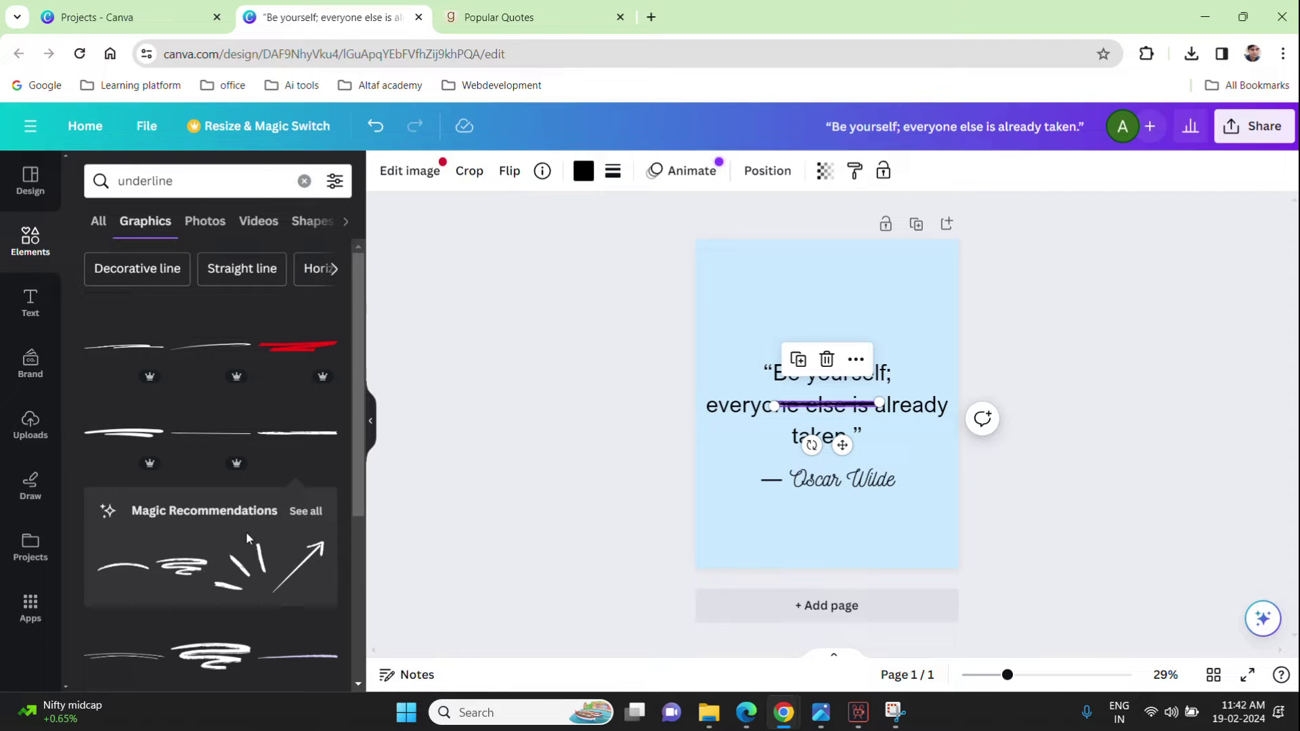
scroll(250, 526, down, 3)
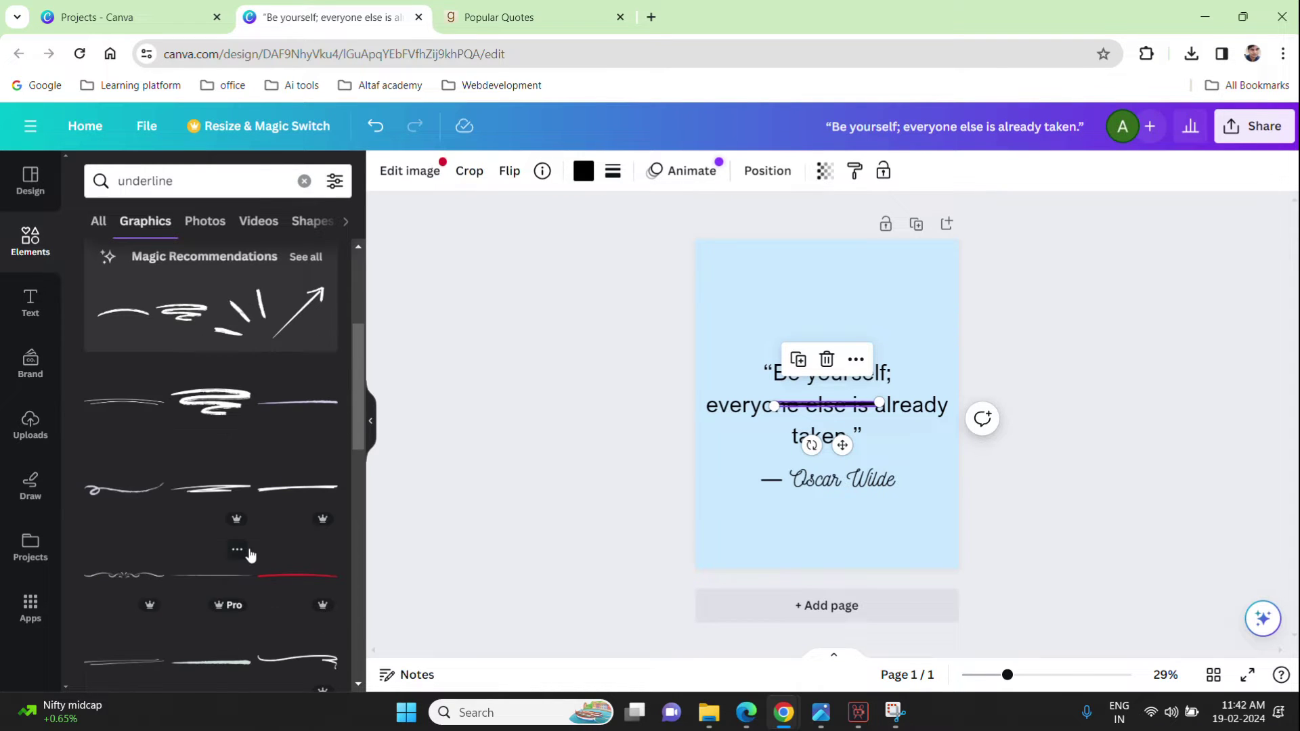
scroll(110, 505, down, 2)
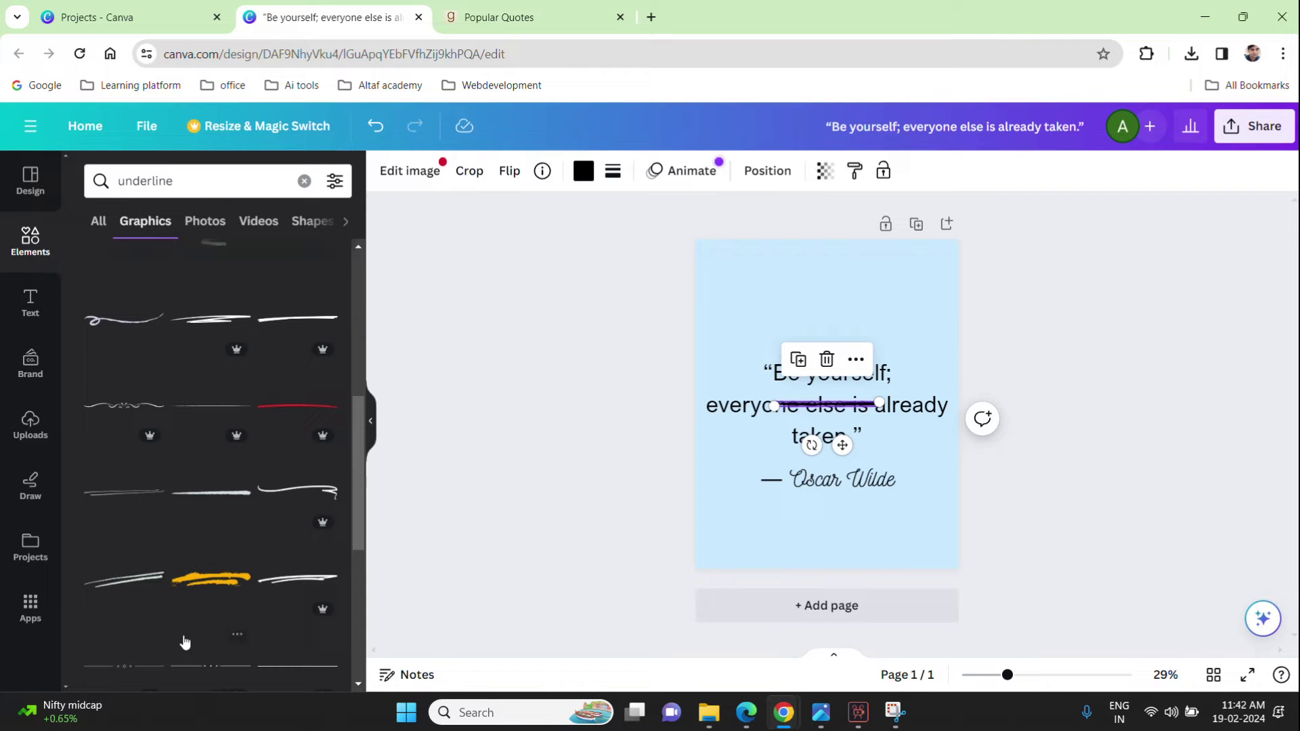
click(233, 580)
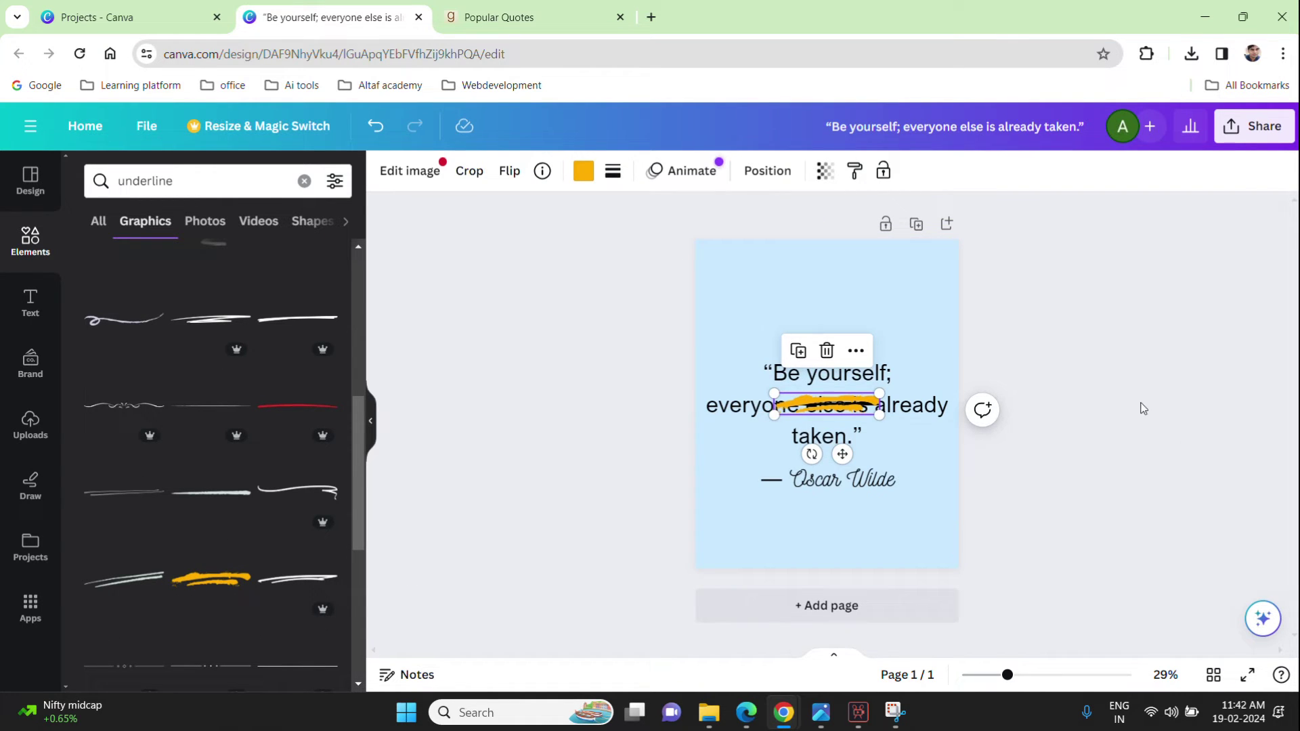
mouse_move(838, 406)
mouse_down()
mouse_move(867, 460)
mouse_move(906, 452)
mouse_up()
Step: Delete the thin black line, then enlarge the orange brush stroke slightly and place it over the word "taken."
click(840, 409)
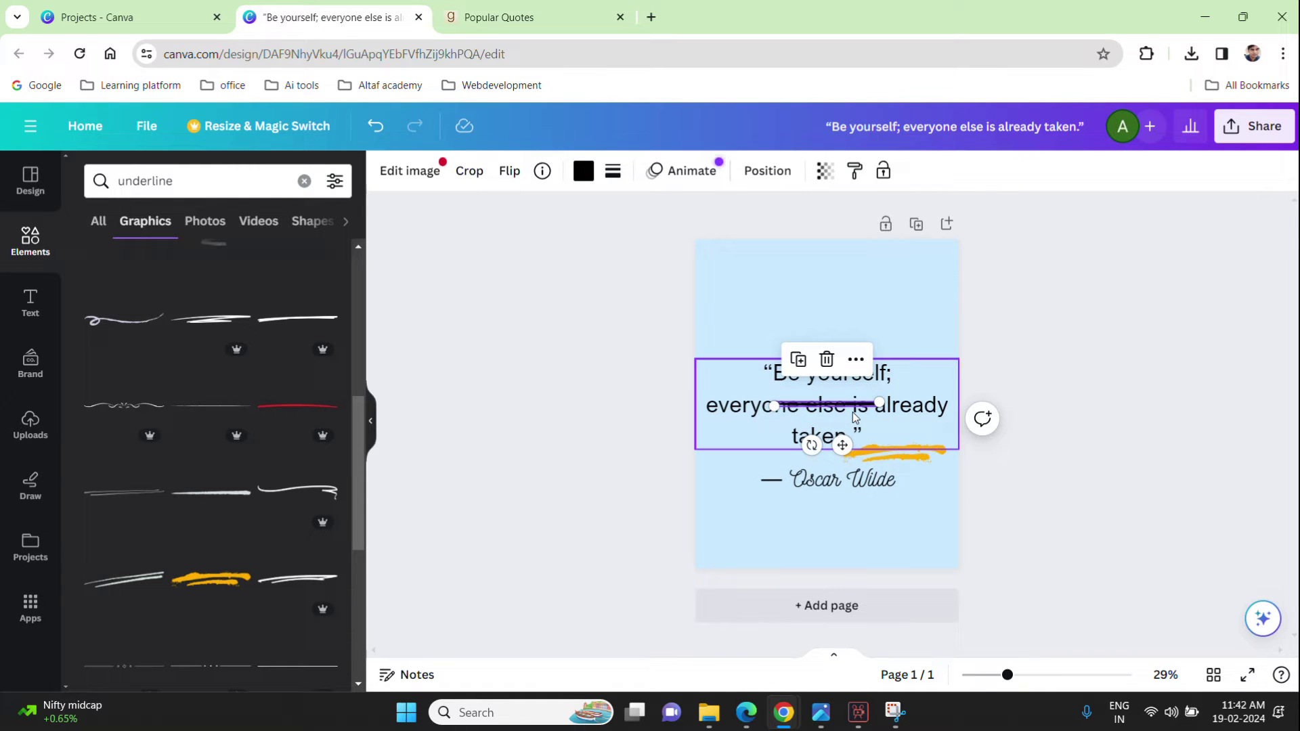
key(Delete)
click(894, 450)
mouse_move(894, 451)
mouse_down()
mouse_move(893, 438)
mouse_move(818, 436)
mouse_move(893, 453)
mouse_move(834, 428)
mouse_up()
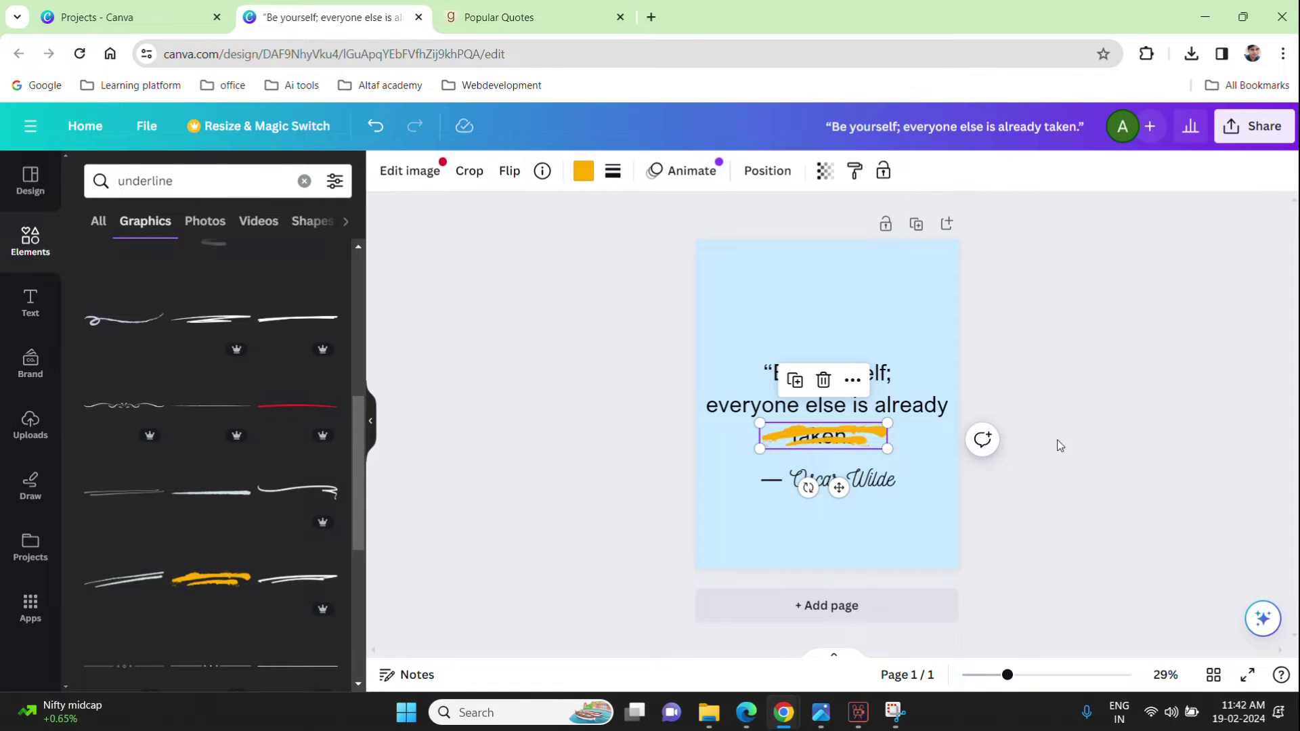
Step: Send the orange brush stroke backward so that it sits behind the quote text
right_click(851, 431)
mouse_move(855, 433)
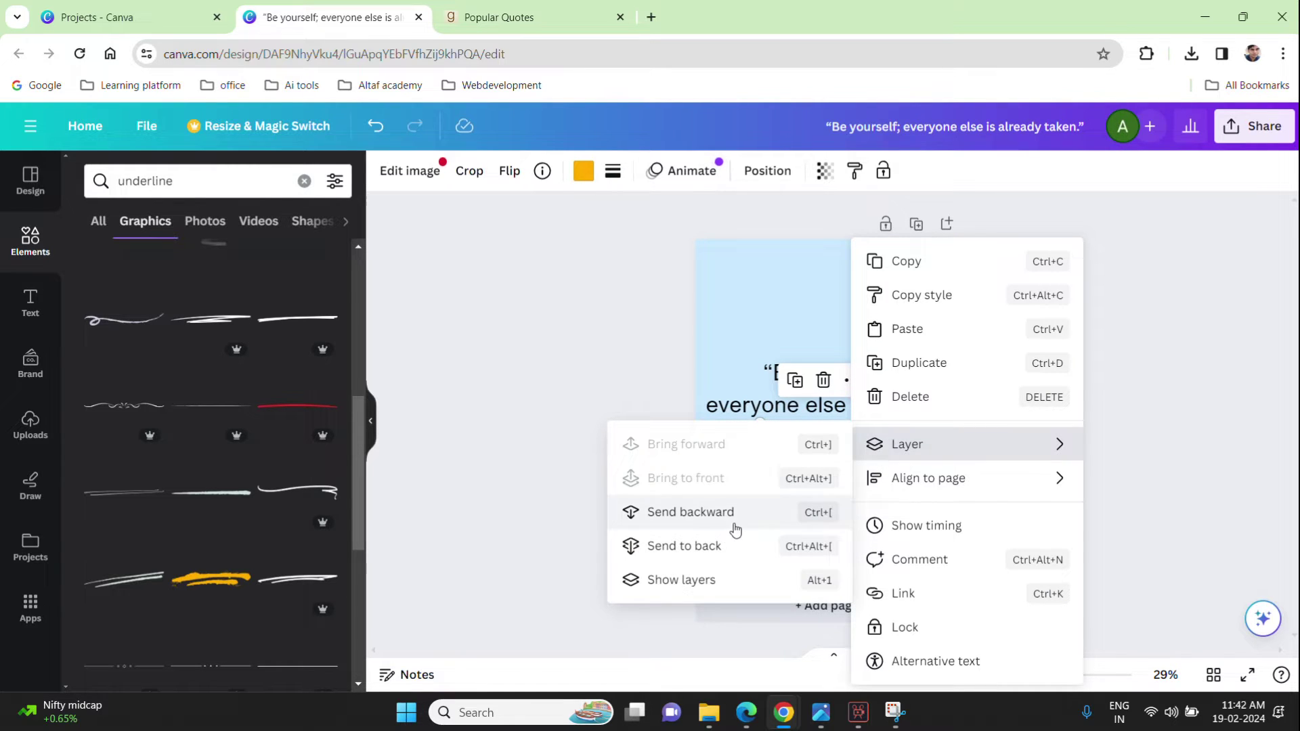
click(734, 520)
click(1094, 470)
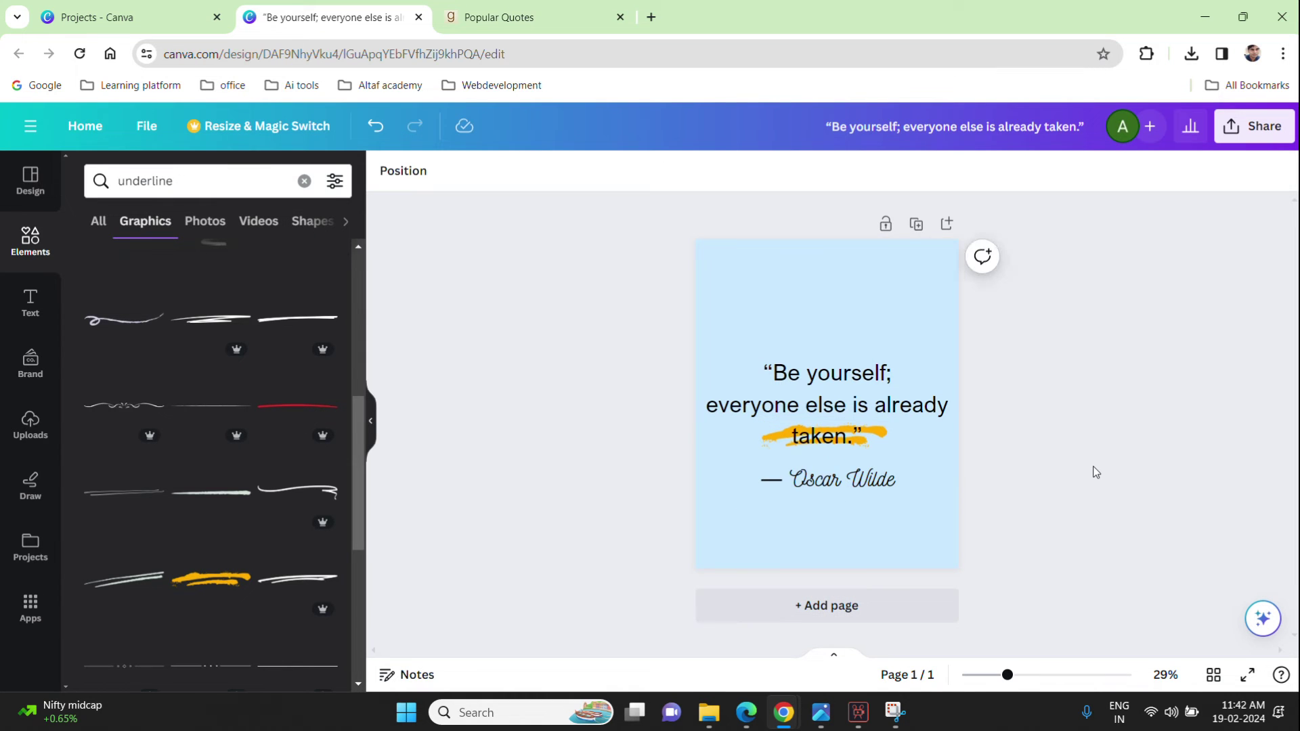
Step: Select the orange brush stroke from the list of layers and recolour it green
click(848, 443)
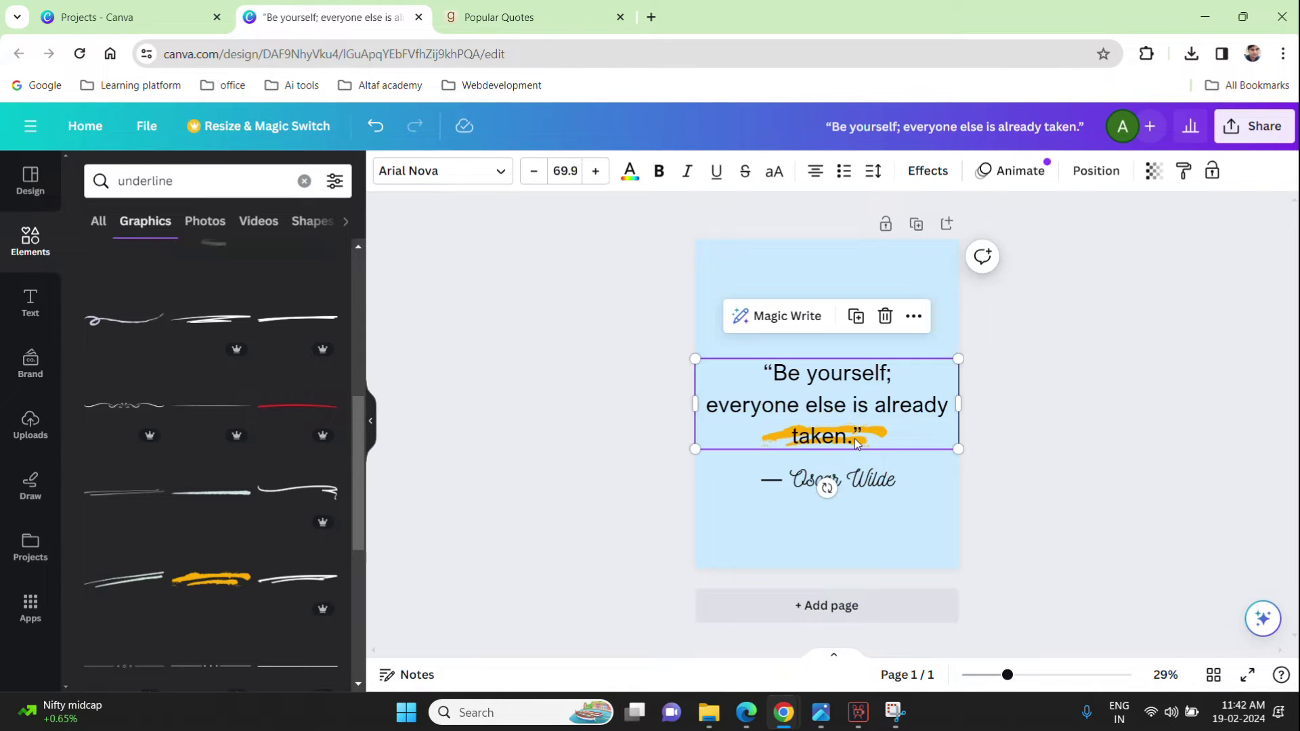
click(929, 466)
click(880, 441)
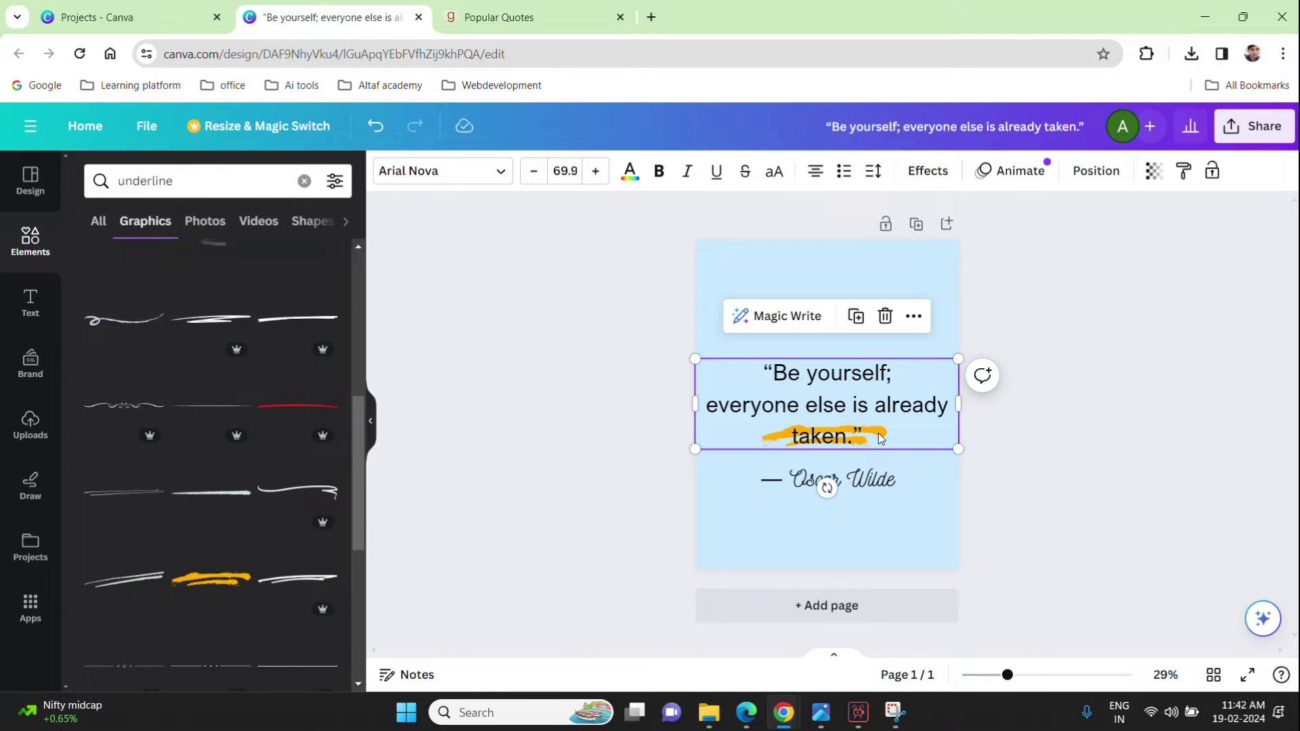
click(952, 500)
click(866, 443)
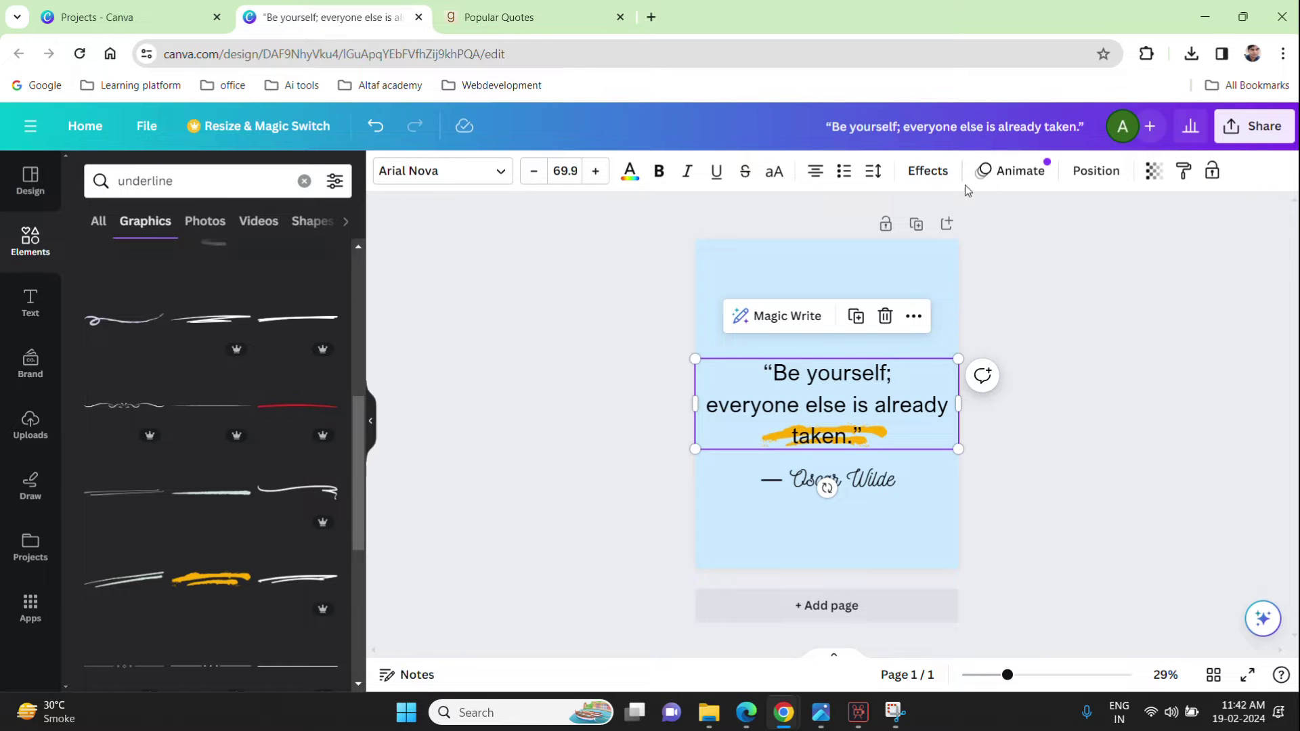
click(1097, 173)
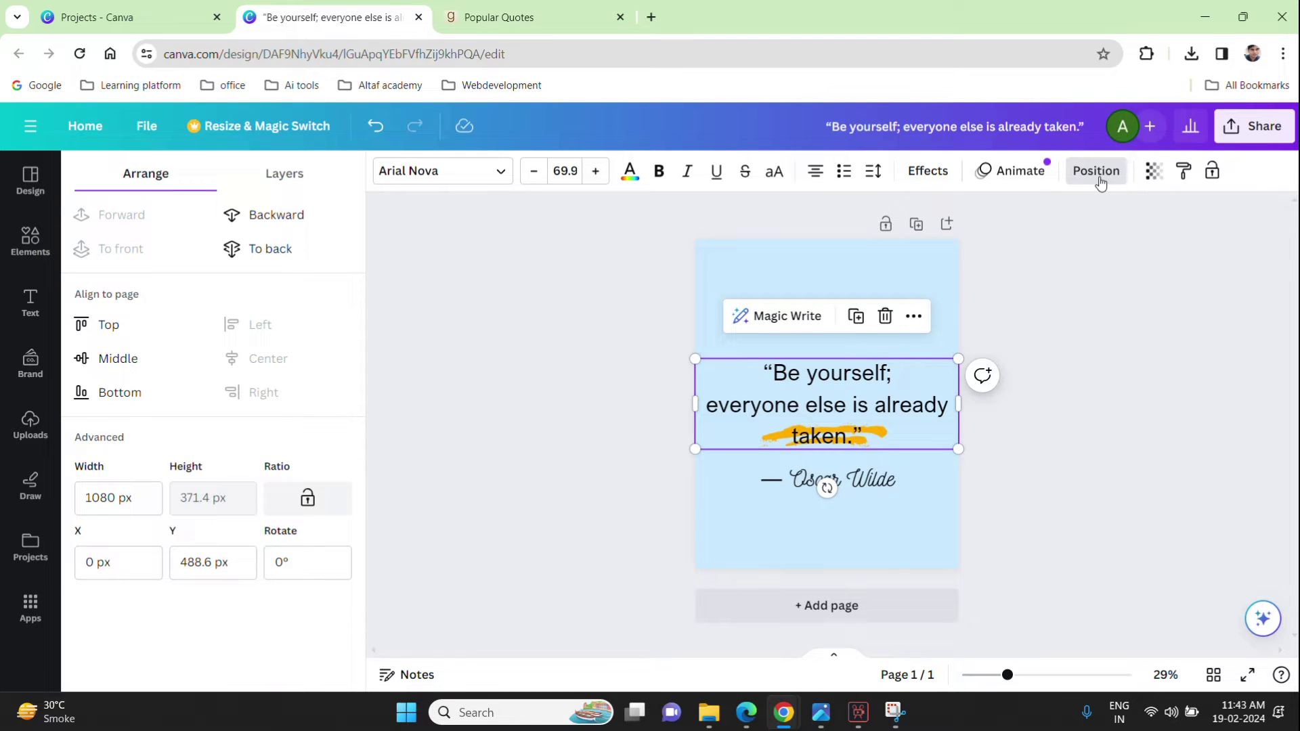
click(264, 177)
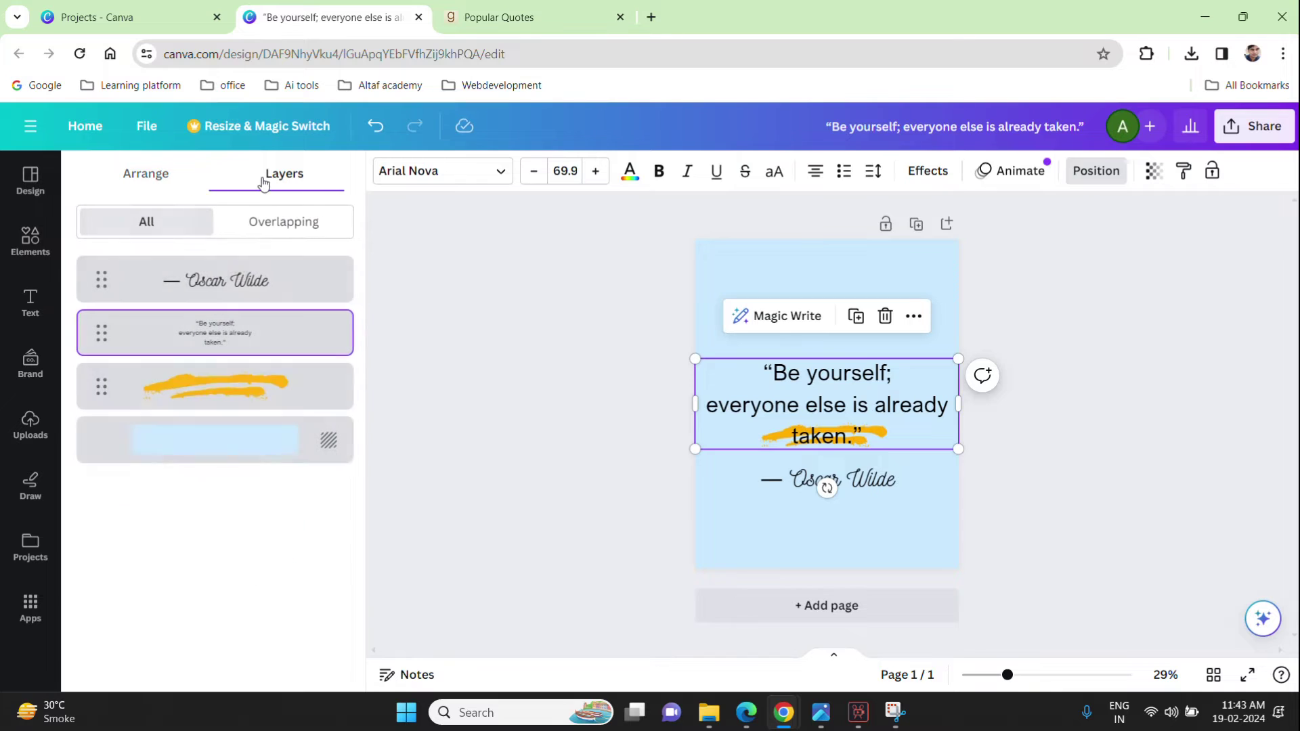
click(262, 403)
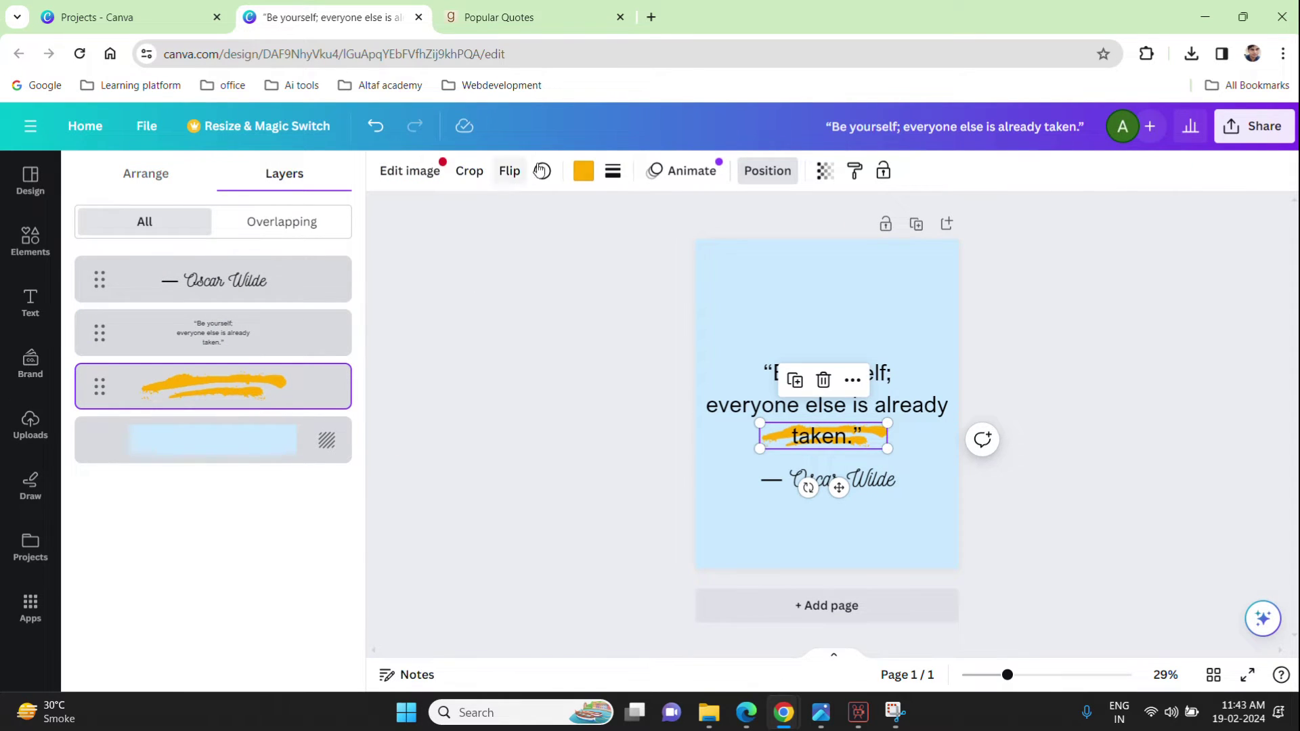
click(584, 171)
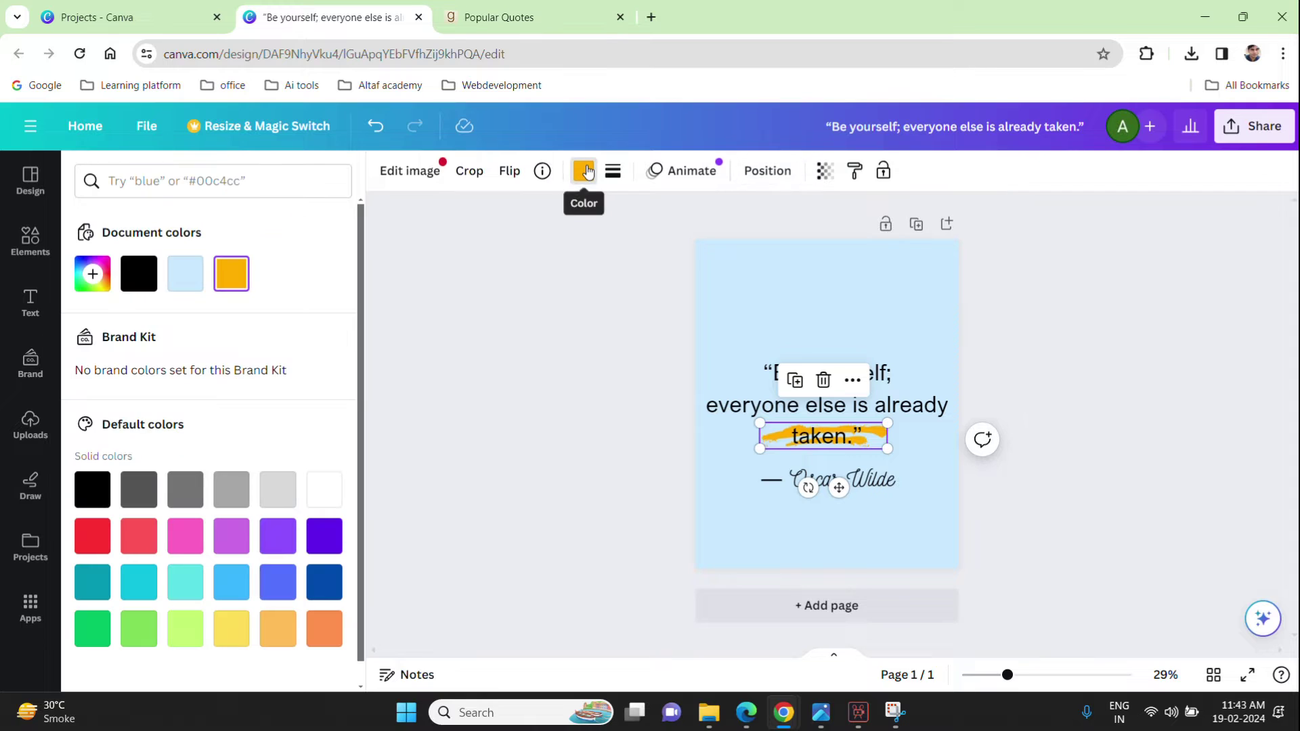
click(92, 628)
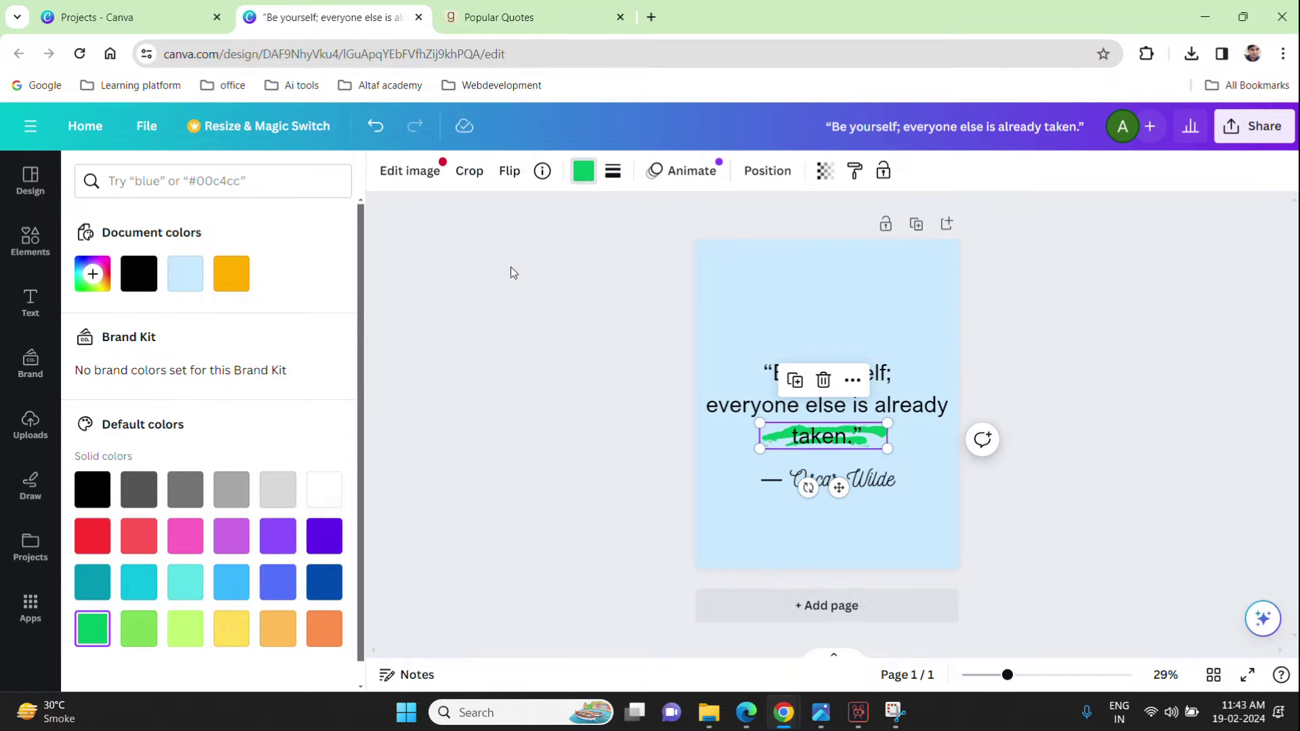
Step: Try out the border weight and corner rounding settings on the green brush stroke
click(612, 172)
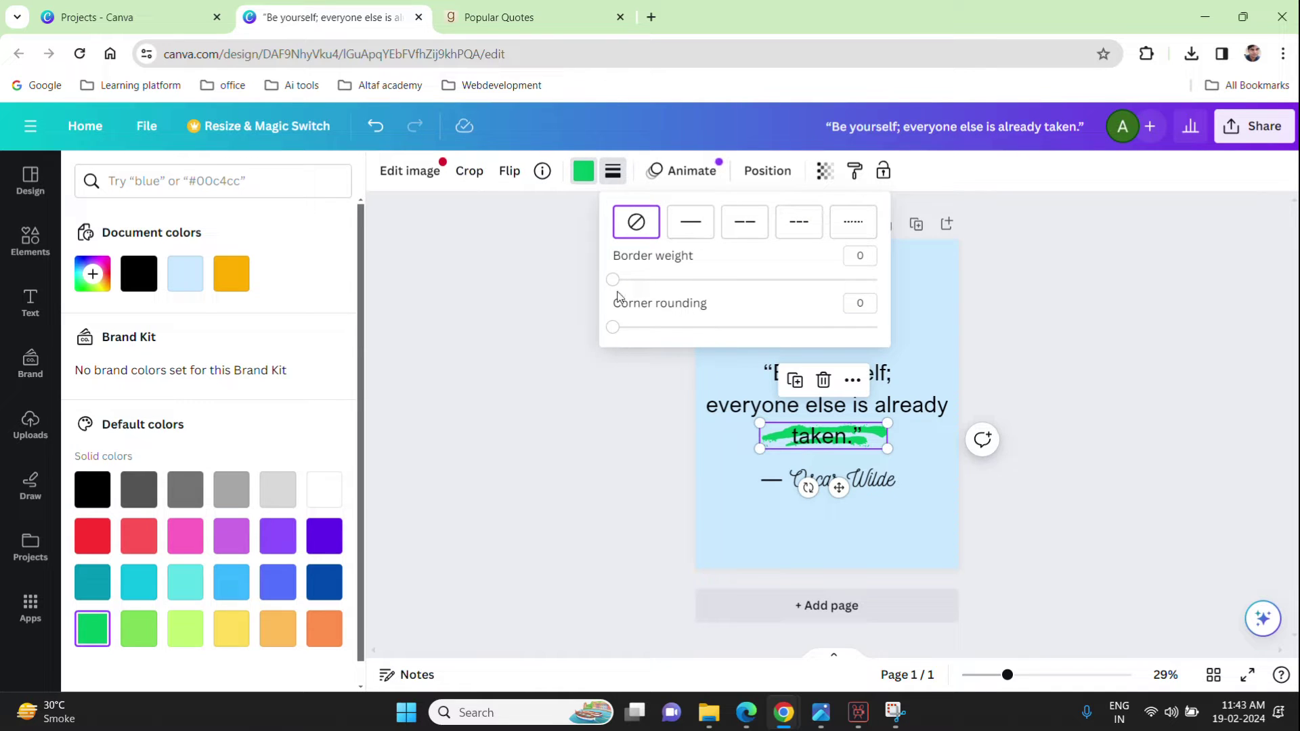
mouse_move(617, 285)
mouse_down()
mouse_move(677, 285)
mouse_move(612, 287)
mouse_up()
mouse_move(617, 338)
mouse_down()
mouse_move(662, 342)
mouse_move(611, 336)
mouse_up()
click(472, 316)
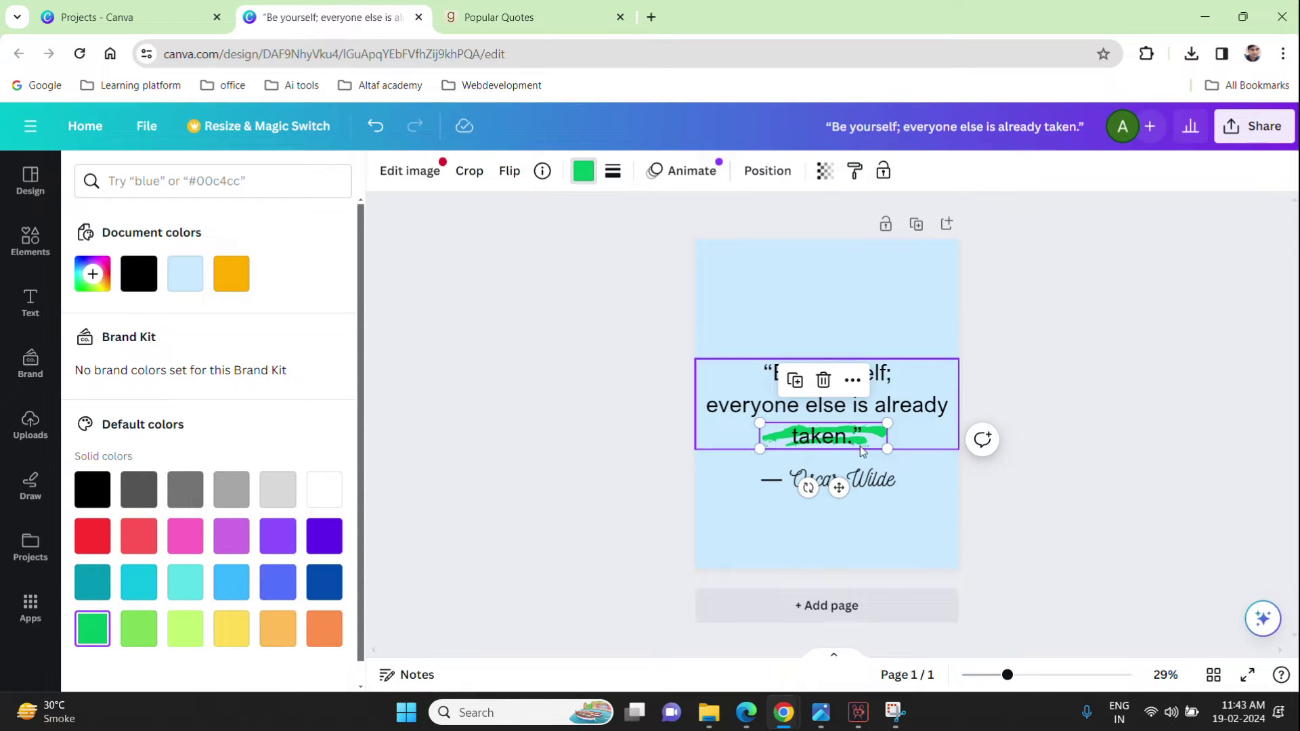
Step: Rotate the green brush stroke slightly clockwise behind the word "taken."
drag(808, 487, 801, 489)
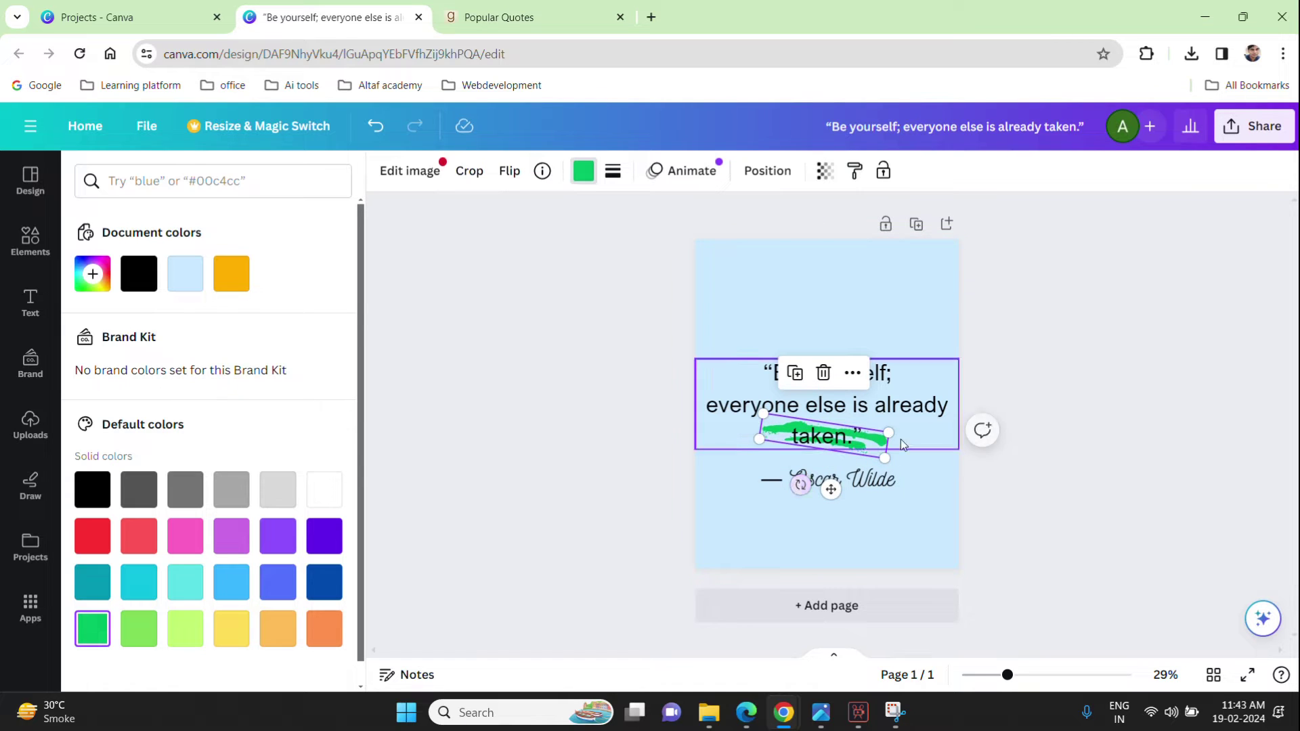
key(Escape)
click(1187, 468)
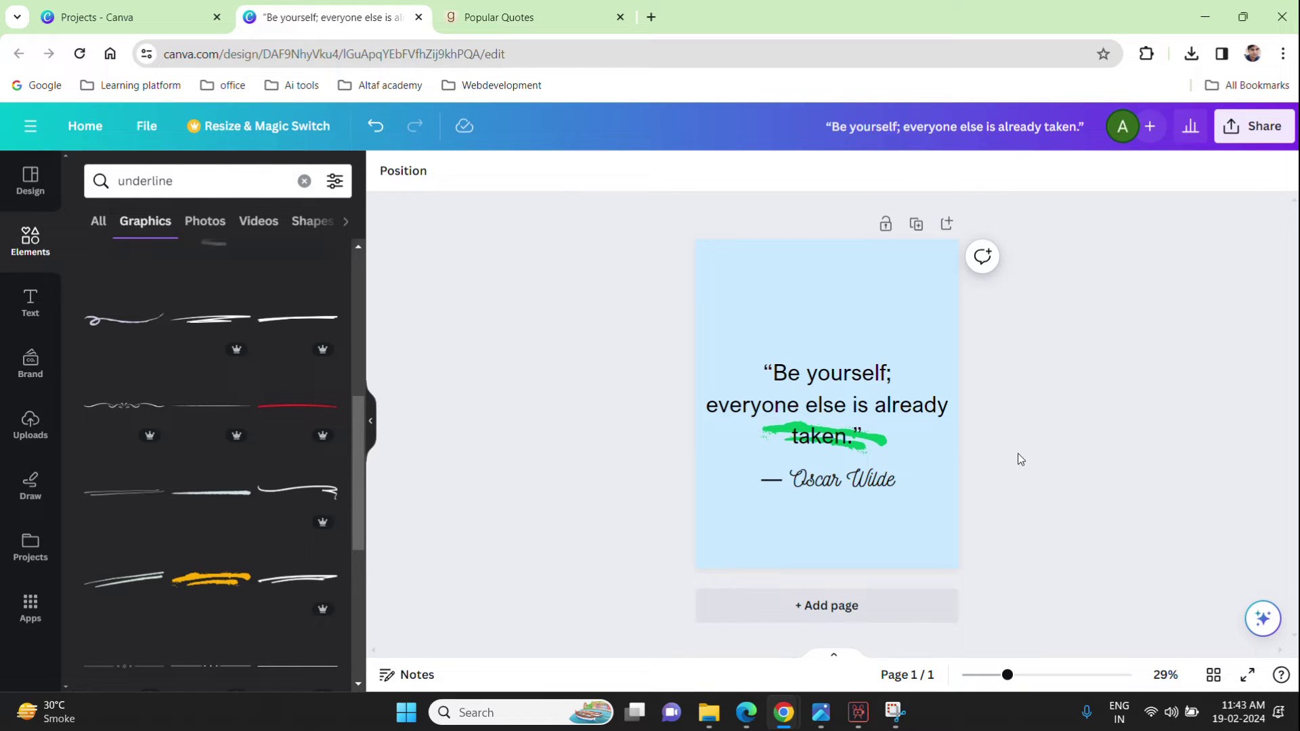
click(837, 390)
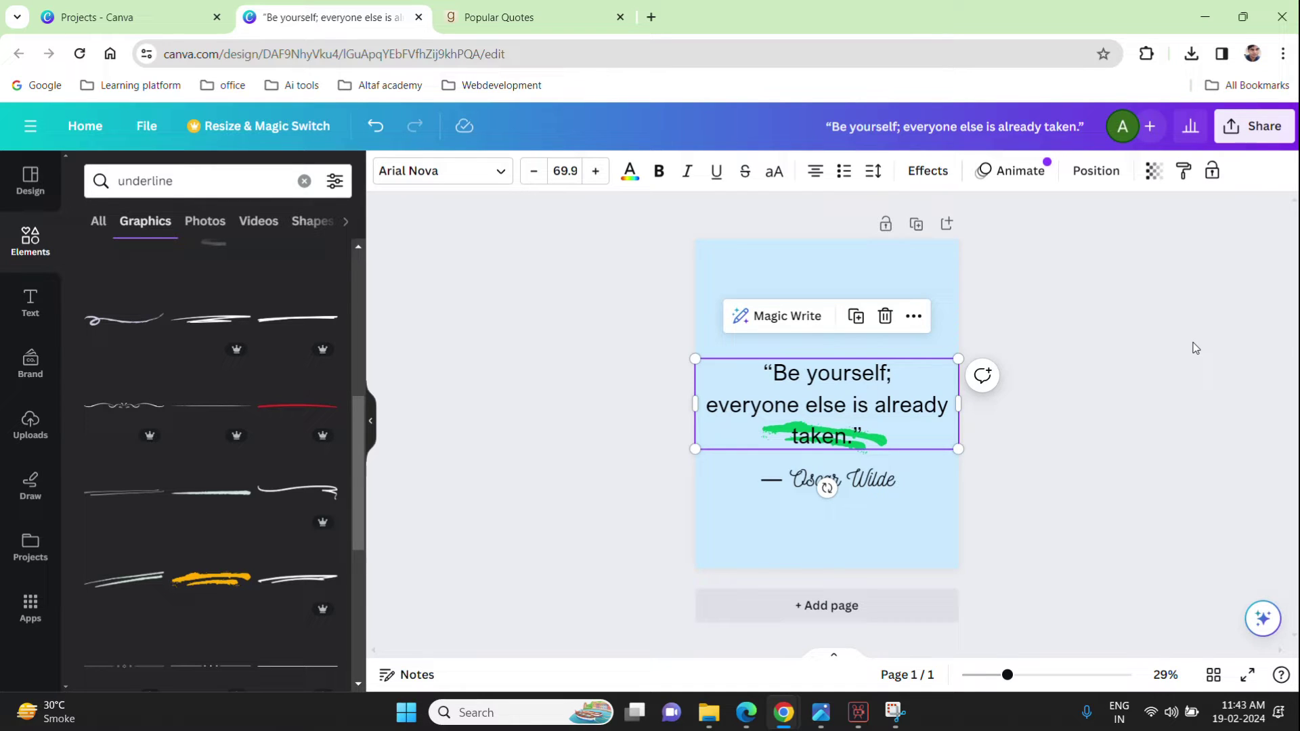
click(1034, 424)
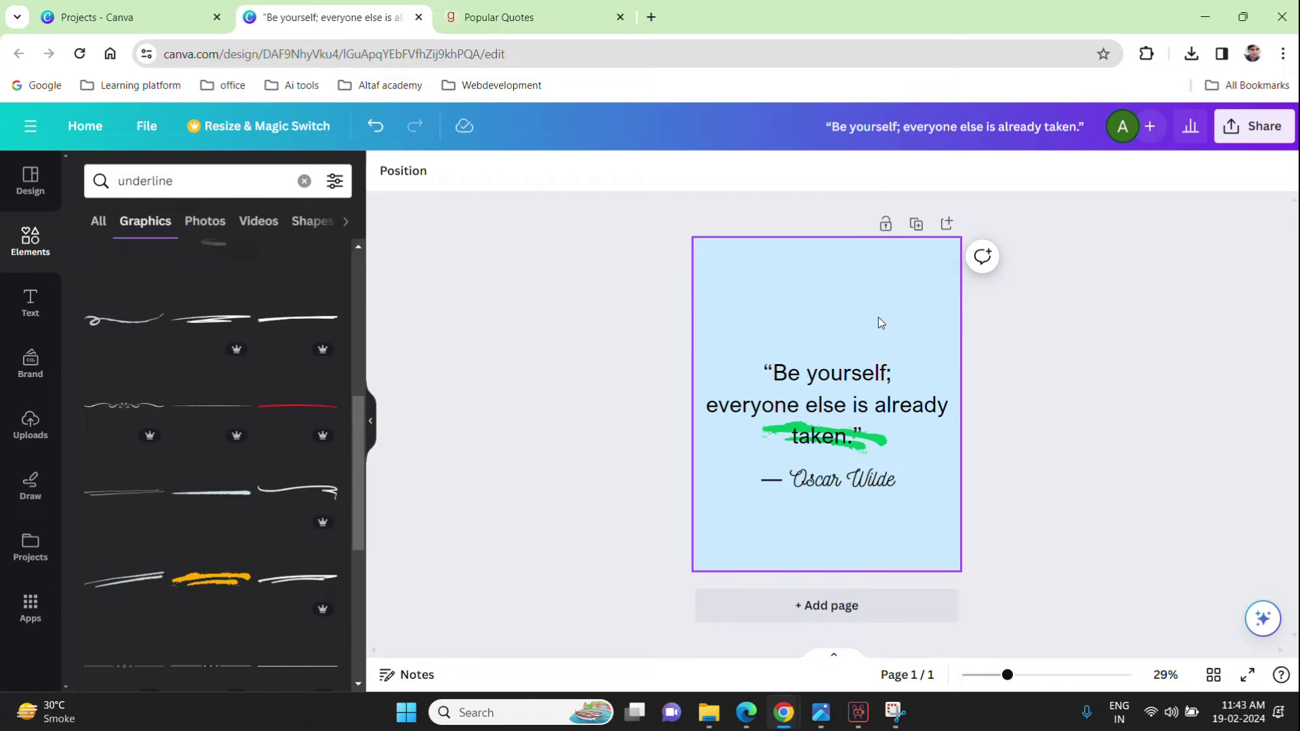
Step: Browse the Heart elements and add the hand-drawn outline heart graphic to the page
click(103, 229)
click(43, 255)
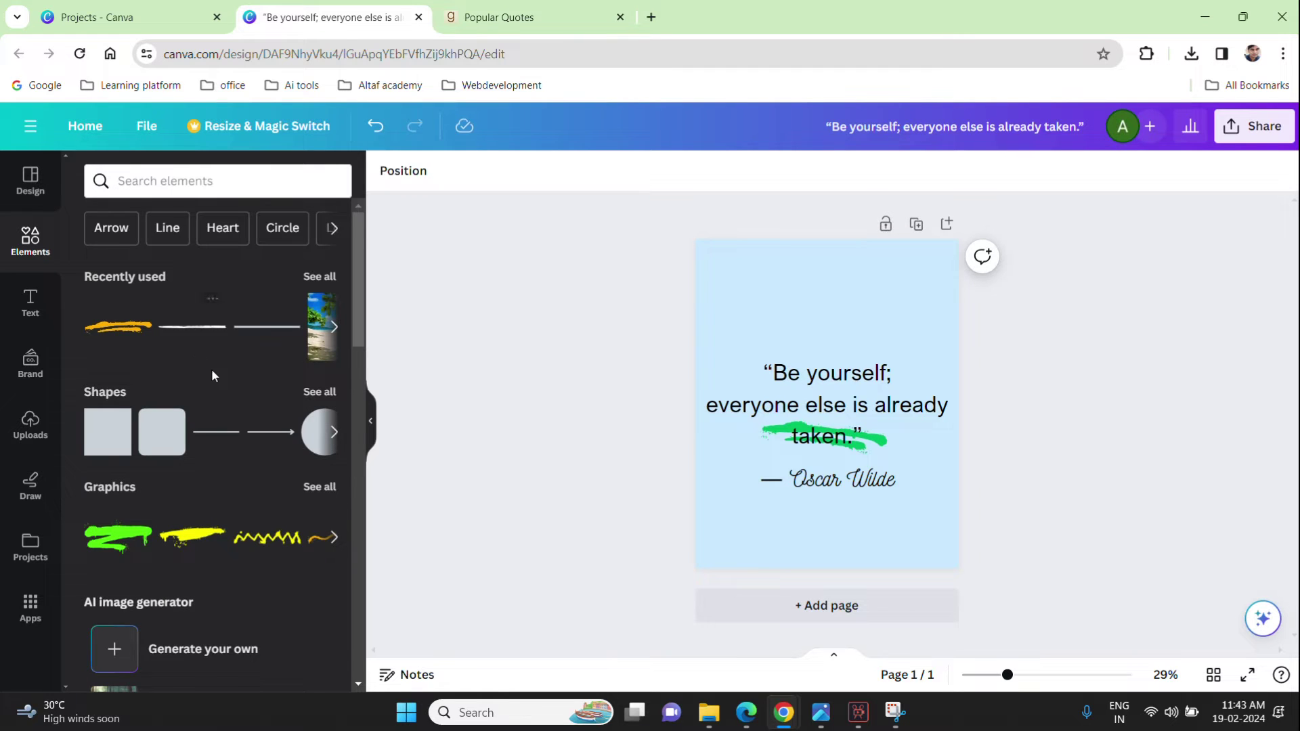
scroll(212, 375, down, 3)
scroll(212, 377, up, 3)
click(221, 231)
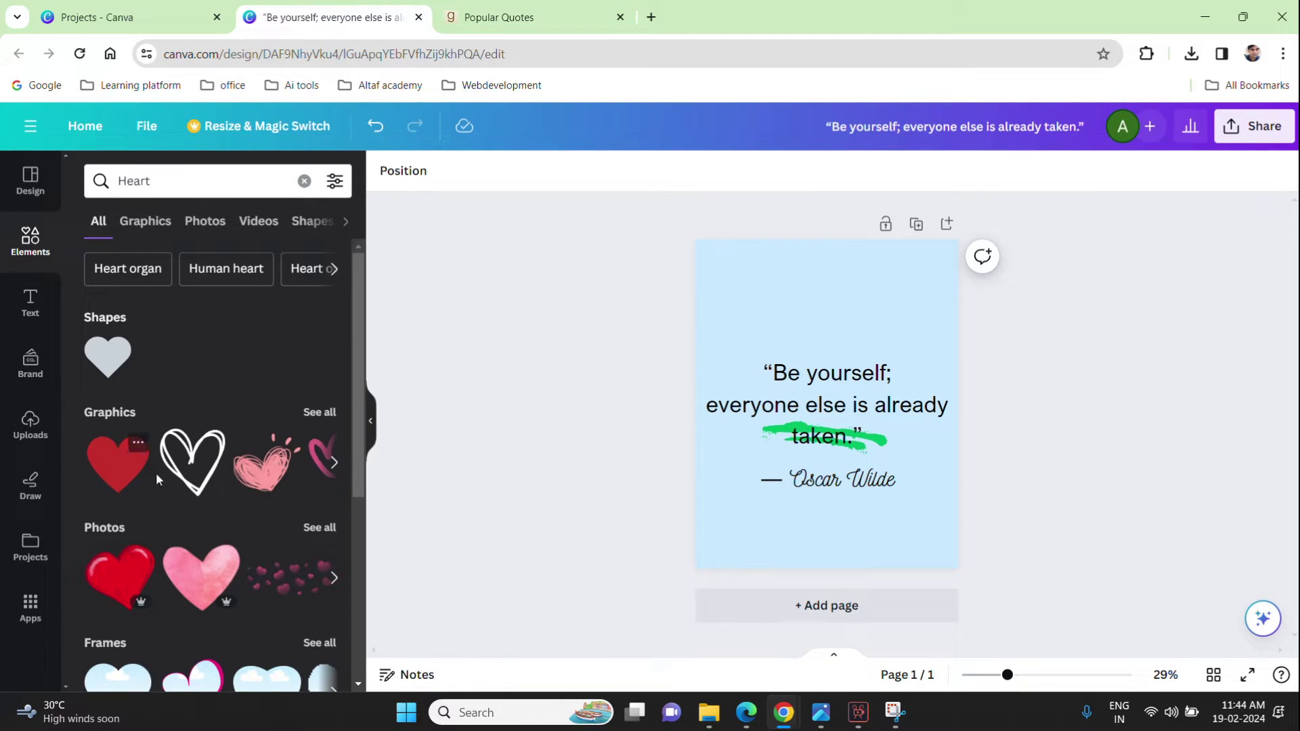
scroll(203, 440, down, 3)
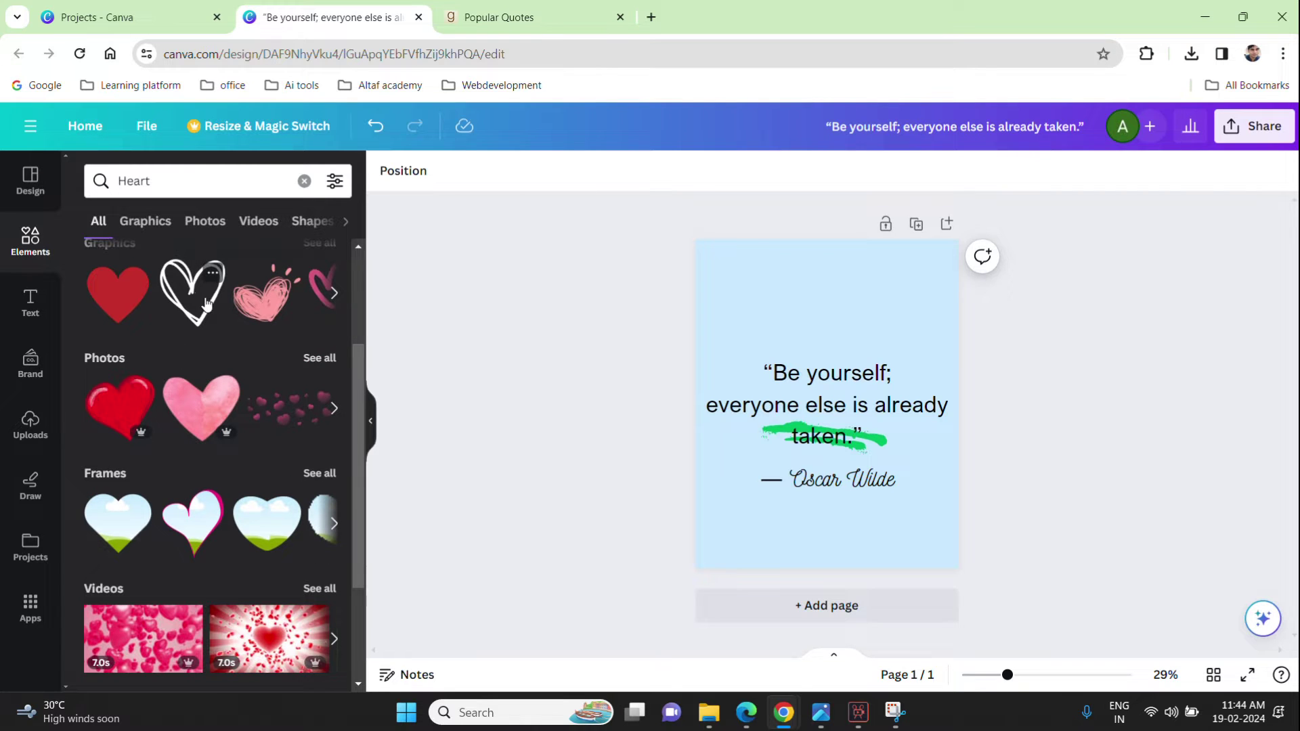
click(205, 270)
Step: Shrink the heart, centre it below the "― Oscar Wilde" attribution and tilt it counterclockwise
drag(857, 375, 914, 294)
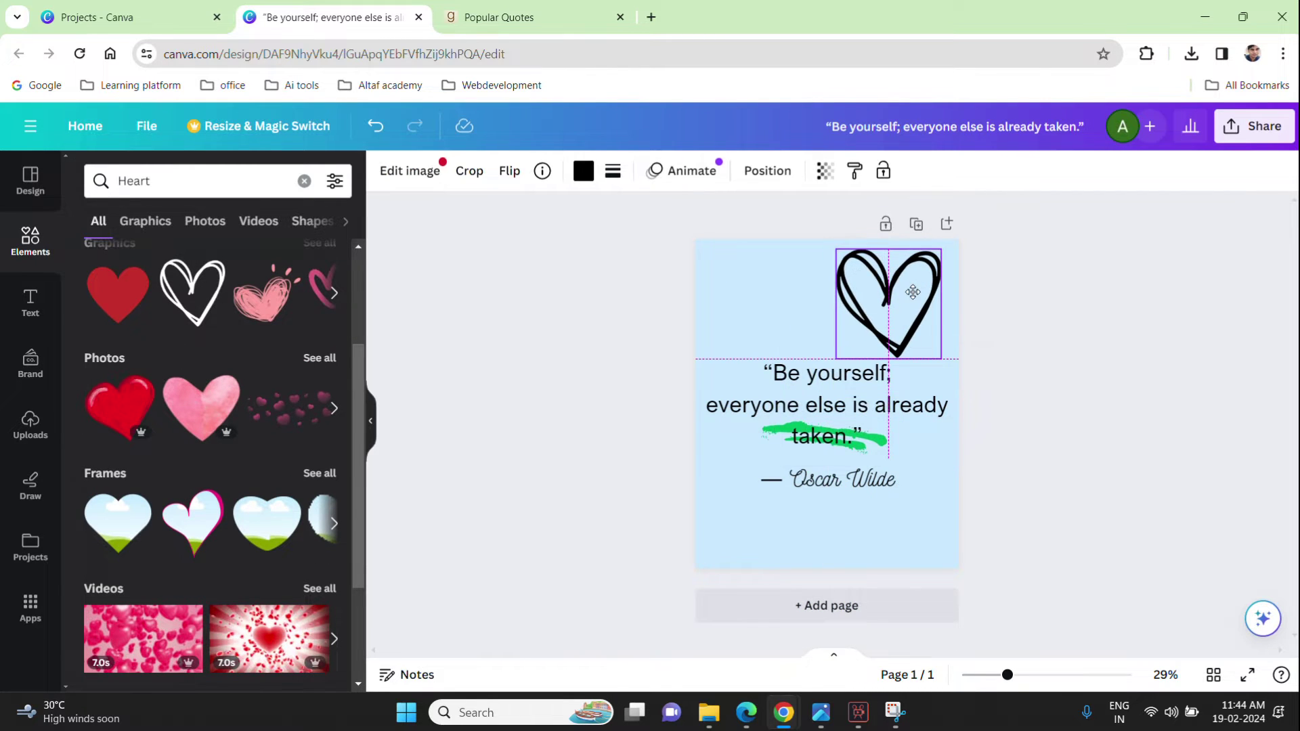
drag(941, 248, 911, 282)
drag(862, 332, 835, 528)
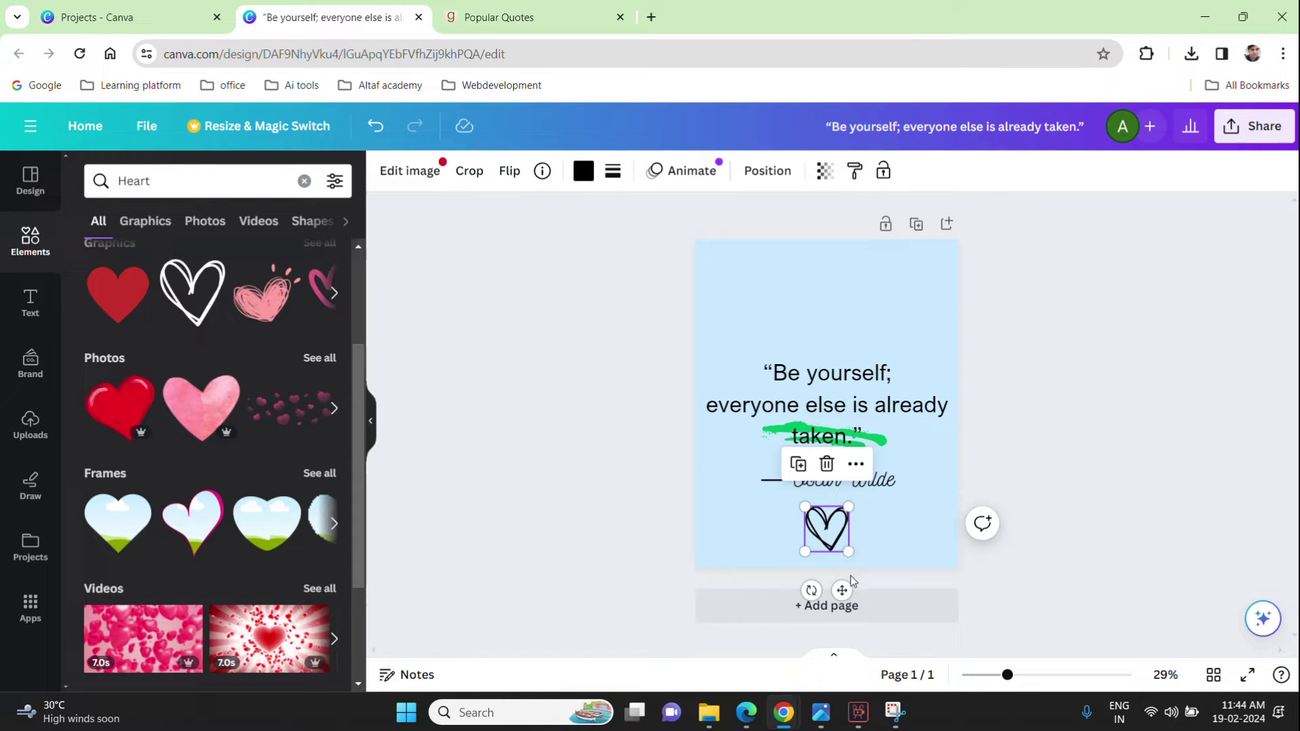
drag(812, 591, 834, 590)
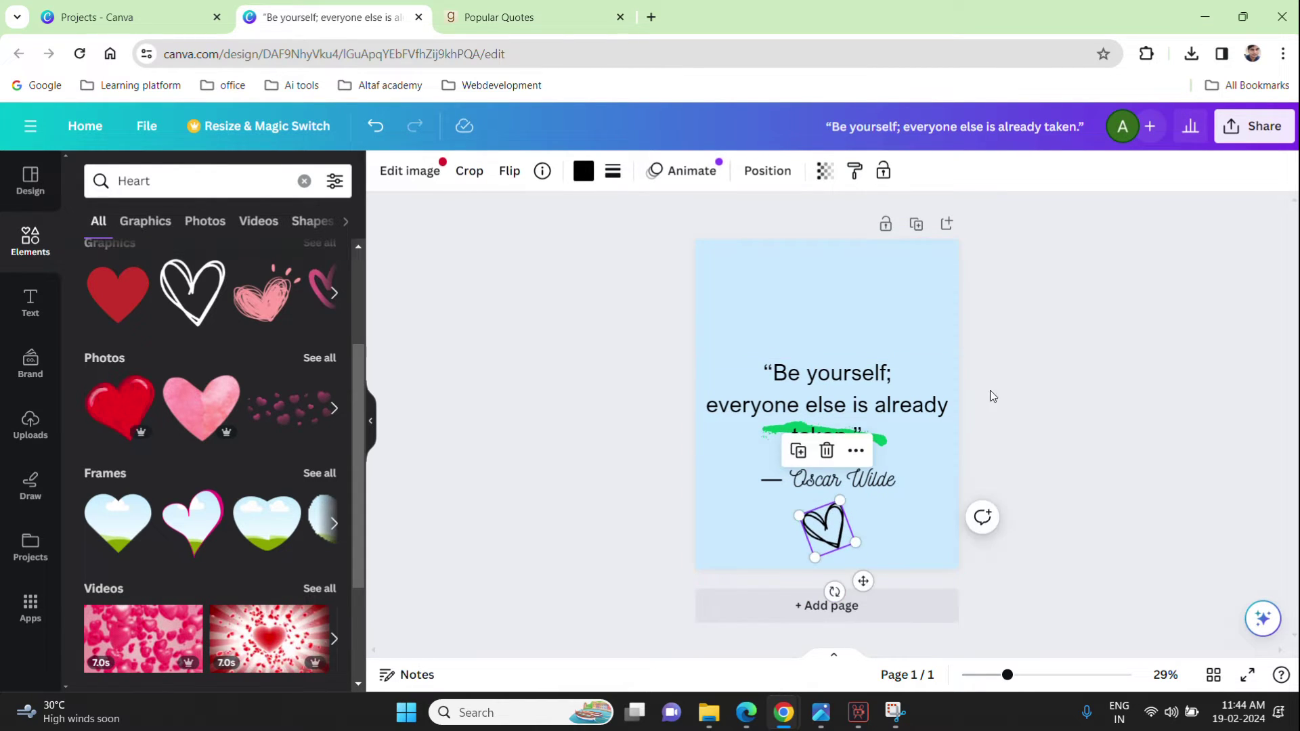
Step: Deselect the heart and add a second page to the design
click(1049, 383)
scroll(171, 438, down, 3)
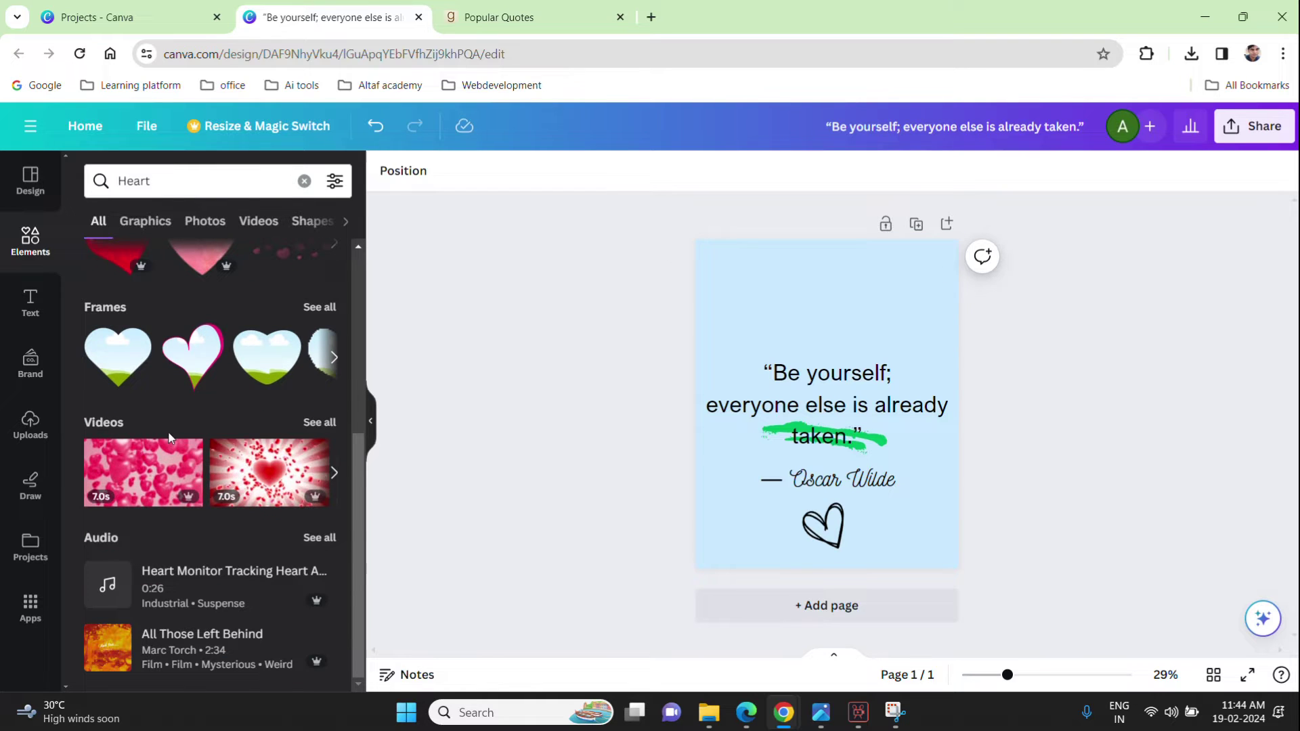
scroll(177, 436, up, 5)
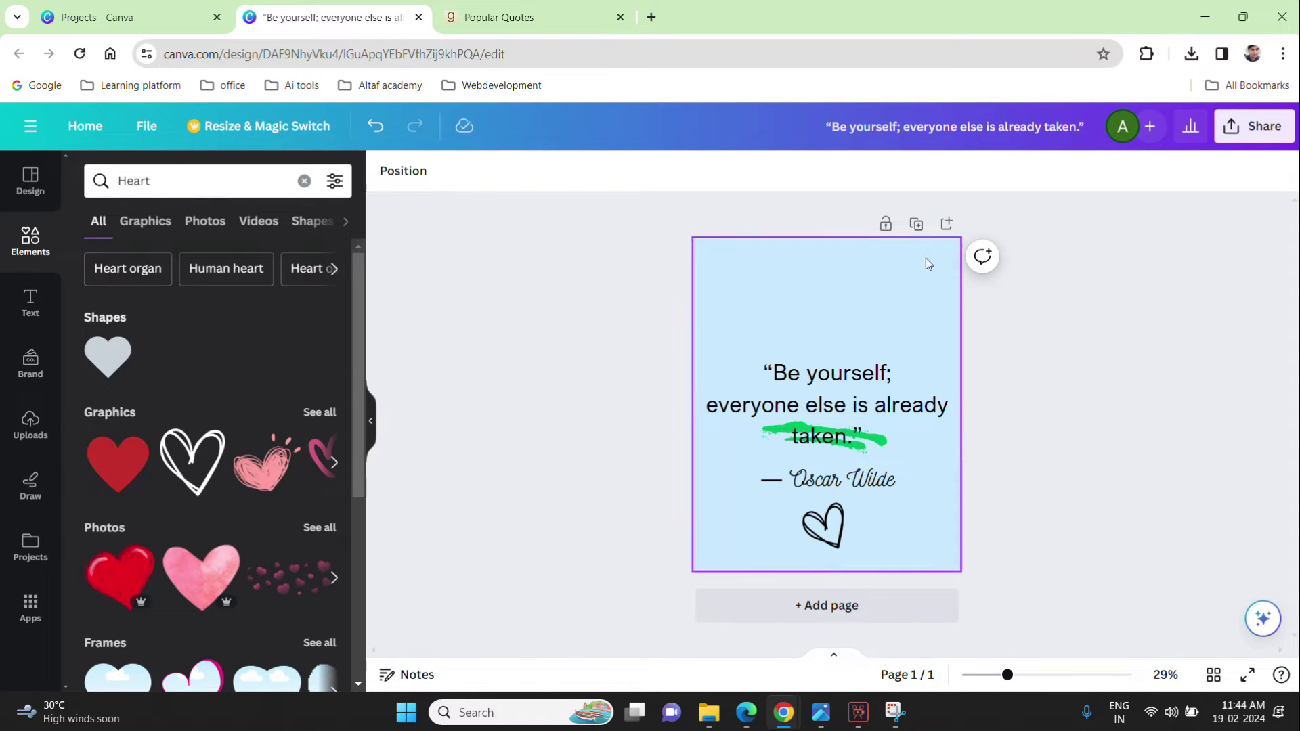
click(889, 618)
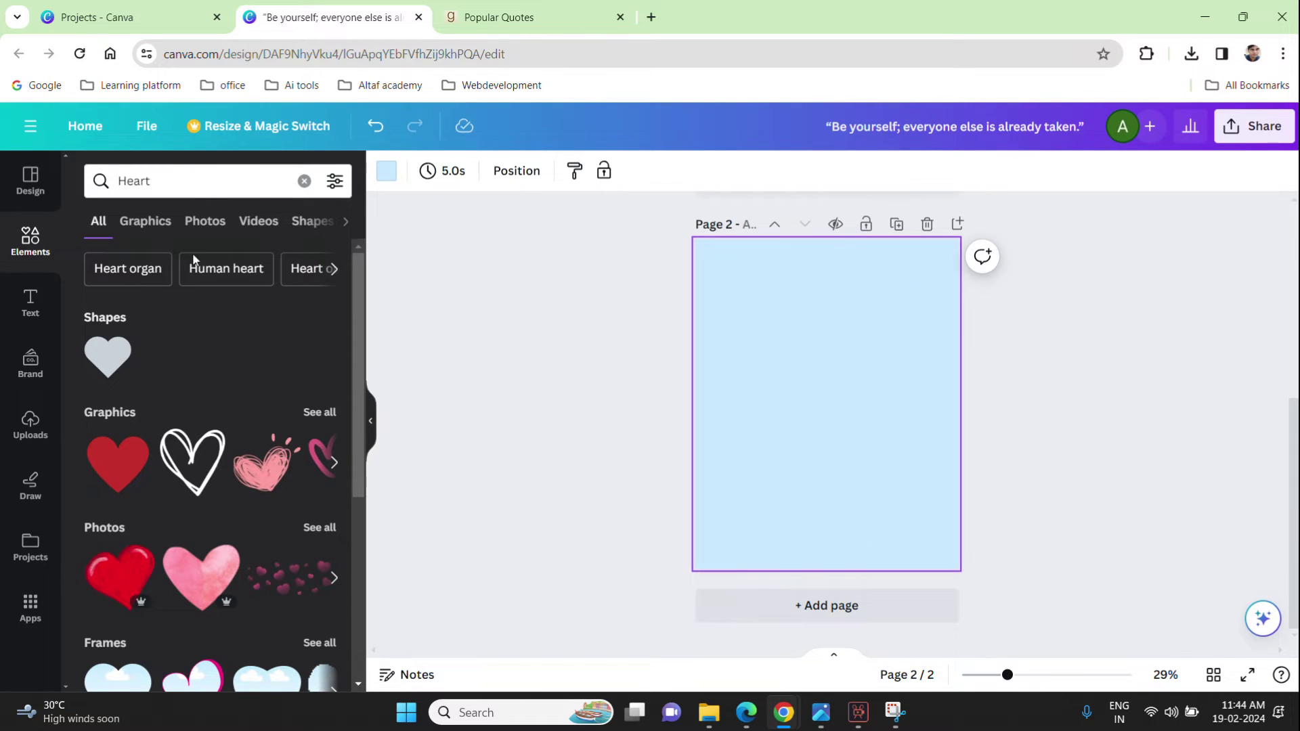
Step: Search the photo elements for "travel"
click(203, 224)
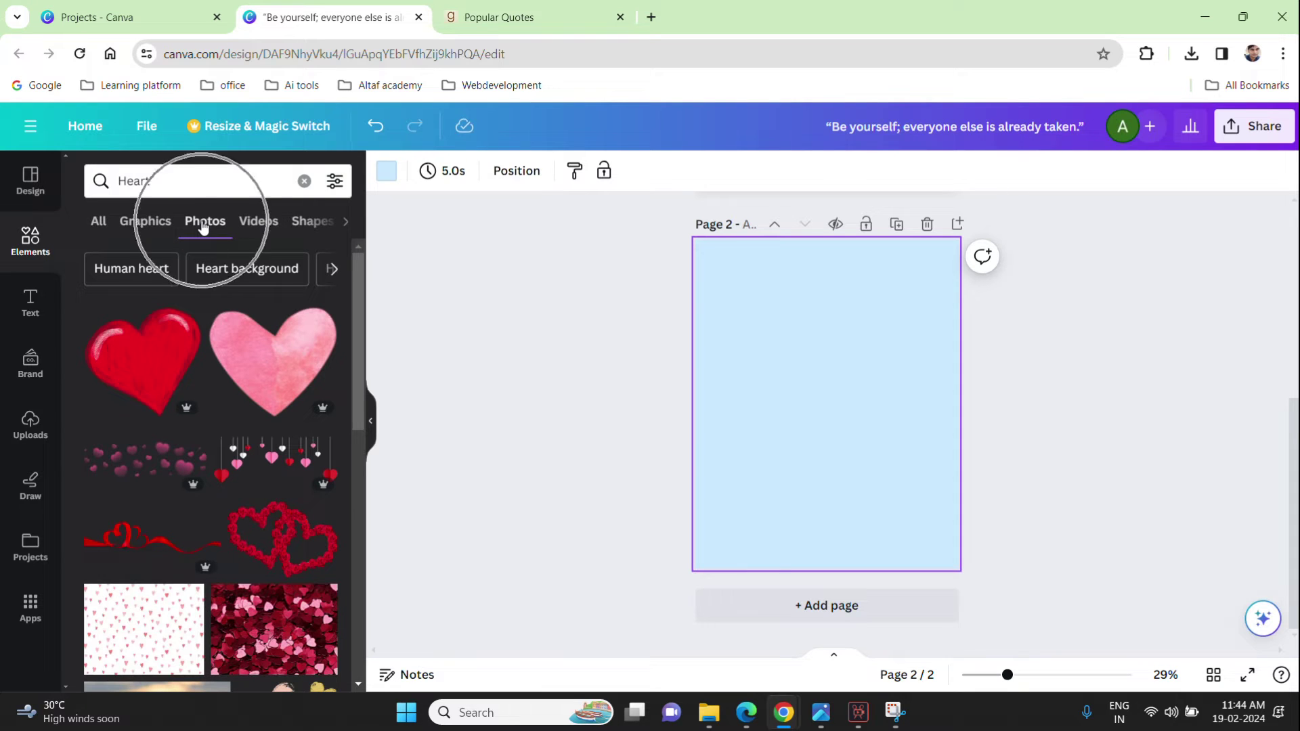
click(192, 180)
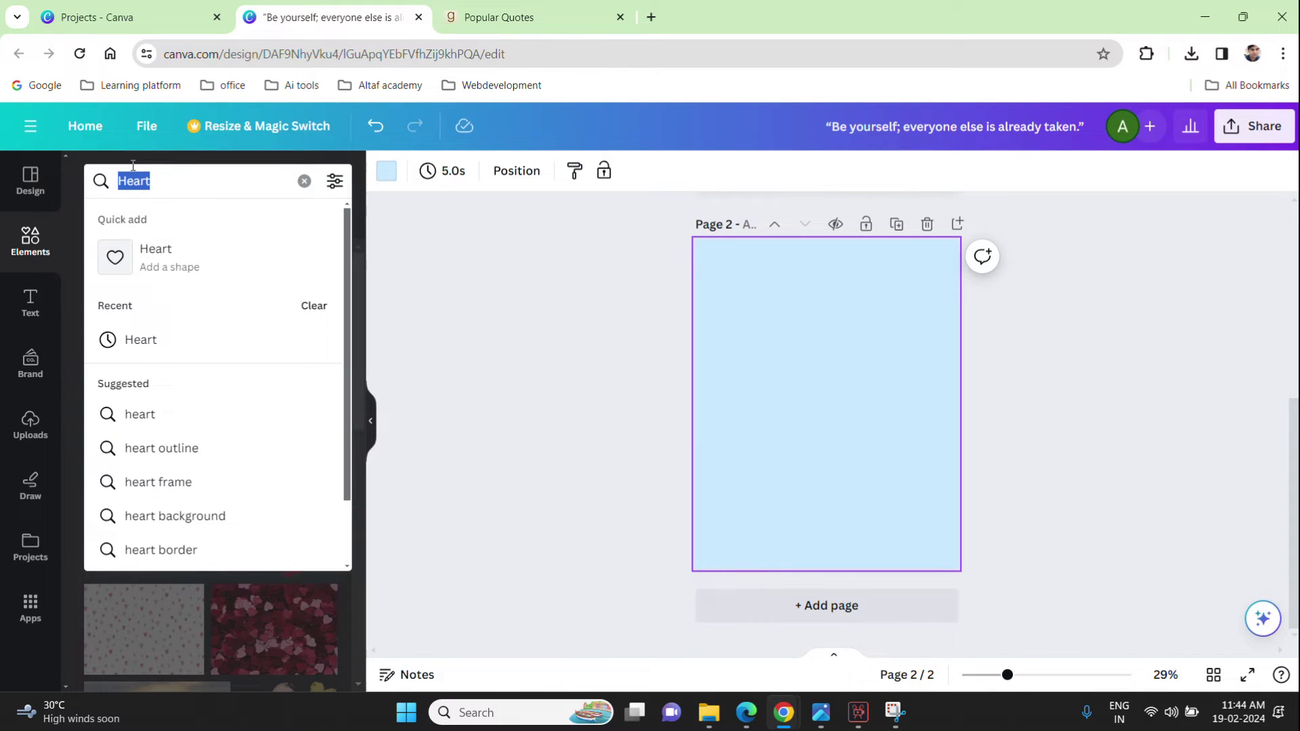
text(trave)
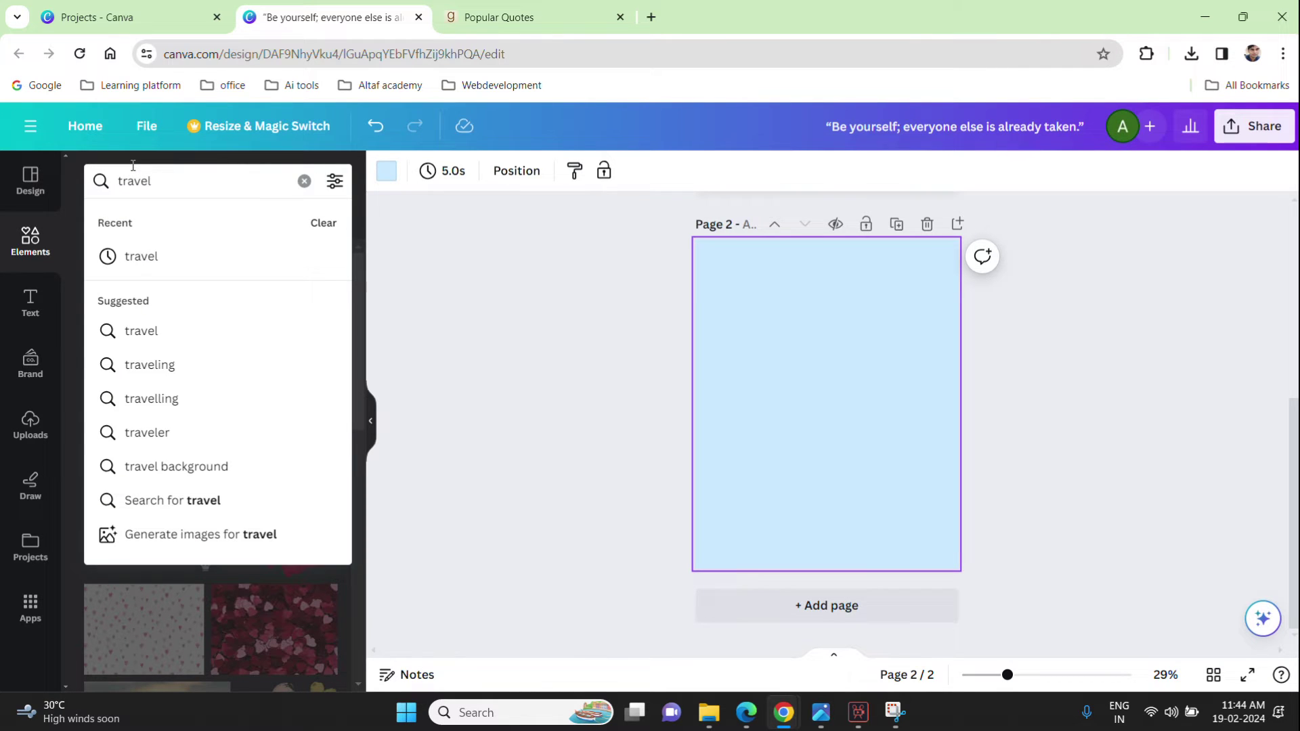
text(l)
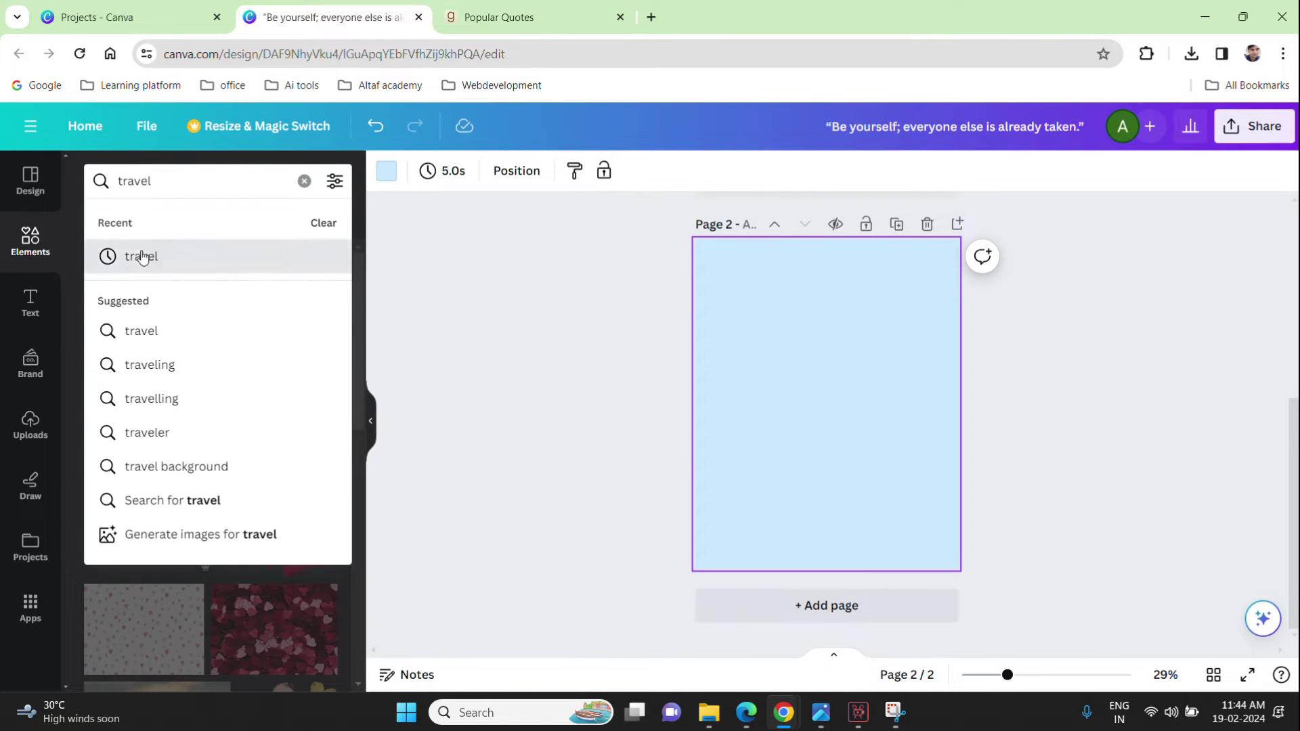
click(139, 256)
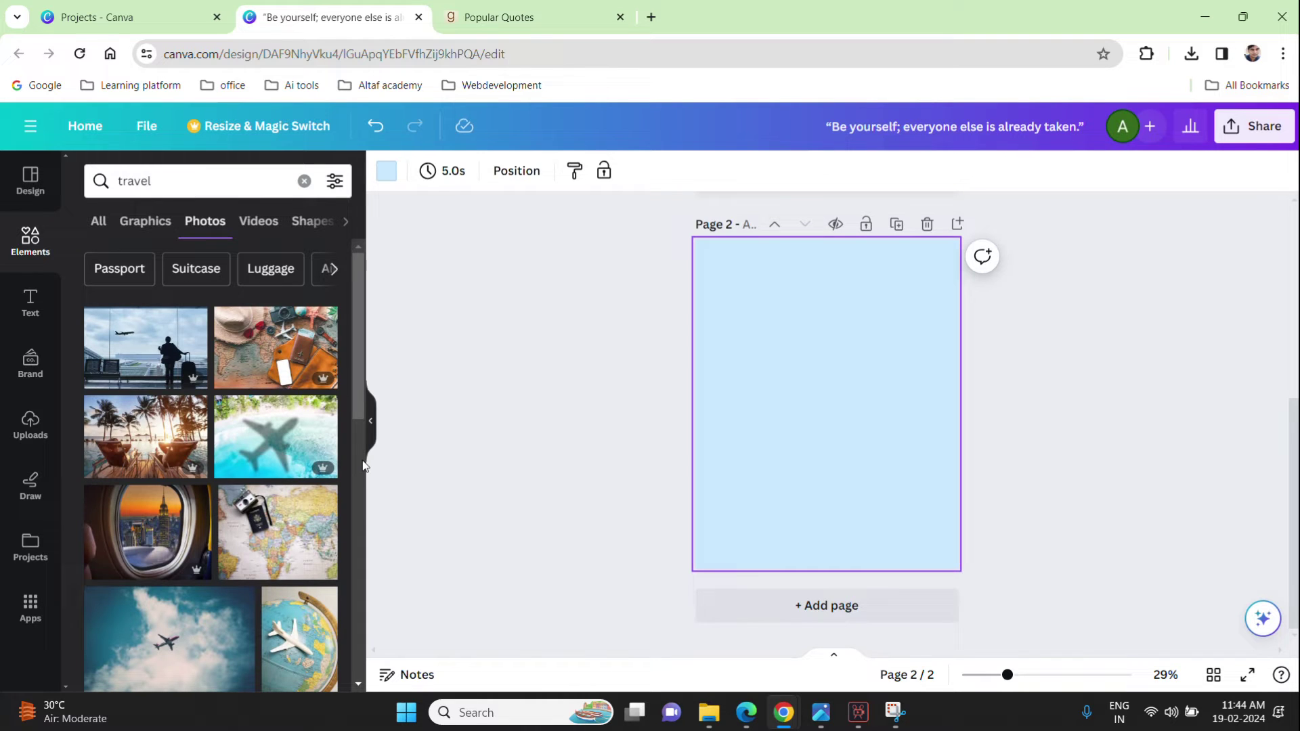
Step: Add the photo of the backpacker in a pink hat watching hot-air balloons to page 2 and make it the page background
scroll(282, 508, down, 3)
mouse_move(282, 508)
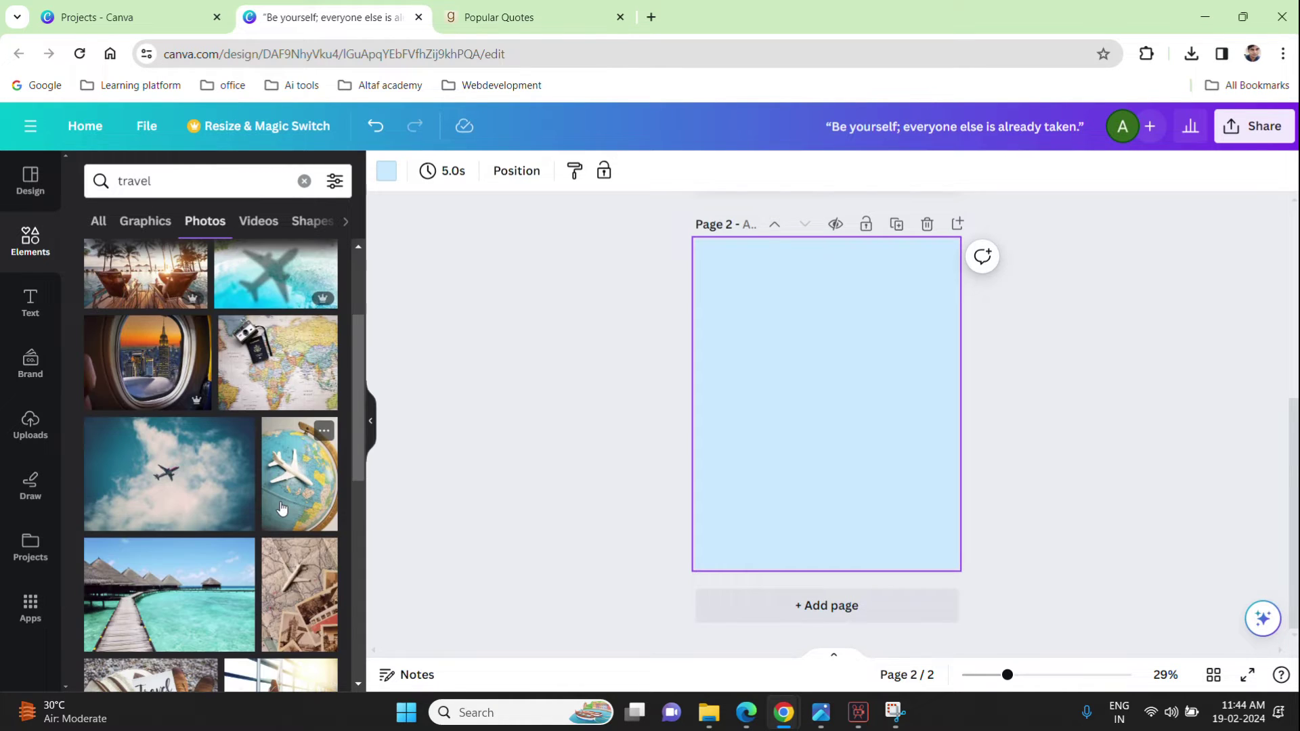
scroll(282, 508, down, 3)
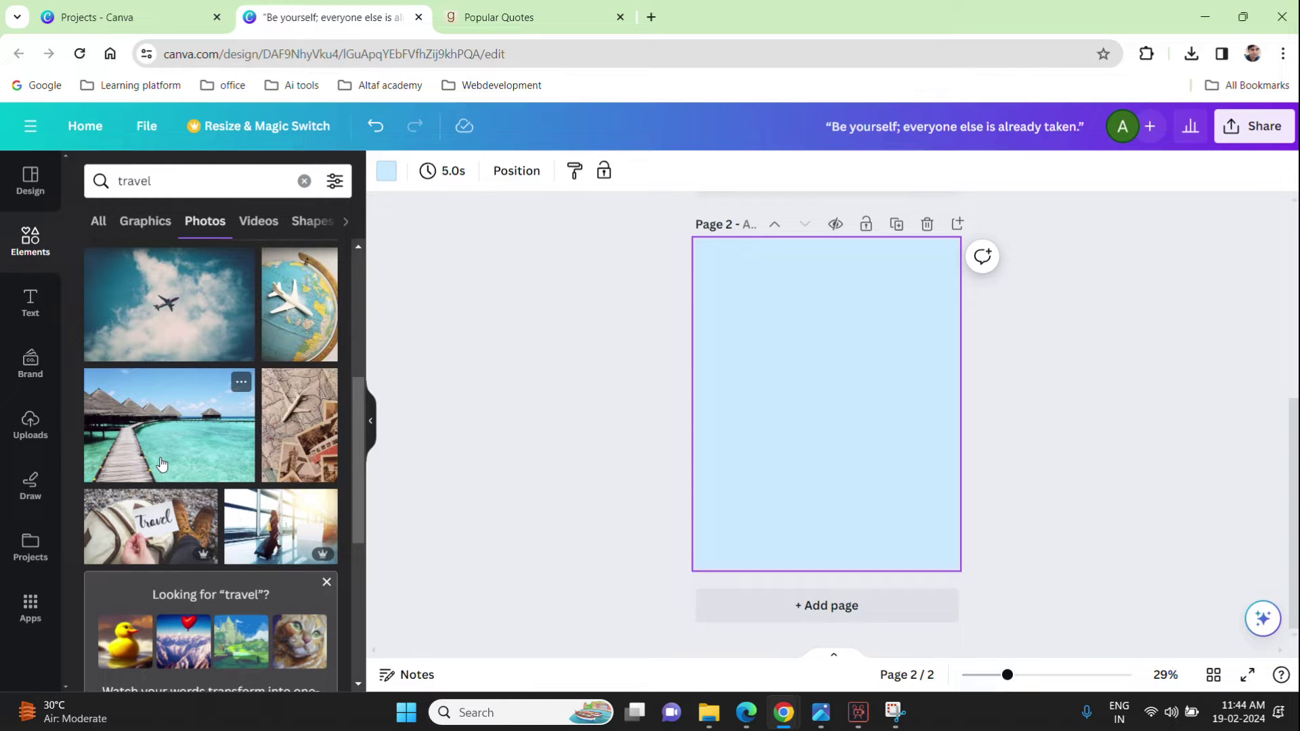
scroll(162, 464, down, 9)
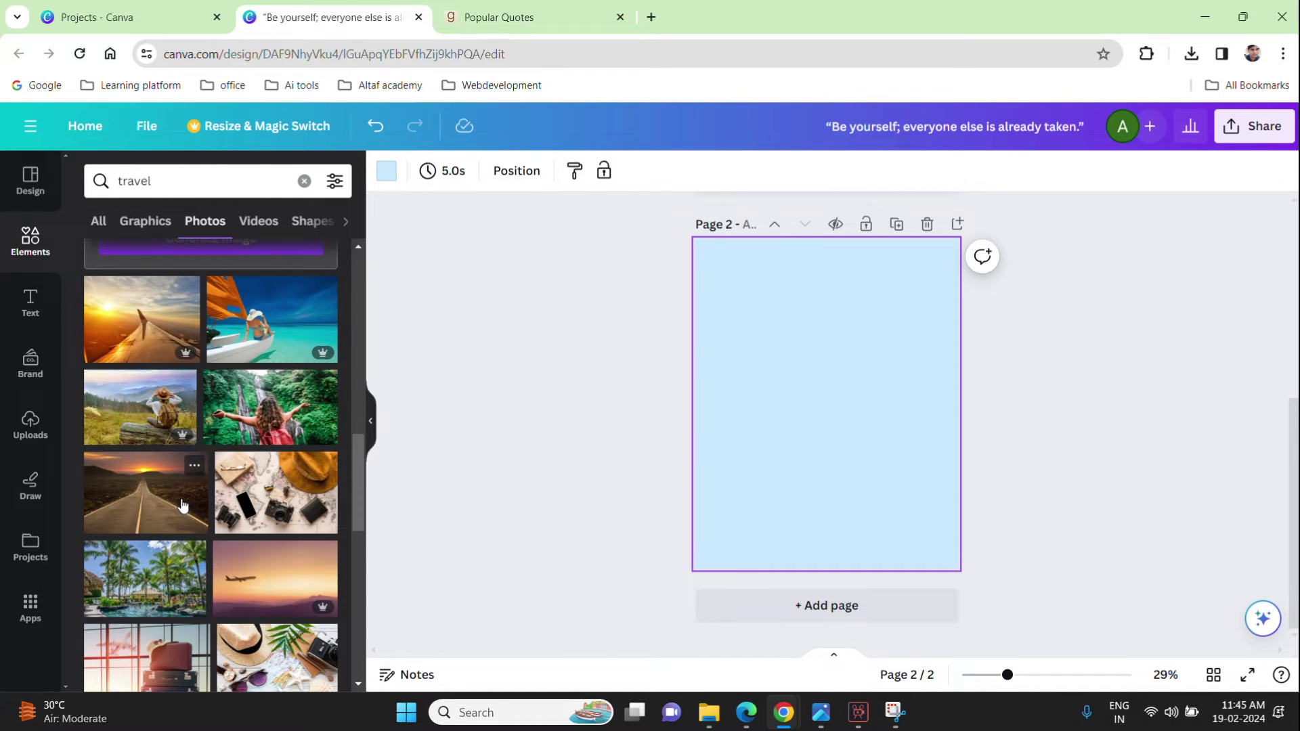
scroll(182, 504, down, 4)
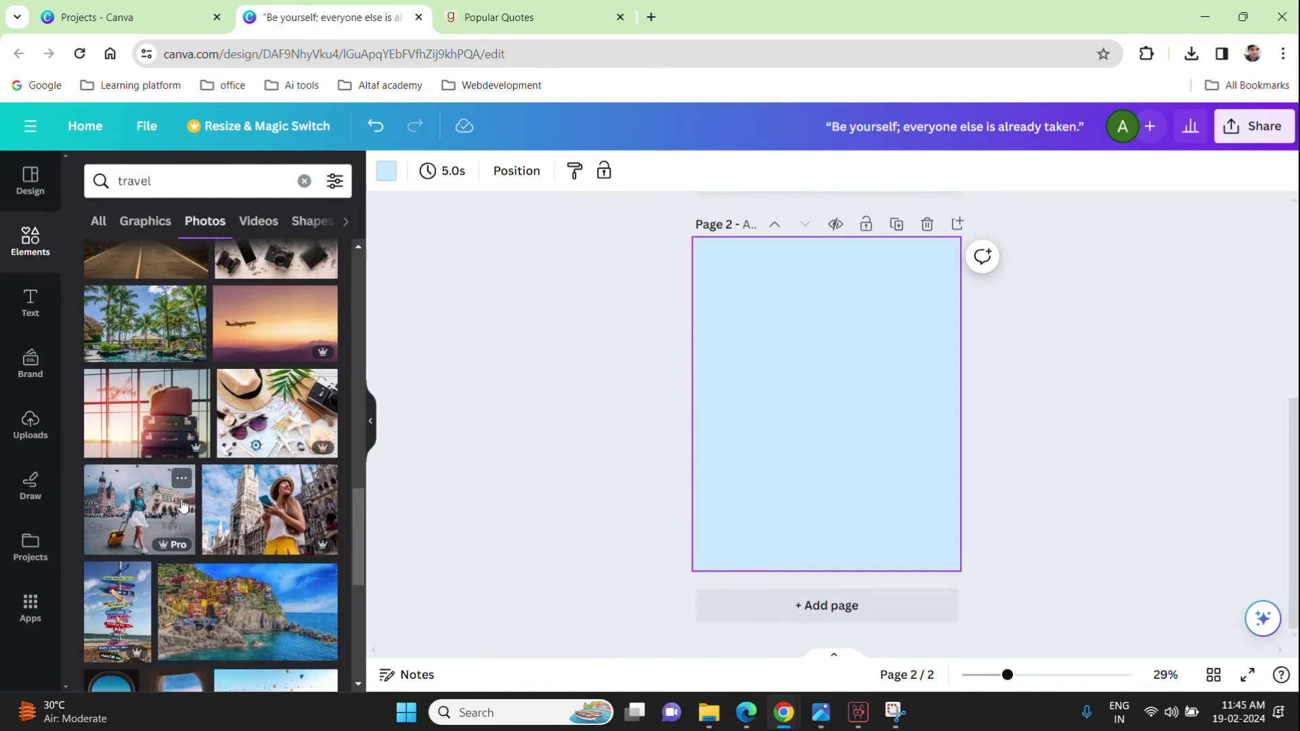
scroll(323, 514, down, 3)
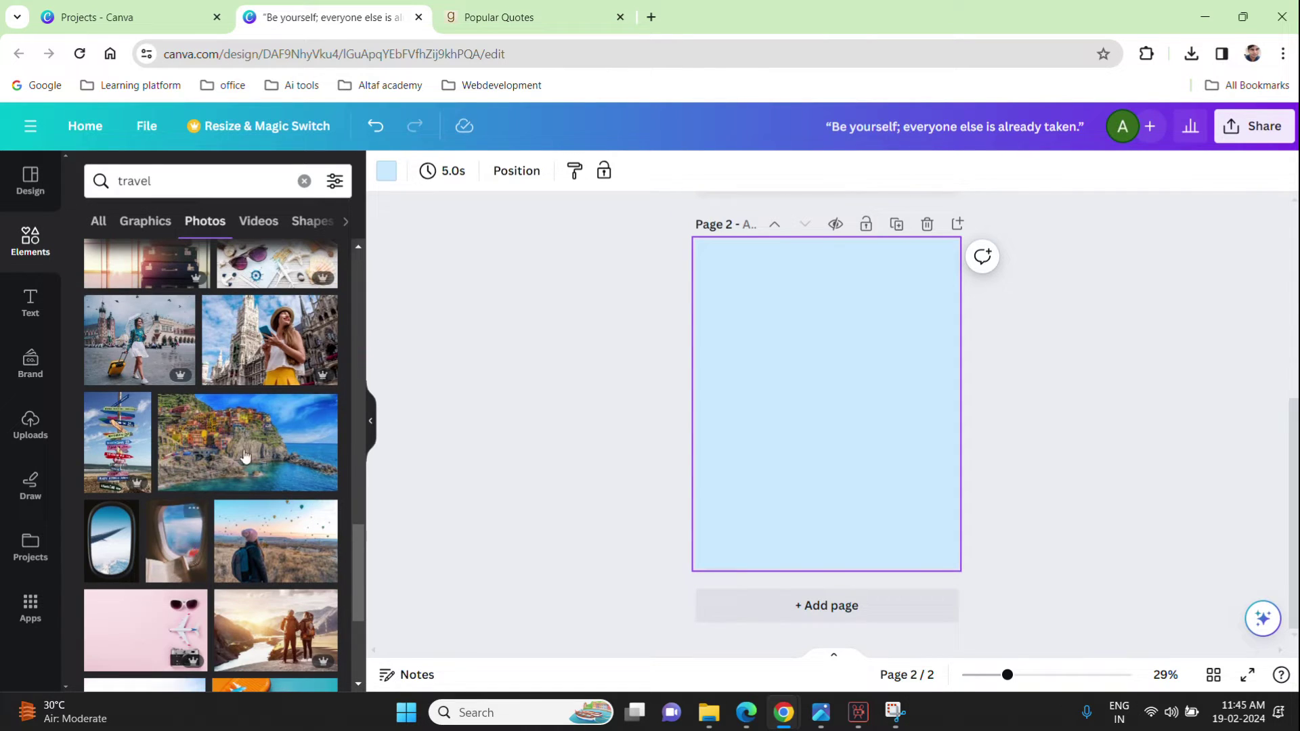
scroll(254, 434, down, 1)
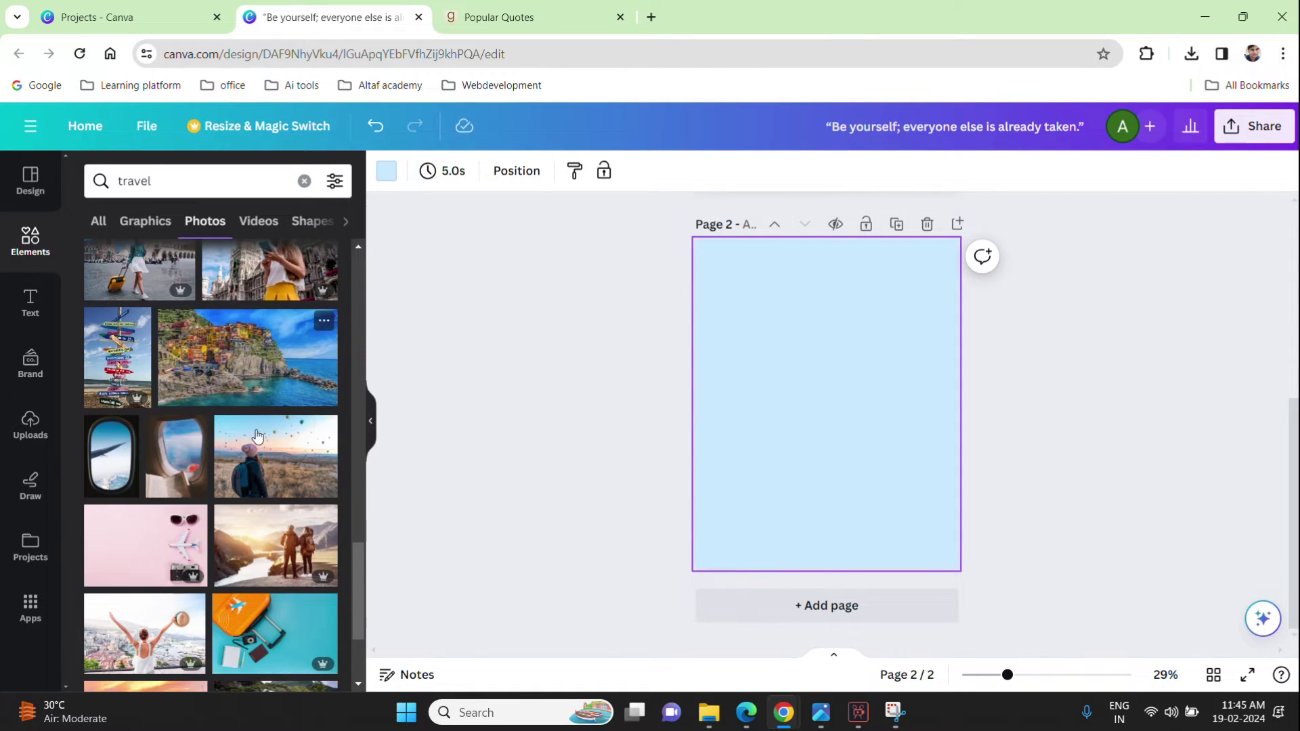
click(278, 486)
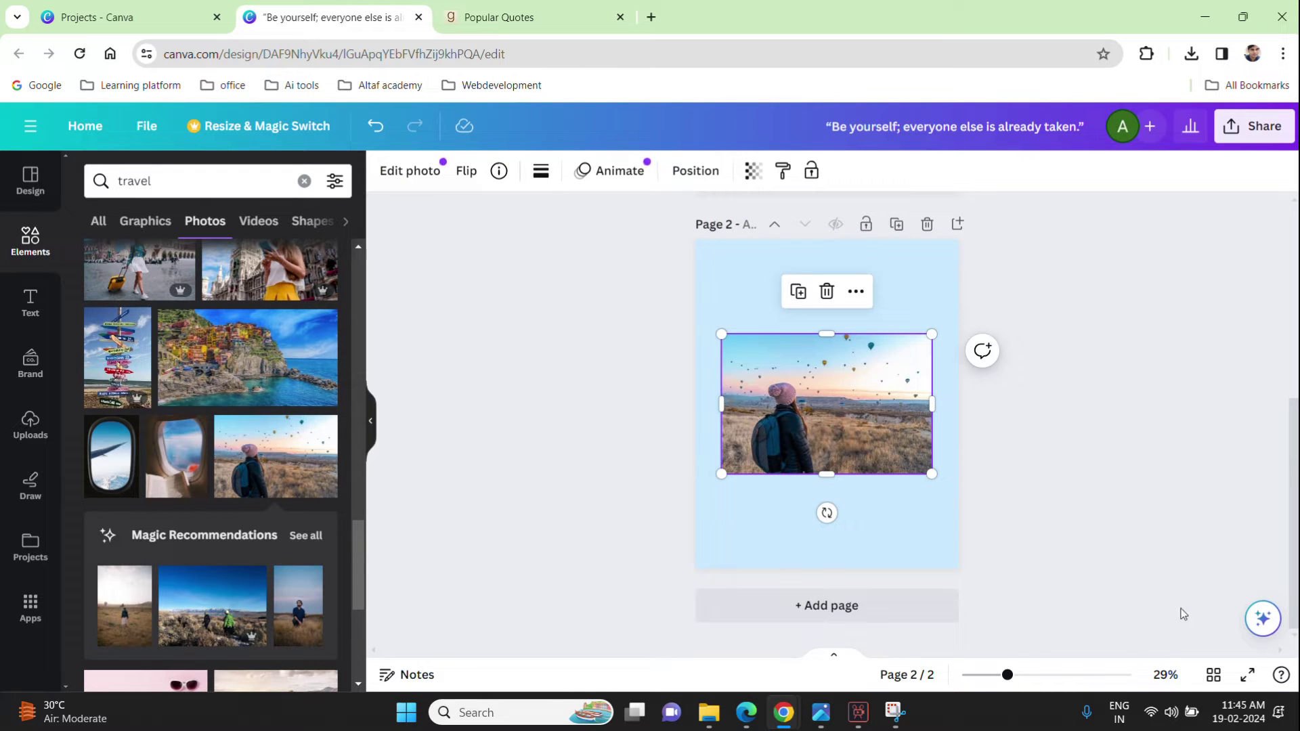
right_click(833, 384)
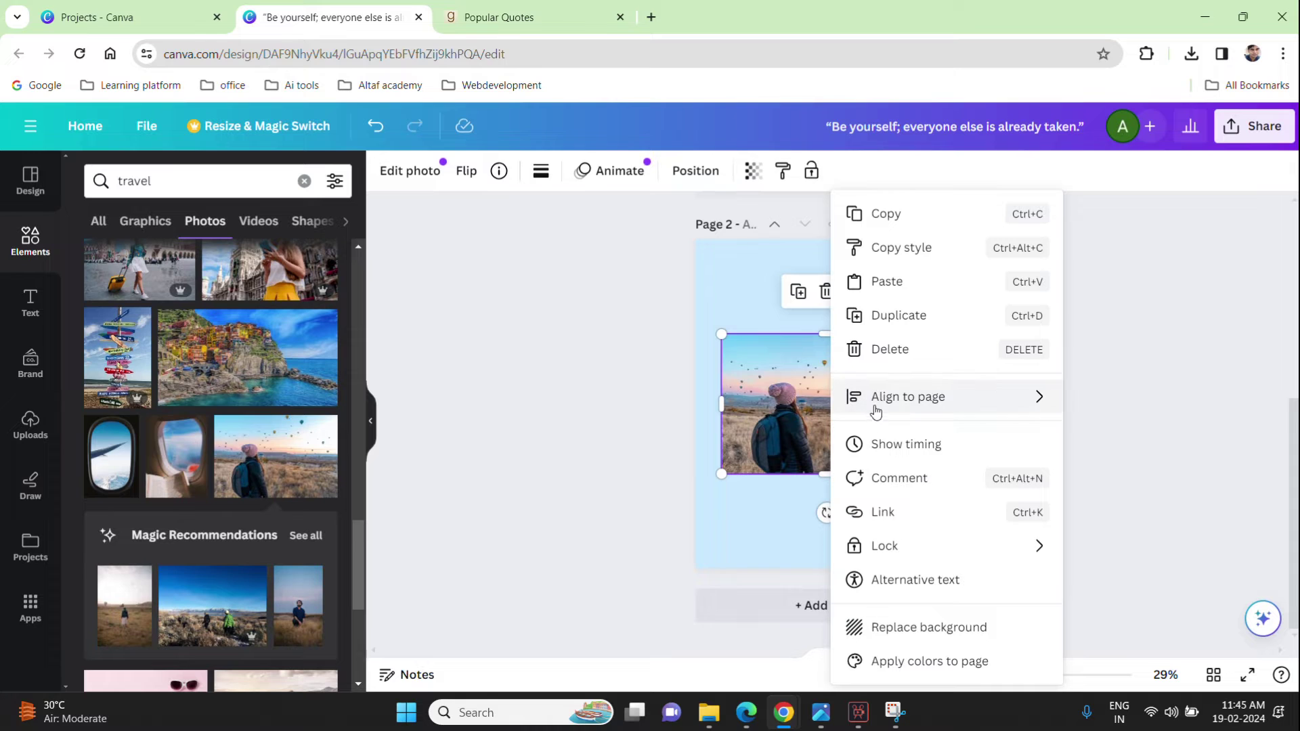
click(973, 628)
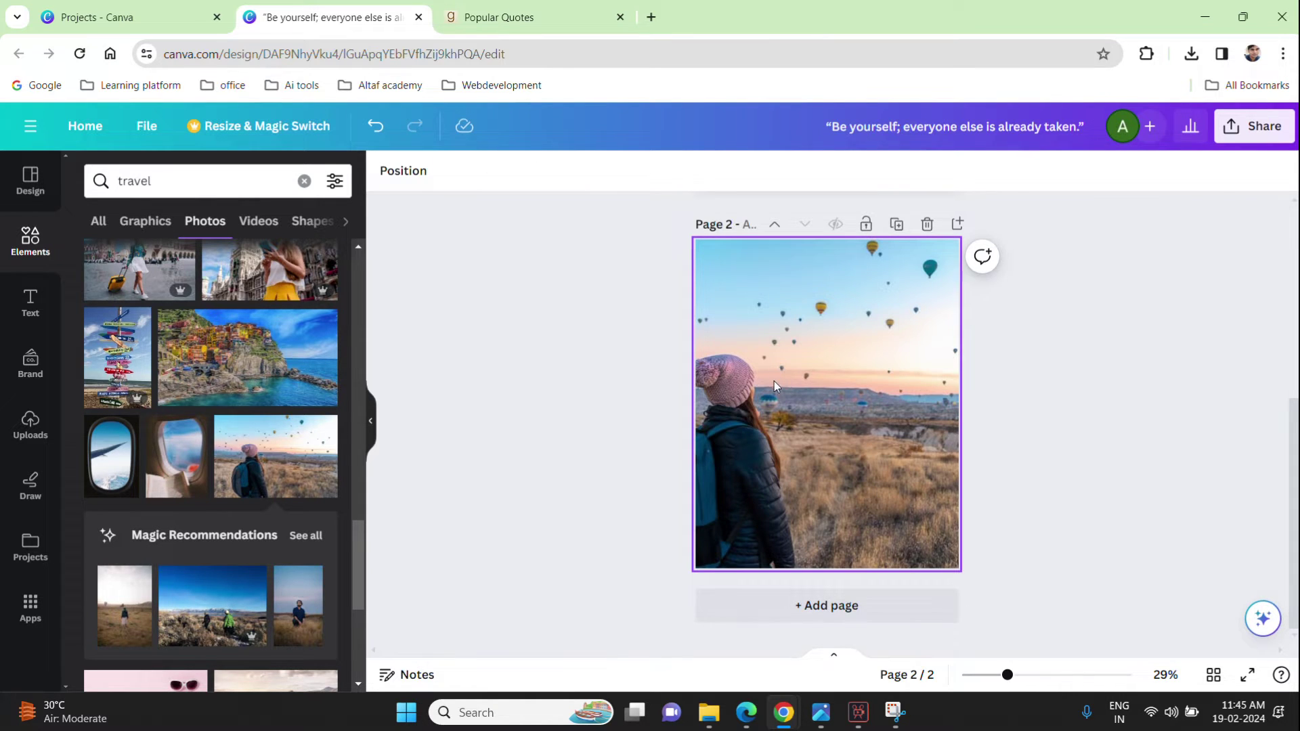
Step: Set the background photo's transparency to 57 and change the page colour behind it to the dark navy from the photo colors
click(899, 462)
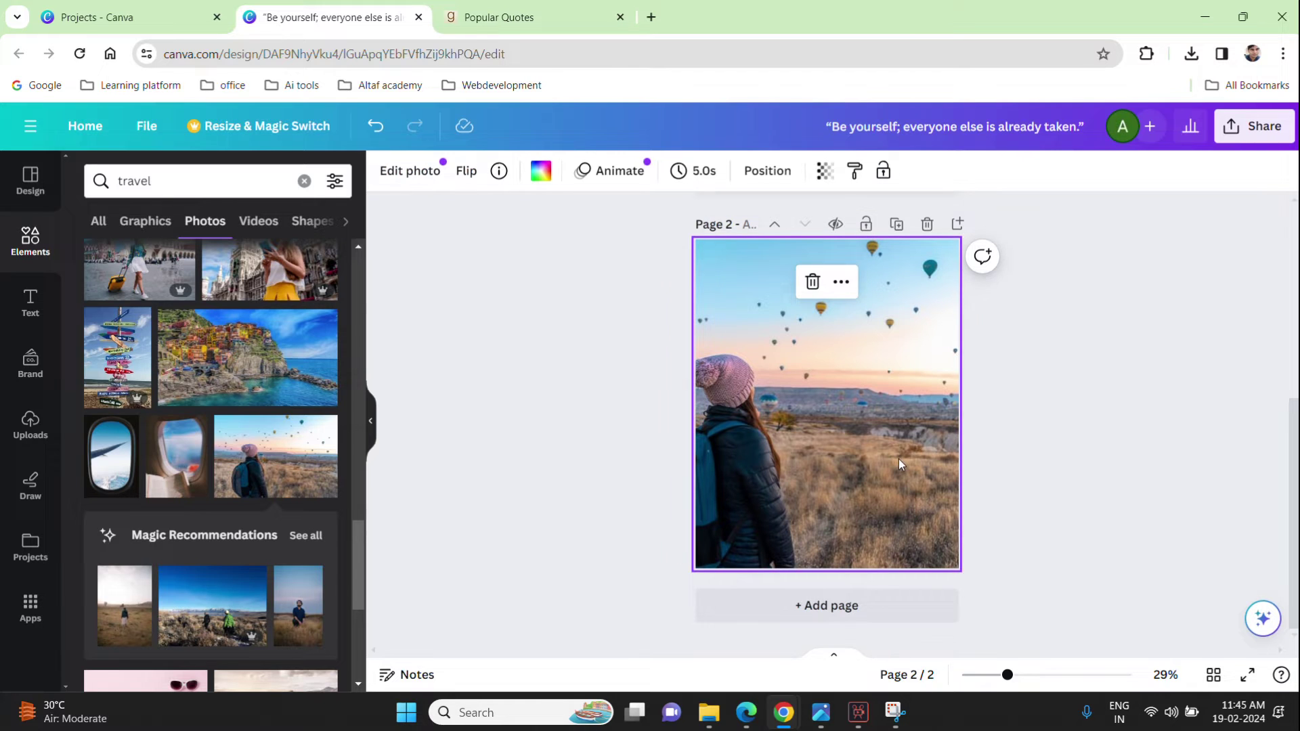
click(825, 171)
drag(828, 237, 757, 259)
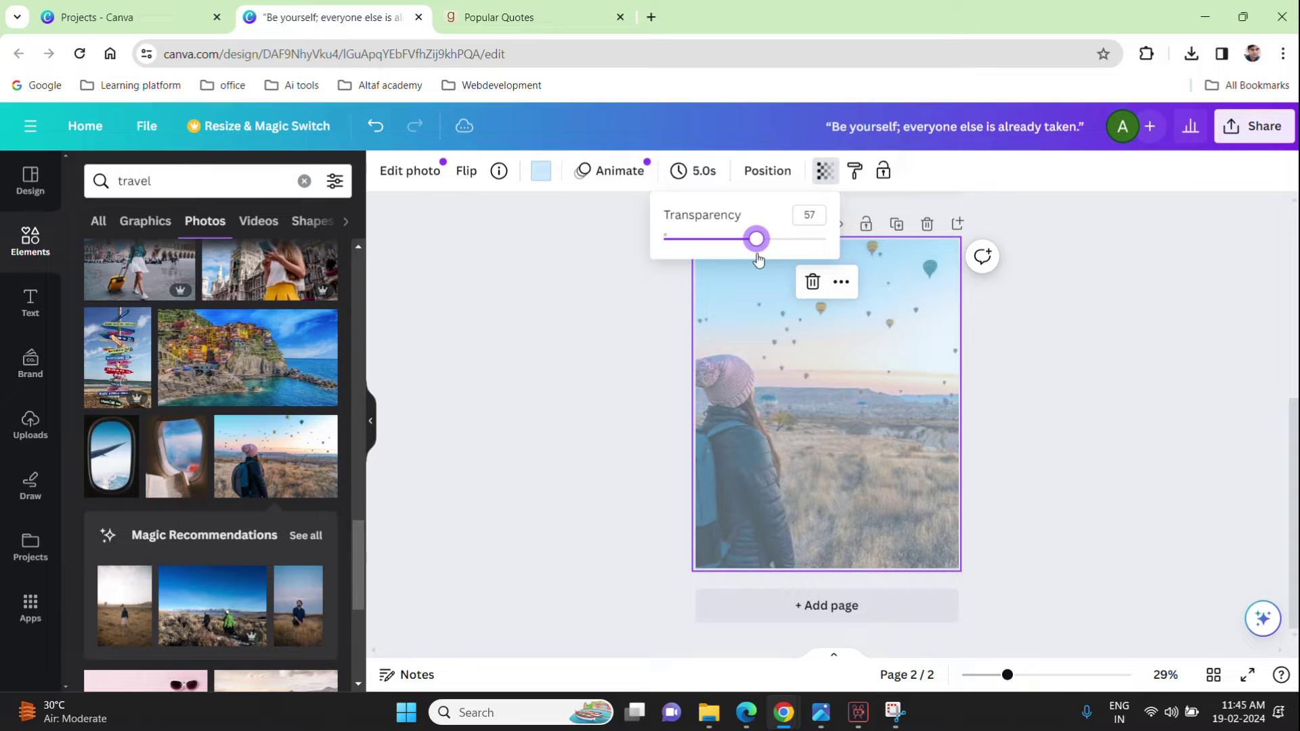
click(540, 171)
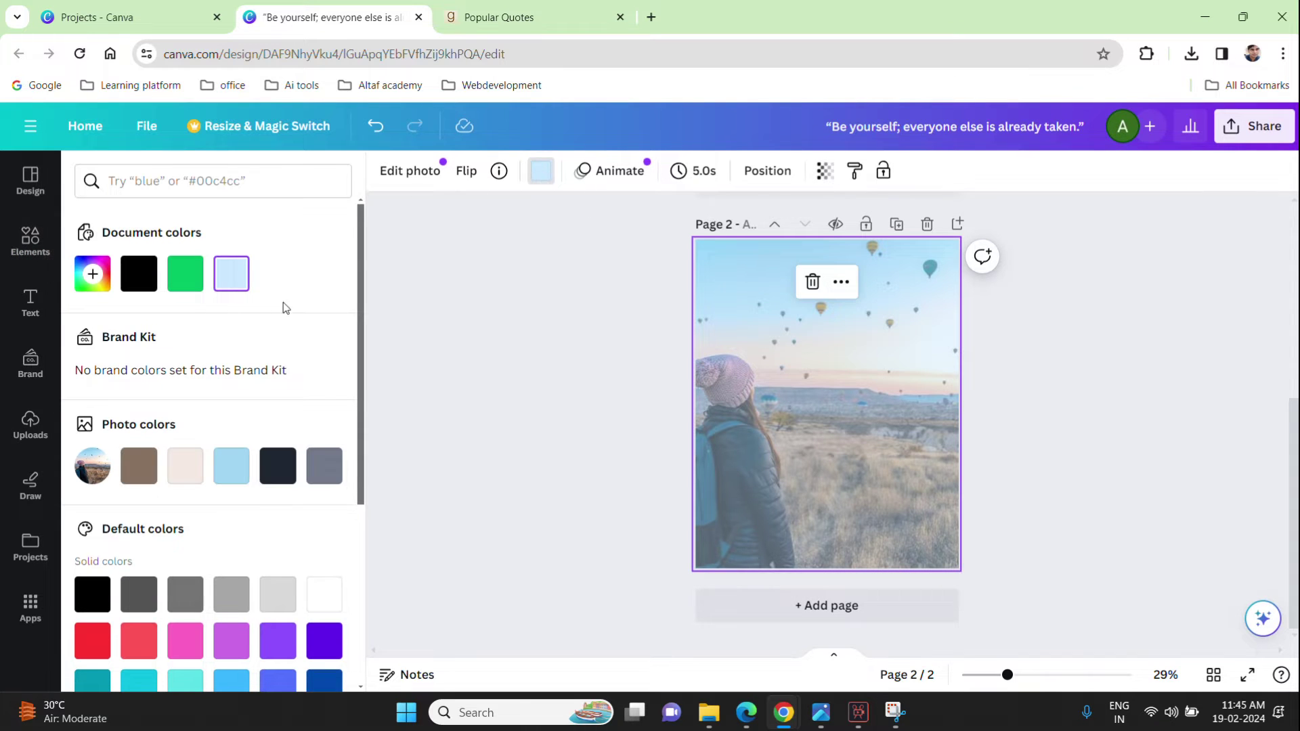
click(276, 471)
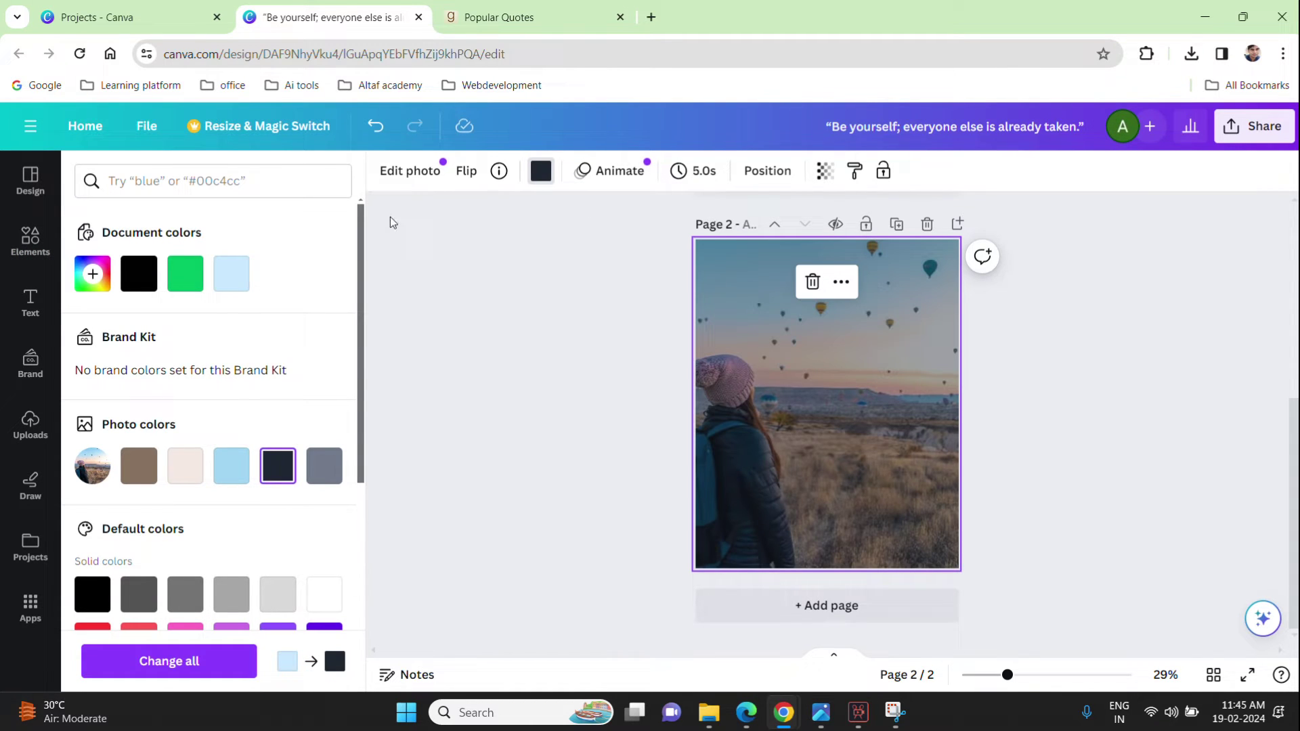
click(540, 170)
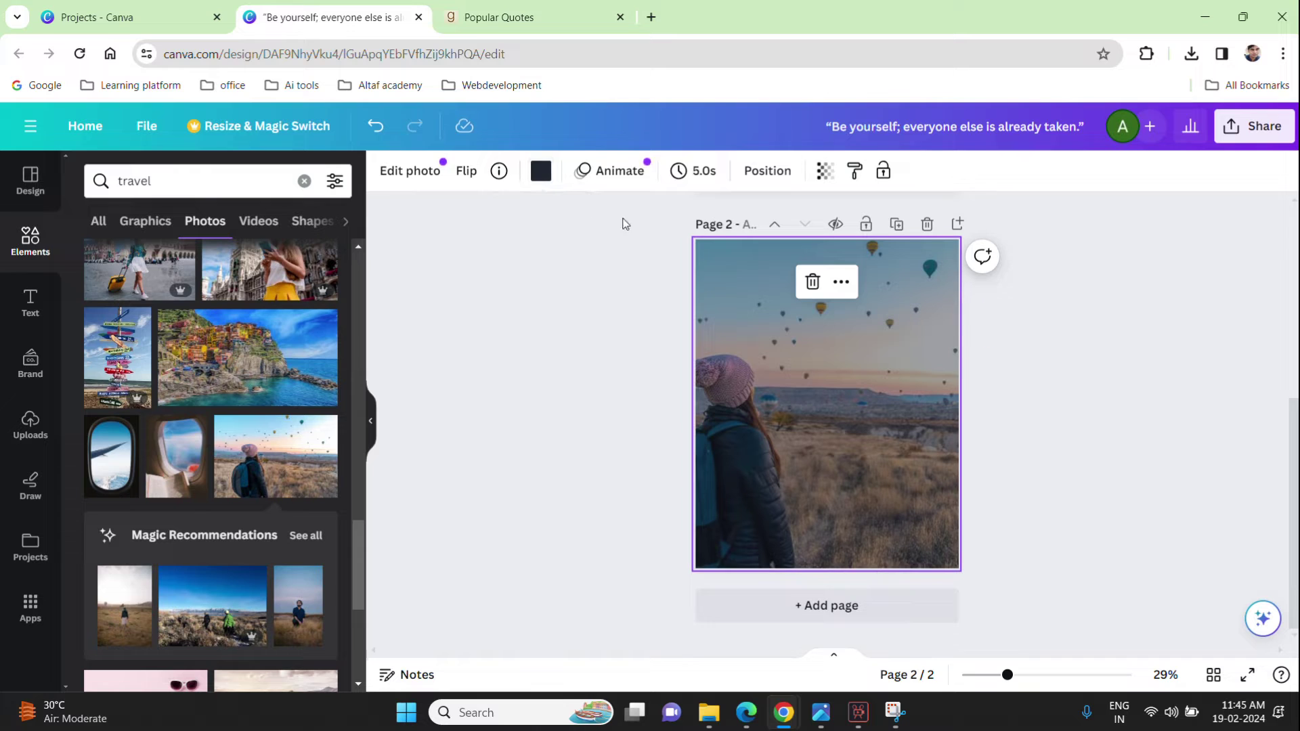
click(541, 172)
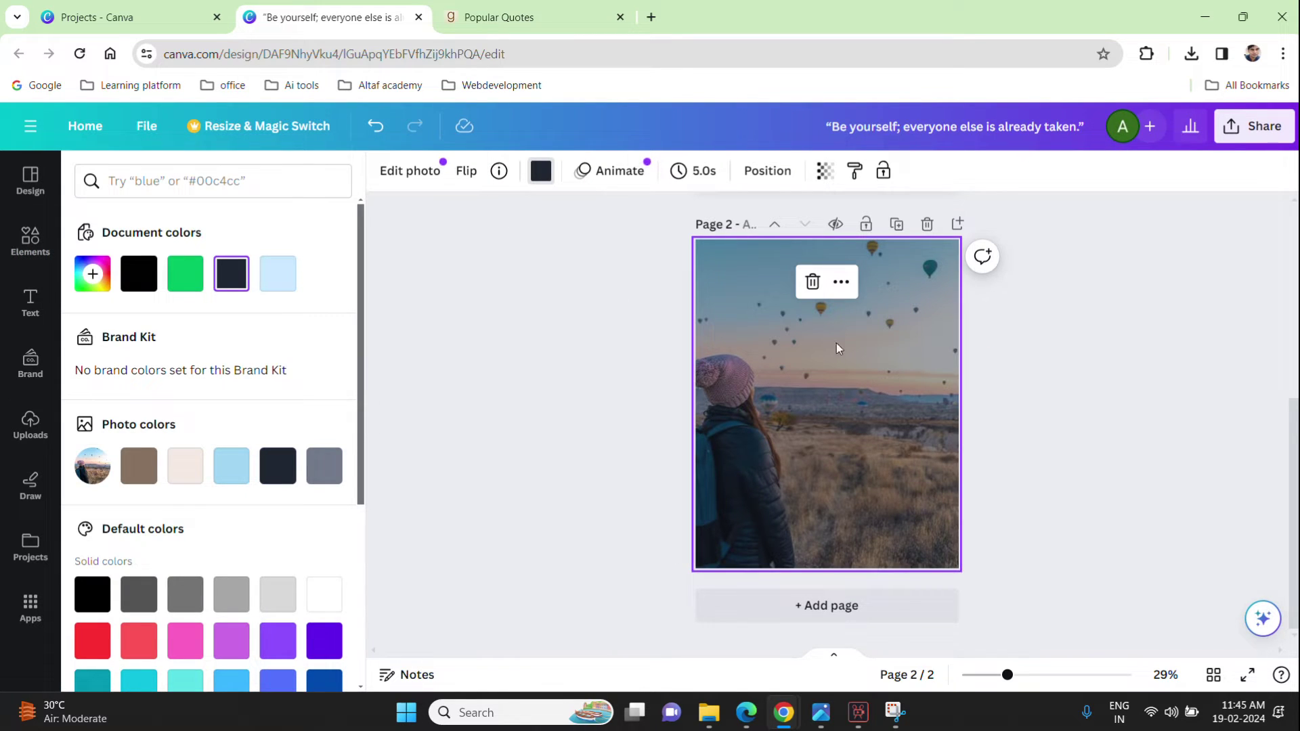
Step: Lower the background photo's transparency value further so the dark navy shows through more strongly
click(824, 171)
drag(757, 239, 731, 286)
click(1166, 441)
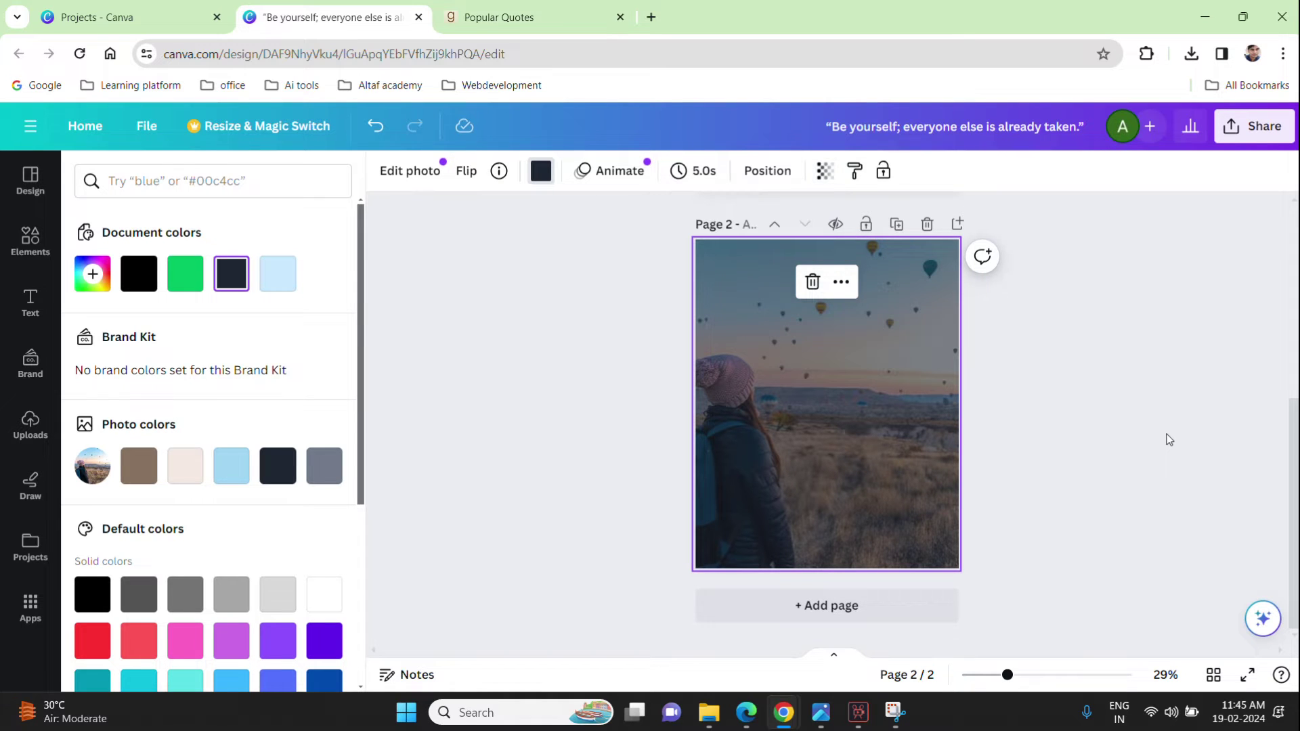
click(589, 445)
click(1210, 468)
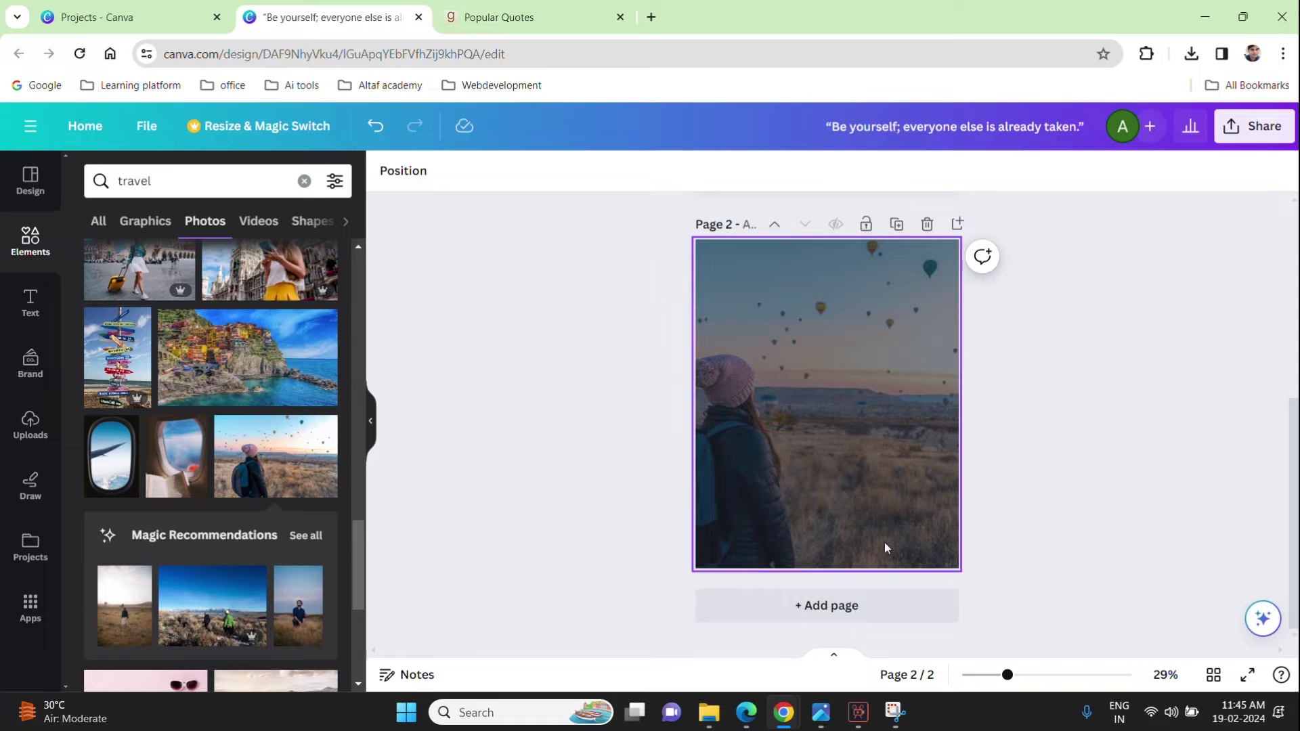
Step: Reposition the background photo within its crop, shifting it slightly right so more of the woman's backpack is in frame
click(778, 499)
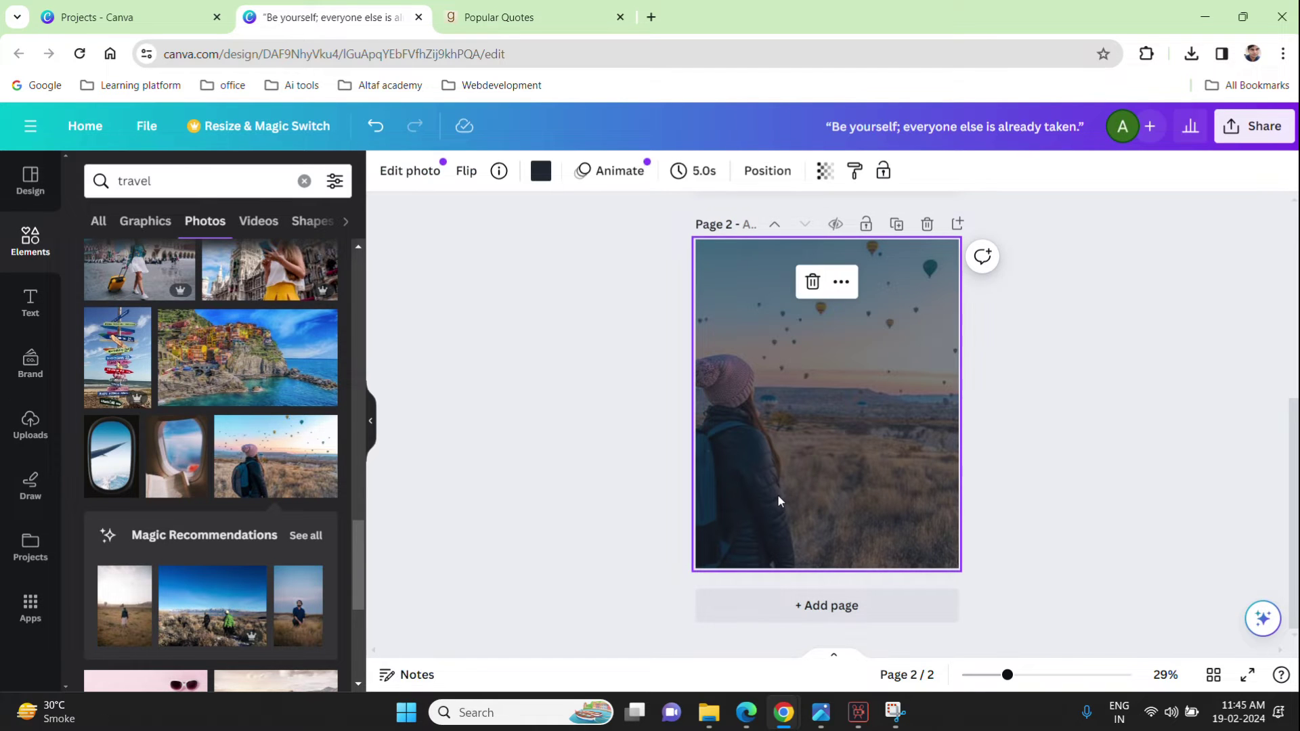
double_click(903, 440)
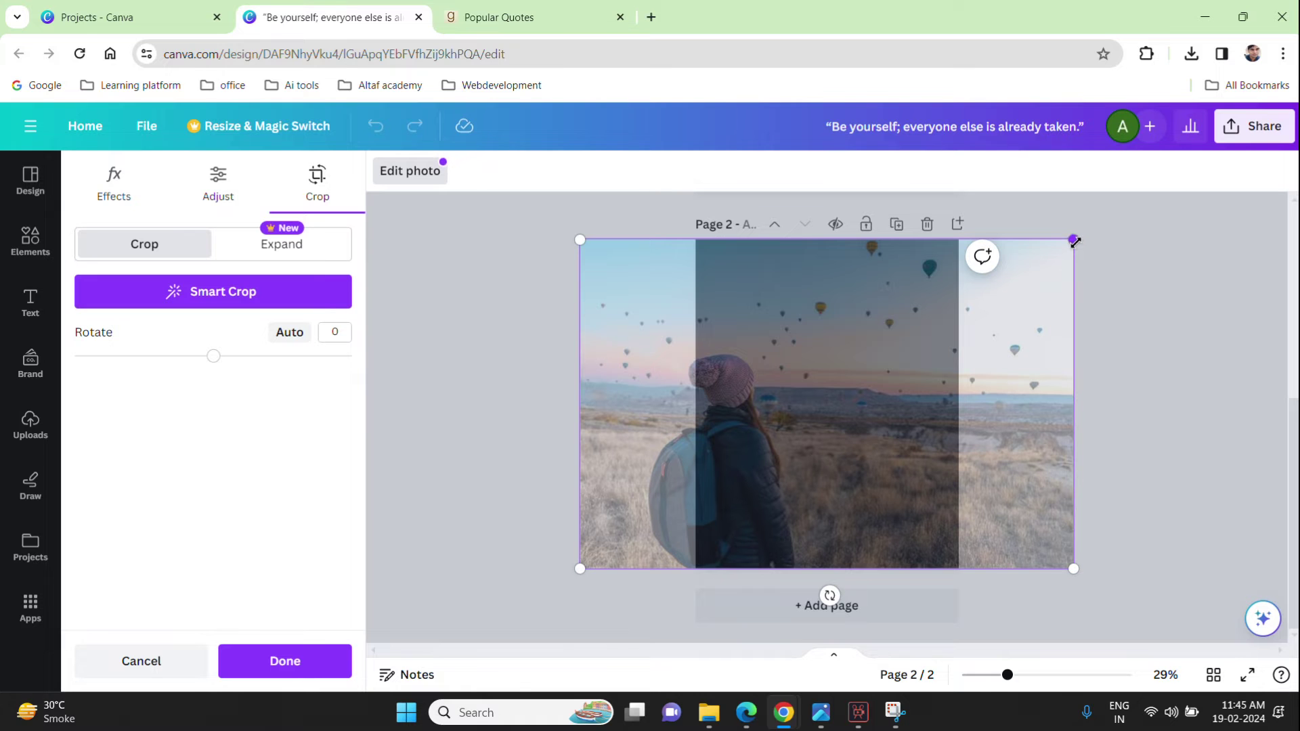
drag(1078, 236, 716, 424)
drag(594, 426, 655, 474)
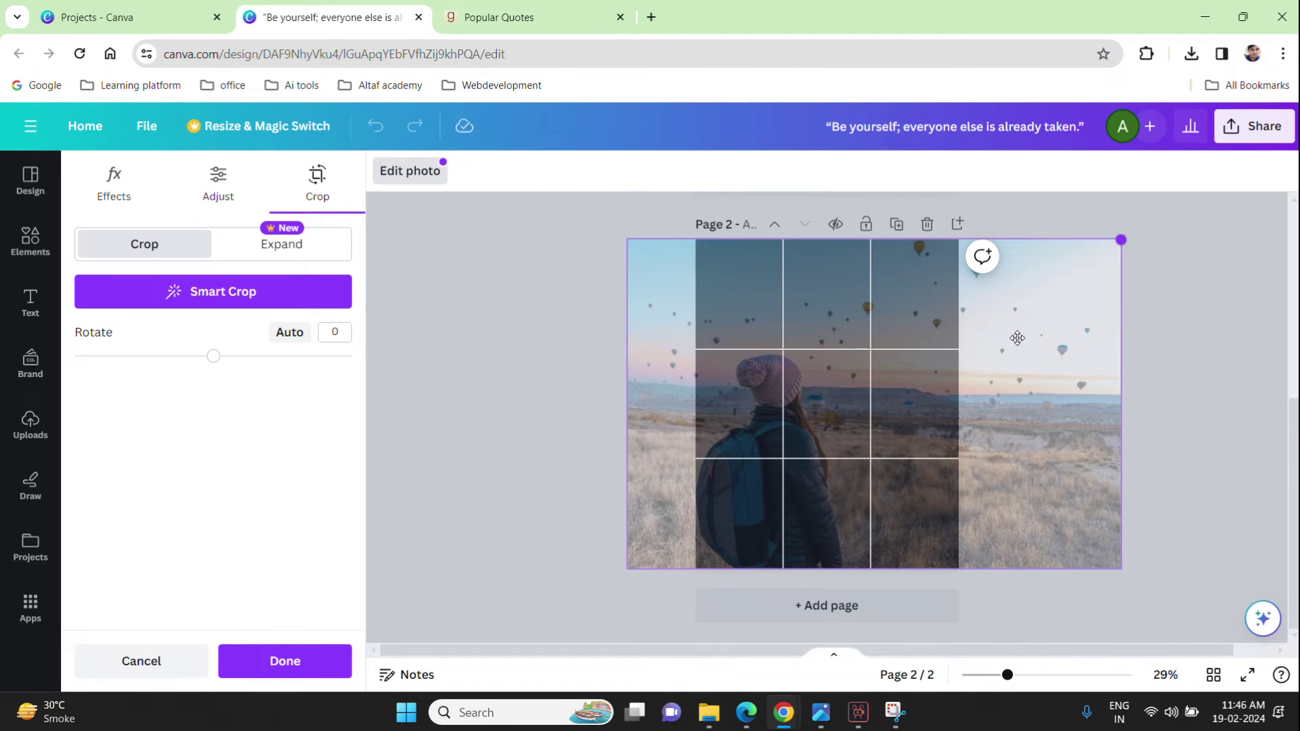
drag(1121, 240, 966, 345)
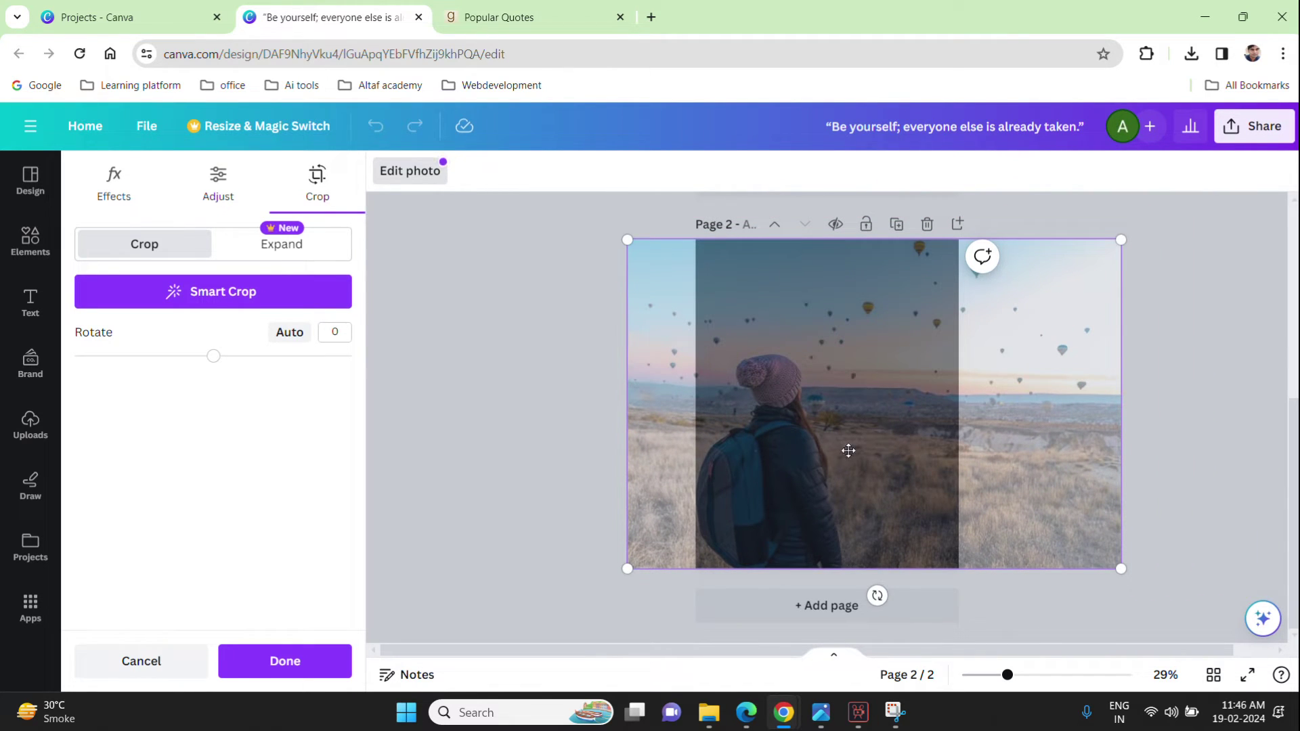
drag(1091, 285, 1067, 298)
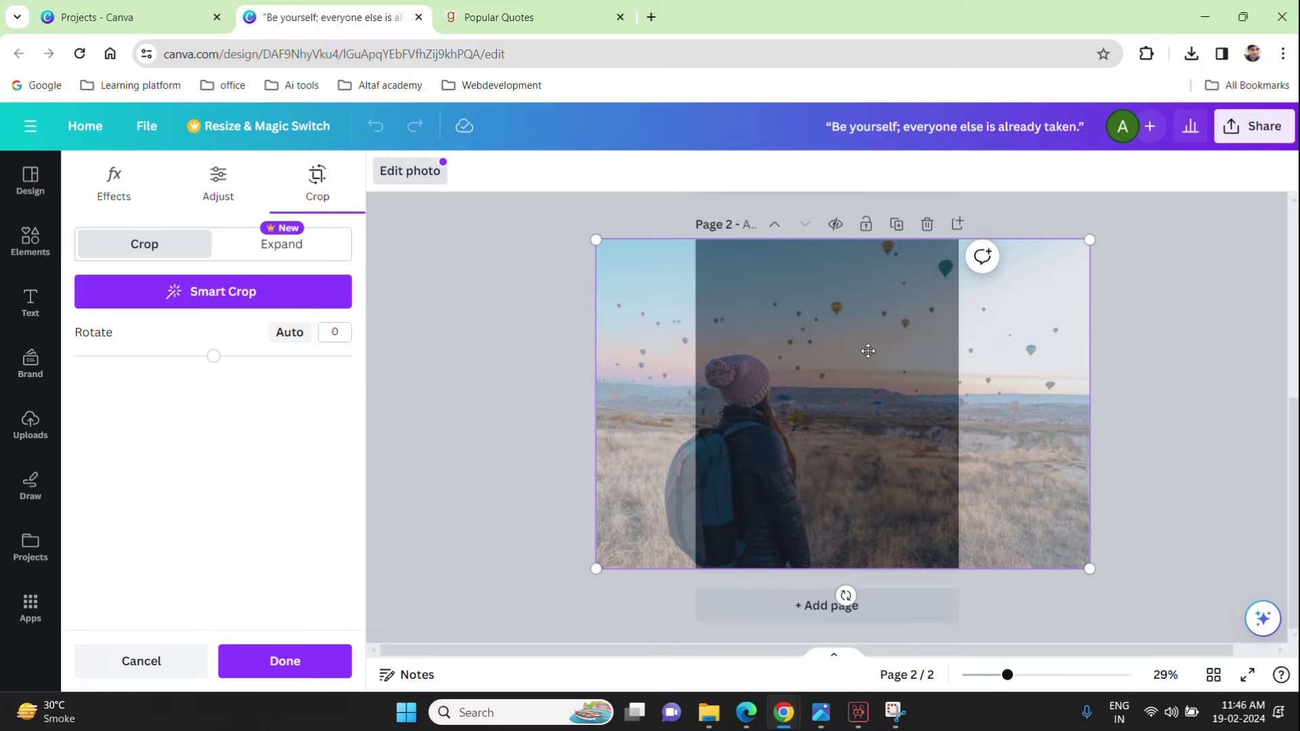
click(1243, 355)
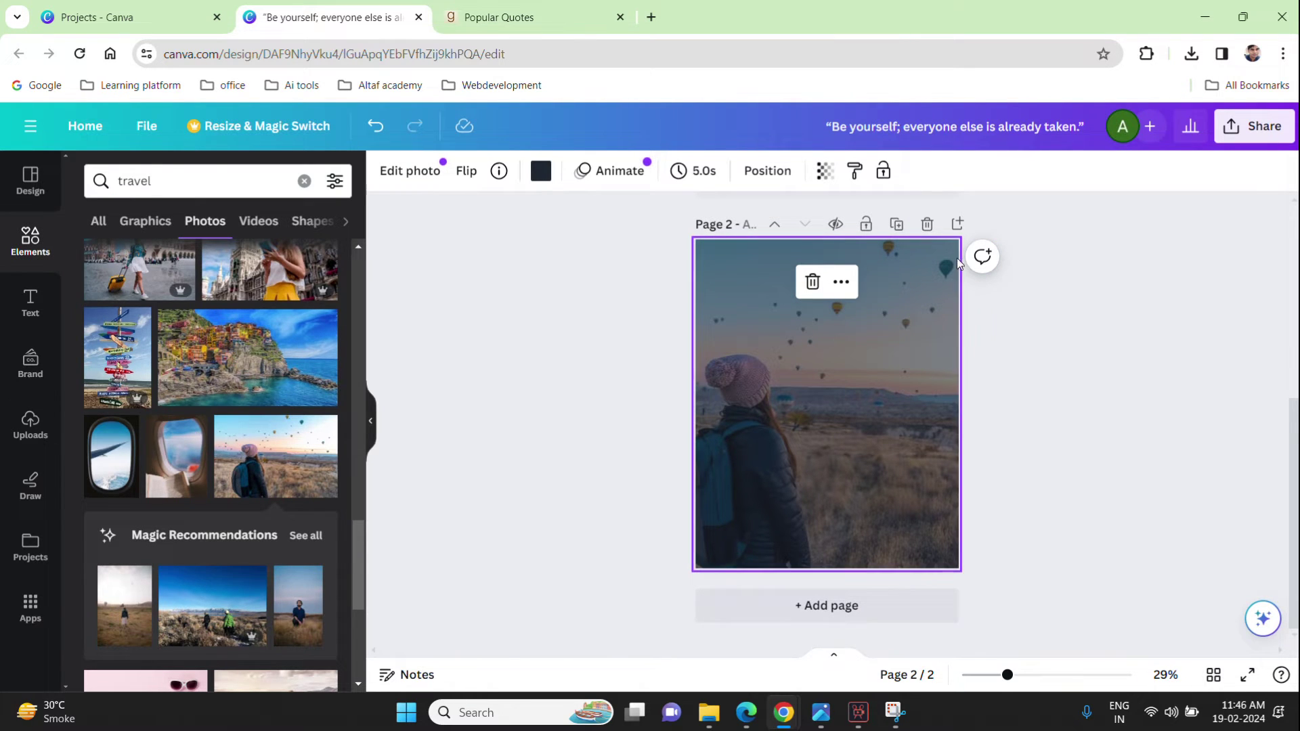
Step: Switch to the Goodreads popular quotes page and copy Oscar Wilde's quote “To live is the rarest thing in the world. Most people exist, that is all.”
click(463, 22)
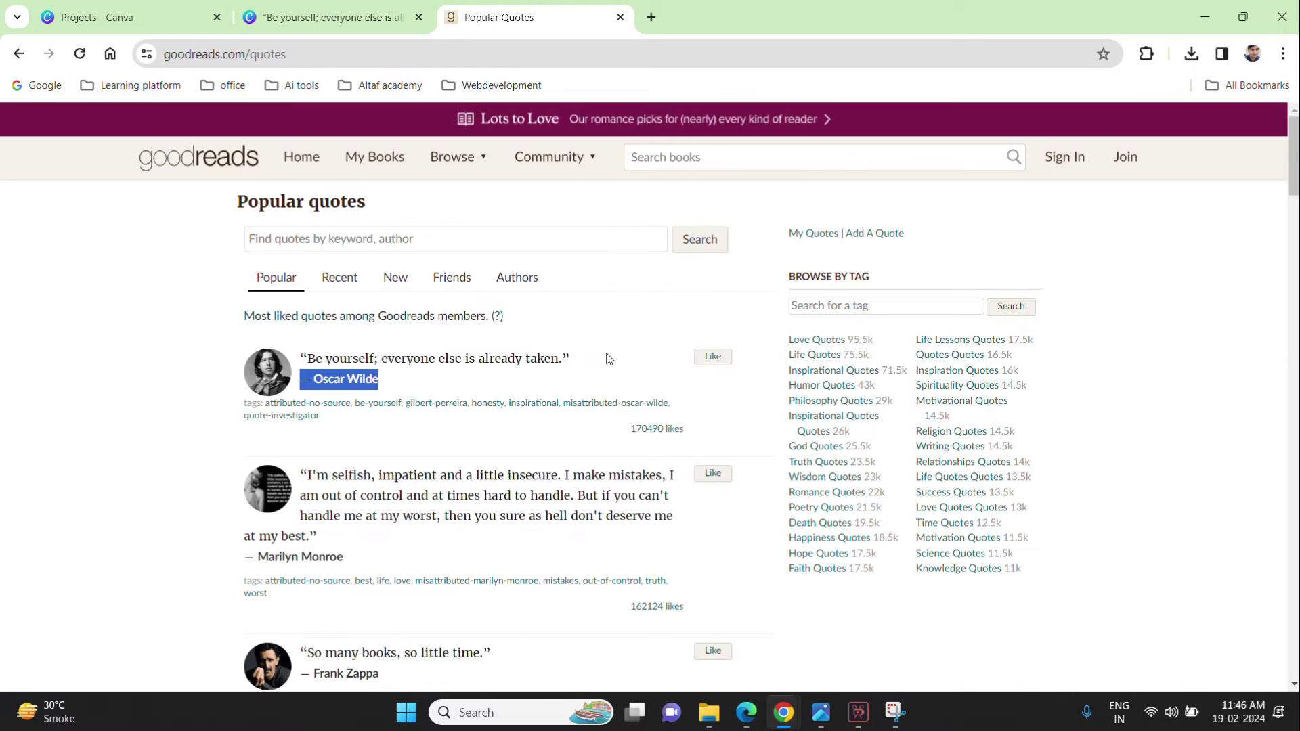
scroll(613, 360, down, 2)
scroll(612, 355, down, 1)
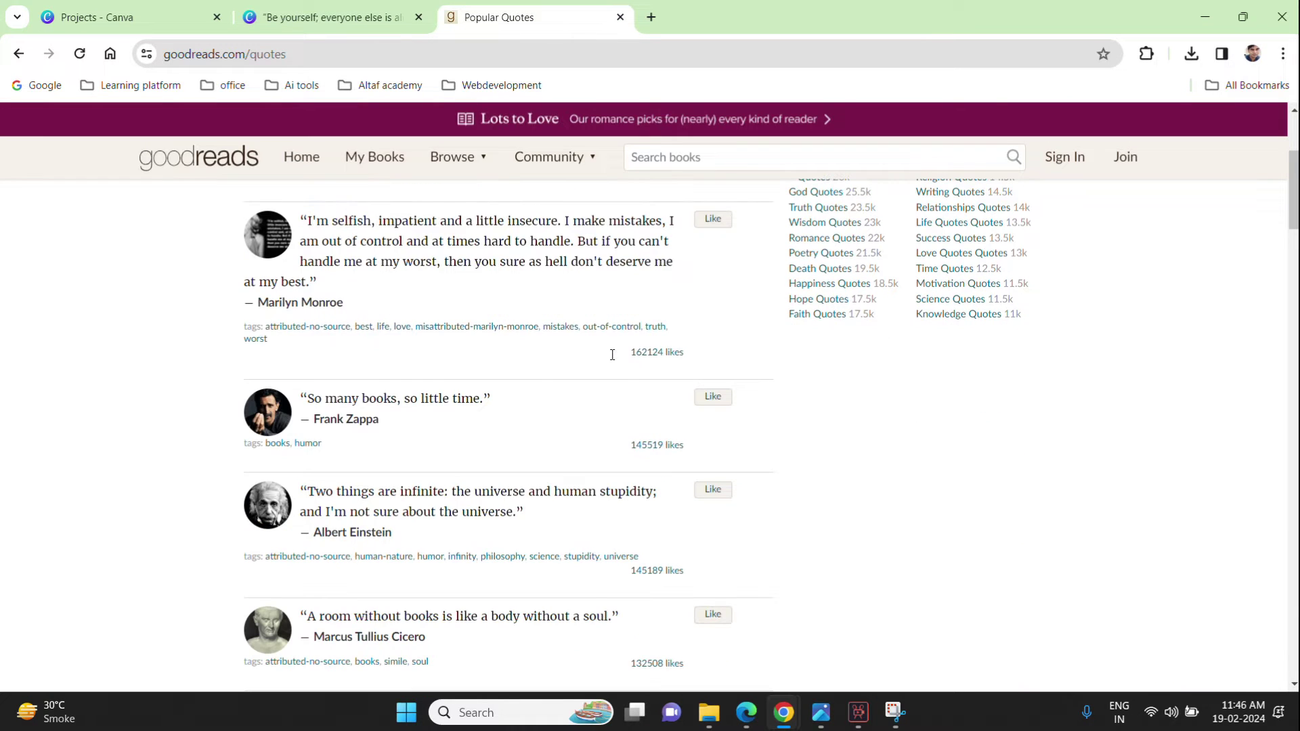
scroll(613, 360, down, 3)
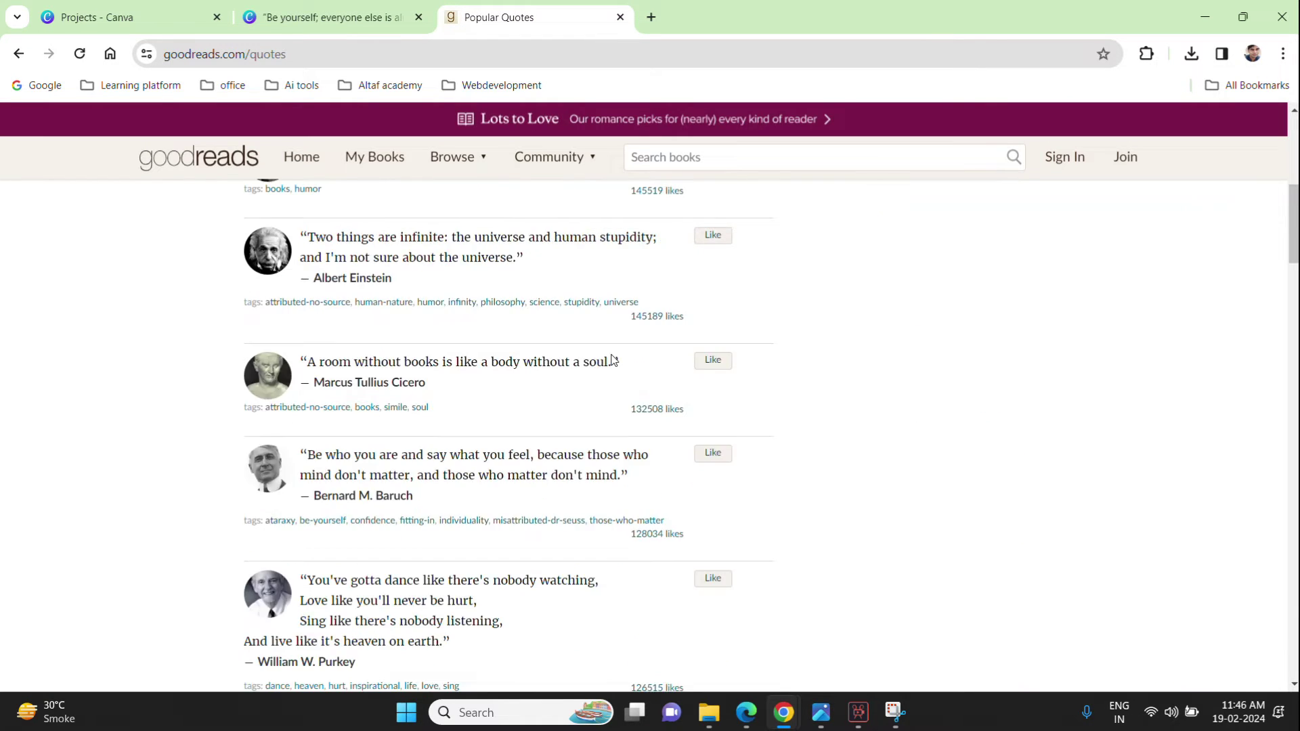
scroll(614, 360, down, 2)
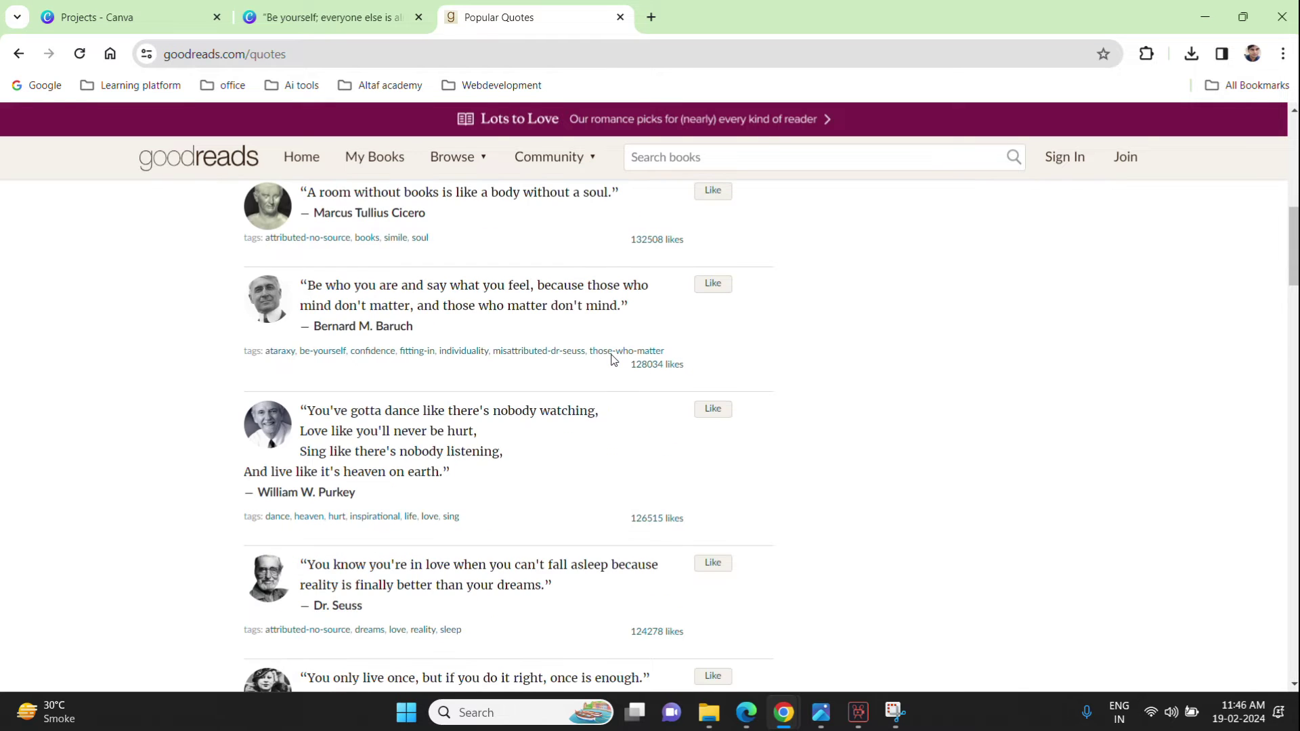
scroll(614, 360, down, 3)
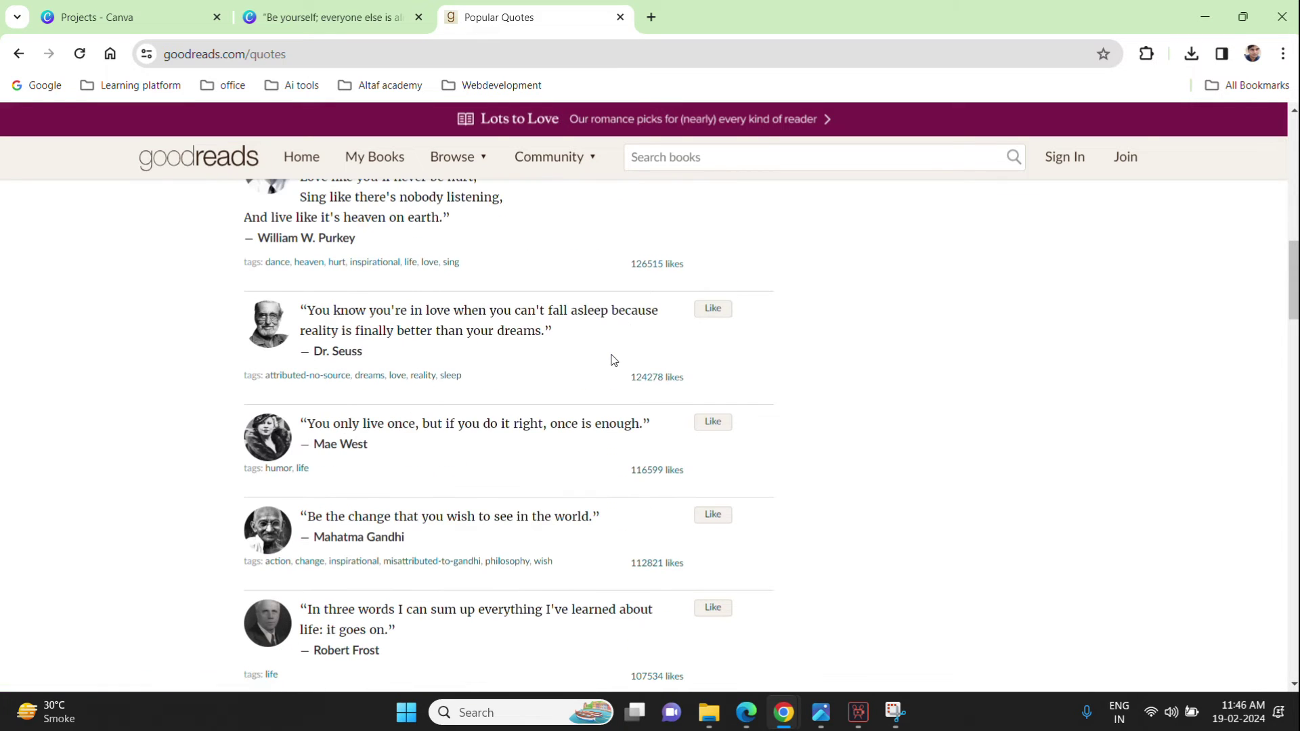
scroll(613, 360, down, 1)
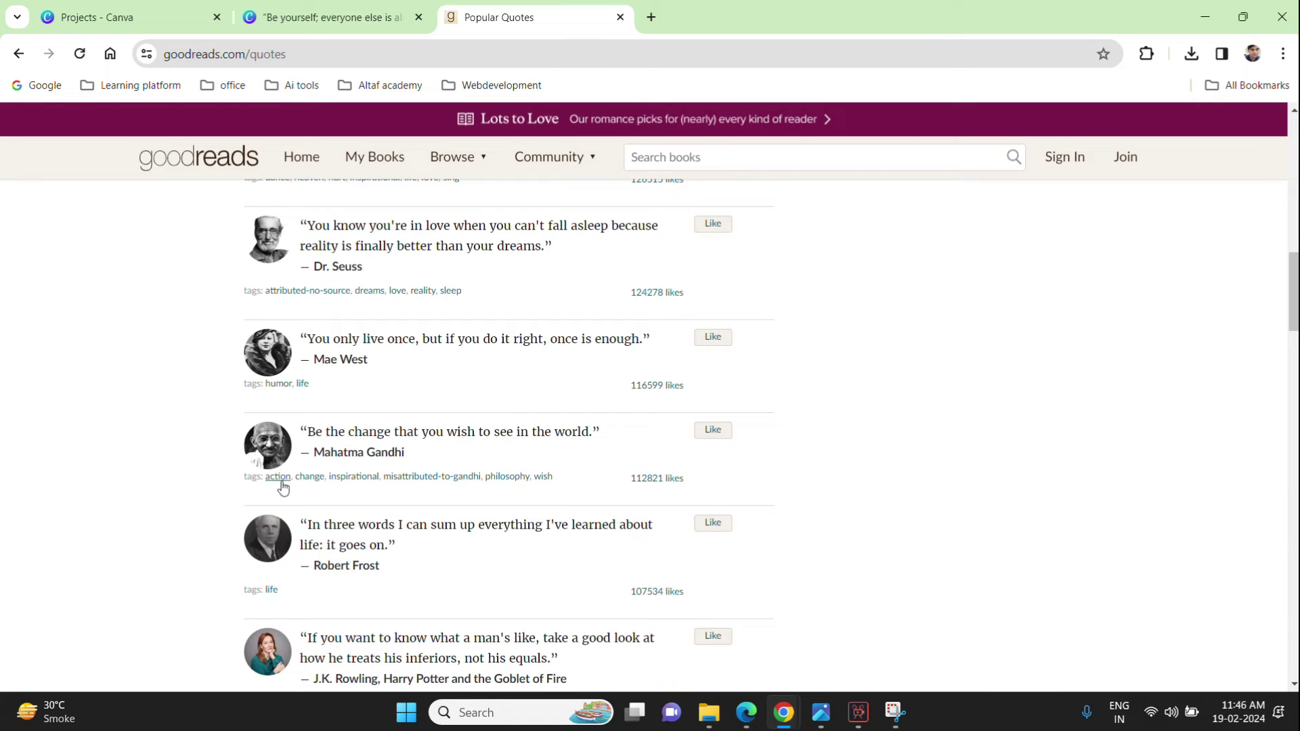
drag(301, 529, 307, 528)
scroll(408, 511, down, 3)
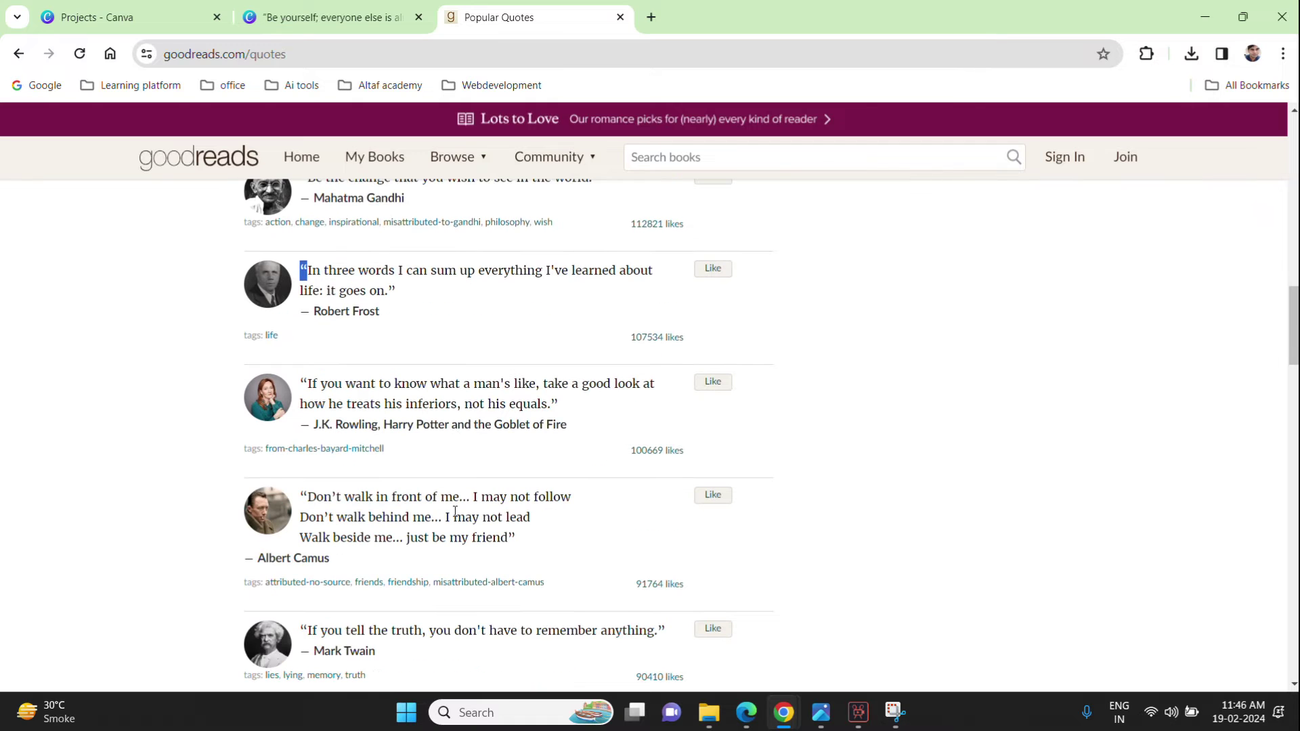
scroll(455, 511, down, 1)
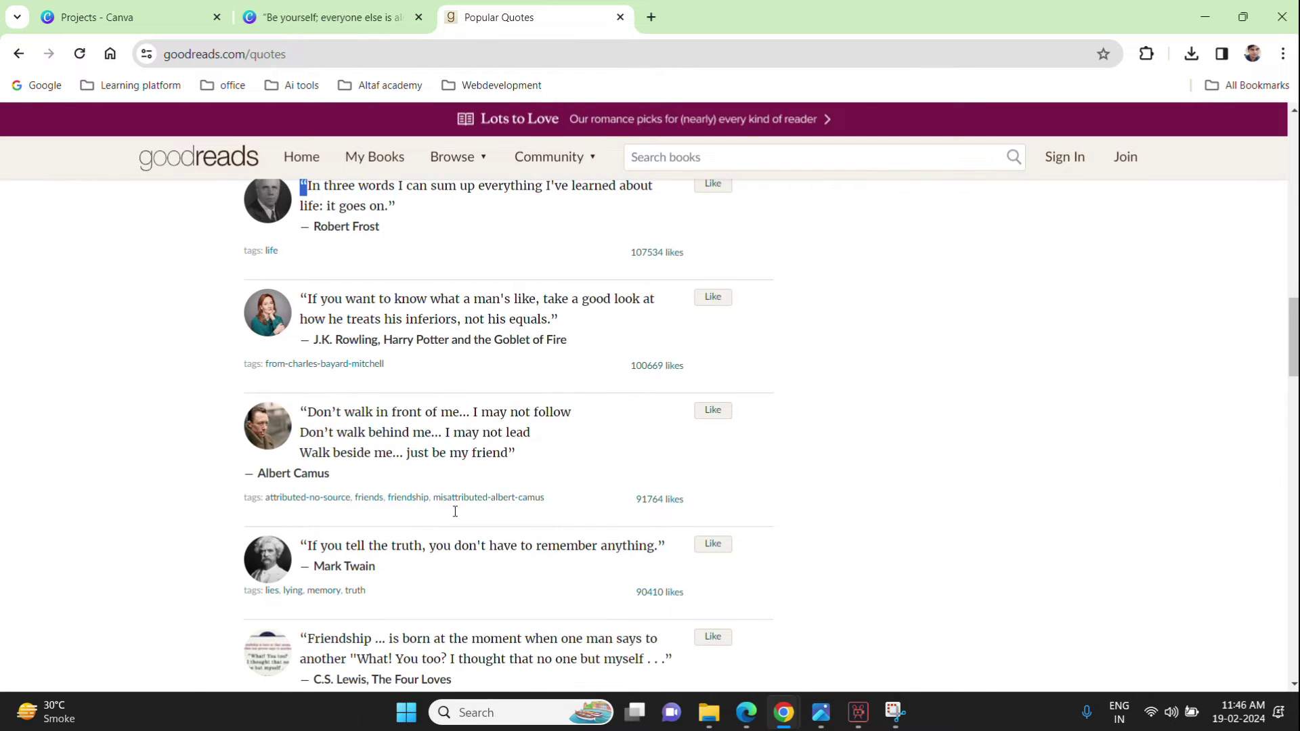
scroll(455, 511, down, 2)
scroll(455, 516, down, 4)
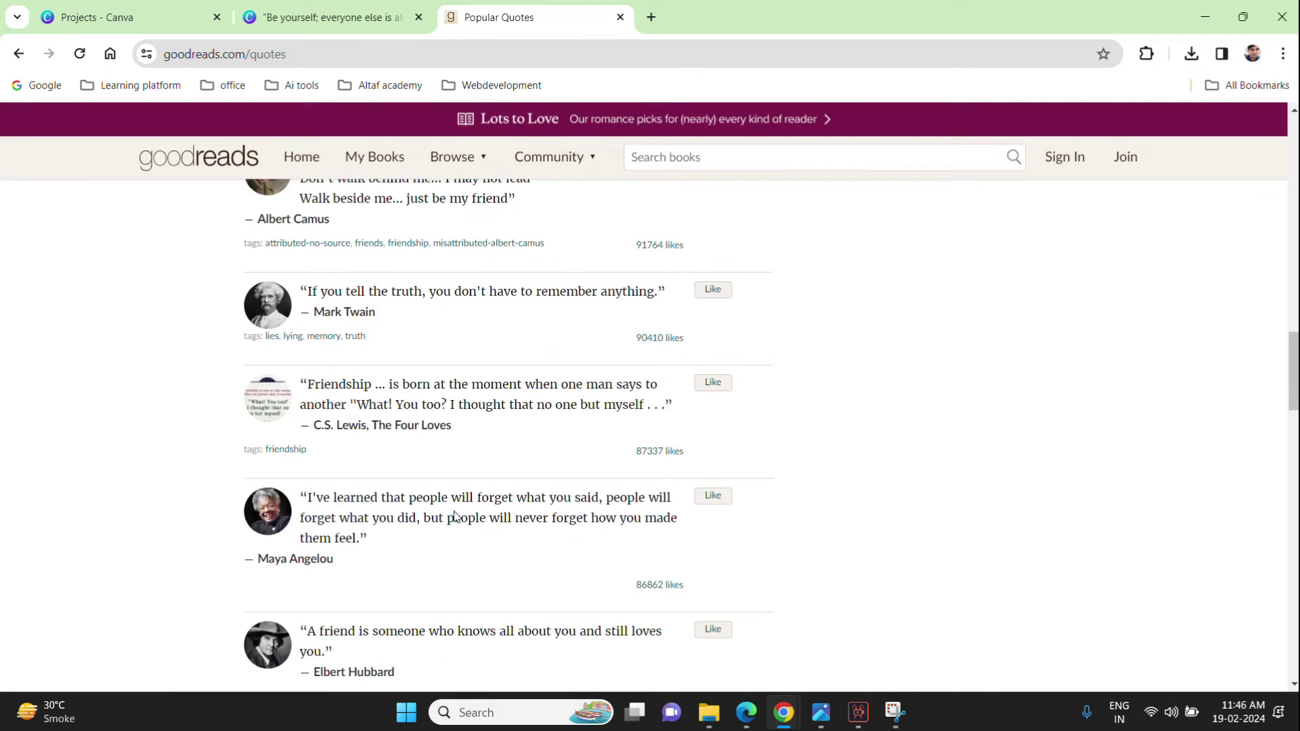
scroll(456, 517, down, 1)
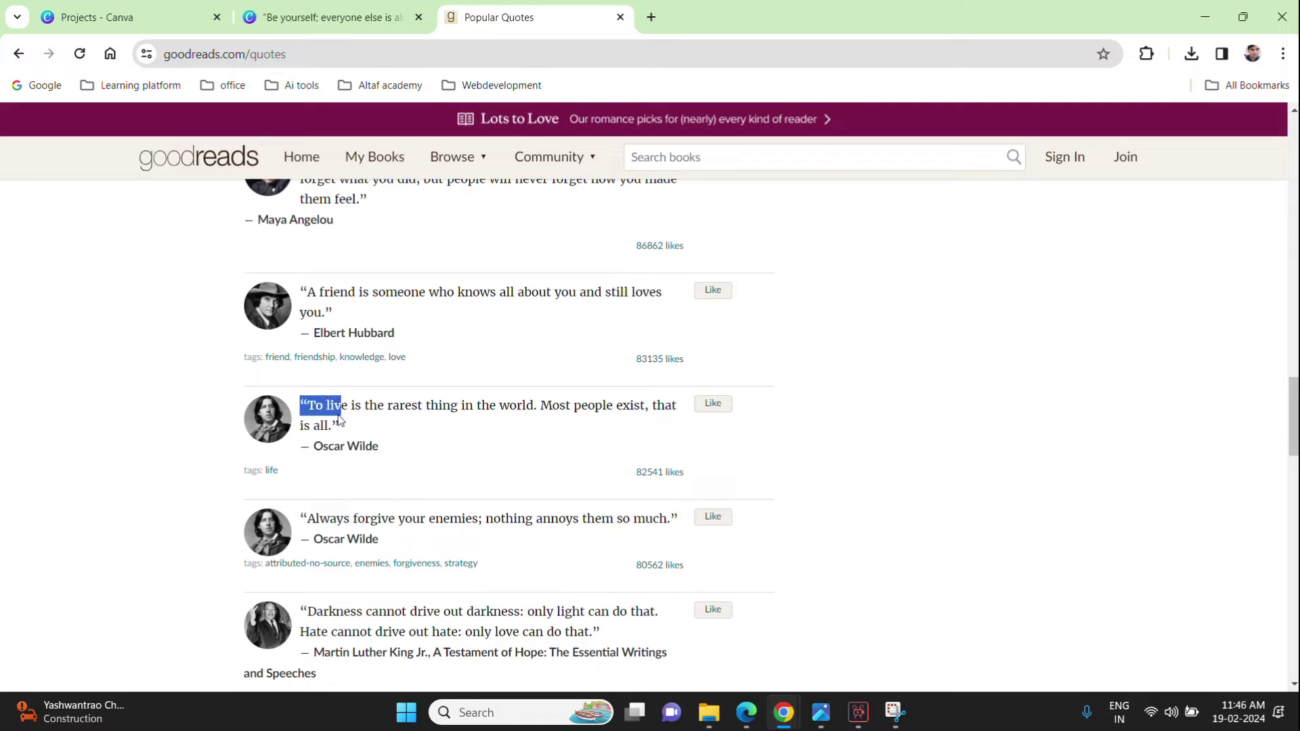
drag(337, 413, 349, 424)
key(ctrl+c)
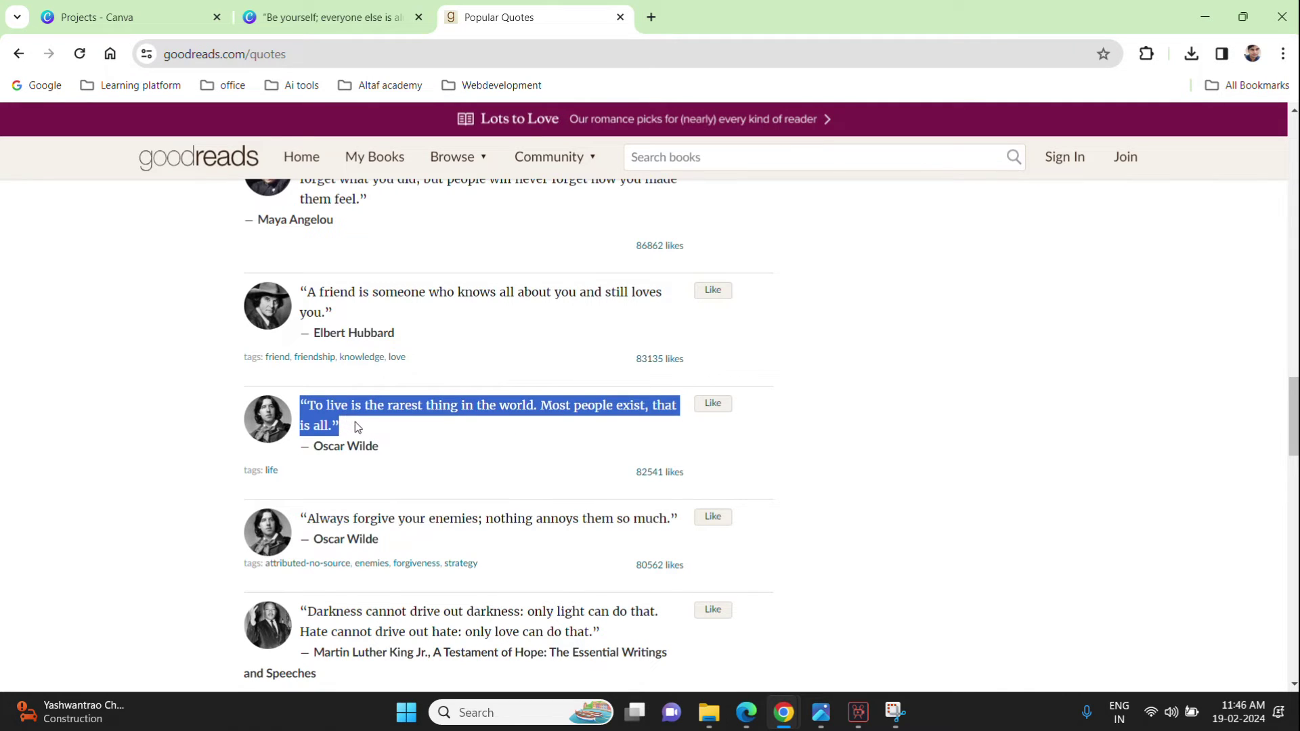
Step: Return to the Canva design and add a text box with the copied quote to page 2
click(379, 18)
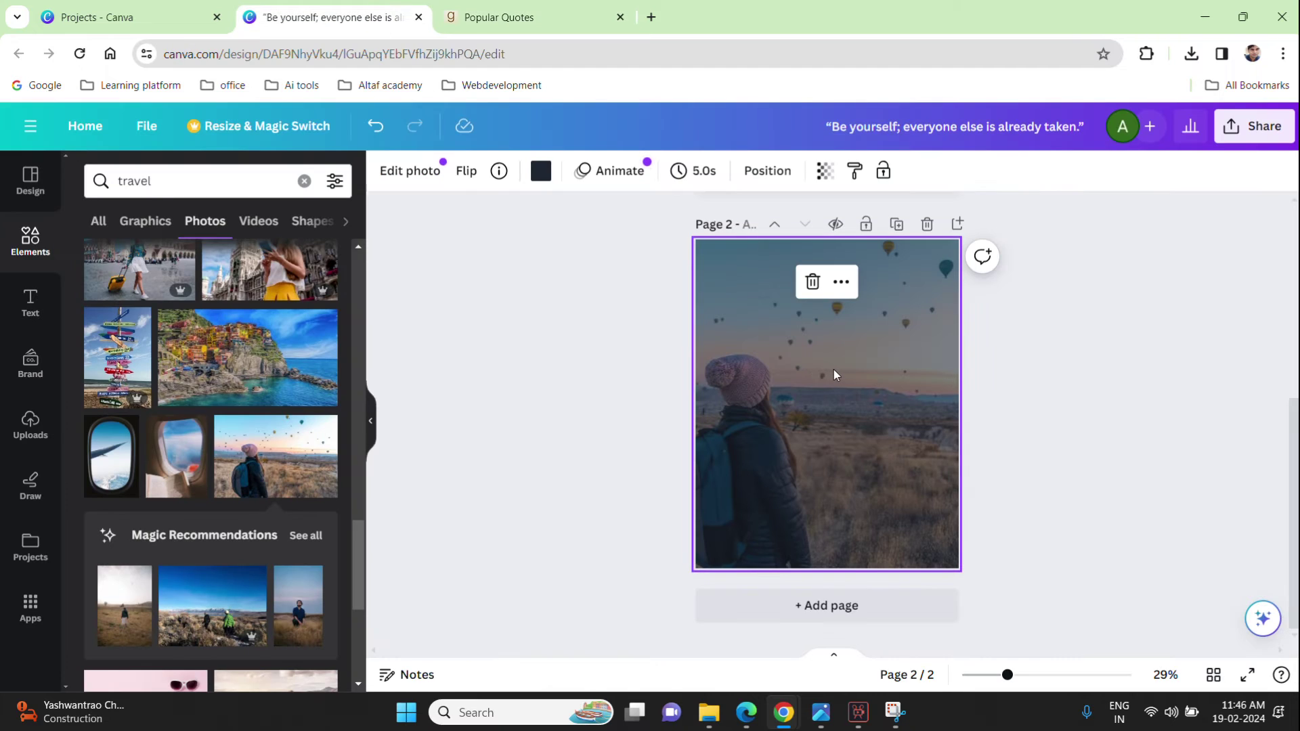
key(t)
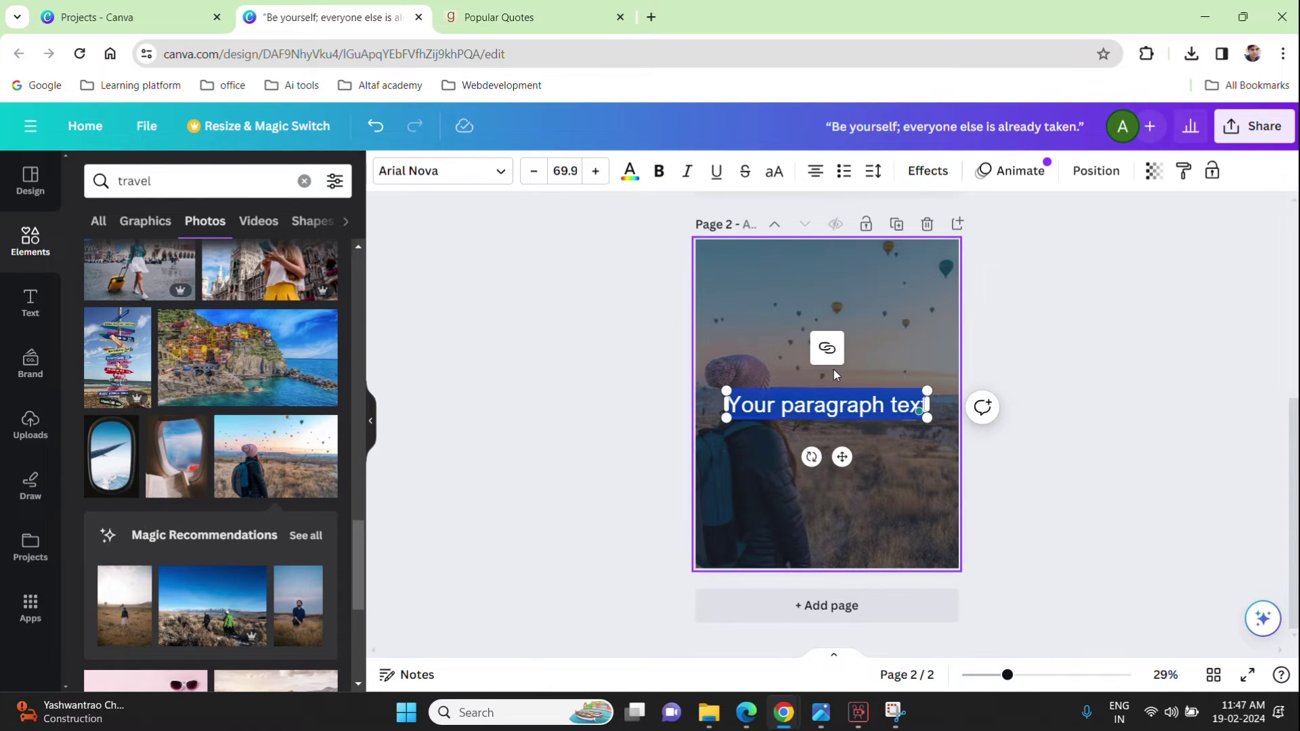
key(ctrl+v)
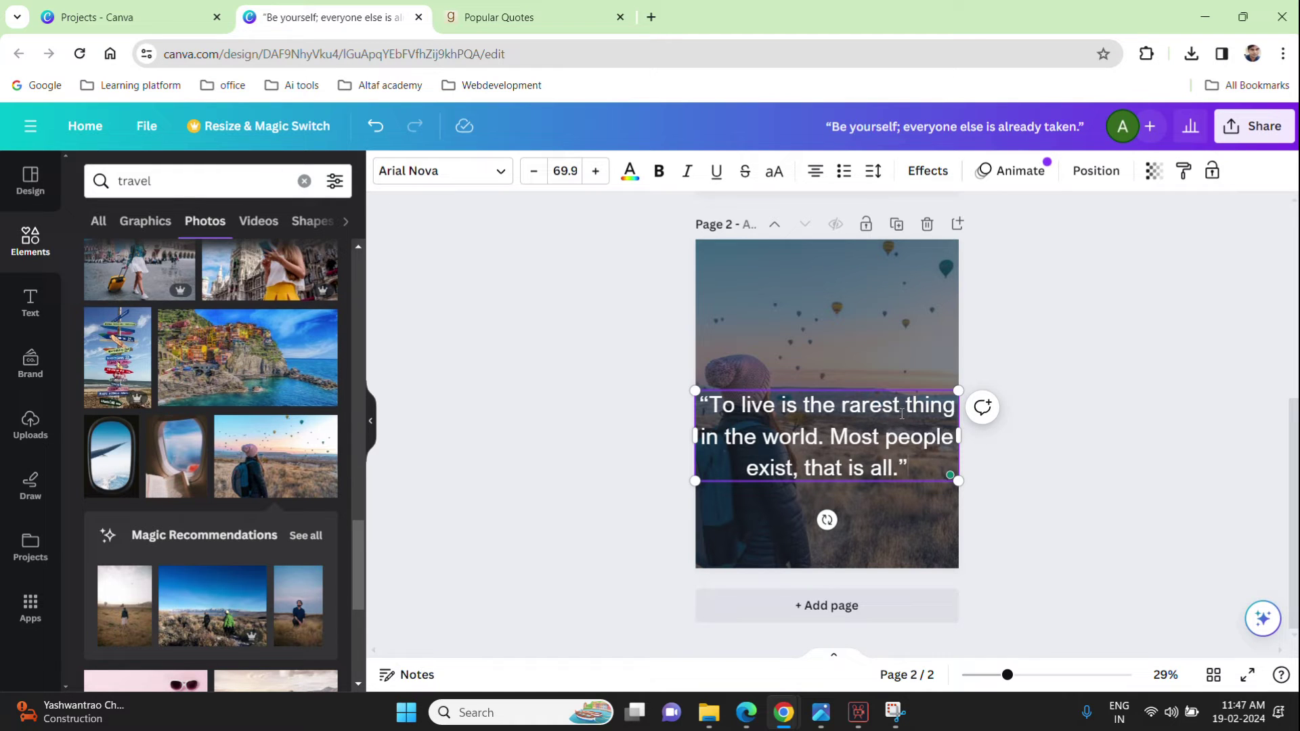
Step: Insert line breaks before “thing” and “Most” in the quote and narrow its text box so it wraps onto four lines
key(Return)
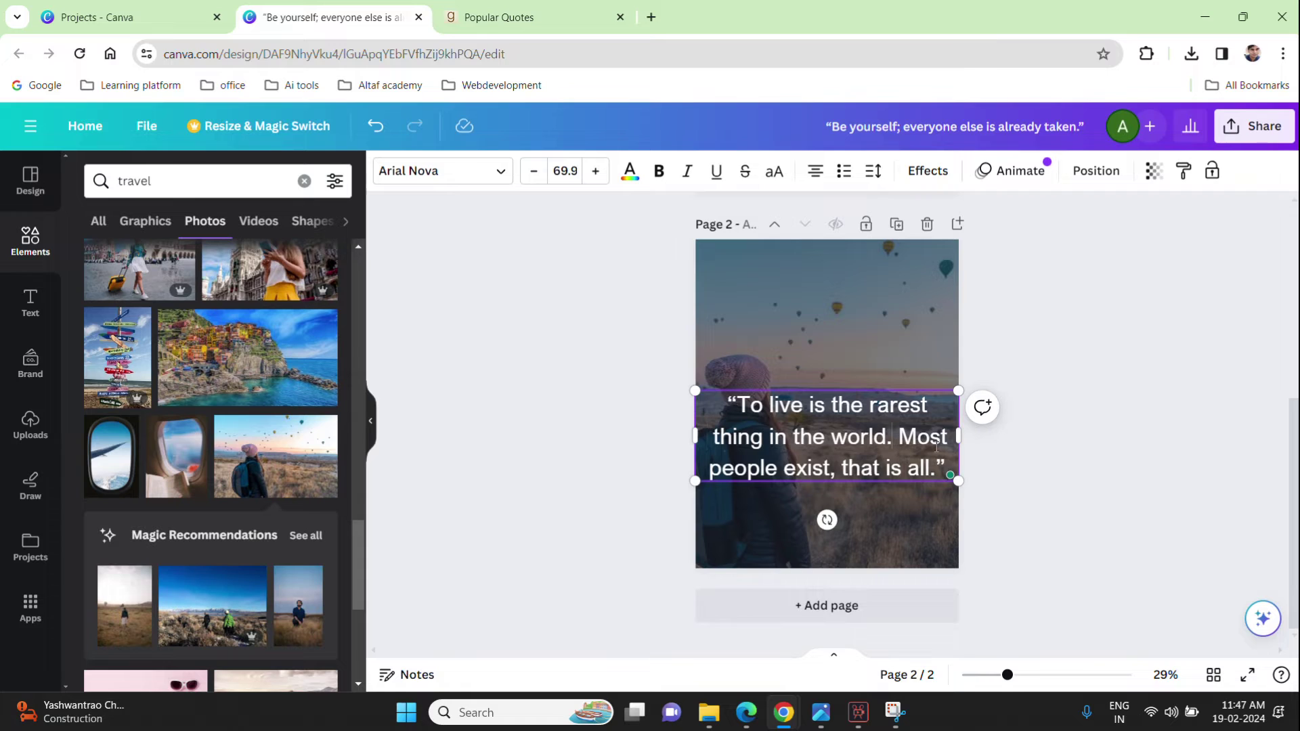
key(Return)
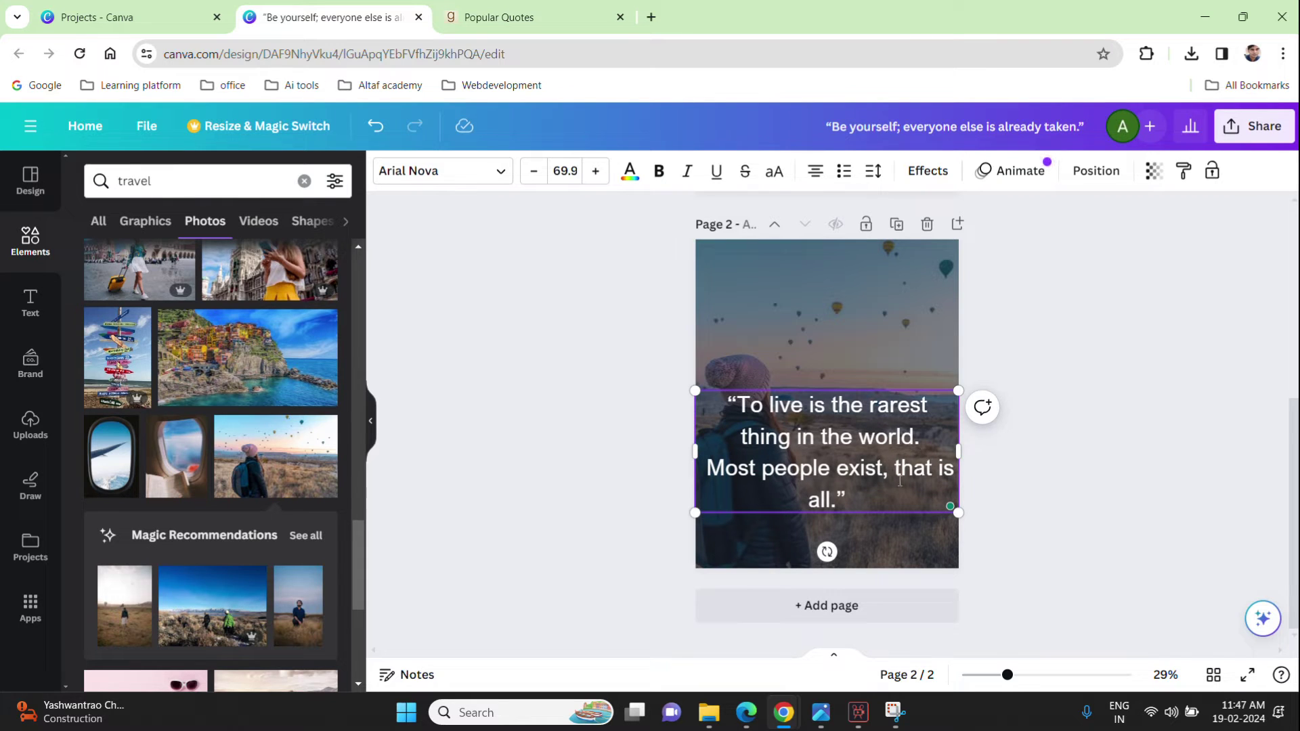
drag(958, 451, 927, 451)
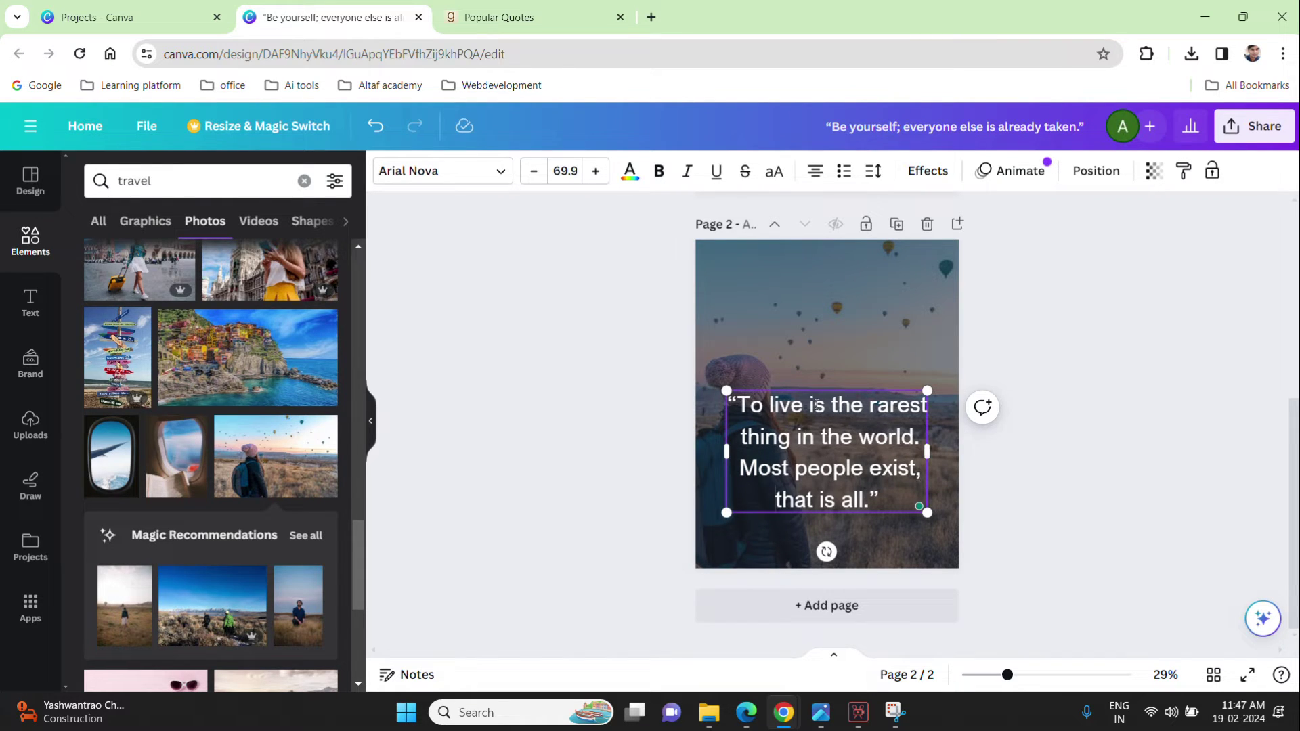
Step: Move the quote up and slightly right on page 2, over the sky area of the photo
click(861, 438)
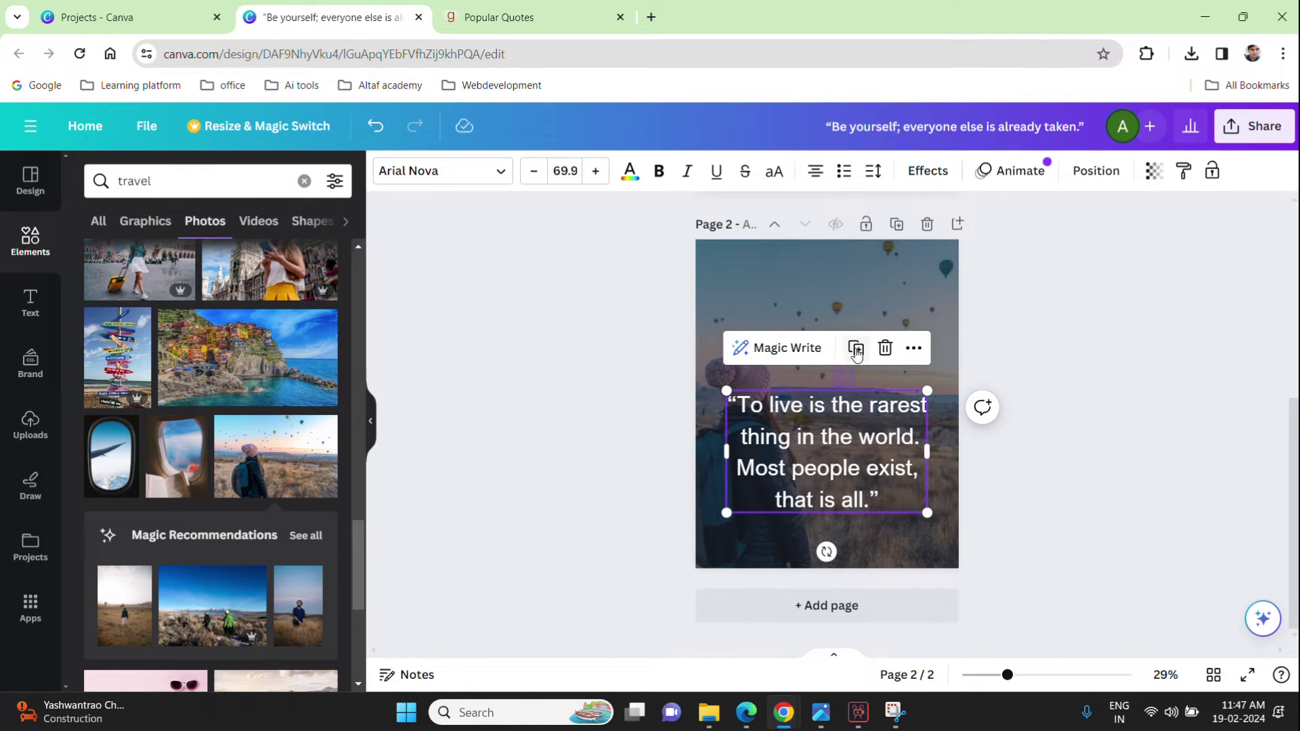
drag(834, 395, 866, 313)
click(1122, 414)
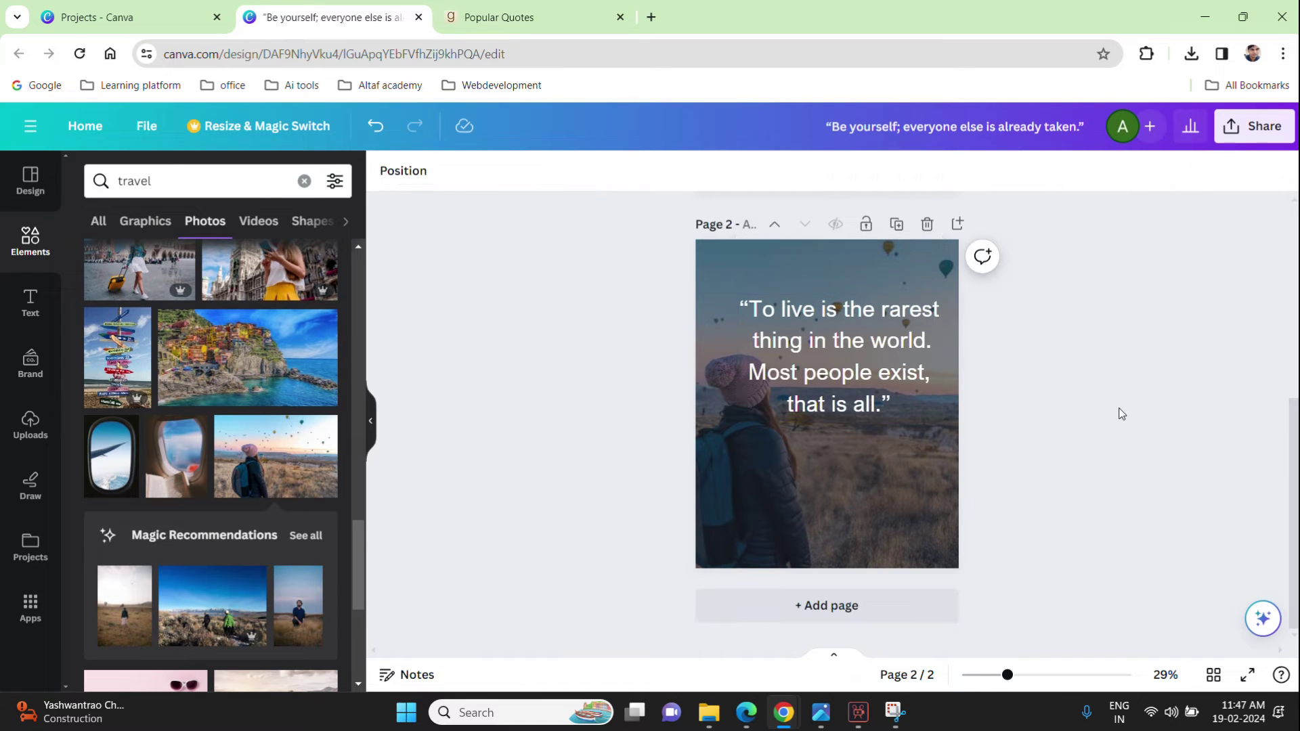
click(811, 346)
drag(811, 346, 817, 336)
click(1156, 459)
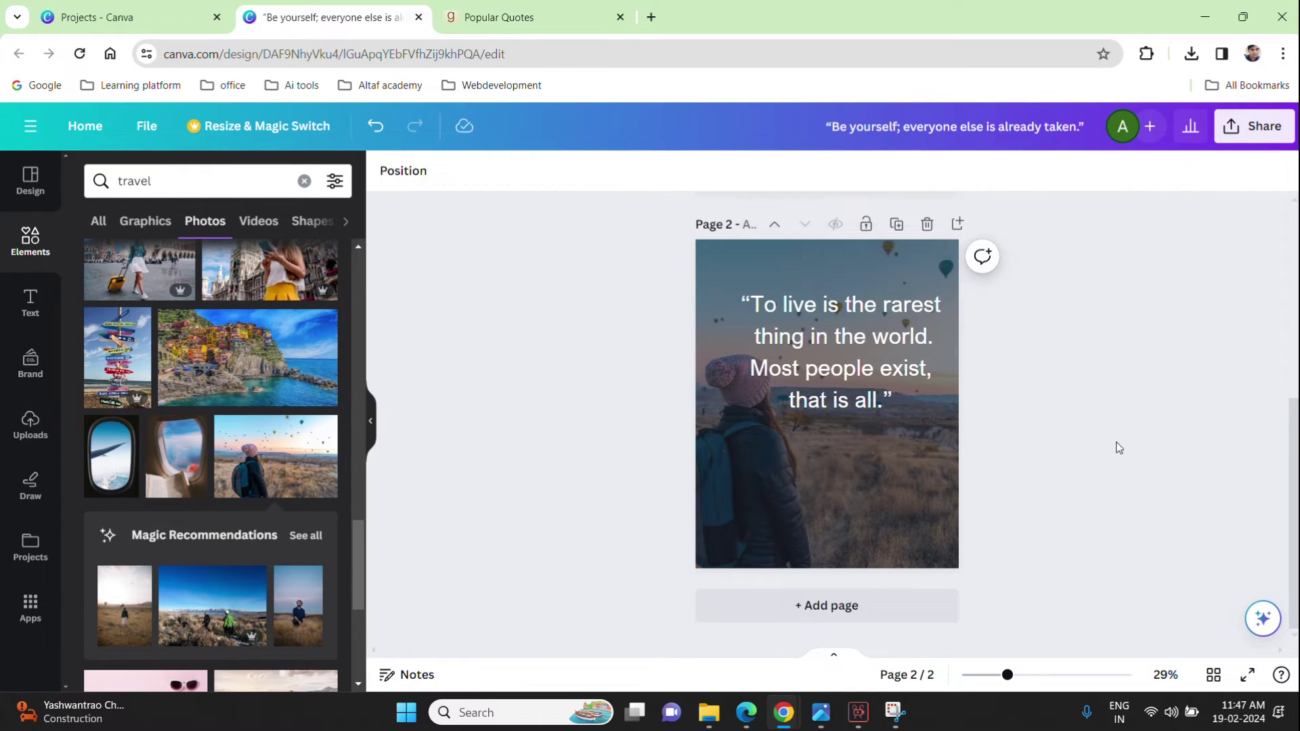
Step: Examine the font list and the document text styles available for the page 2 quote
click(789, 342)
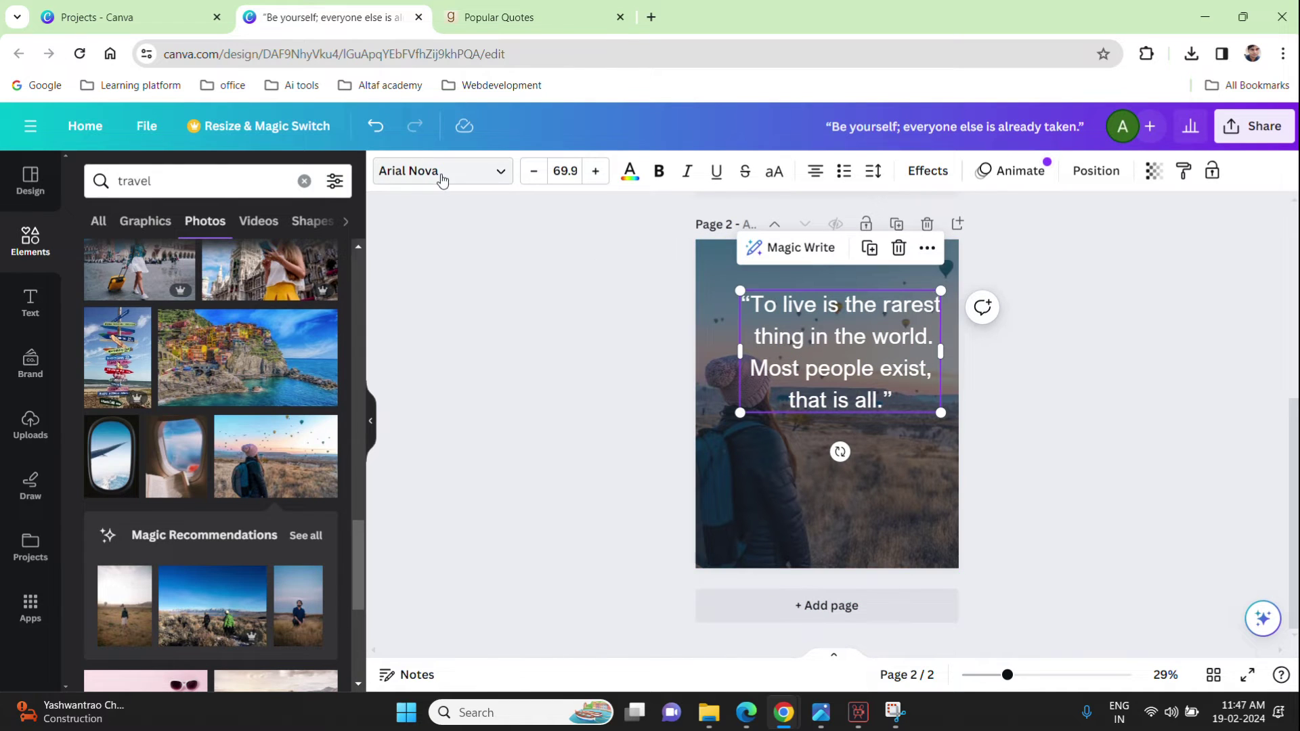
click(441, 173)
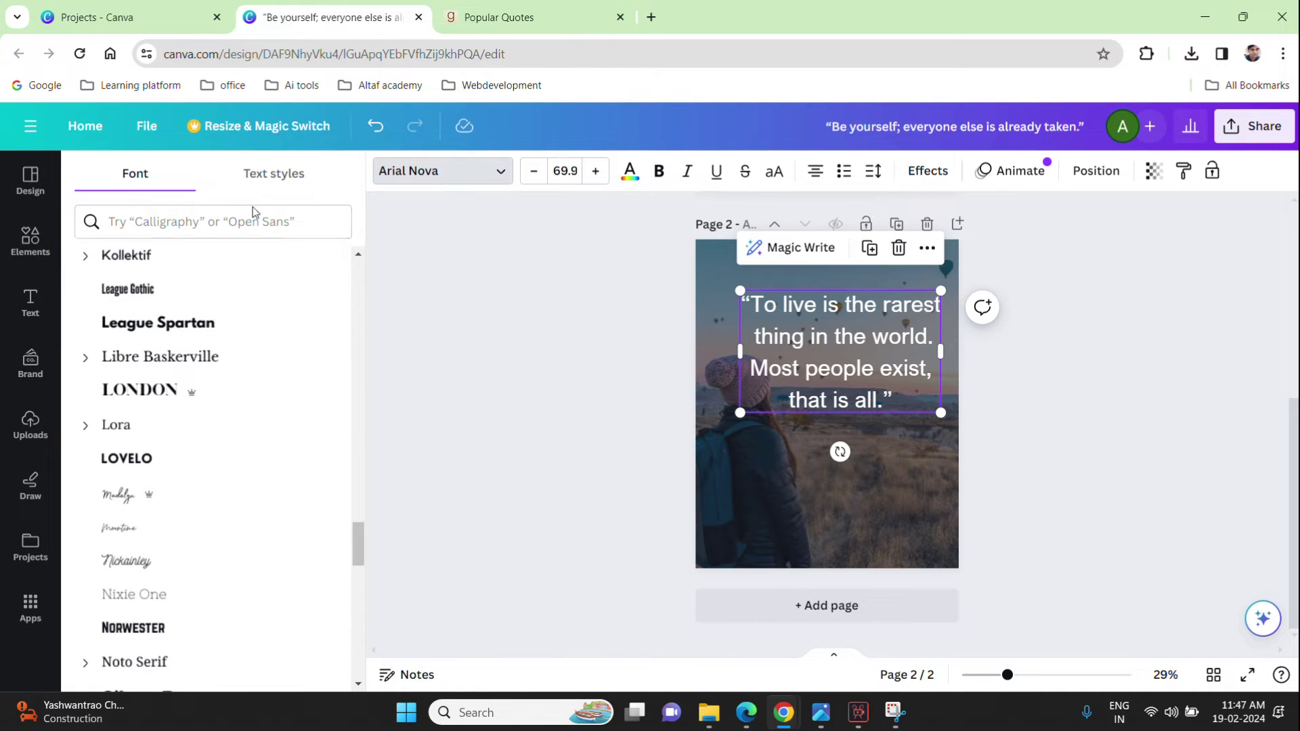
click(275, 176)
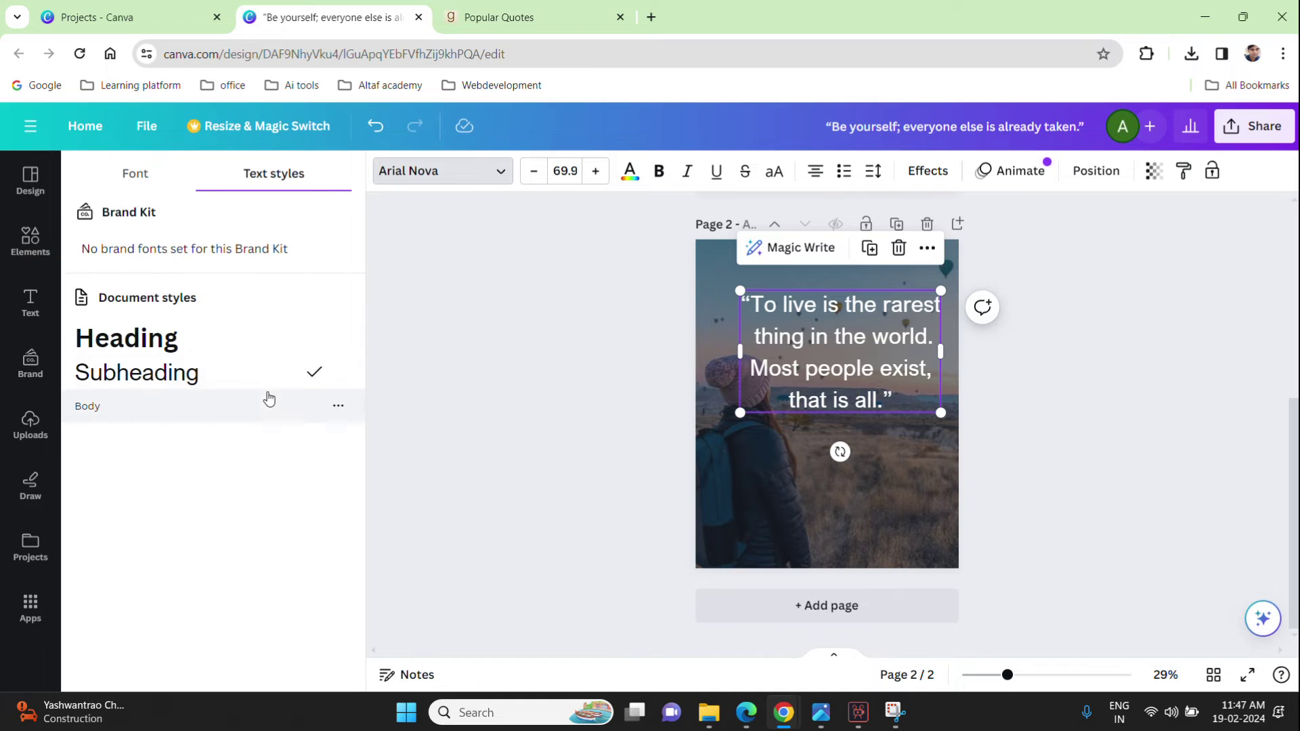
Step: Add the neon blue “Now Open!” font combination to page 2 and replace its text with the copied quote
click(30, 303)
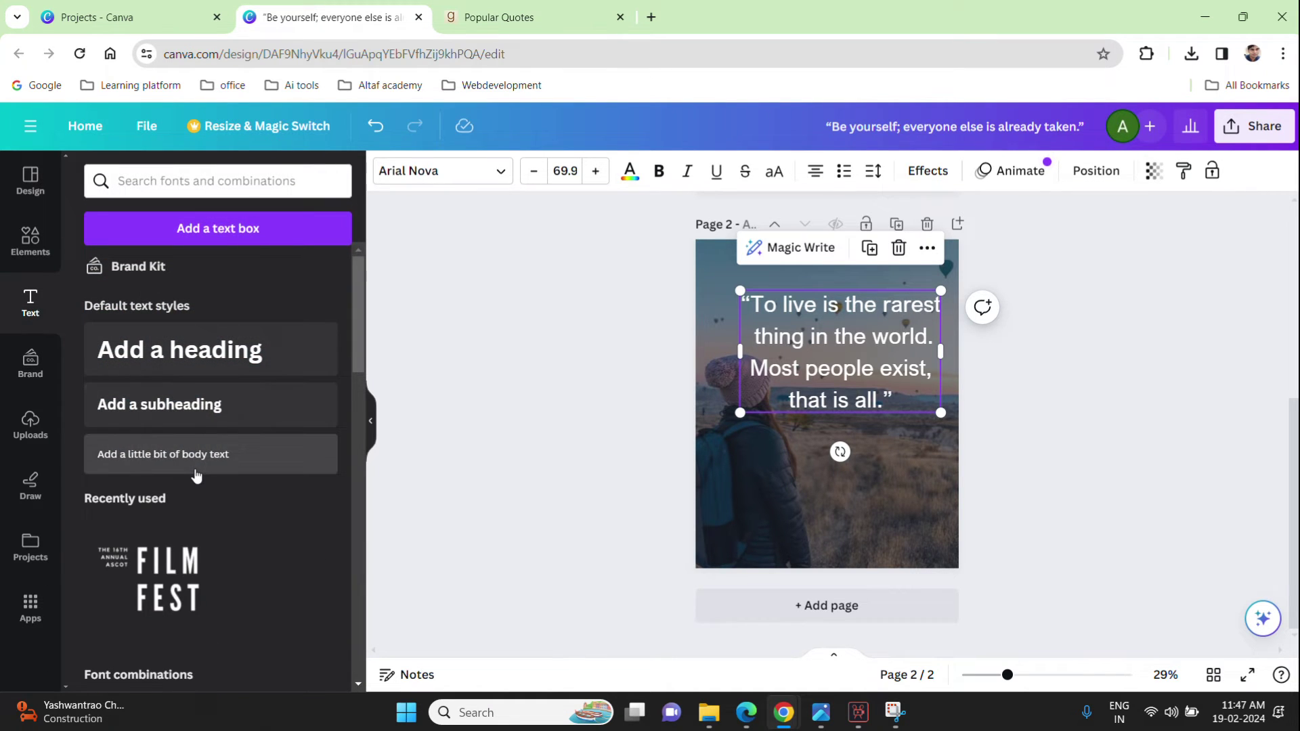
scroll(190, 474, down, 1)
scroll(189, 491, down, 3)
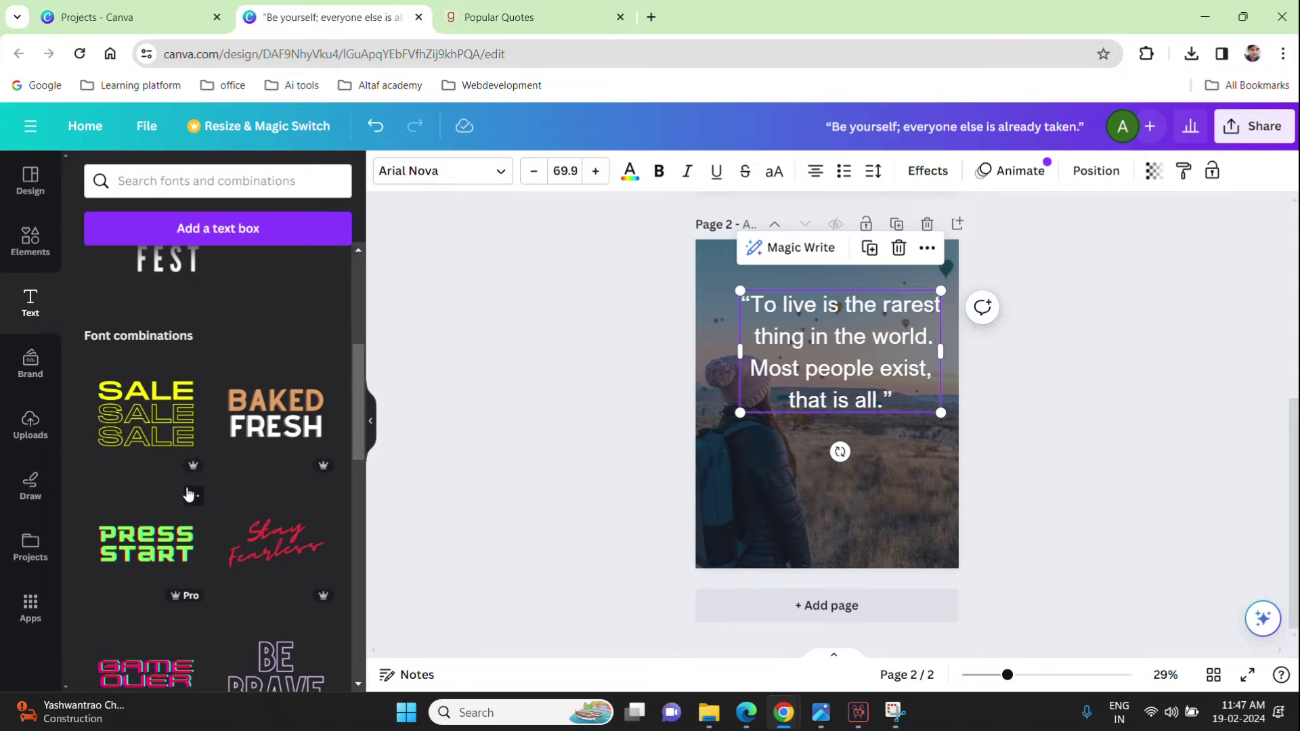
scroll(188, 492, down, 4)
scroll(186, 494, down, 3)
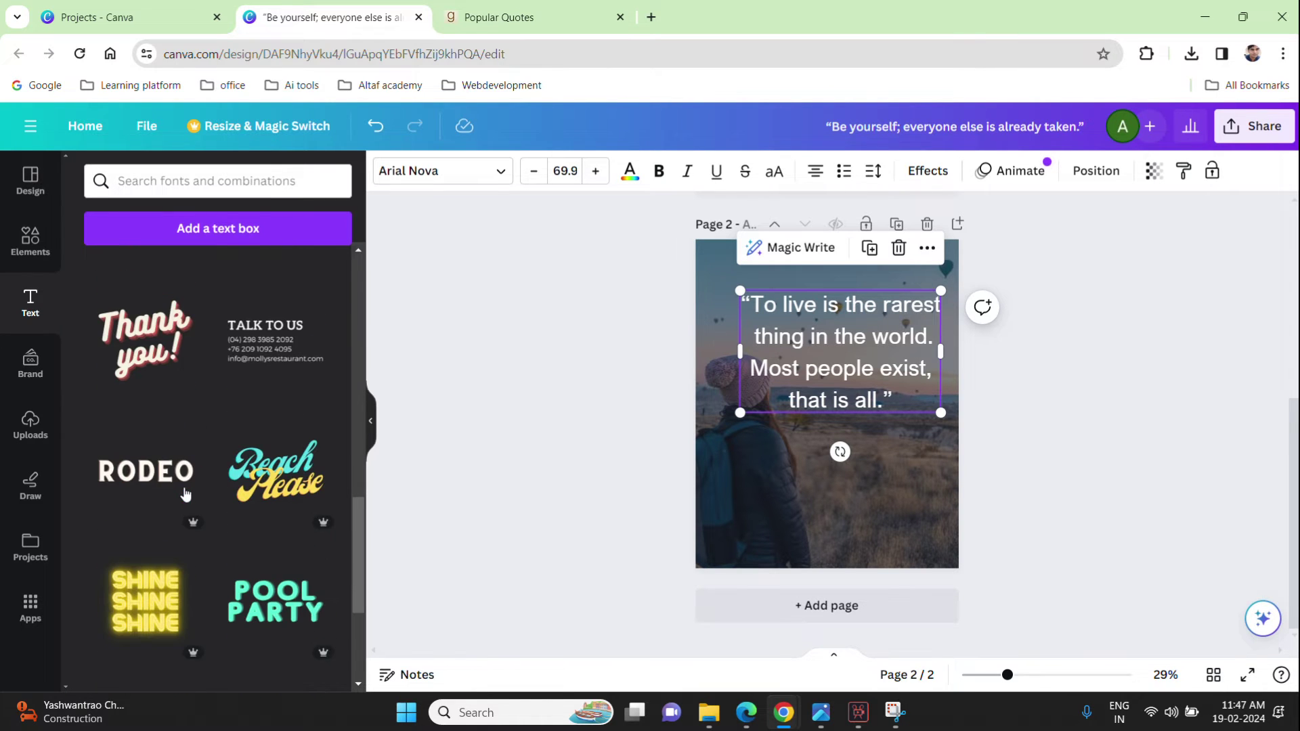
scroll(189, 491, down, 7)
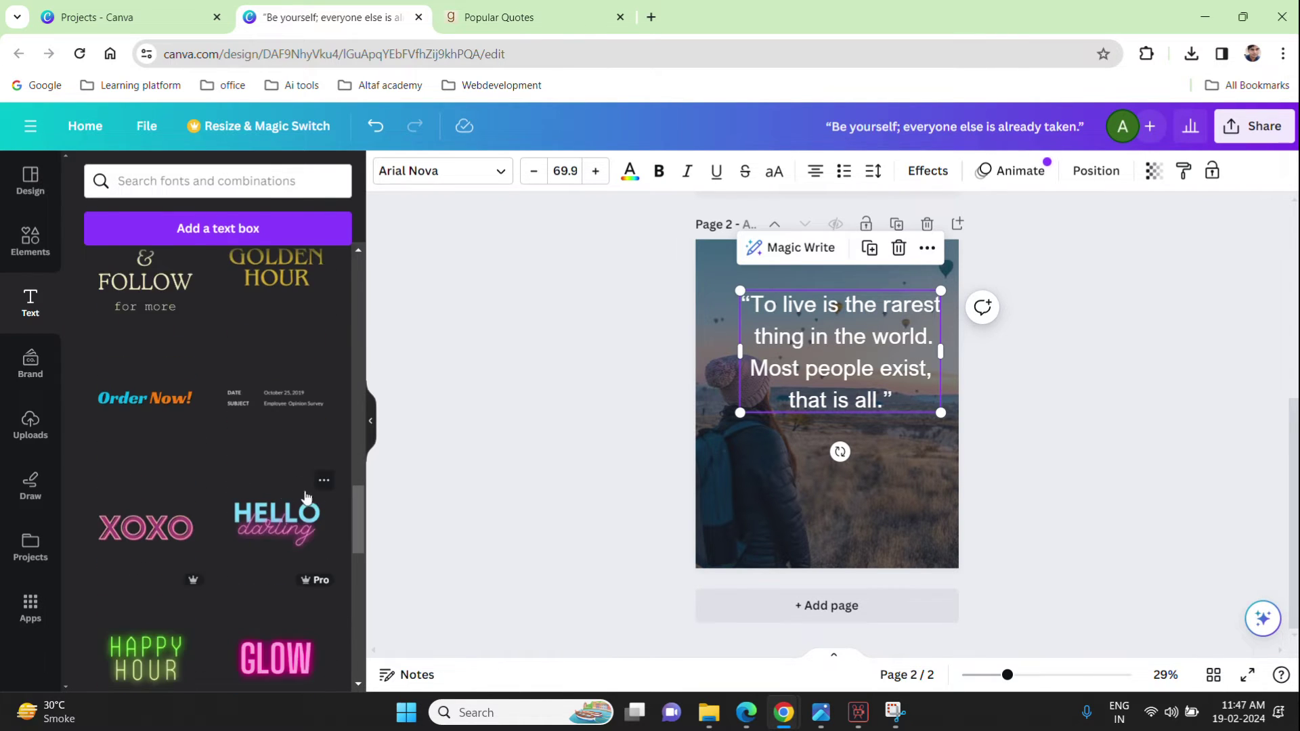
scroll(203, 474, down, 6)
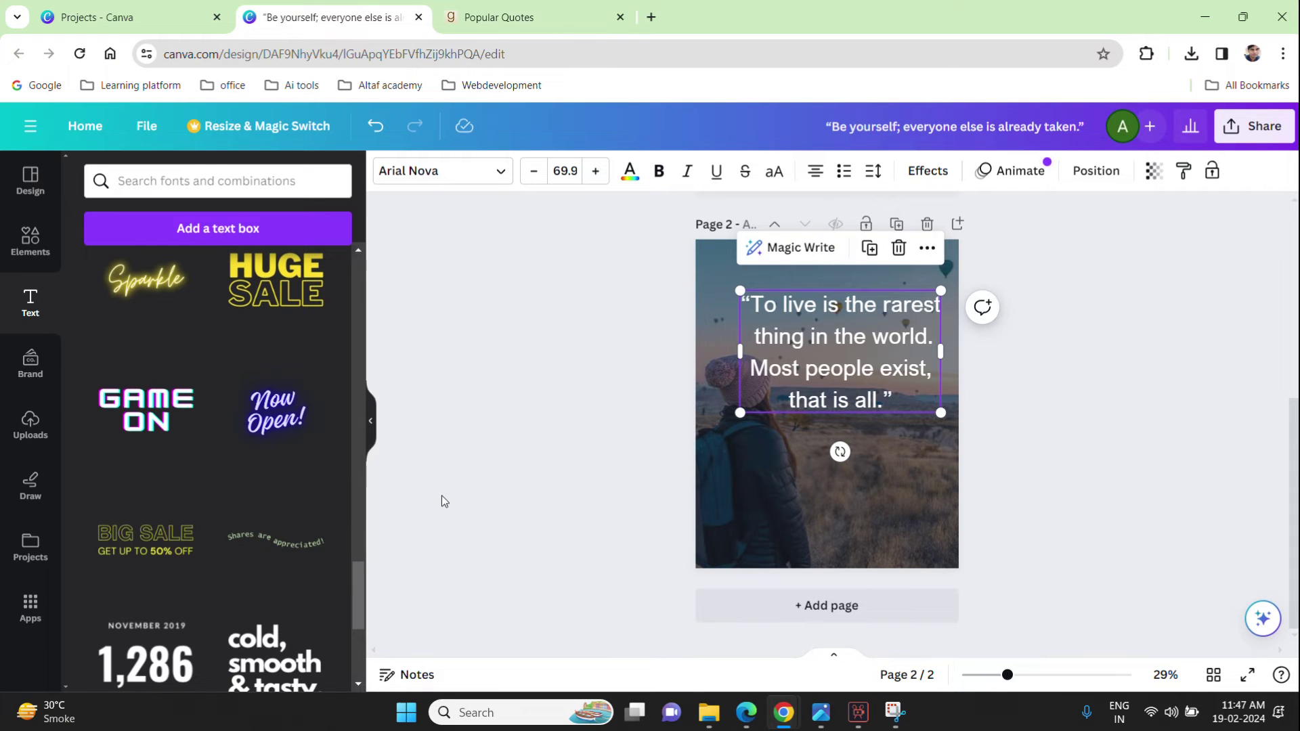
click(273, 427)
drag(812, 446, 743, 421)
double_click(842, 500)
text("To live is the rarest thing in the world. Most people exist, that is all.")
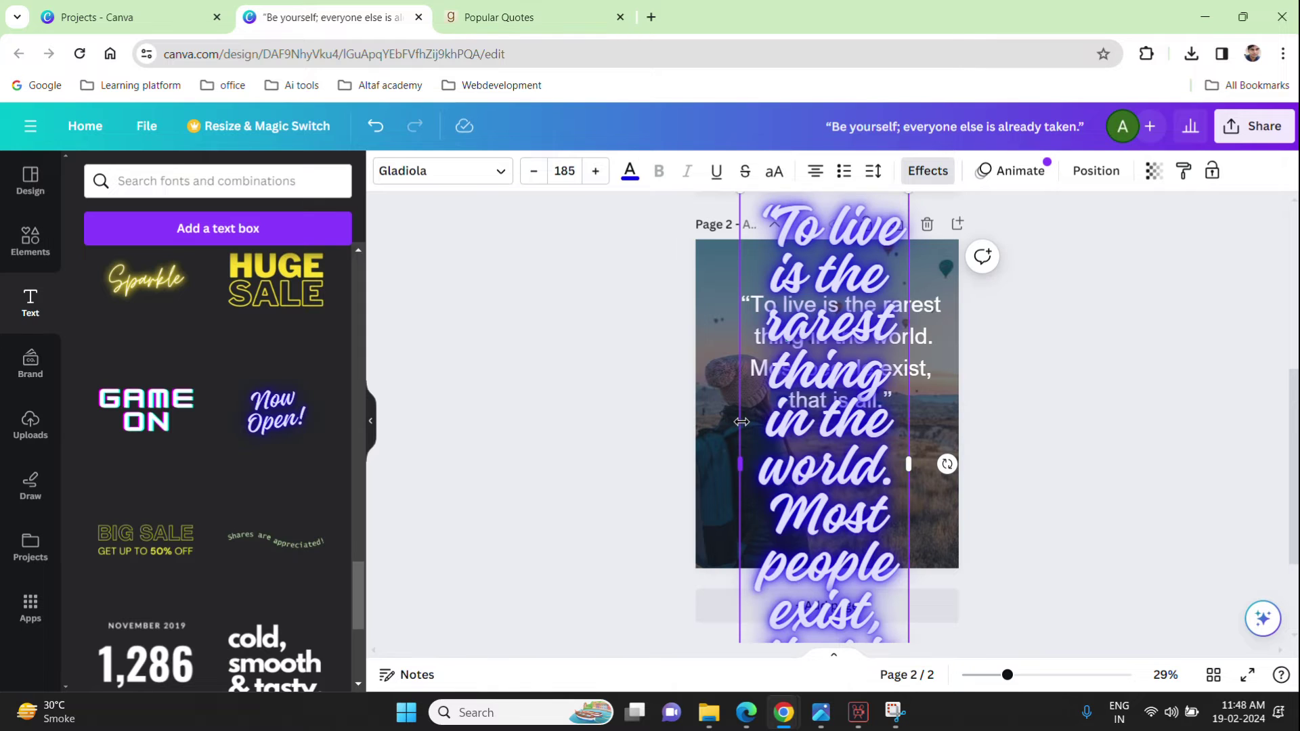
Step: Widen the neon quote's text box past the page's right edge and set its font size to 100
drag(912, 460, 1140, 444)
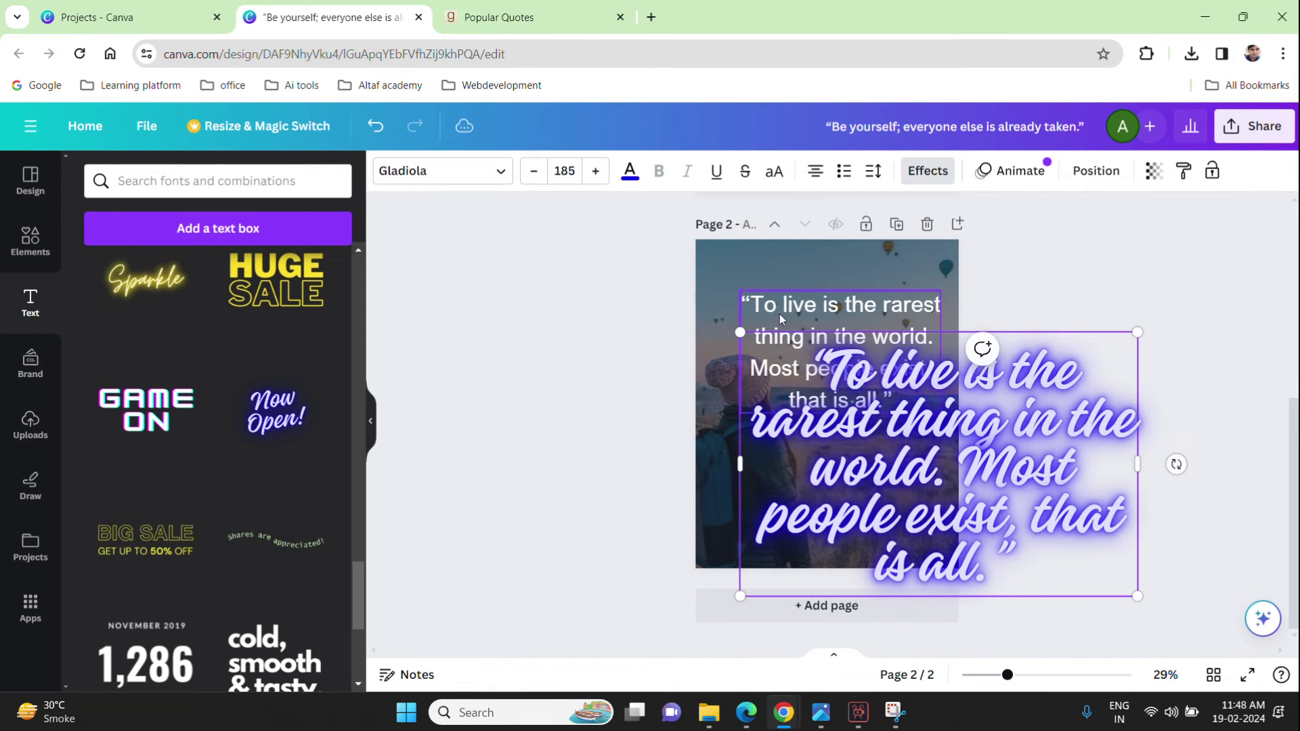
click(534, 172)
click(535, 172)
click(534, 172)
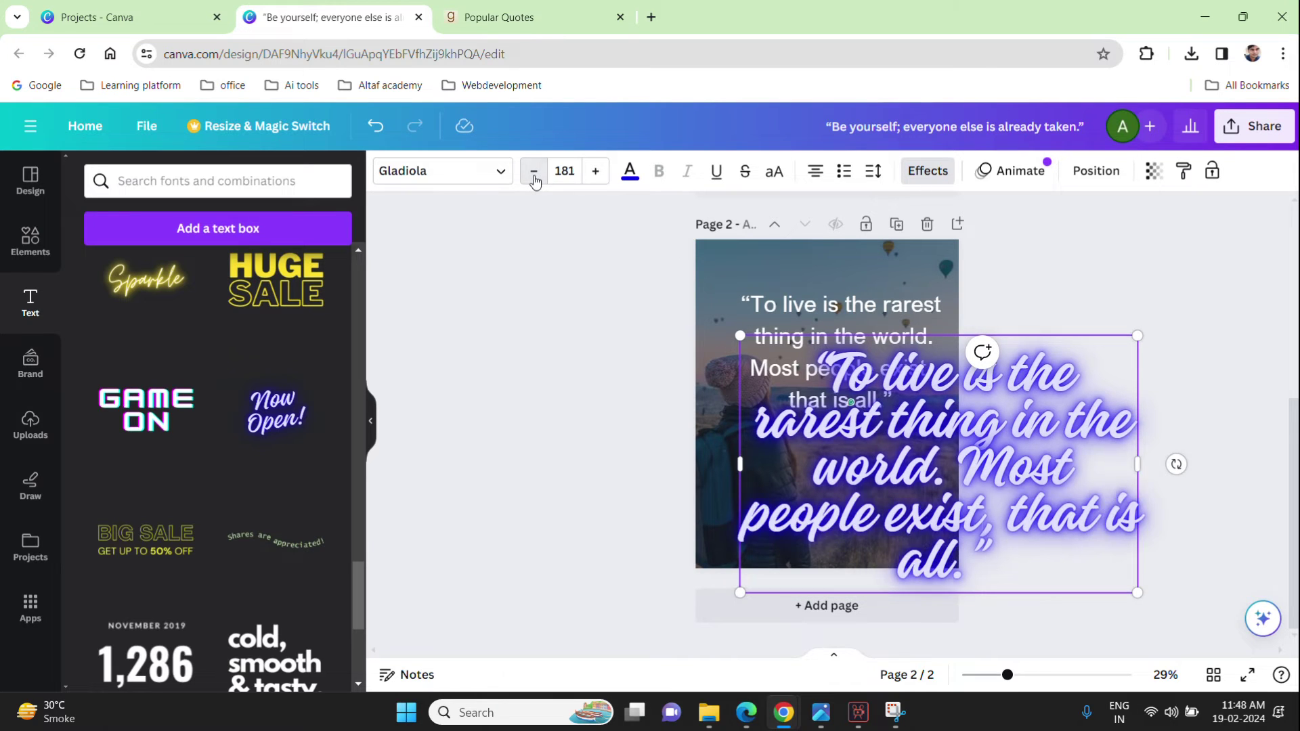
click(534, 172)
click(534, 172)
click(534, 172)
click(534, 172)
click(534, 172)
click(534, 172)
click(534, 172)
click(534, 172)
click(565, 171)
text(100)
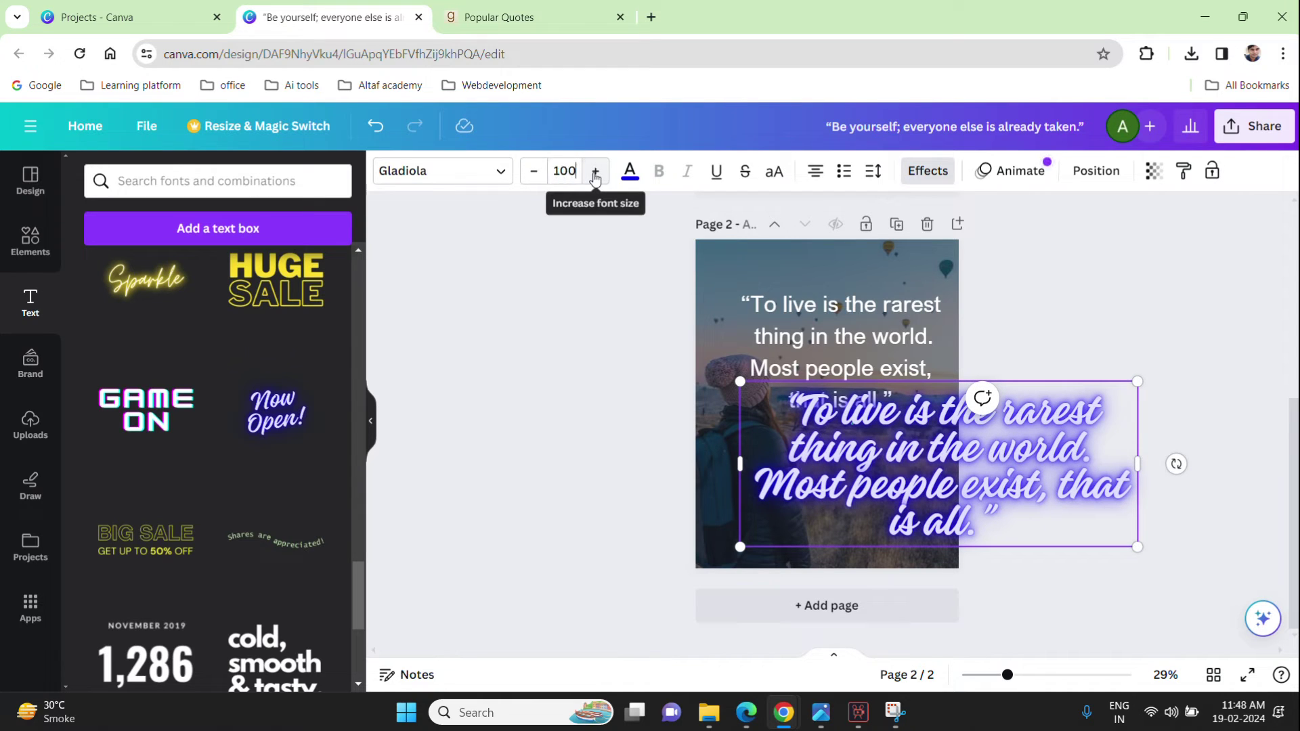
key(Return)
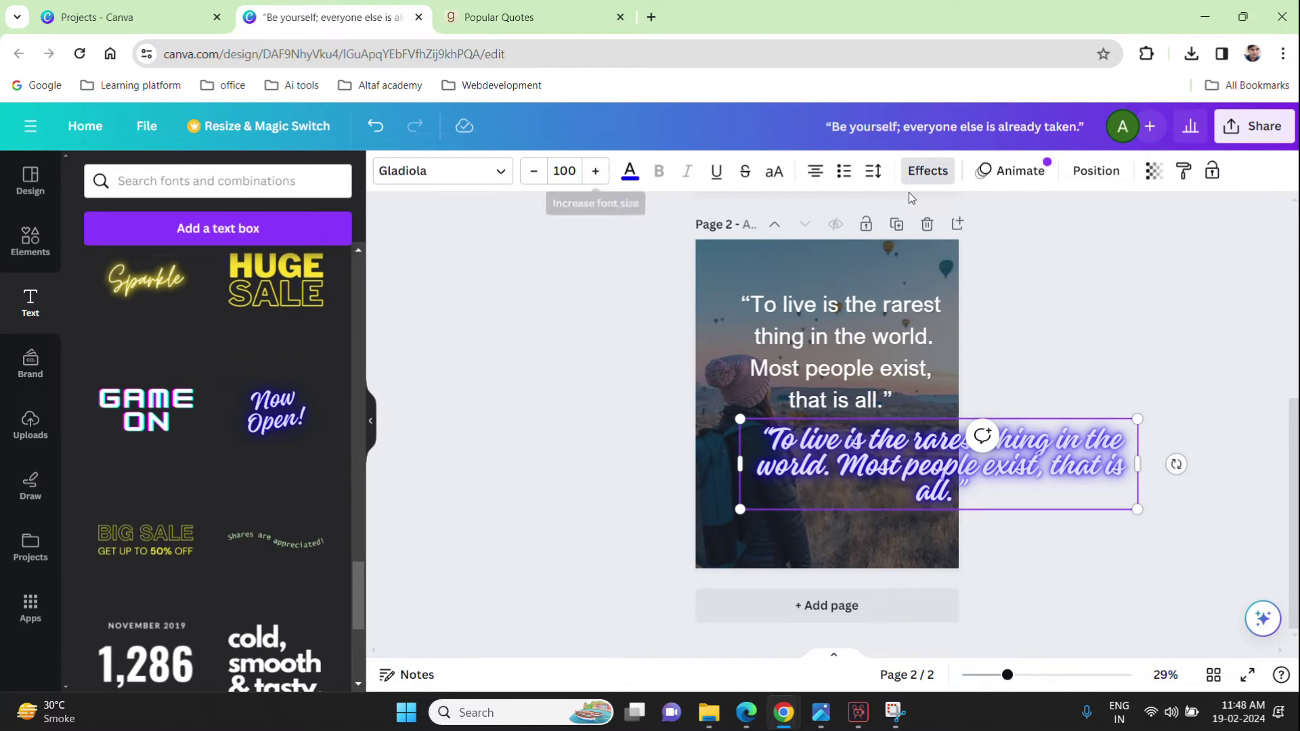
Step: Delete the “e” of “the” in the neon quote's first line and deselect the text box
click(983, 435)
click(982, 436)
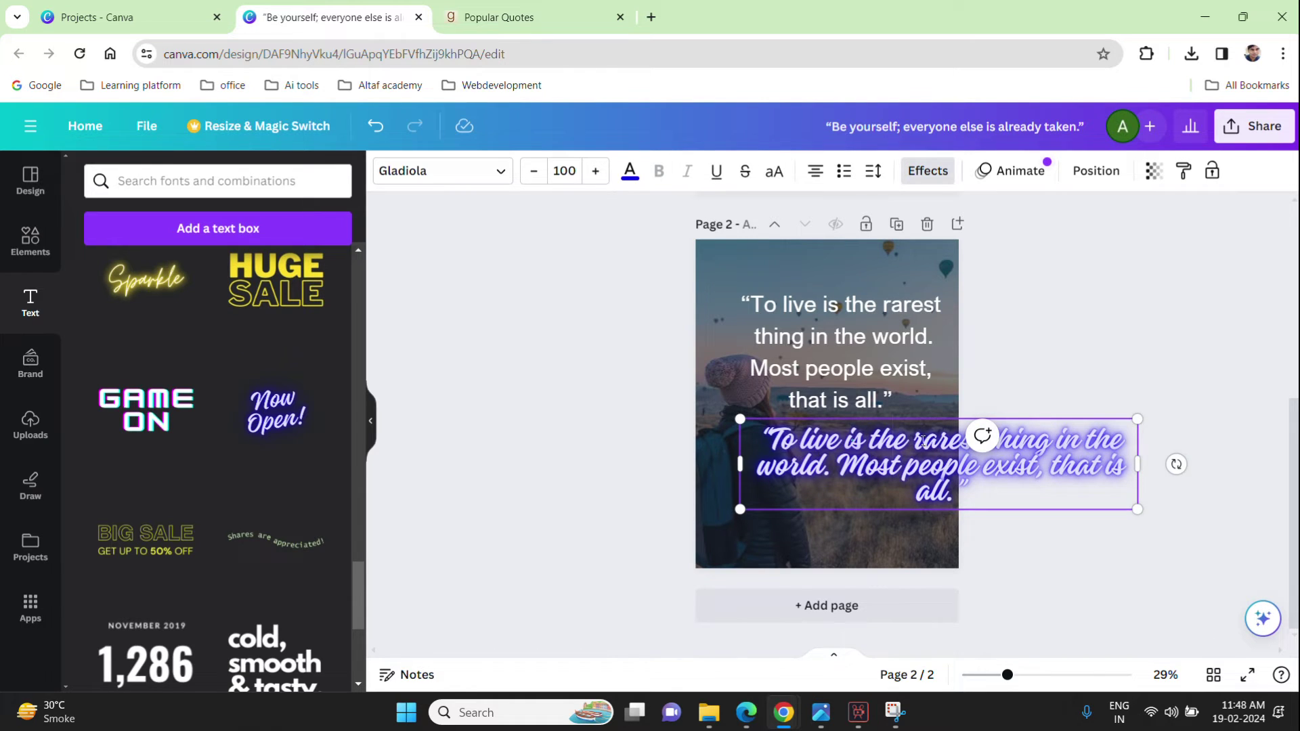
click(922, 441)
key(BackSpace)
click(1126, 499)
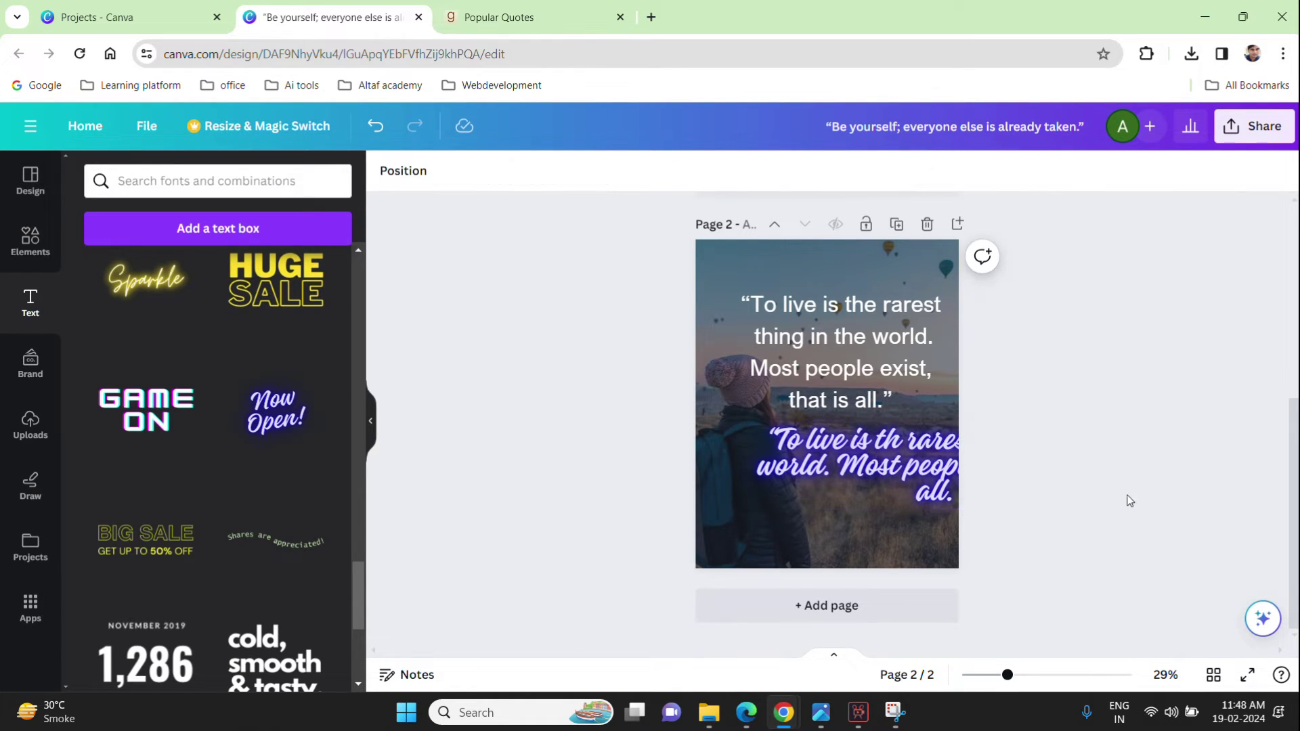
Step: Delete the neon quote from page 2 and change the remaining white quote to uppercase
click(892, 468)
key(Delete)
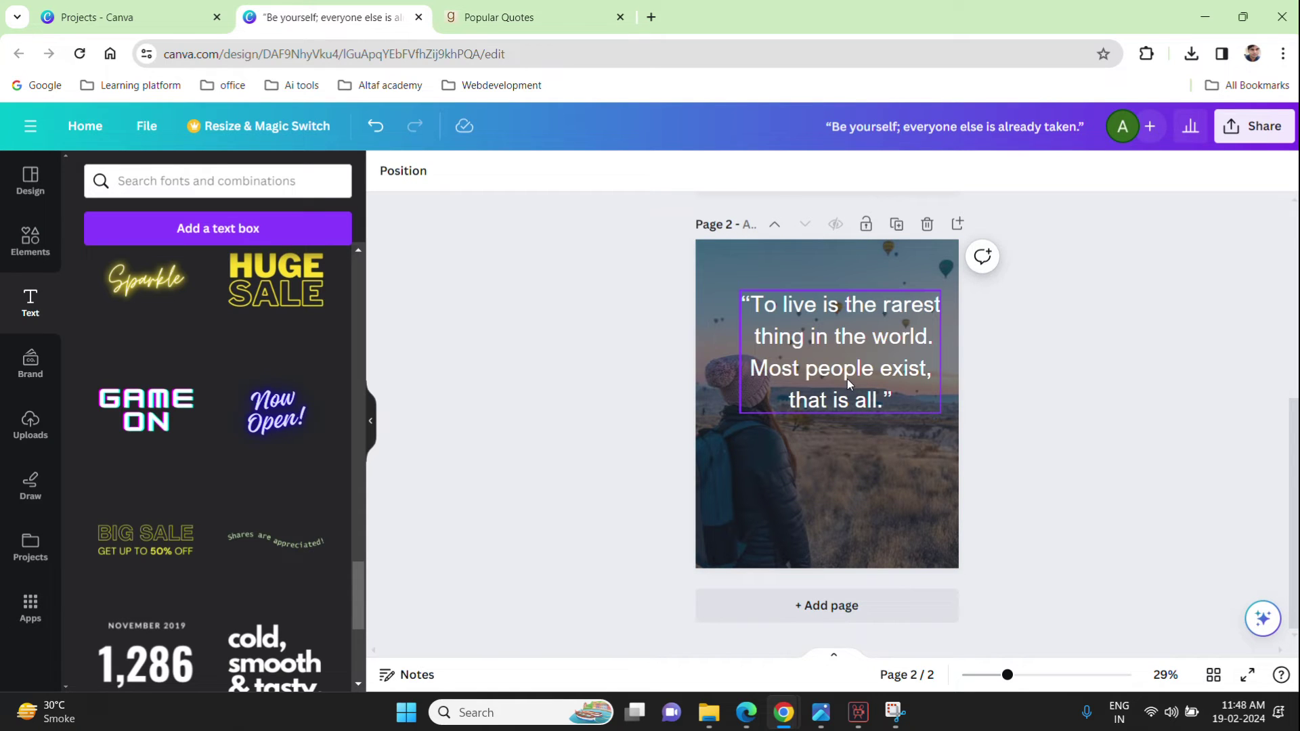
click(825, 348)
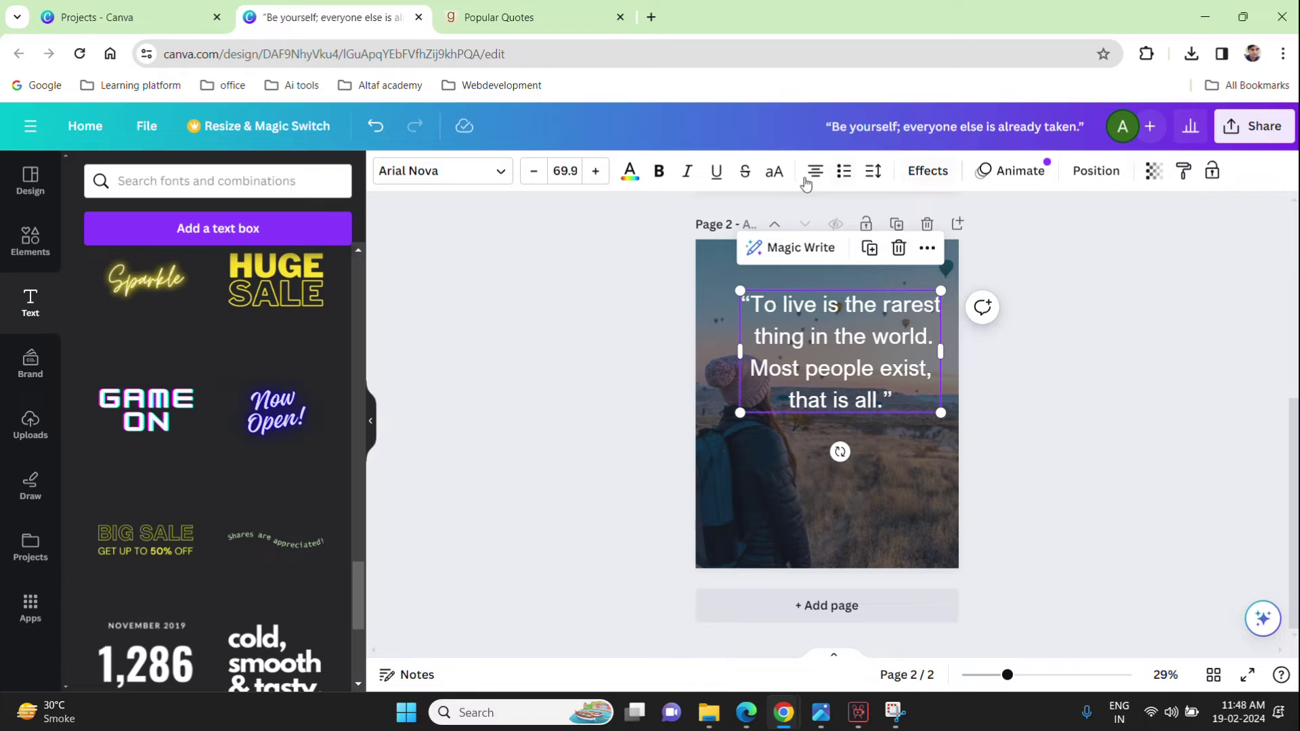
click(775, 171)
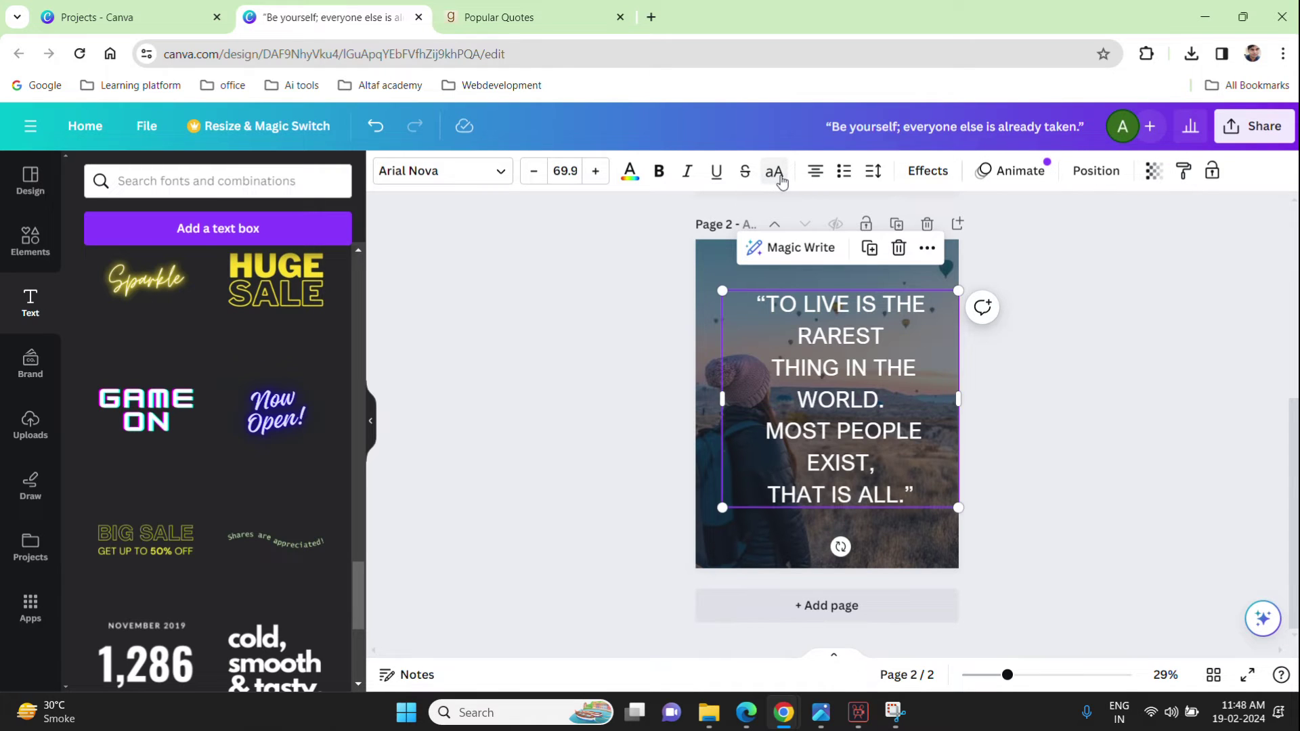
Step: Widen the uppercase quote's text box towards the page's left edge and set its font size to 60
drag(720, 397, 703, 395)
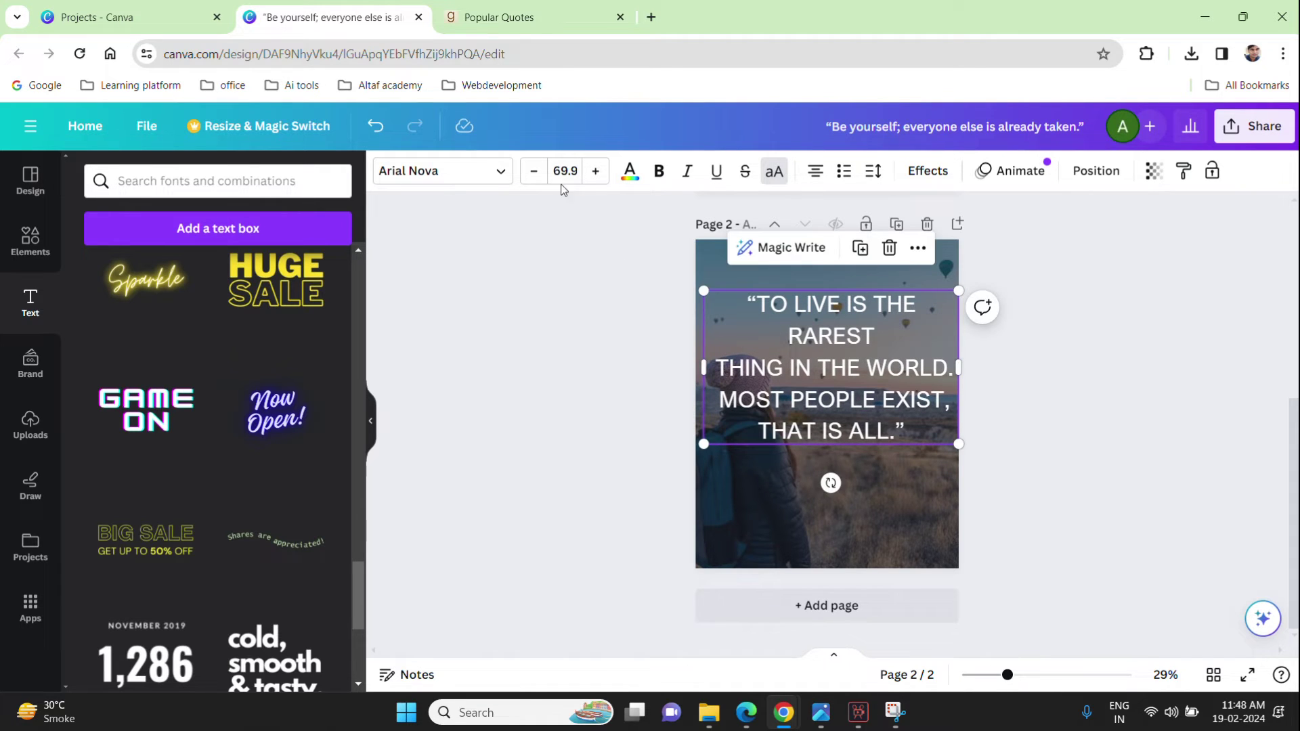
click(562, 177)
text(5)
key(Return)
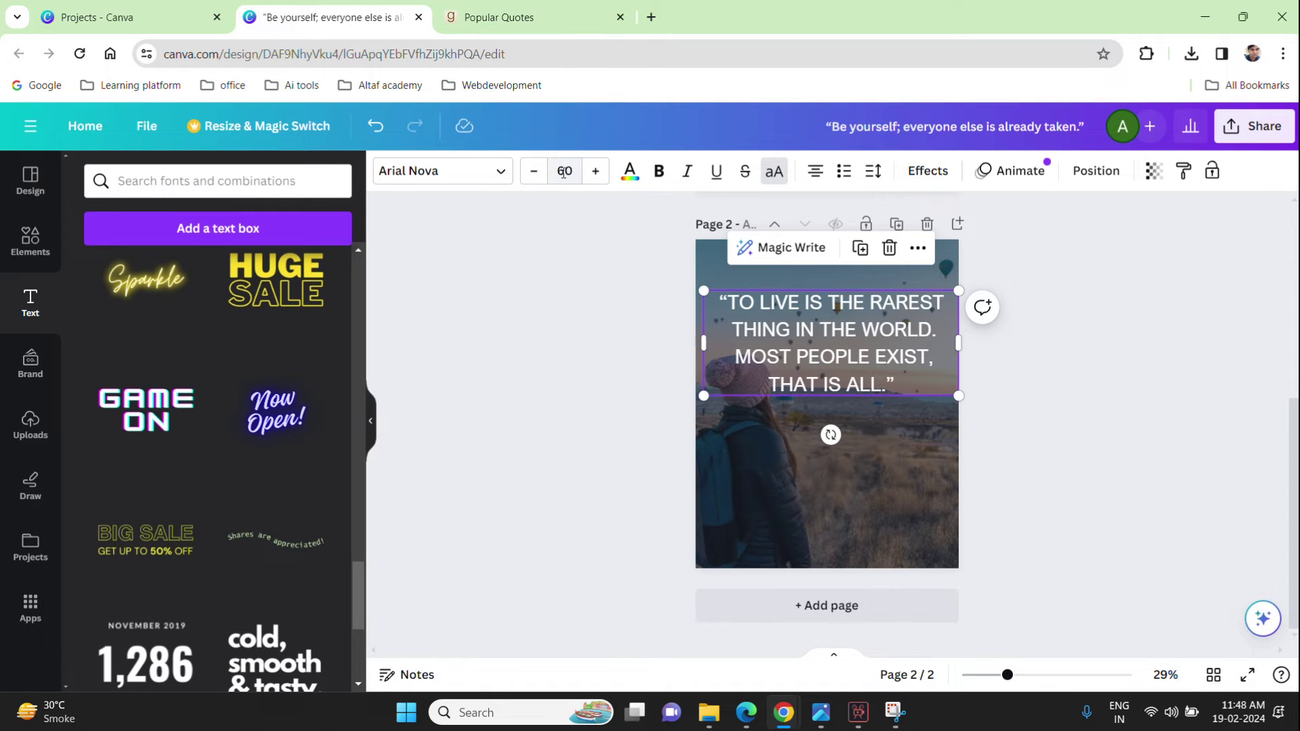
Step: Move the quote down and to the right, and narrow its text box to about three quarters of the page width
click(851, 354)
drag(850, 353, 904, 393)
drag(1017, 402, 973, 396)
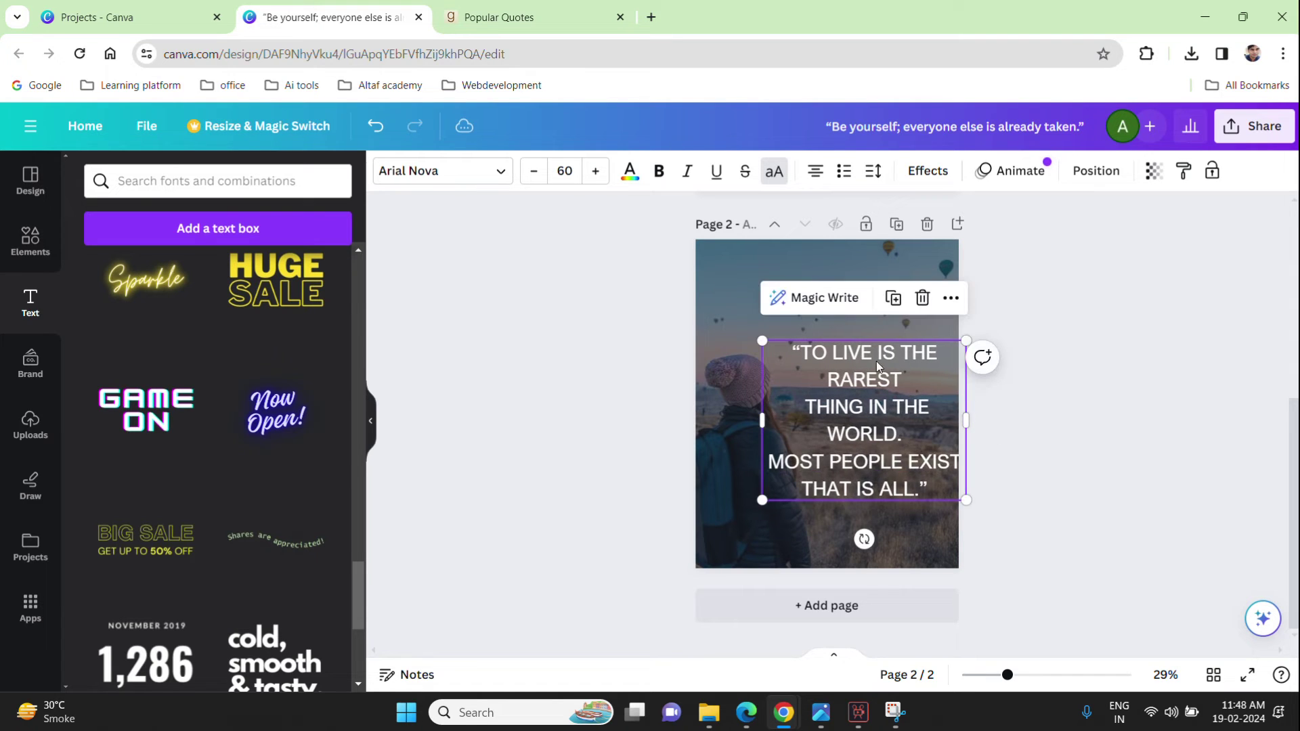
Step: Reduce the font size of the quote's first line to 52
click(844, 378)
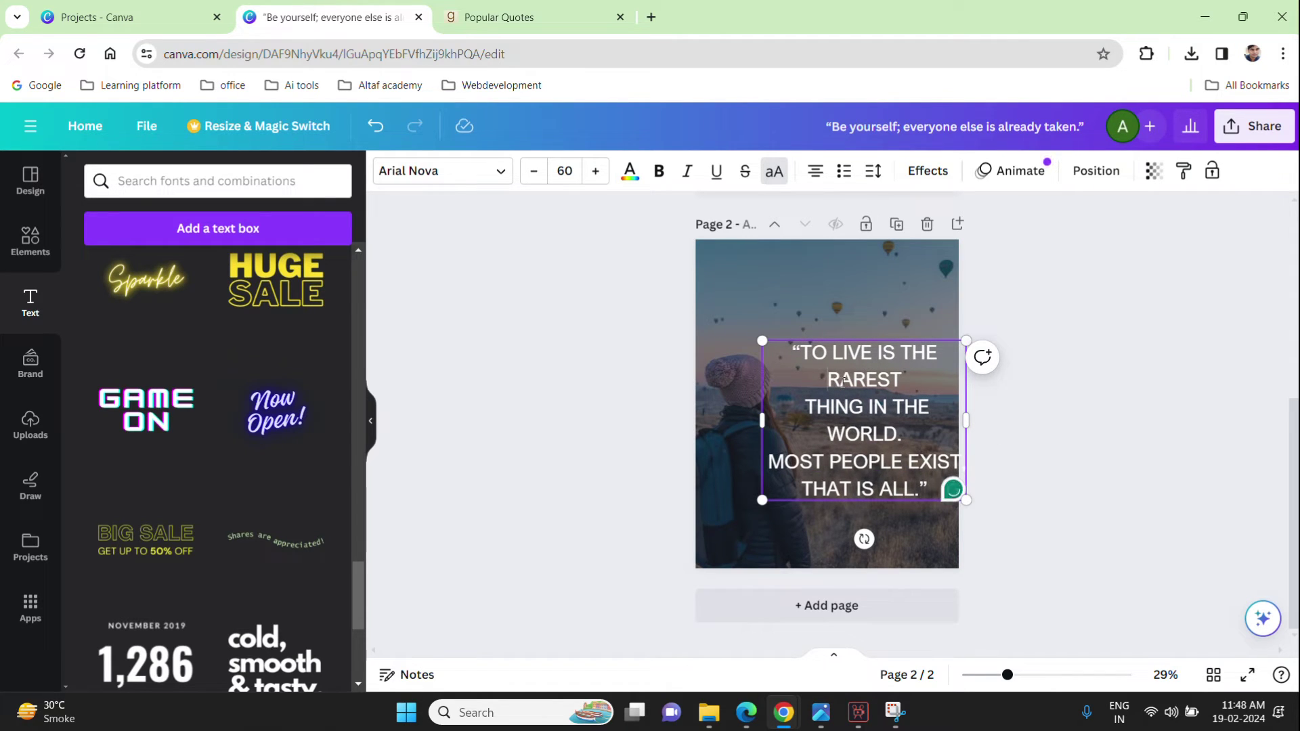
key(BackSpace)
click(534, 175)
click(534, 177)
click(535, 178)
click(535, 178)
click(535, 178)
click(535, 178)
click(535, 179)
click(535, 178)
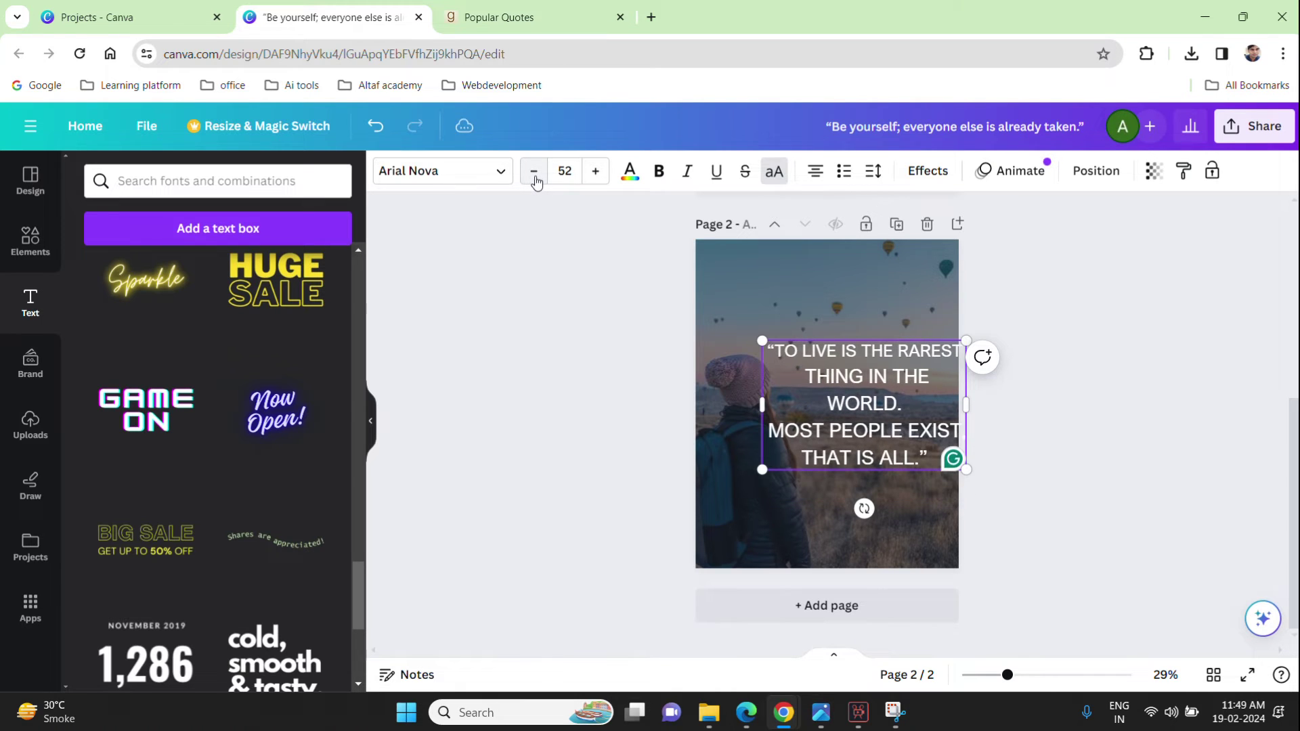
Step: Shift the text box left to meet the page's right edge and set the whole quote's font size to 50
drag(875, 422, 866, 423)
triple_click(917, 460)
click(793, 375)
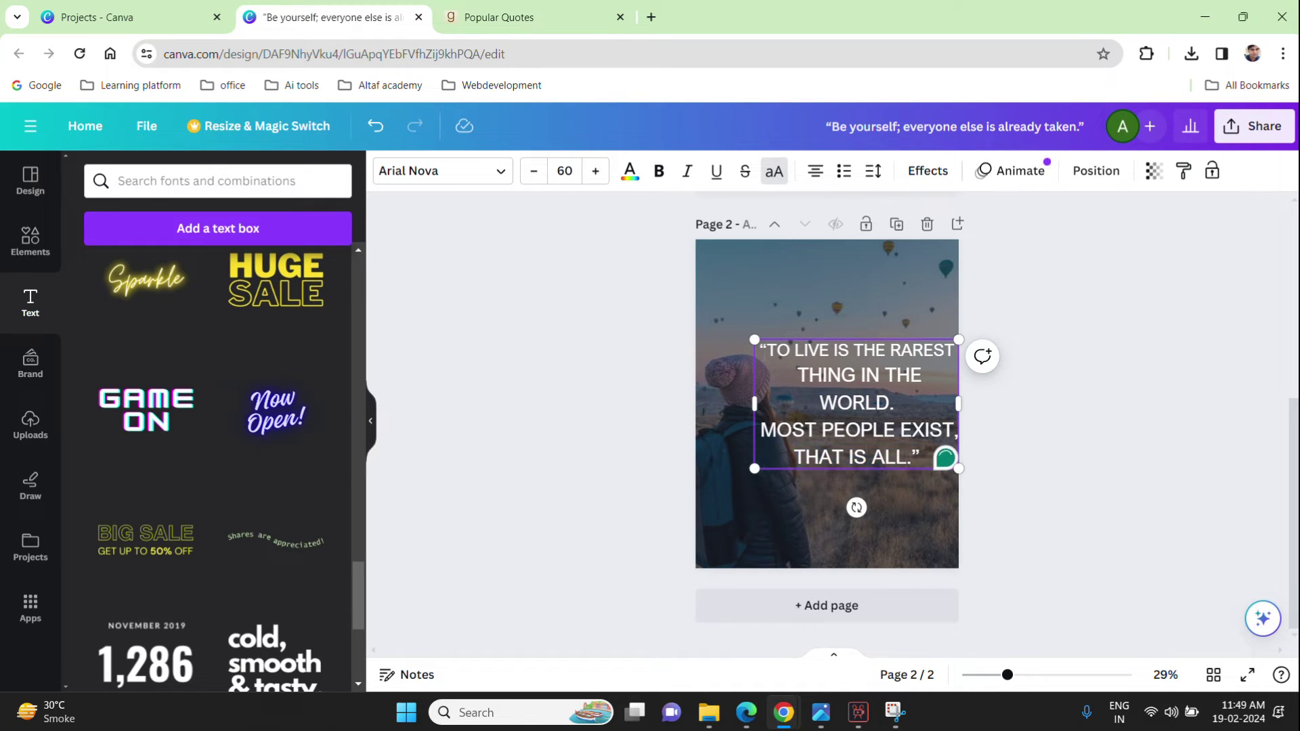
drag(762, 351, 944, 459)
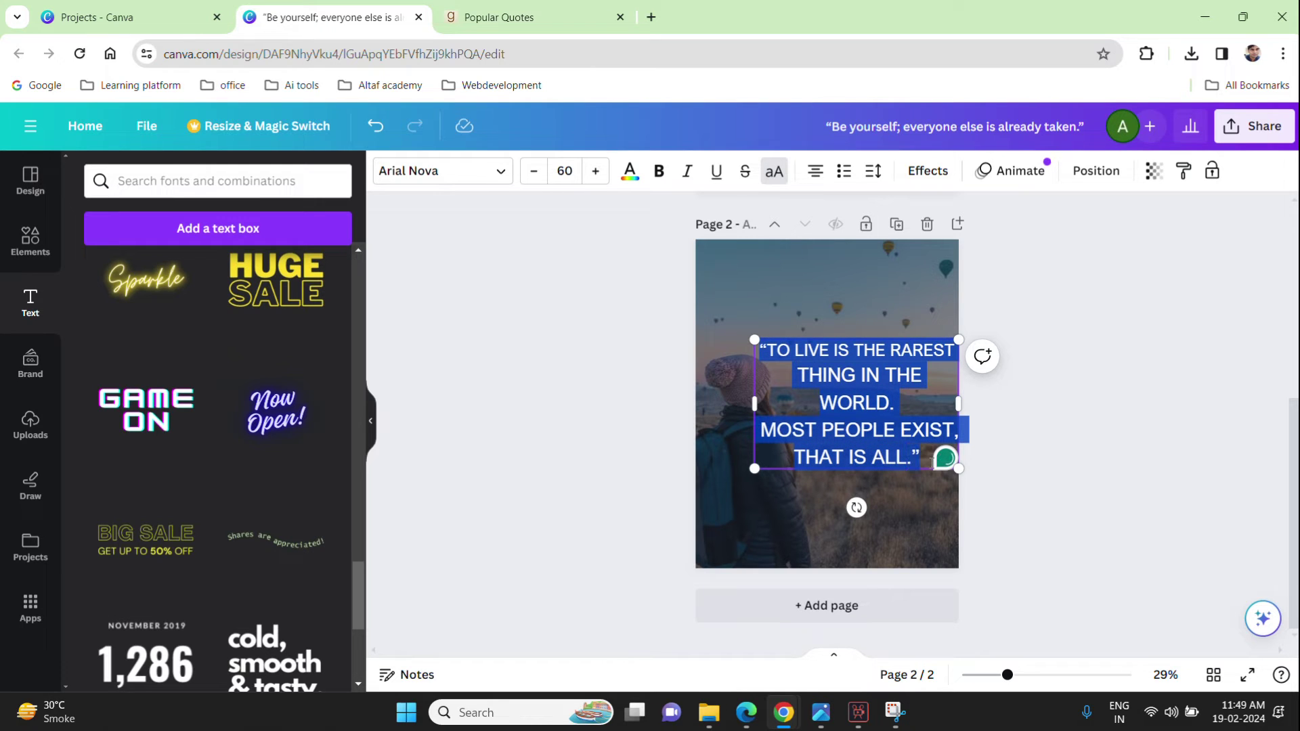
click(571, 172)
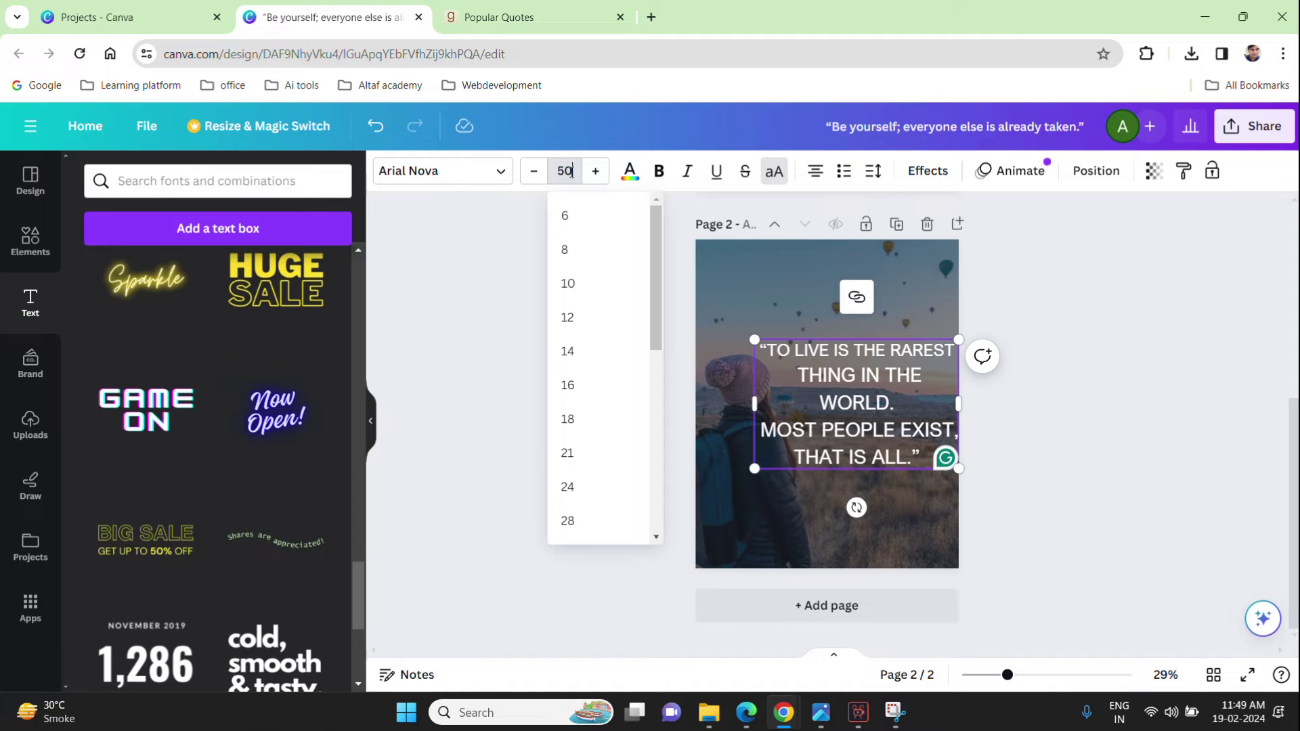
key(Return)
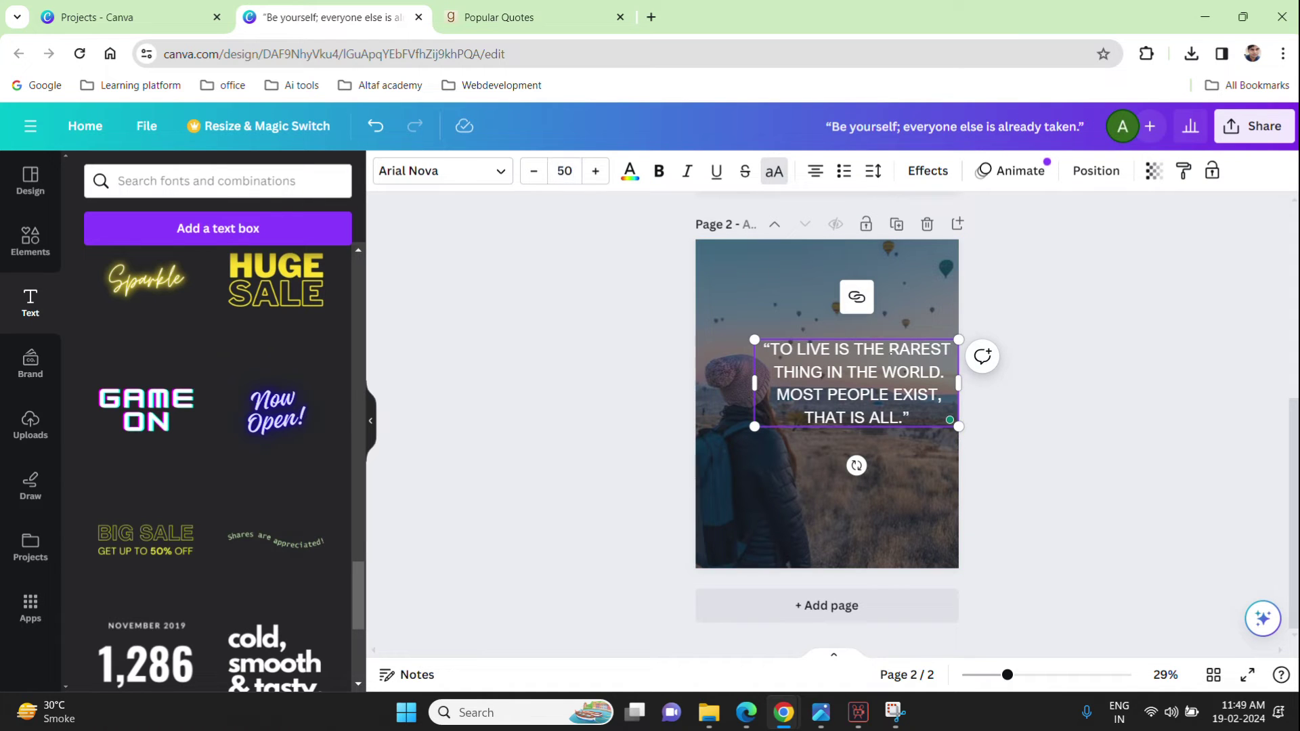
Step: Move the quote up into the sky area near the top of page 2, slightly inside the right edge, and deselect it
drag(881, 397, 873, 322)
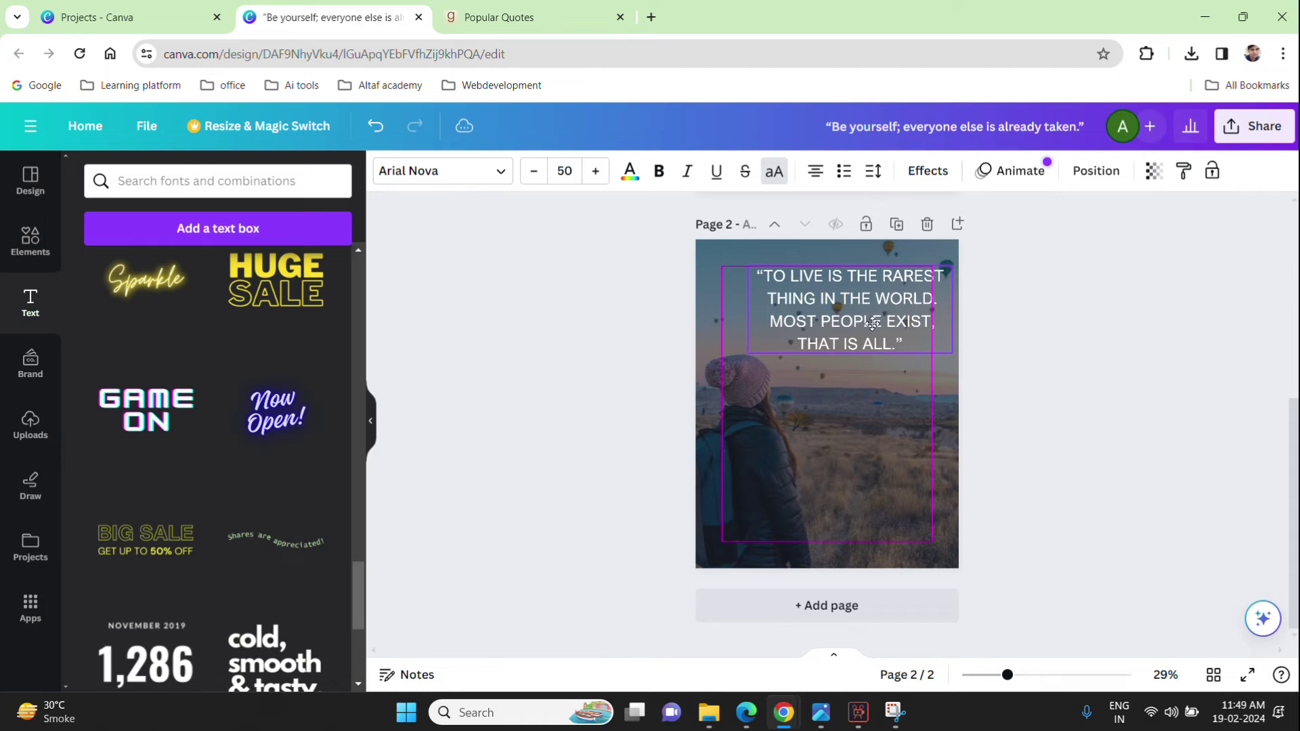
click(1076, 390)
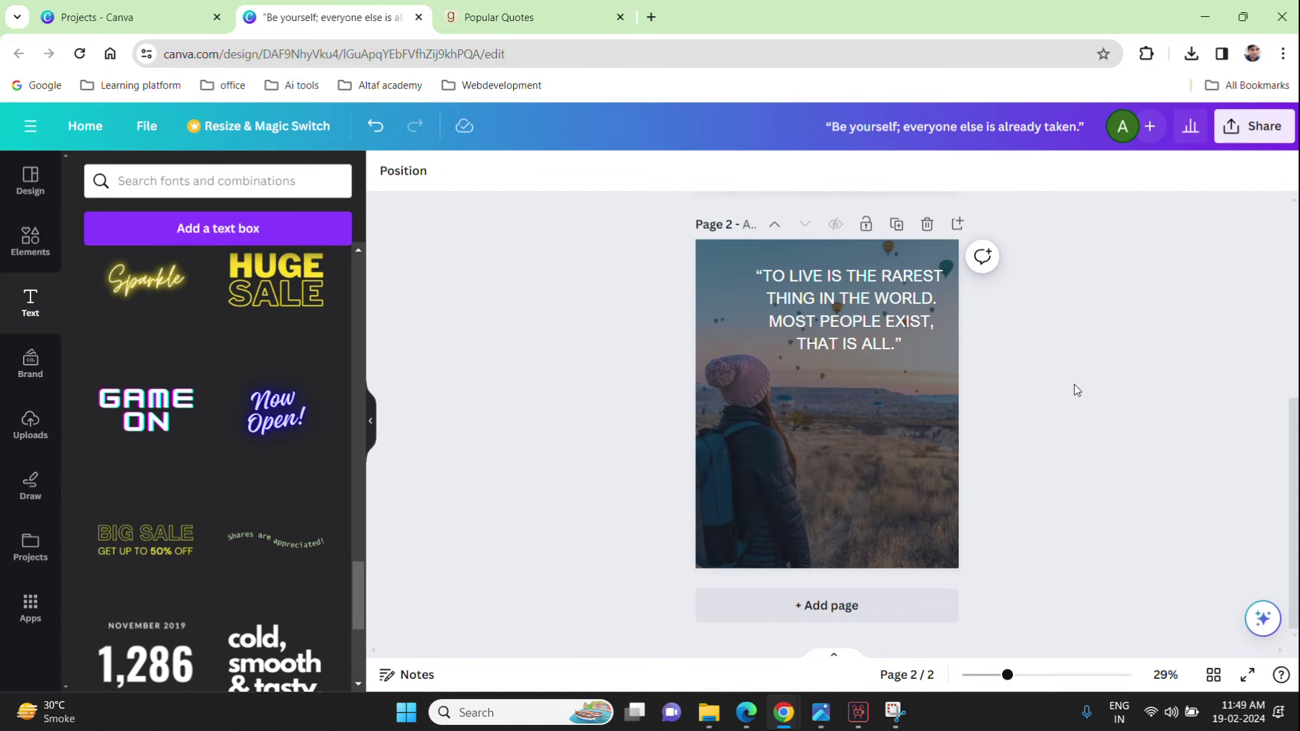
drag(893, 302, 890, 309)
click(1148, 420)
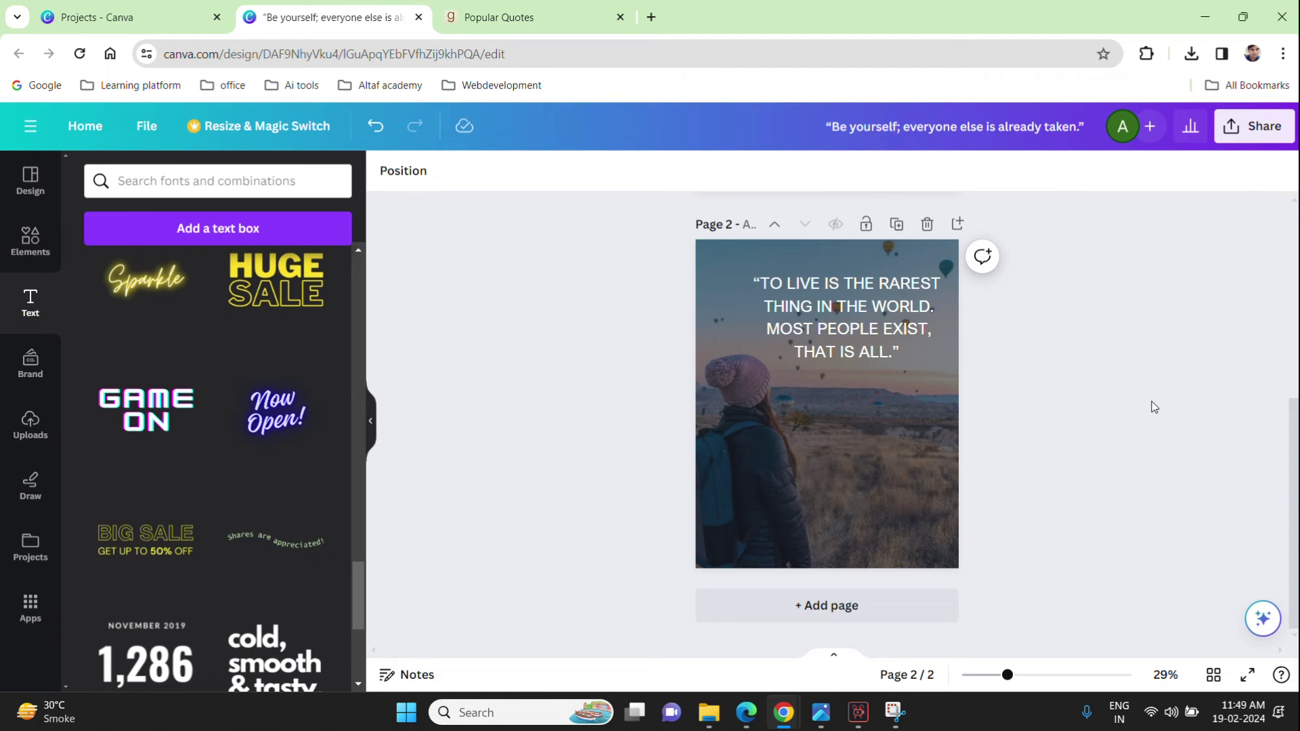
Step: Search the design templates for "motivation"
click(40, 191)
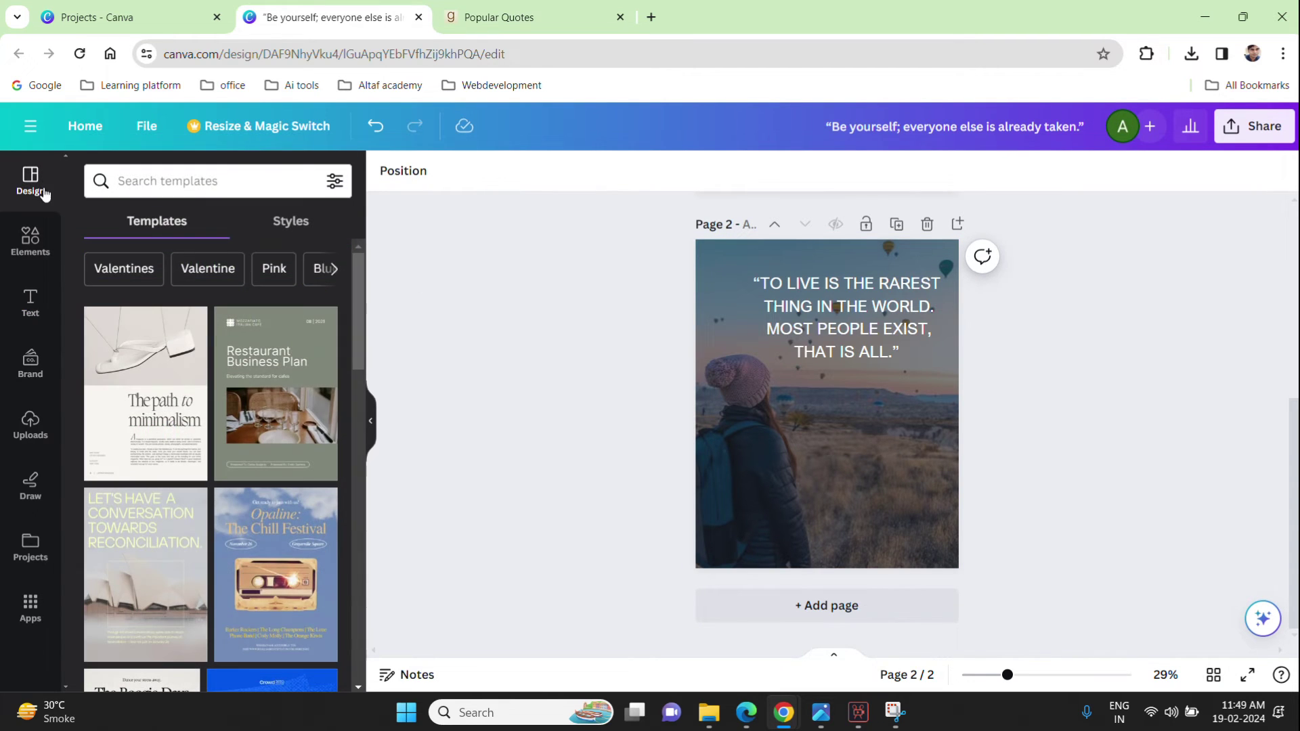
click(149, 173)
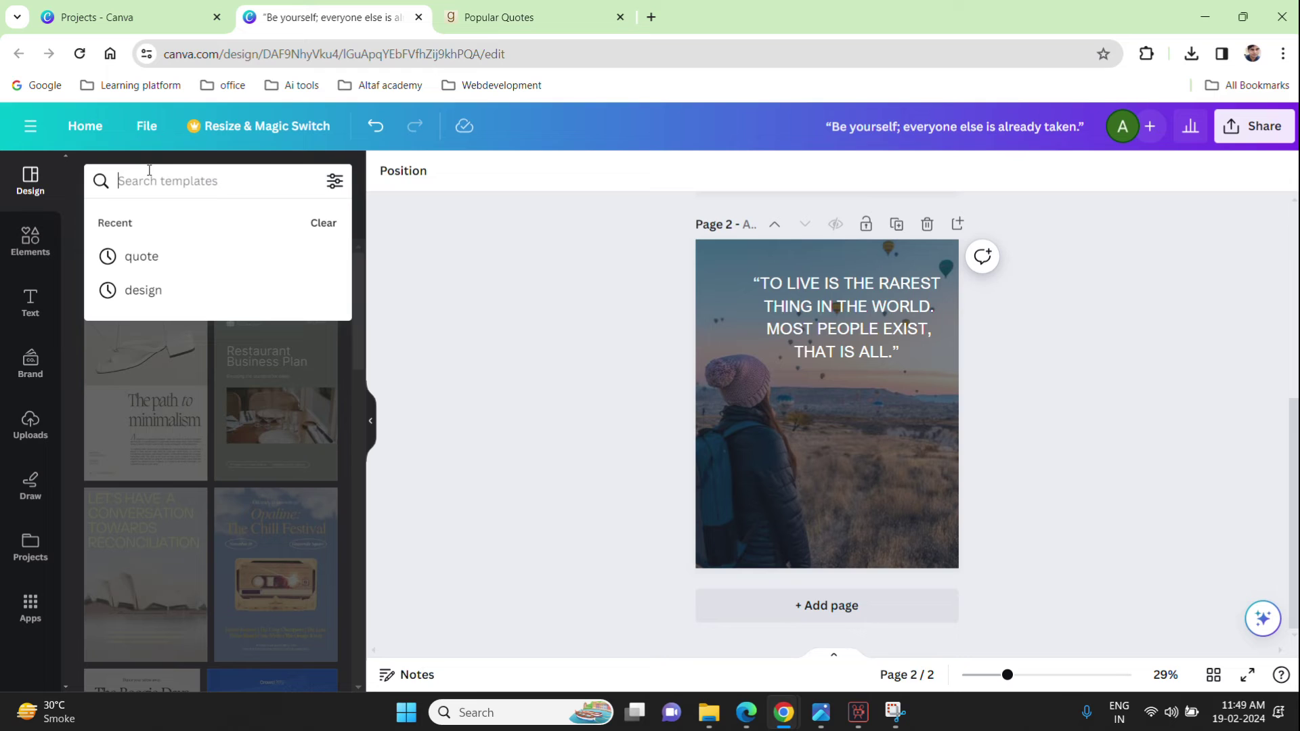
text(motiv)
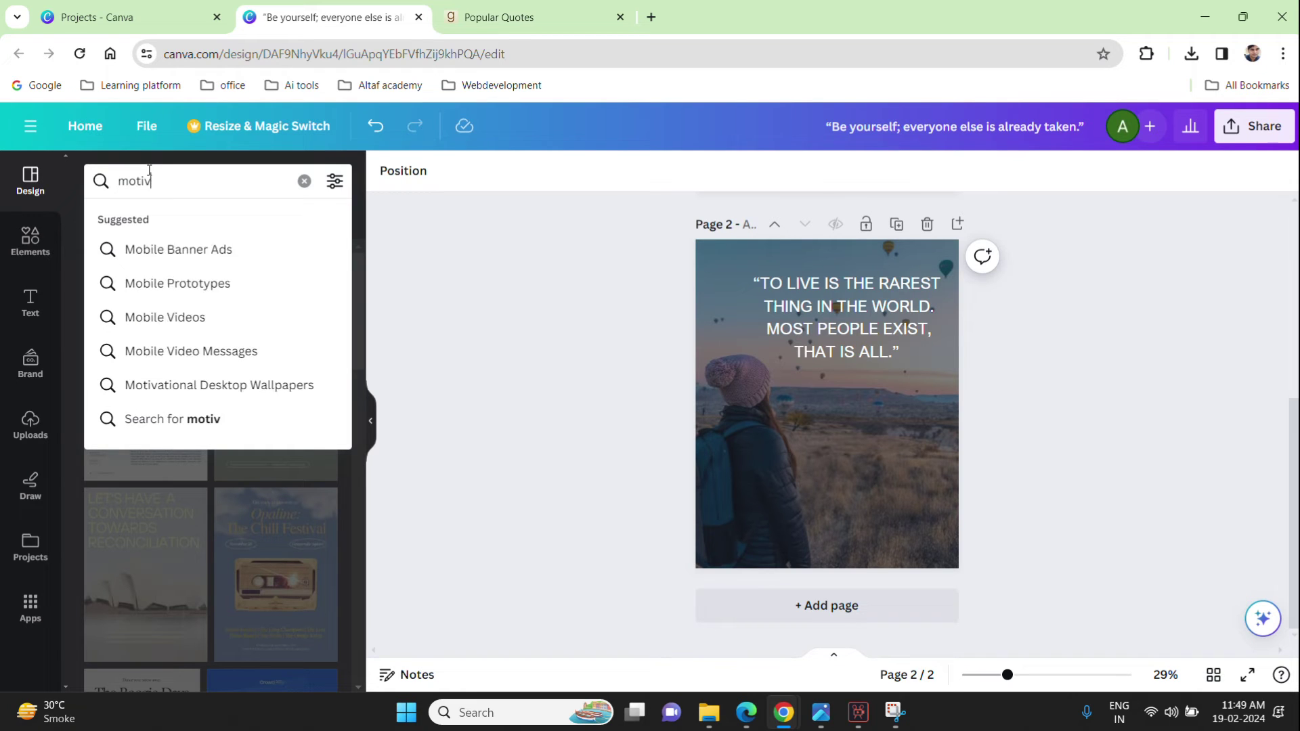
text(ation)
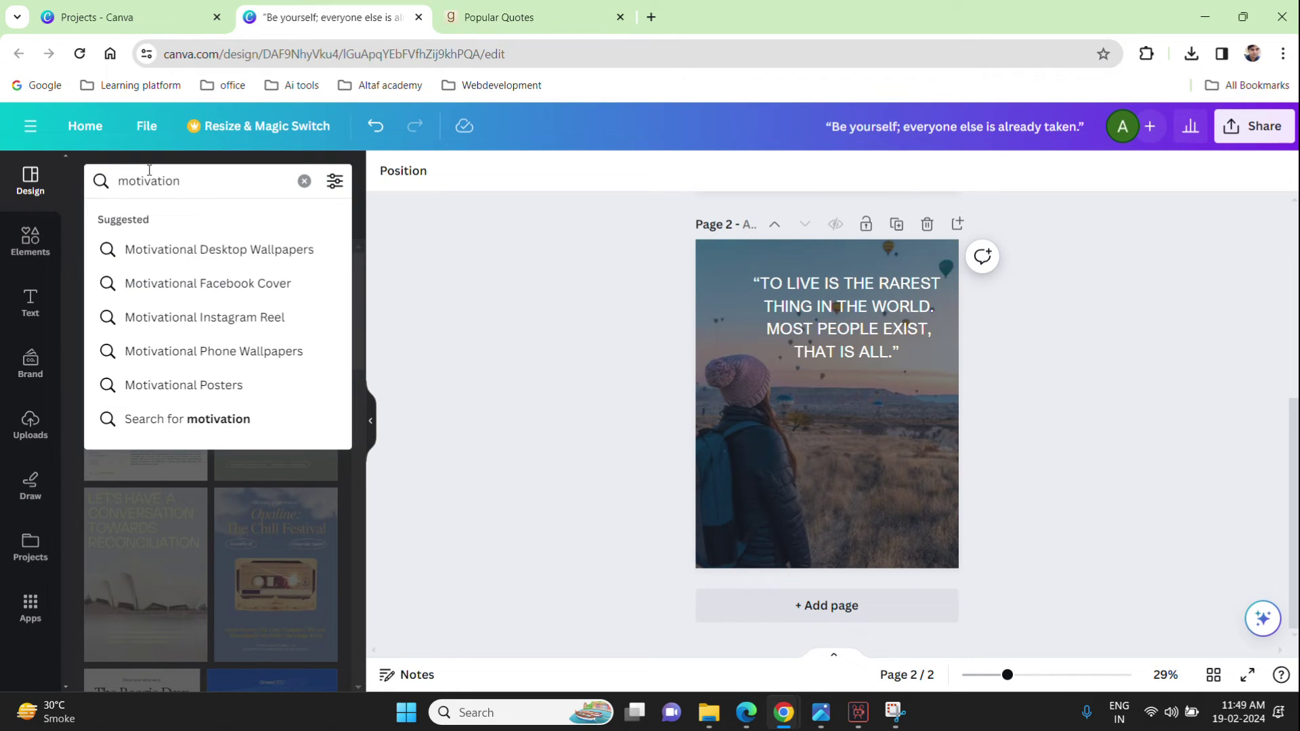
key(Return)
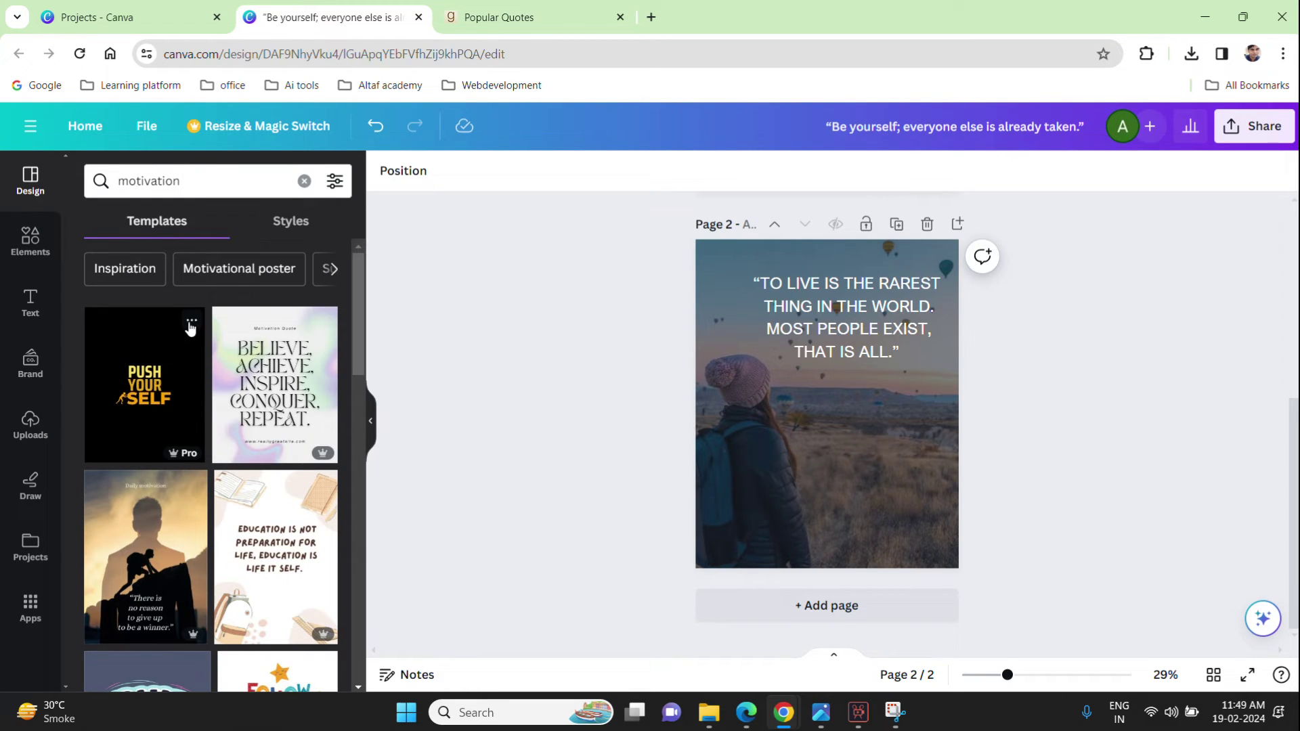
Step: Apply only the style of the black and yellow “Push Yourself” template to page 2
click(191, 326)
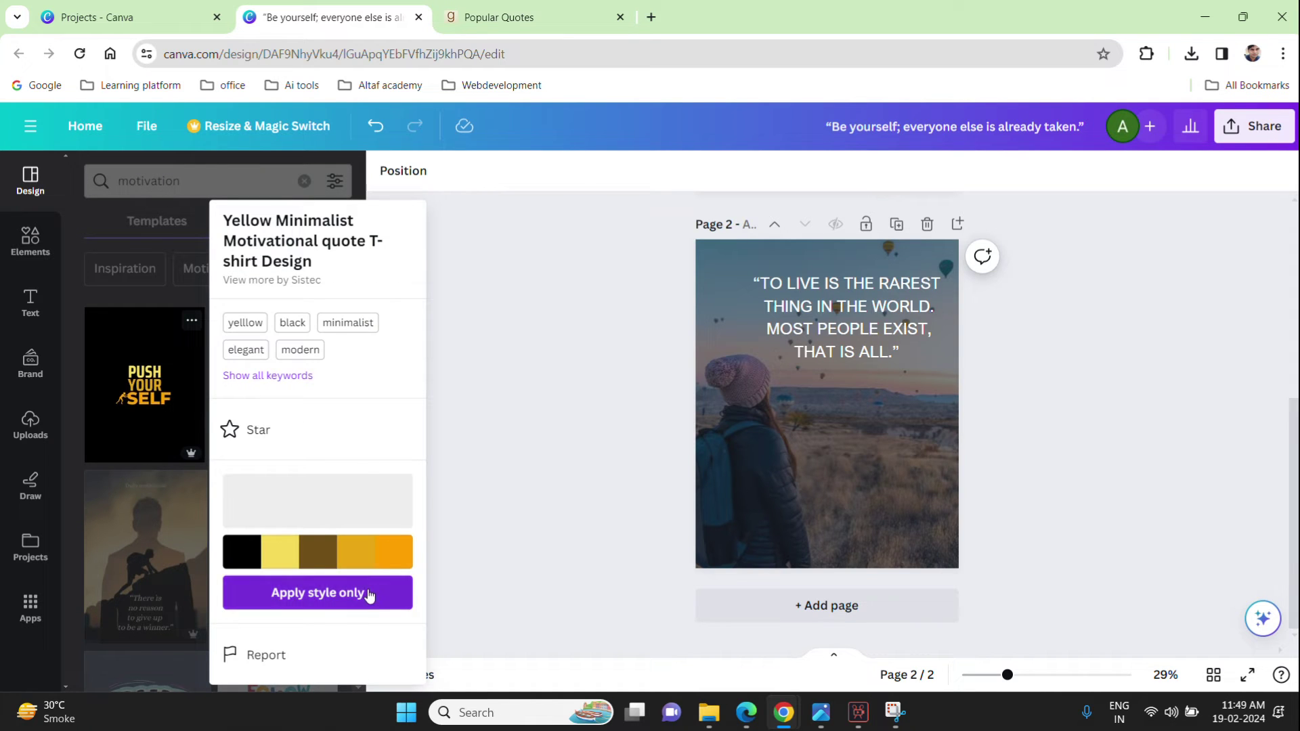
click(366, 594)
click(364, 593)
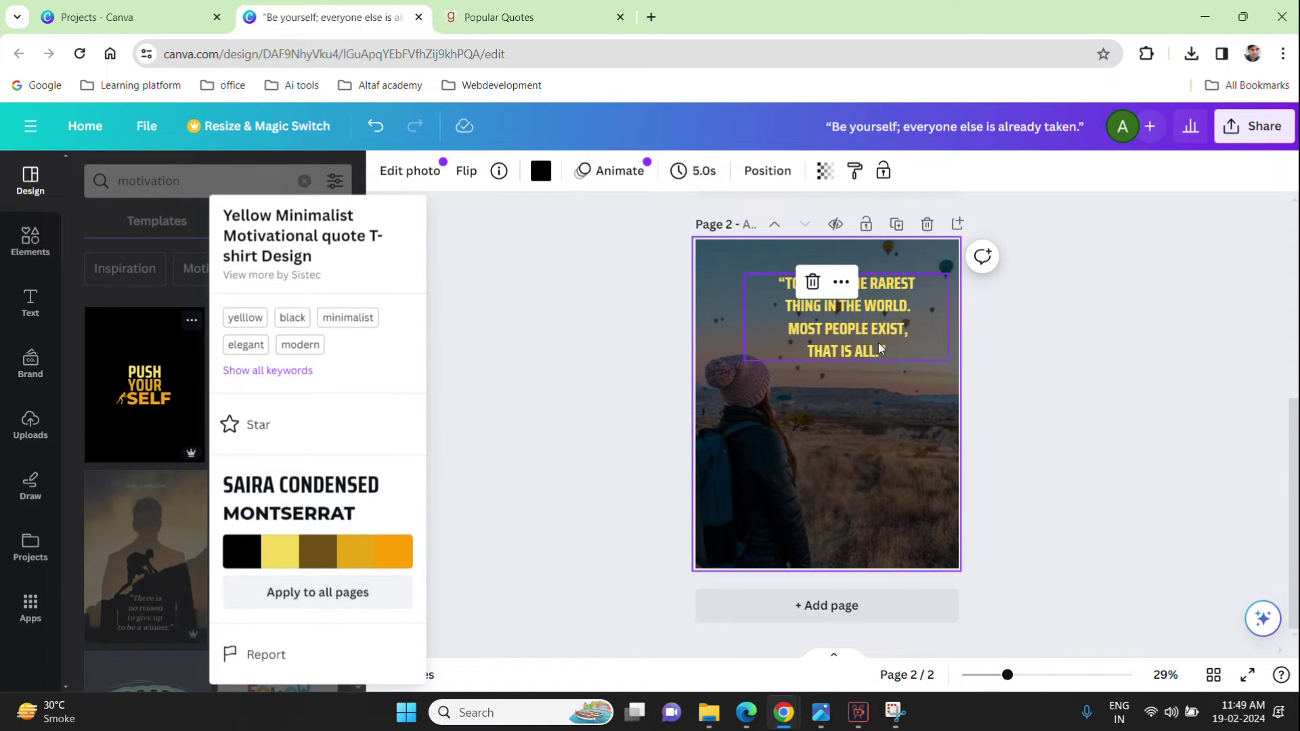
click(534, 389)
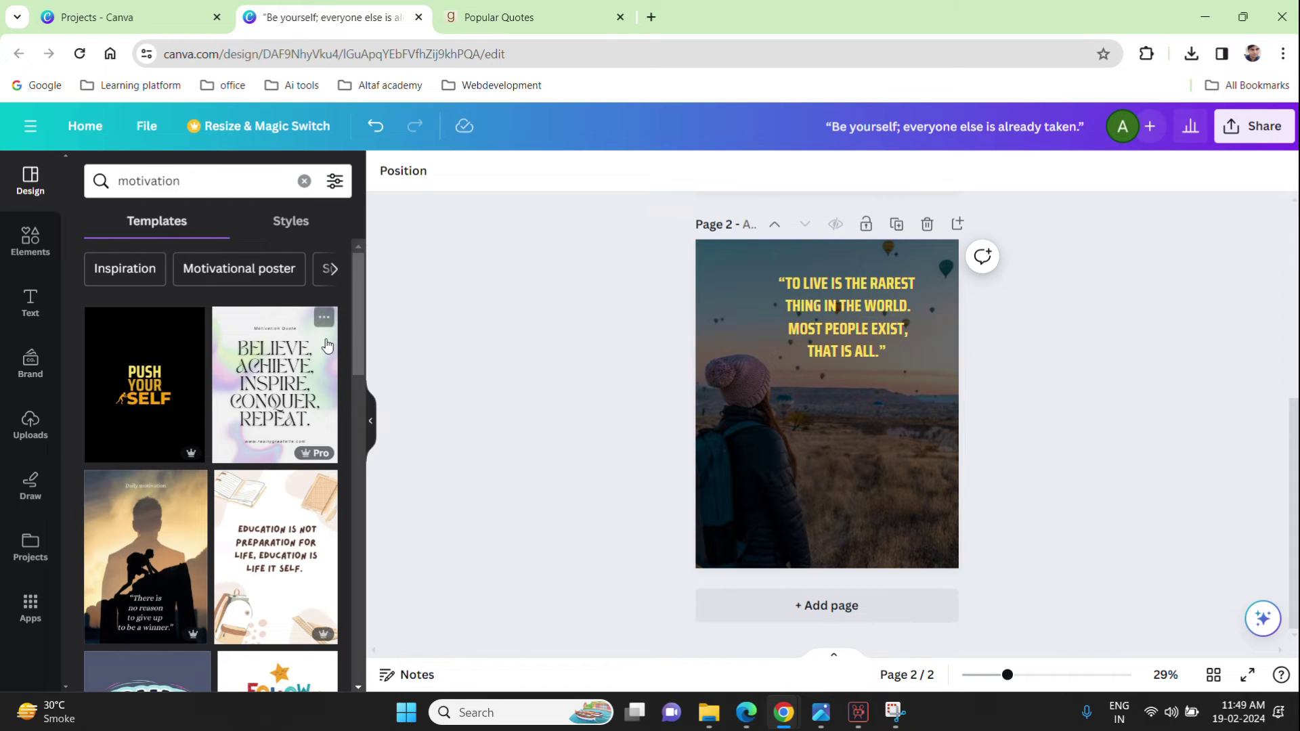
Step: Try the style of the “Believe, Achieve, Inspire, Conquer, Repeat” template on page 2
click(324, 321)
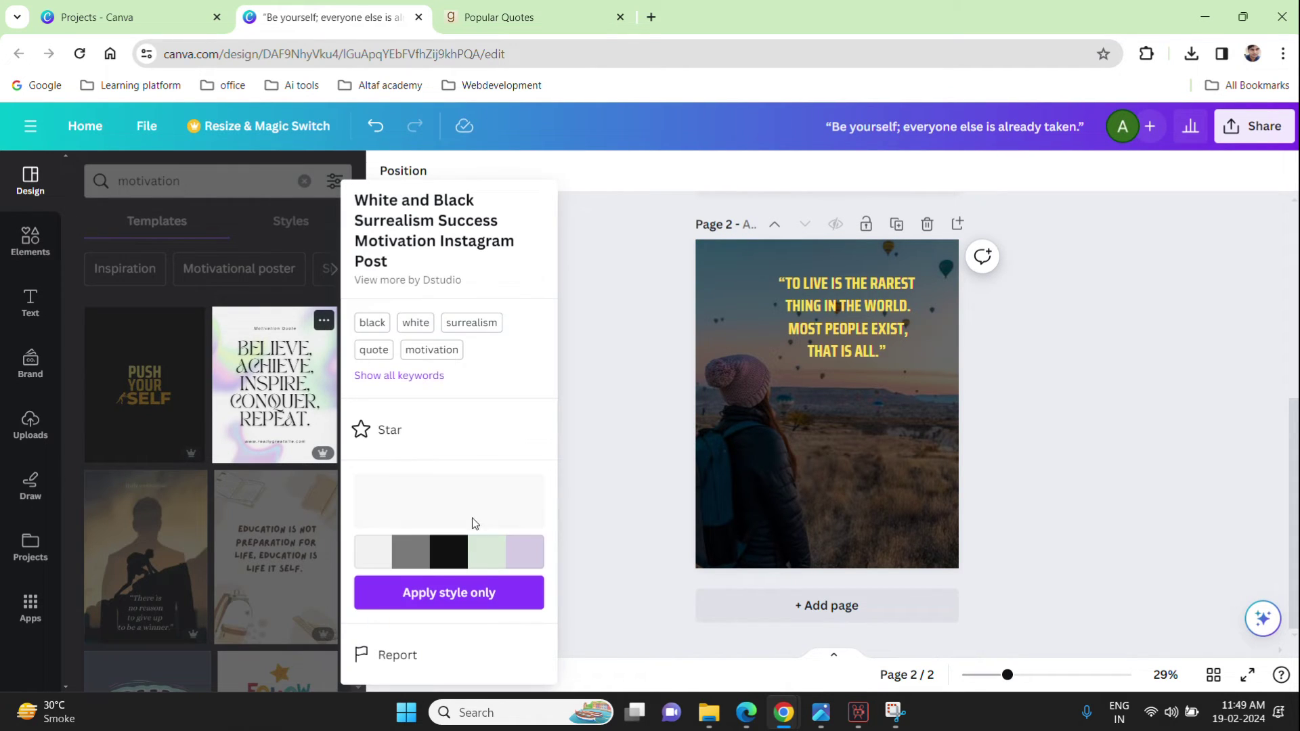
click(491, 604)
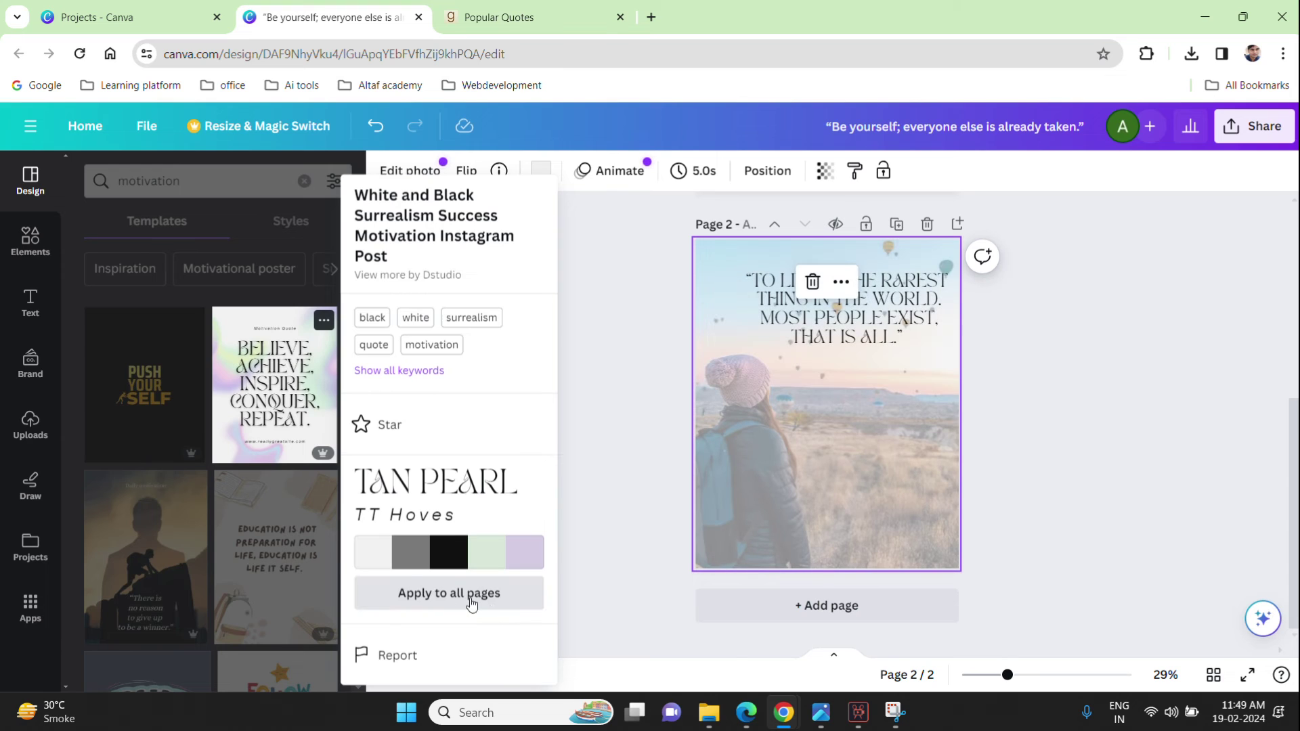
click(147, 503)
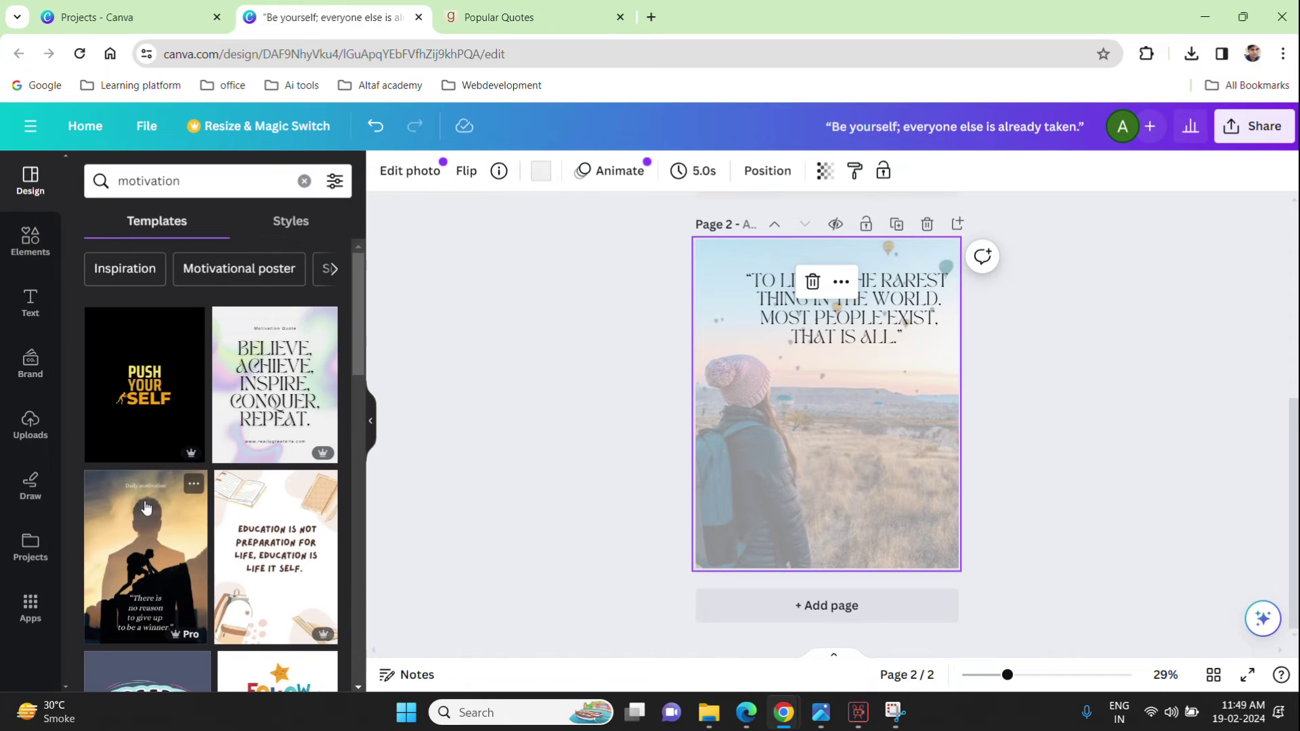
Step: Try the style of the “There is no reason to give up to be a winner” template on page 2
click(194, 484)
click(344, 609)
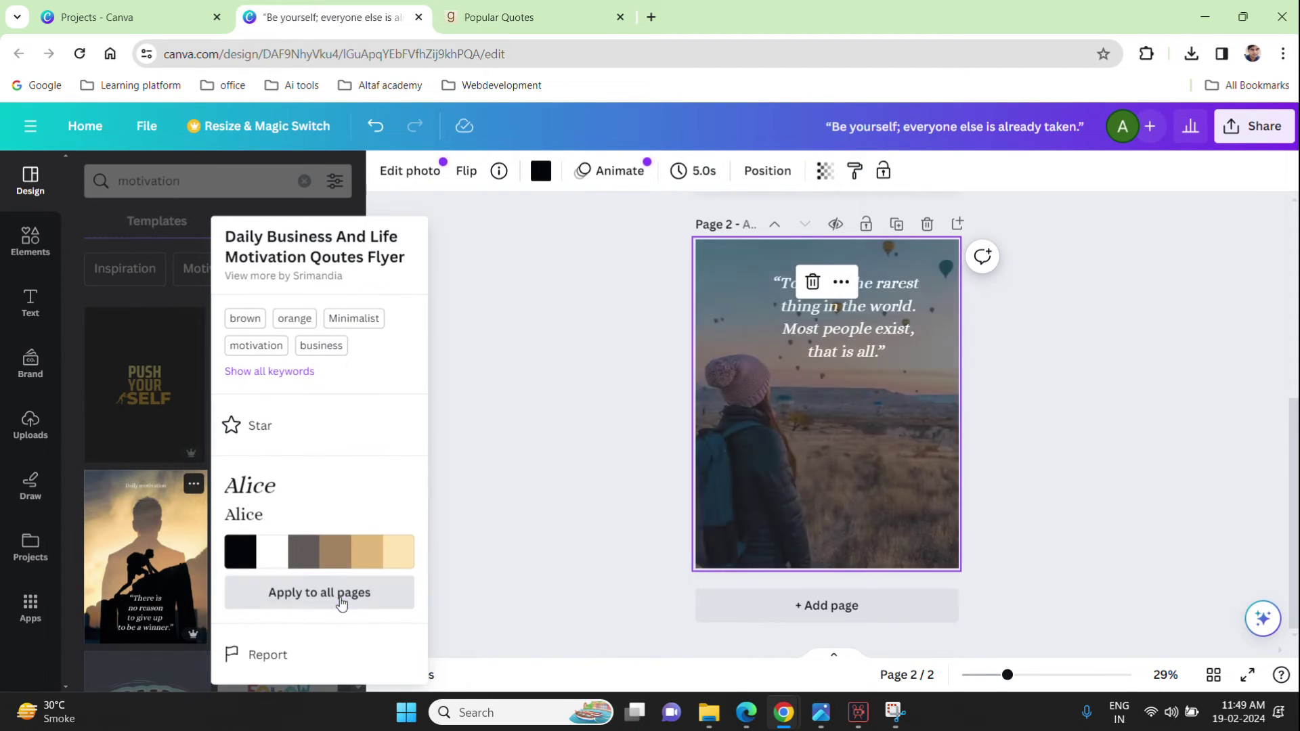
click(528, 461)
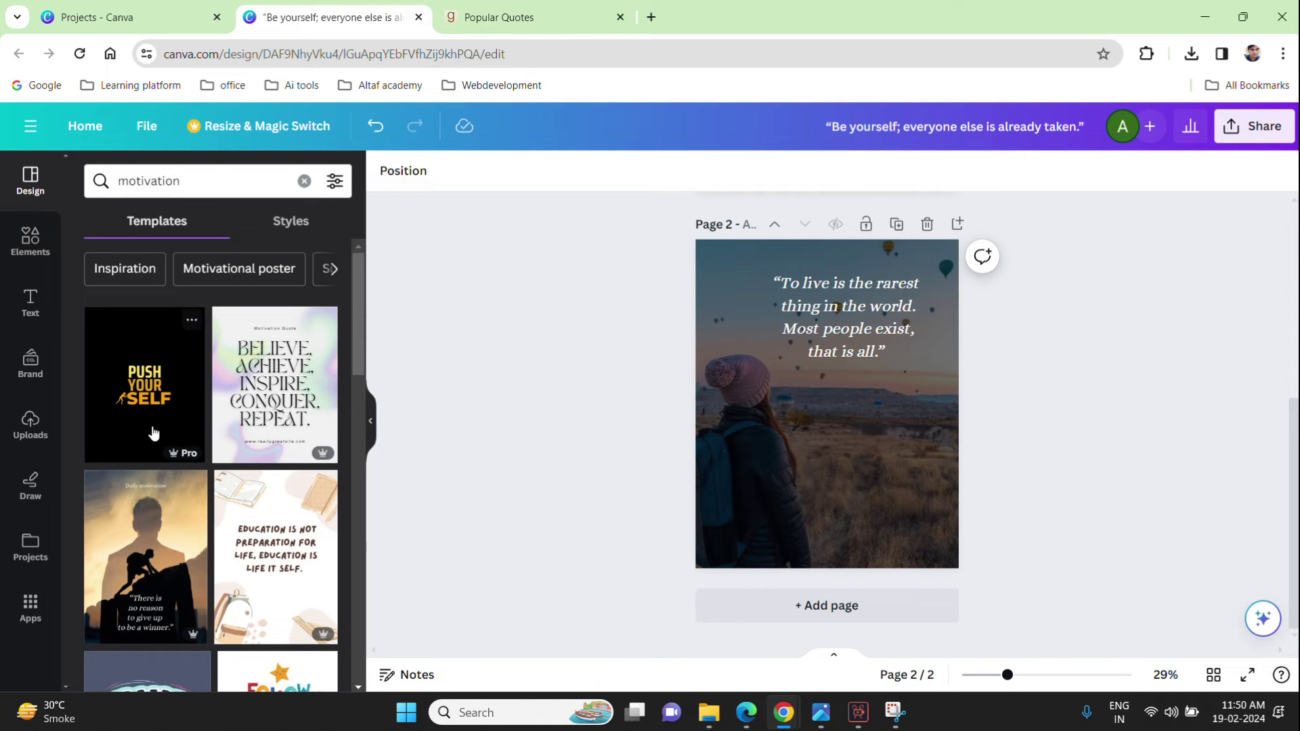
Step: Restore the black and yellow “Push Yourself” template's style on page 2 and close the template's details
click(192, 322)
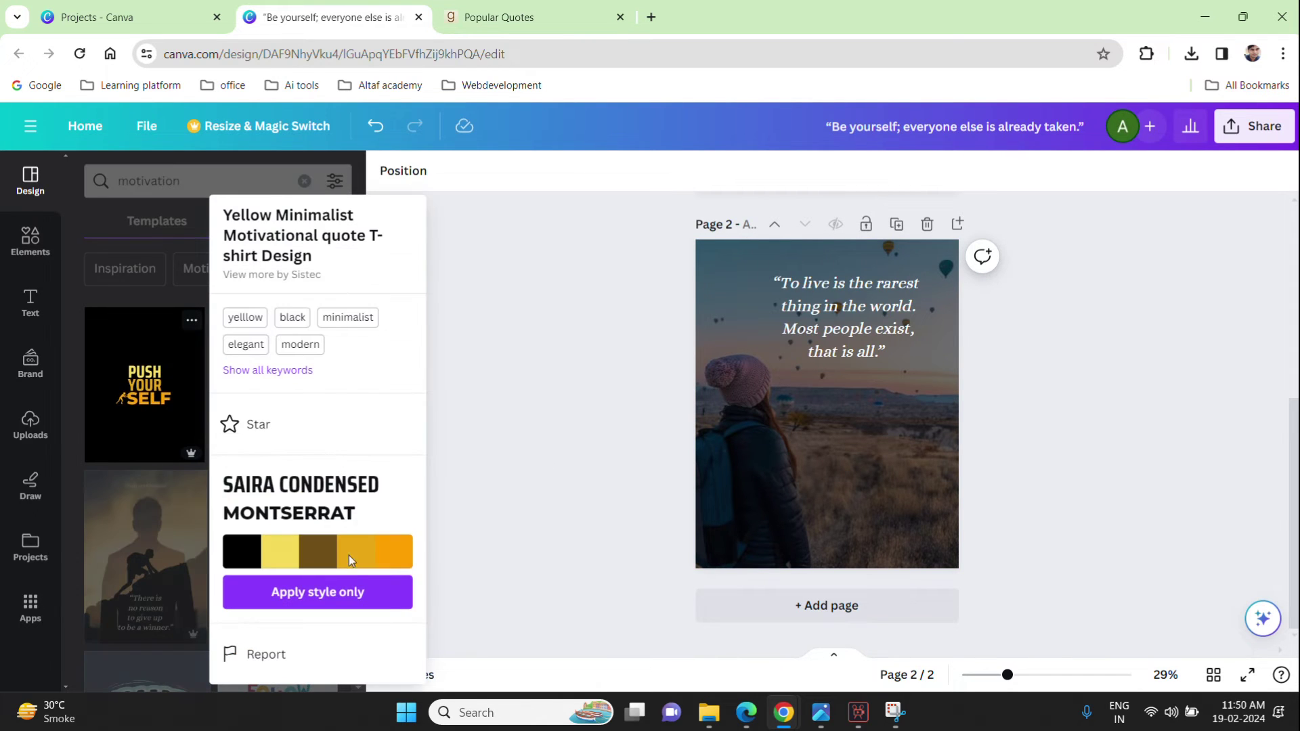
click(348, 592)
click(516, 418)
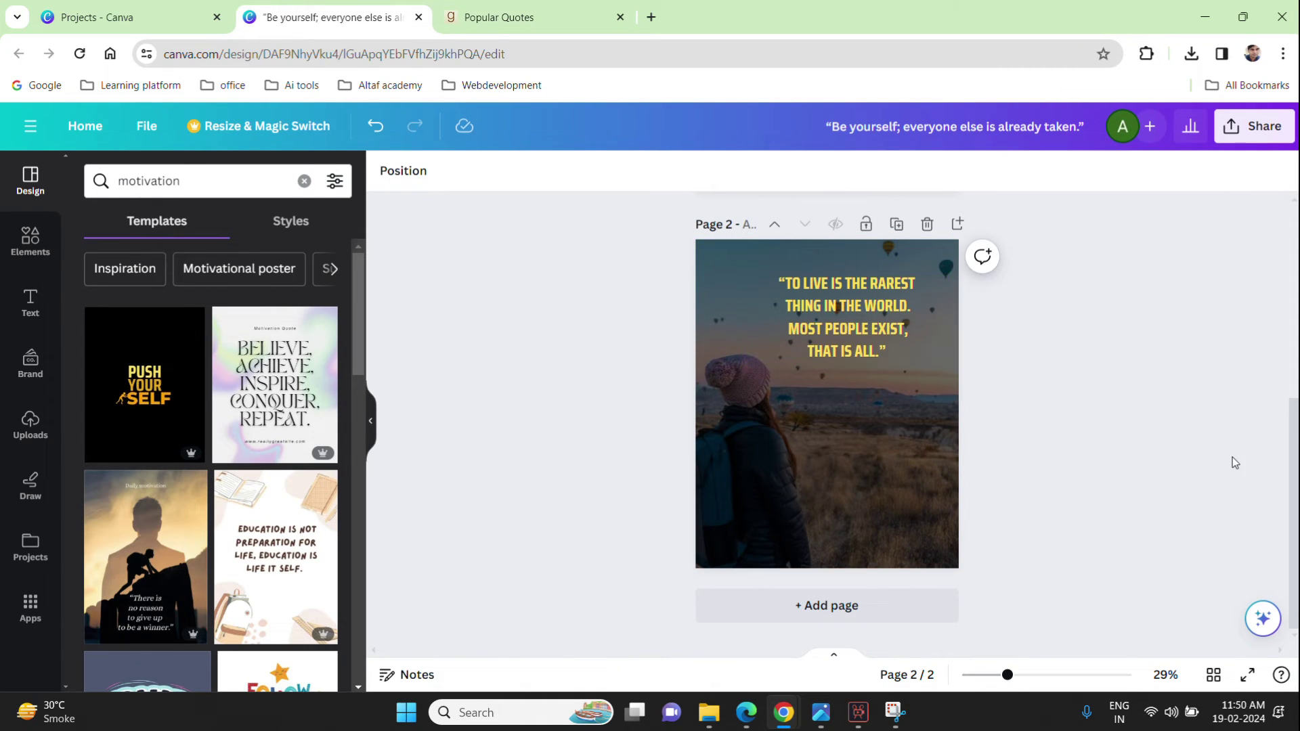
Step: Duplicate page 2 with its yellow quote and darkened travel photo
scroll(1040, 436, up, 5)
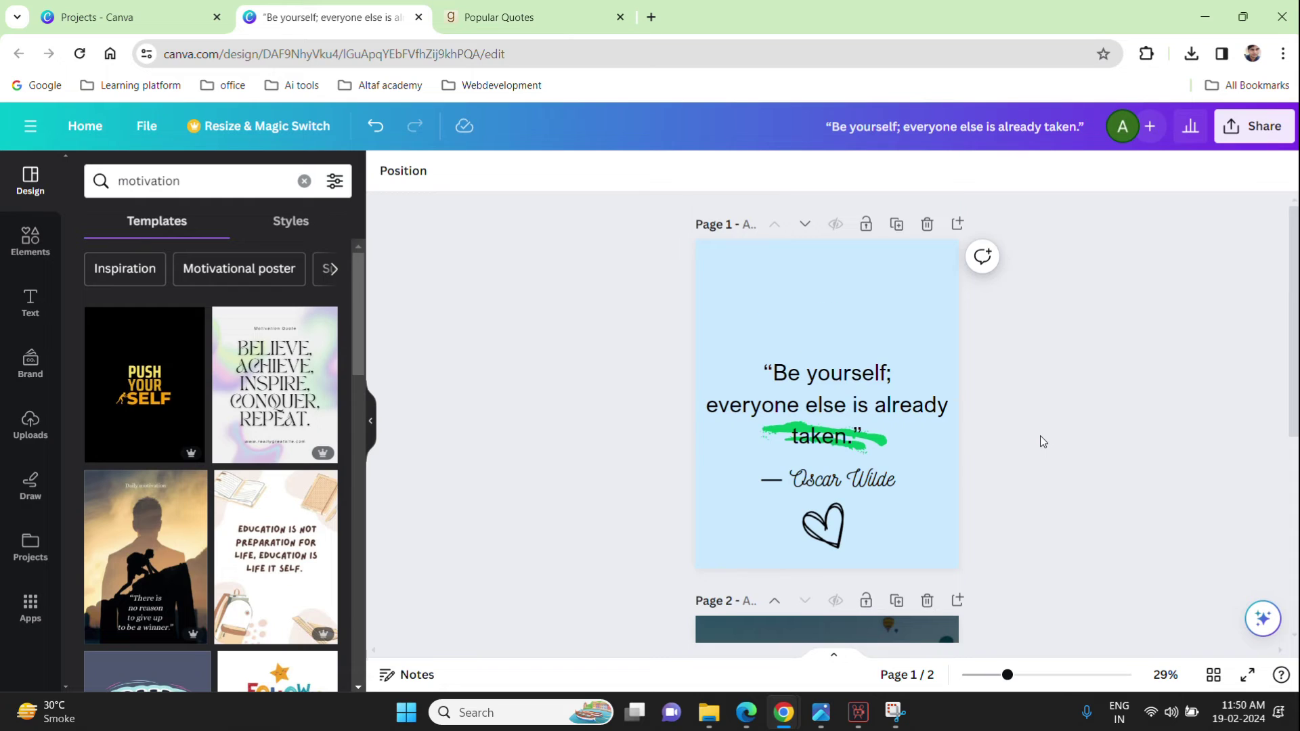
scroll(1042, 442, down, 5)
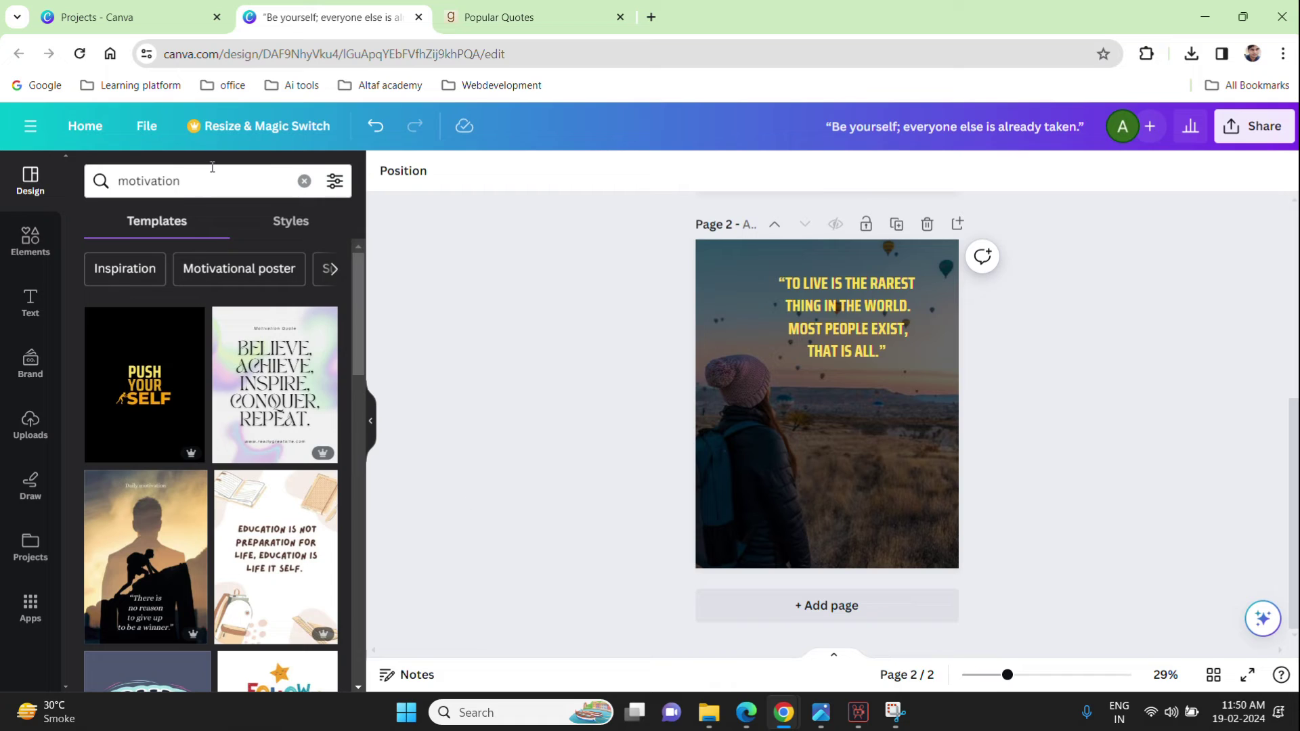
click(898, 228)
click(898, 227)
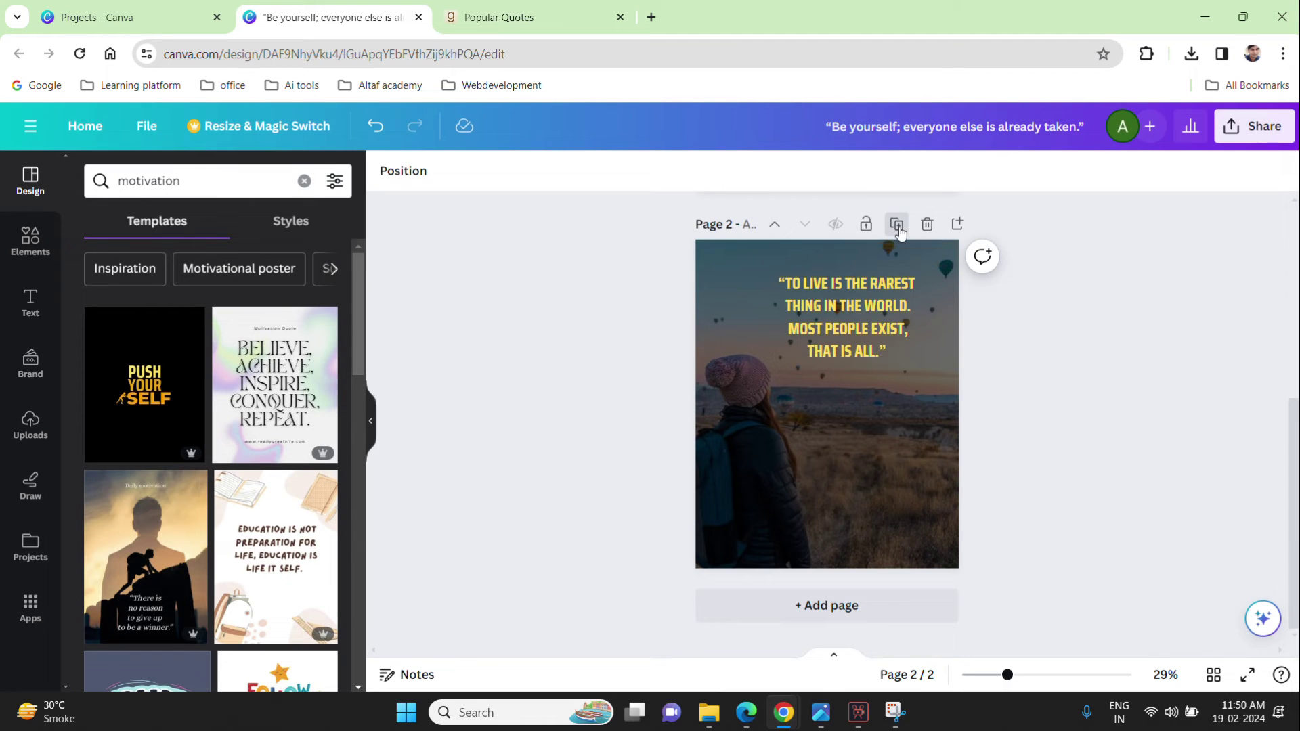
Step: Open the details of the “Make today great” template and decline adding it as a new page
click(891, 399)
click(806, 330)
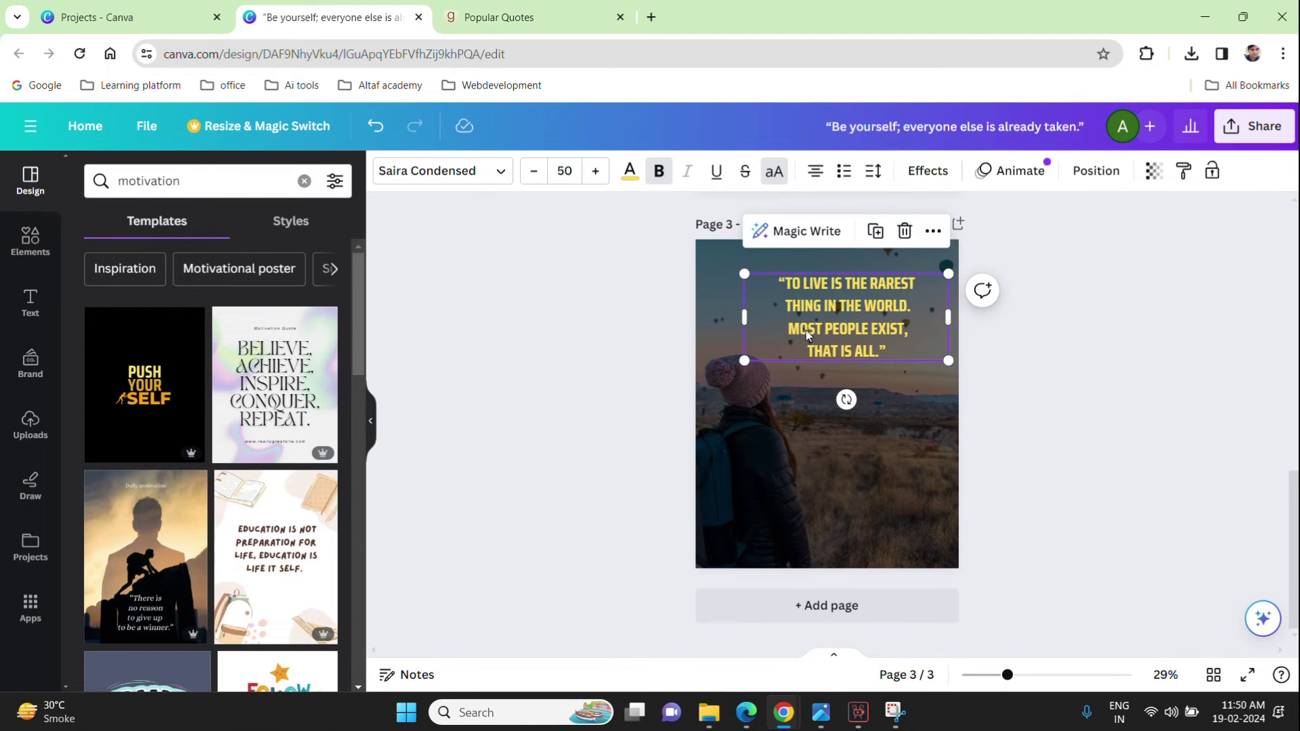
scroll(309, 554, down, 5)
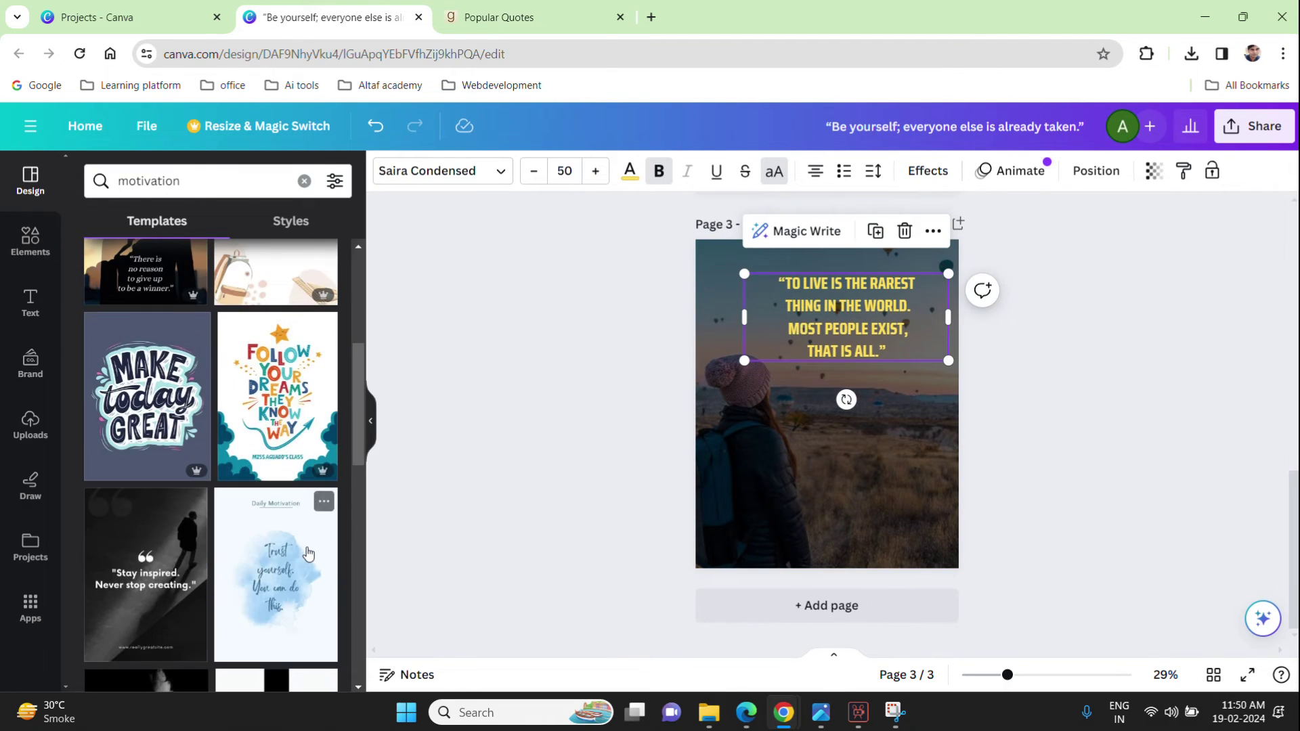
click(176, 440)
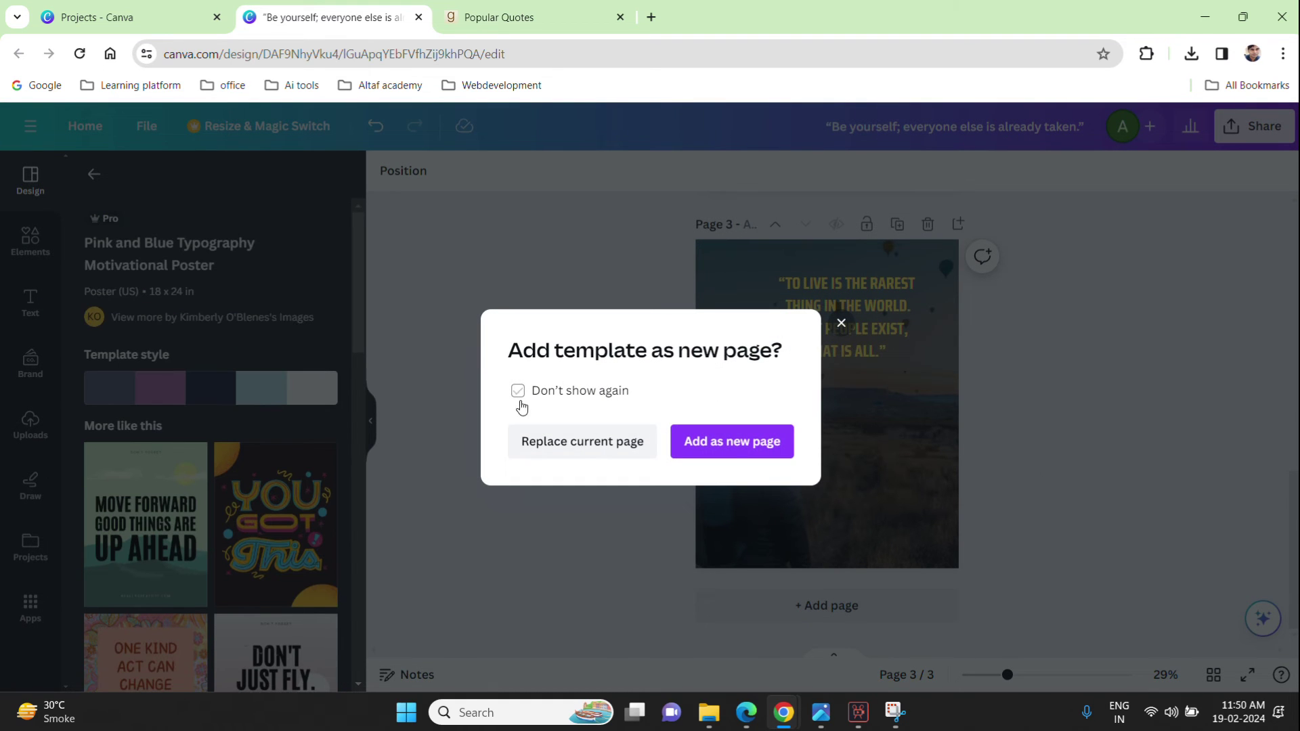
click(842, 324)
Step: Try the style of the “You Got This” template on page 3
mouse_move(188, 464)
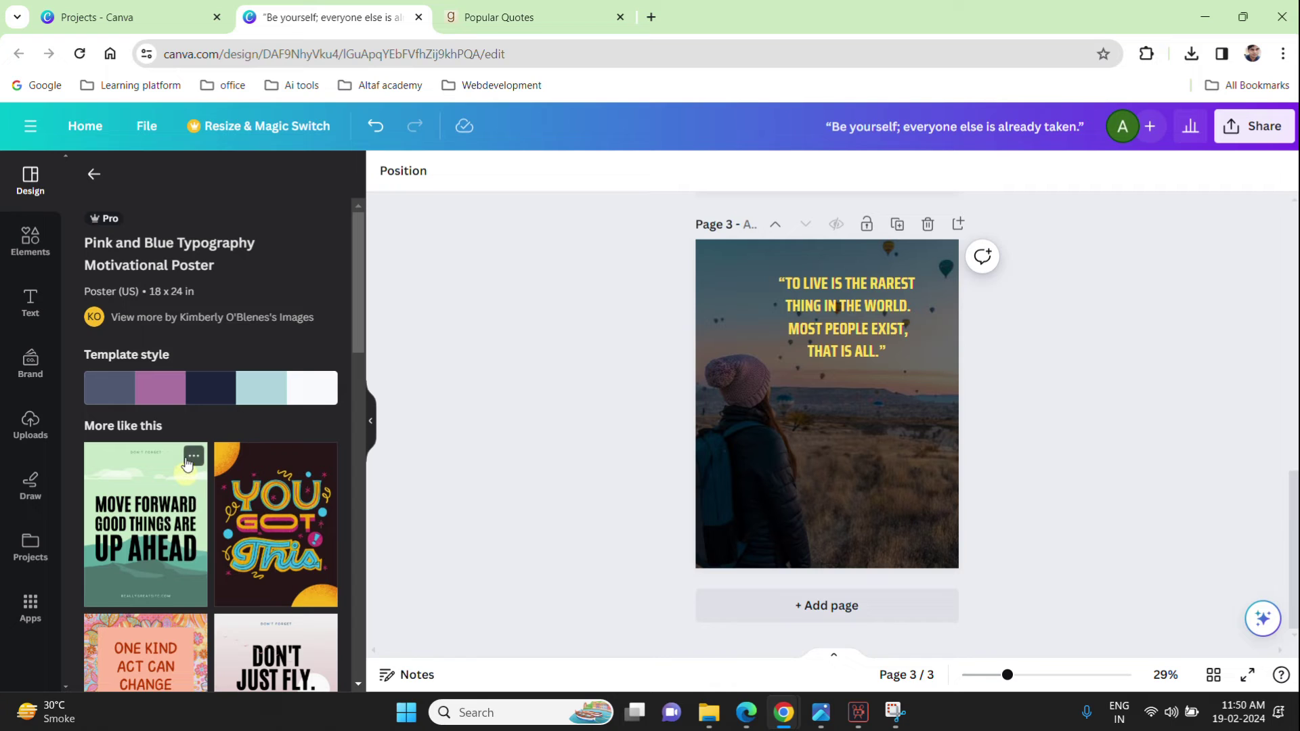
click(324, 456)
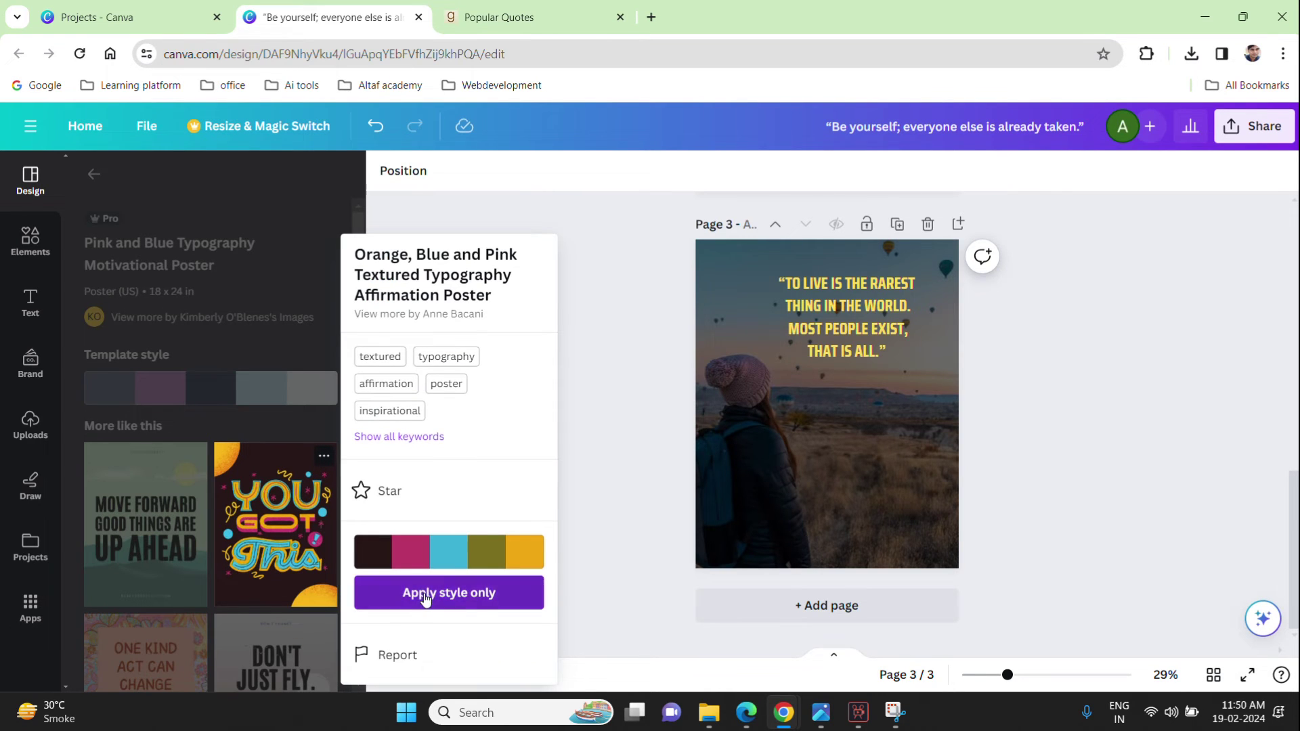
click(425, 595)
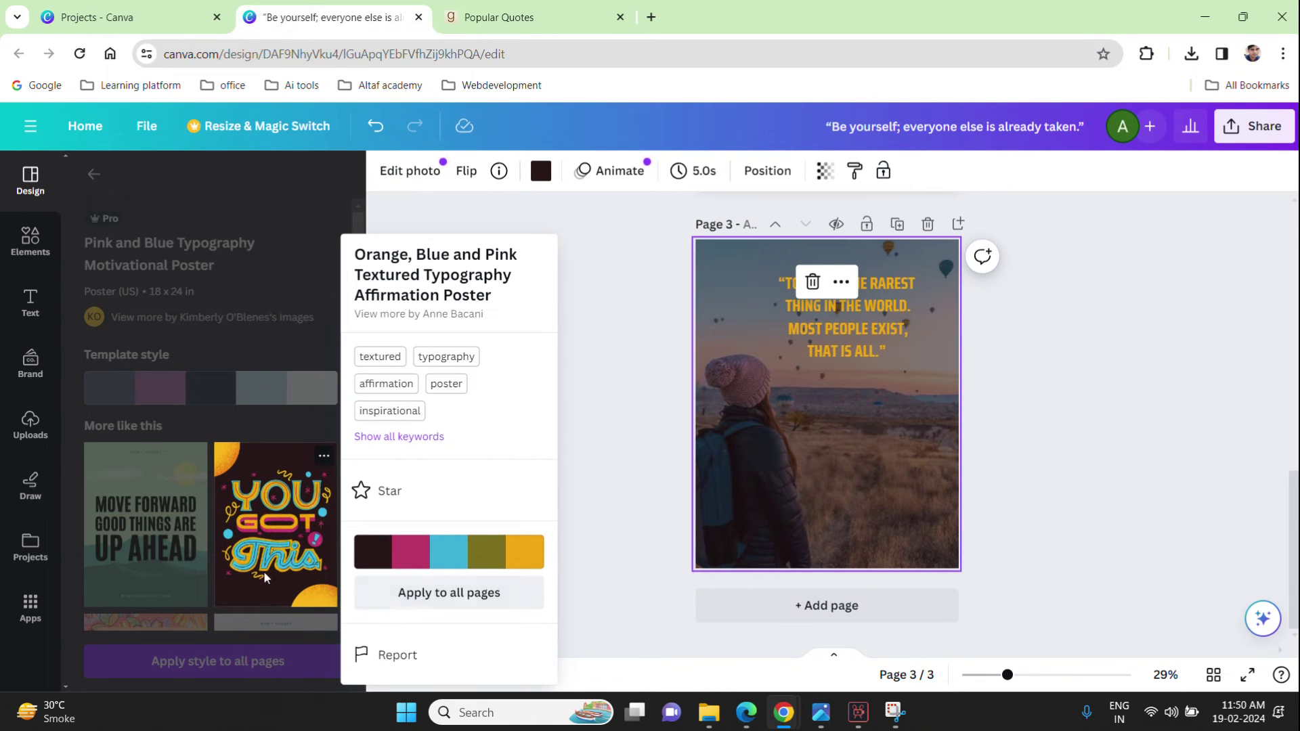
Step: Try the style of the green “Move forward good things are up ahead” template on page 3
click(175, 474)
click(193, 456)
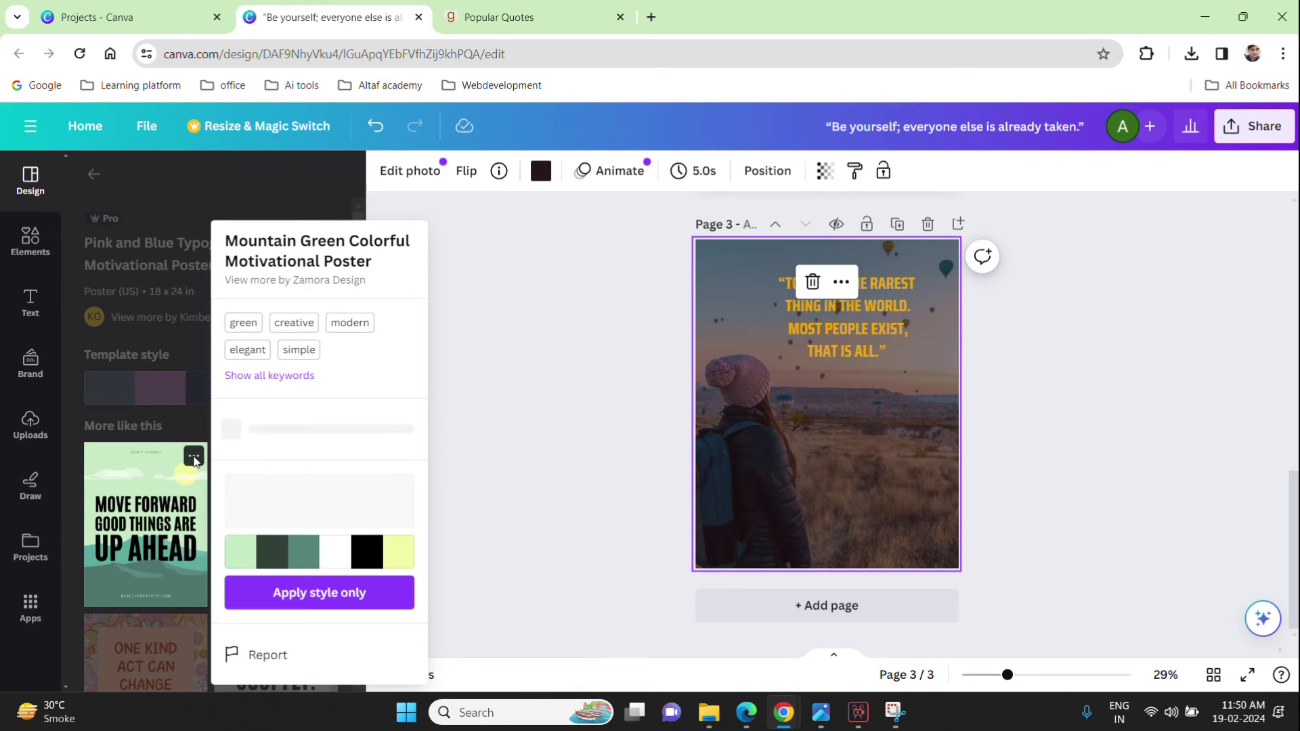
click(341, 593)
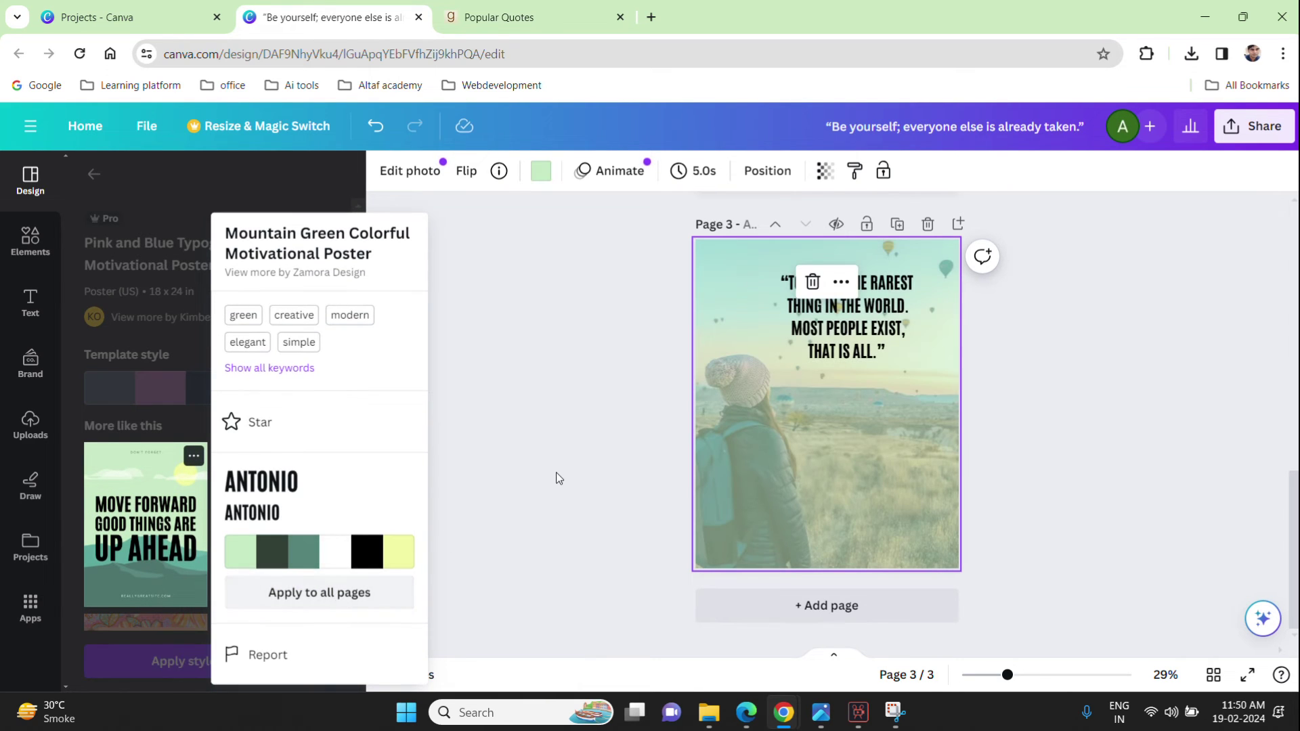
click(555, 472)
Step: Apply only the style of the “Don't just fly. Soar” template to page 3 and compare it with page 2
scroll(197, 468, down, 3)
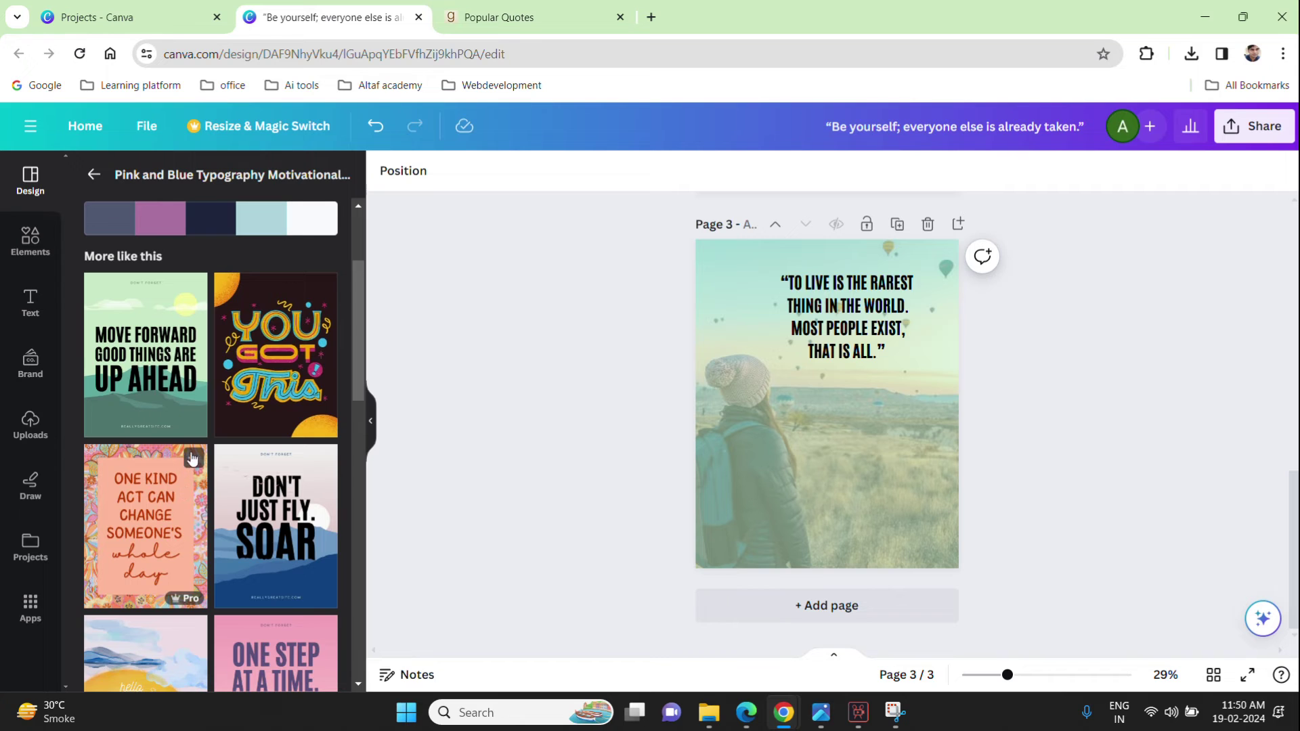
click(319, 461)
click(418, 597)
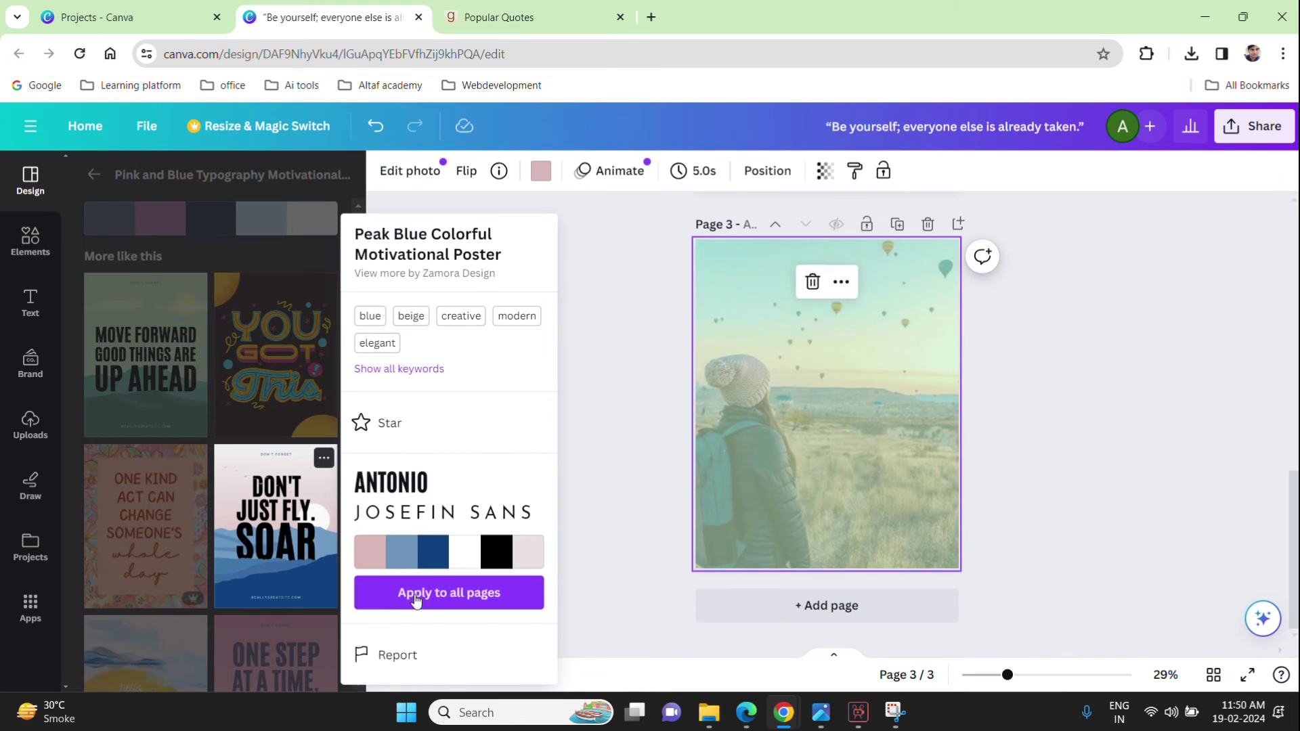
click(582, 487)
scroll(1216, 497, up, 4)
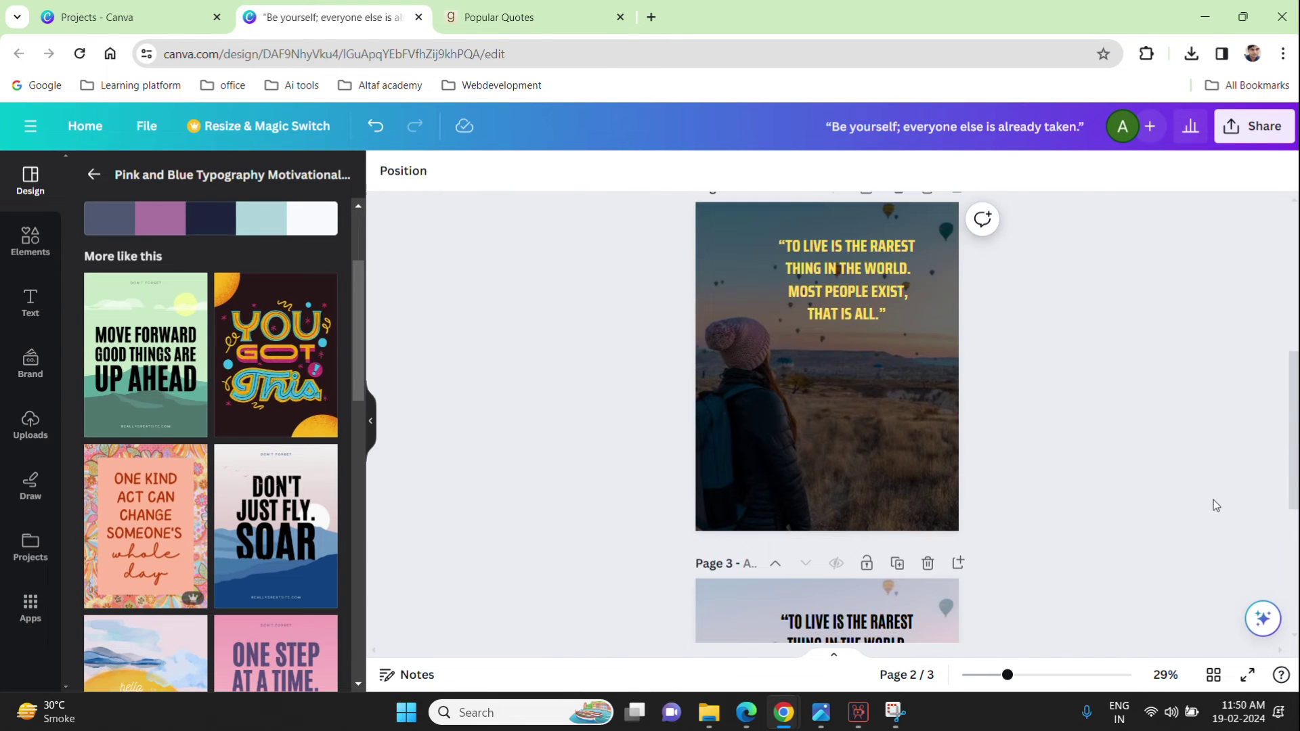
scroll(1216, 498, down, 3)
scroll(1211, 501, down, 2)
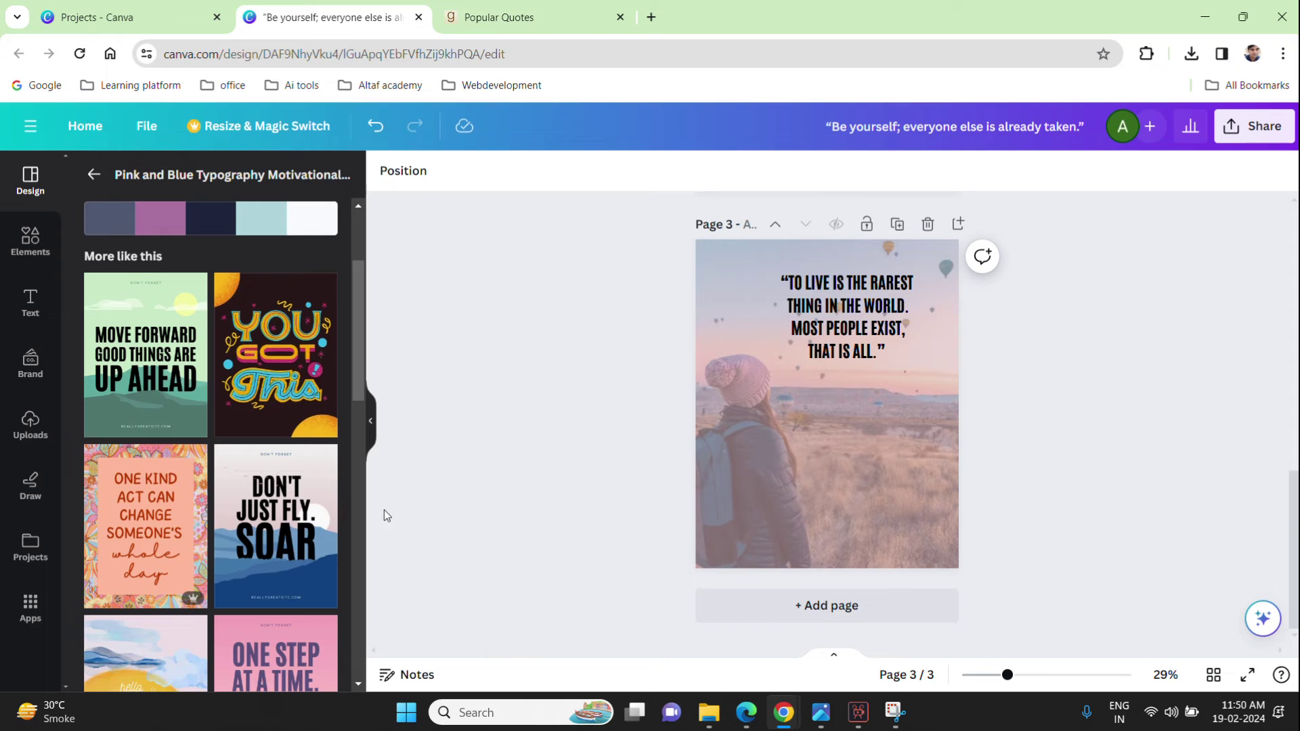
Step: Add a fourth page and fill it with the pink “One step at a time. You'll get there.” template
scroll(268, 542, down, 5)
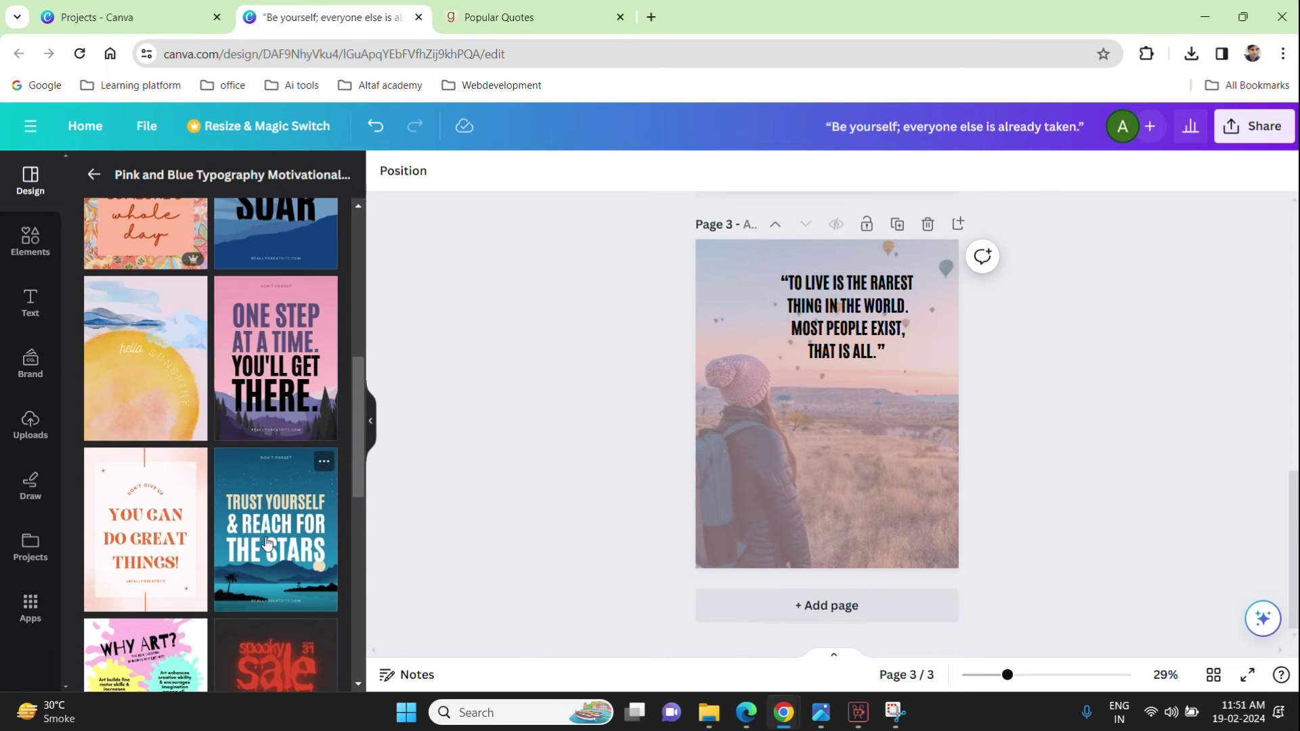
scroll(267, 541, down, 1)
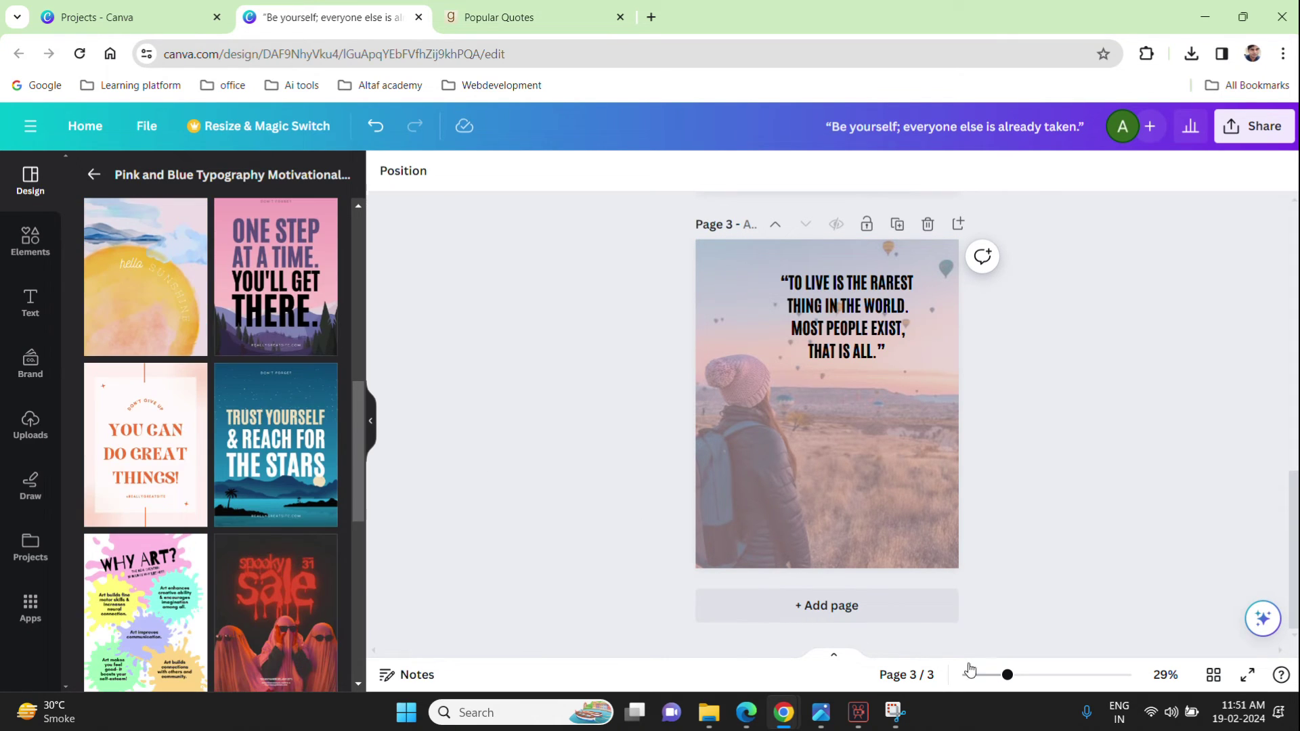
click(912, 622)
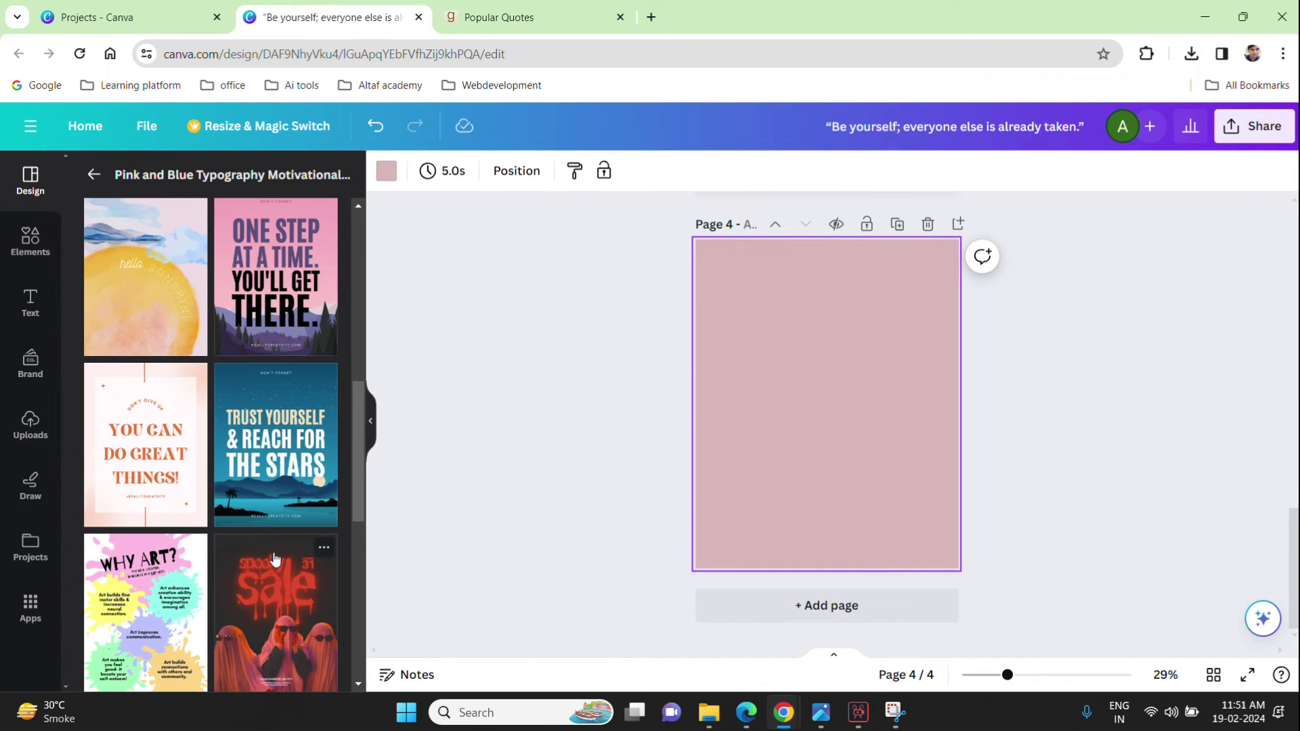
scroll(274, 559, up, 4)
scroll(274, 559, up, 5)
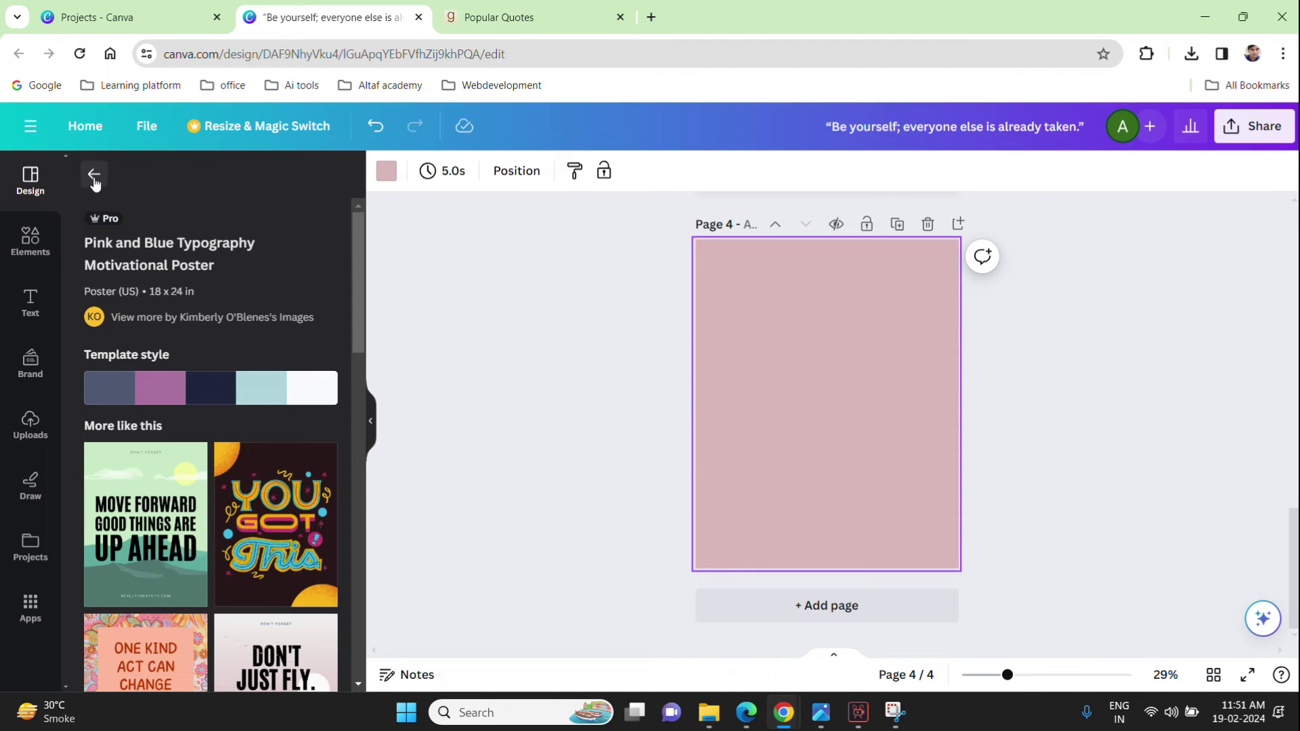
scroll(235, 567, down, 5)
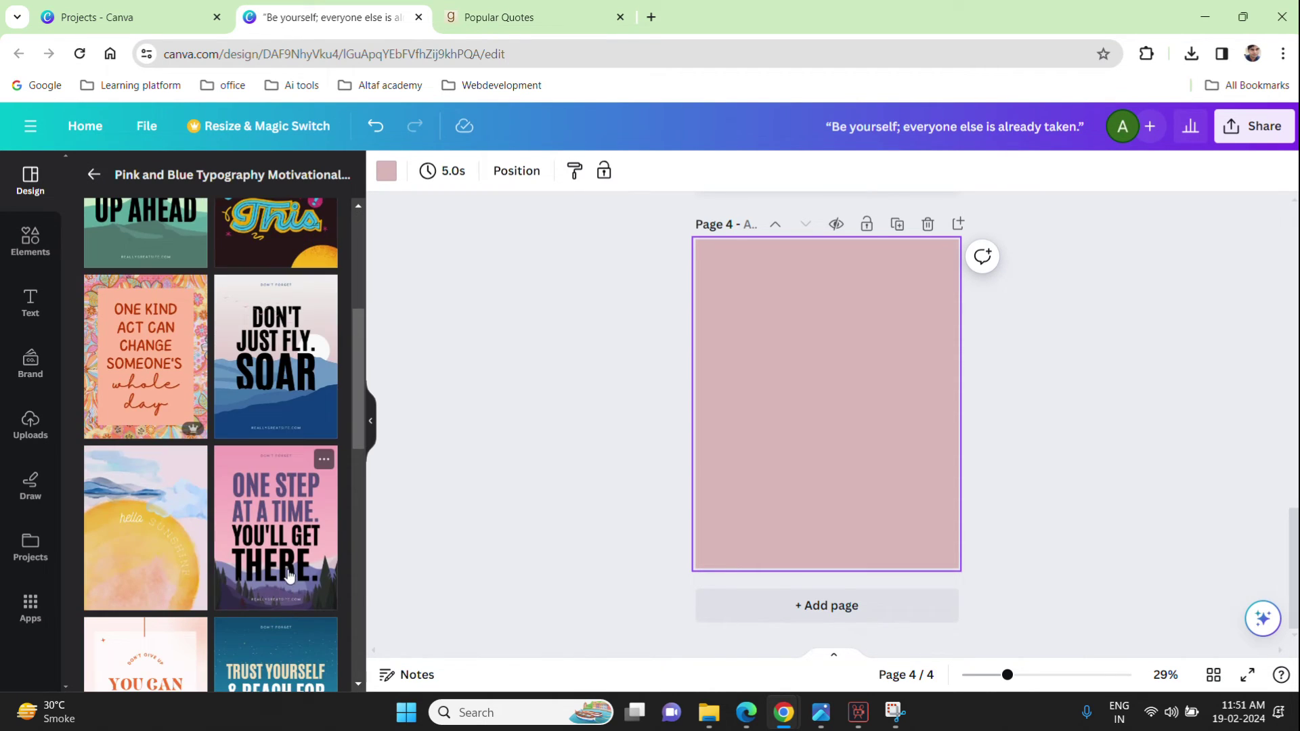
scroll(288, 574, down, 3)
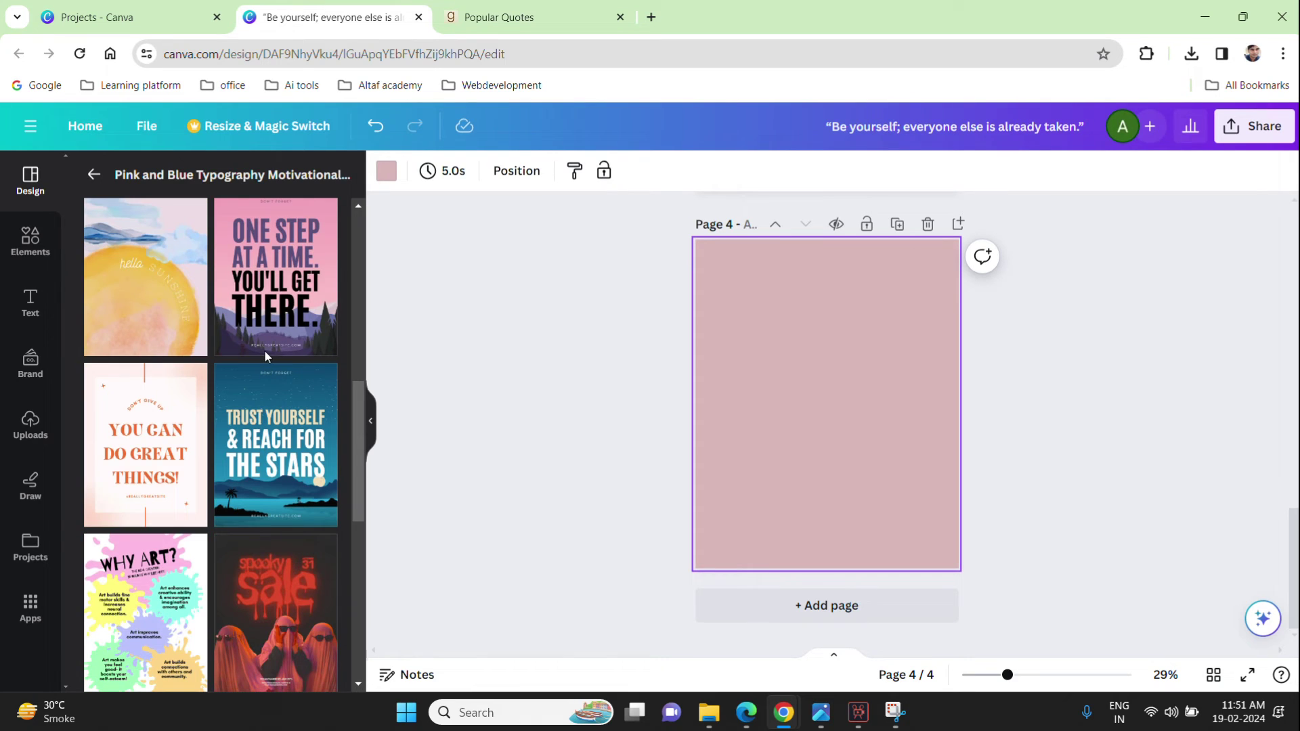
click(249, 258)
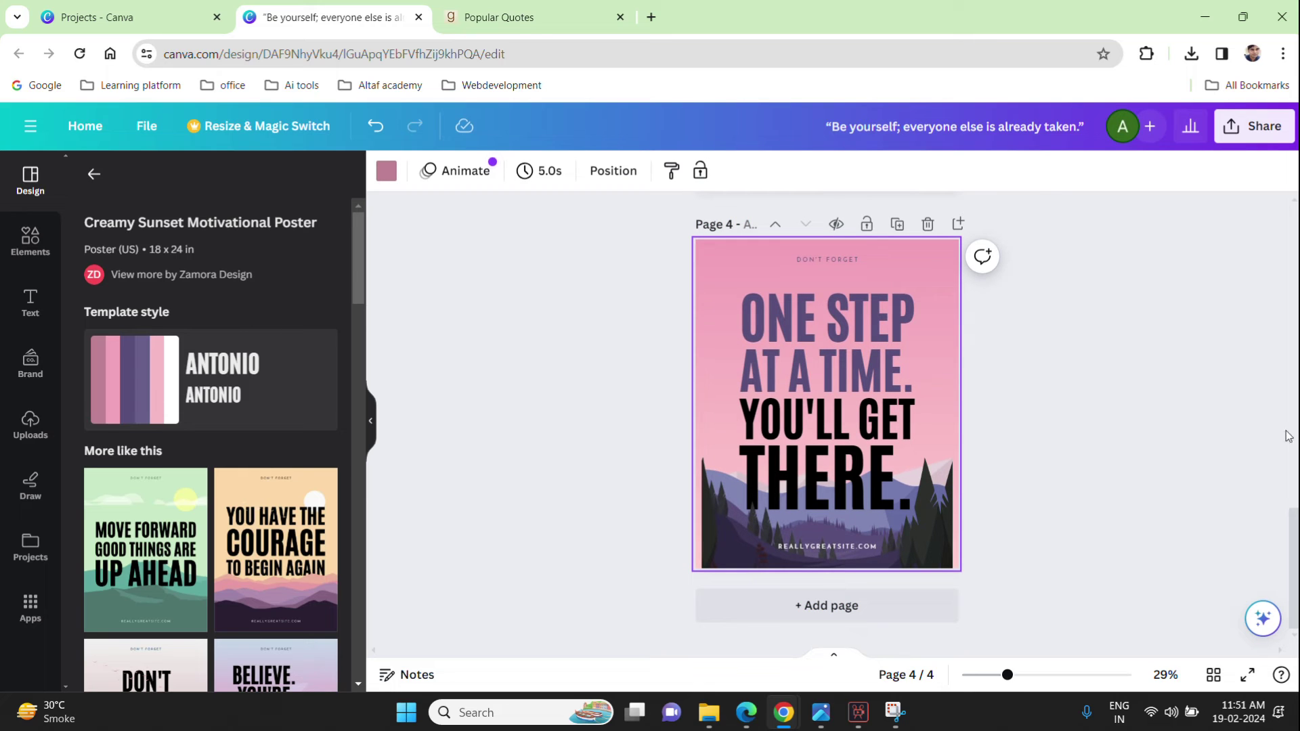
Step: Copy the quote “Always forgive your enemies; nothing annoys them so much.” from the Goodreads page and return to the Canva design
click(478, 19)
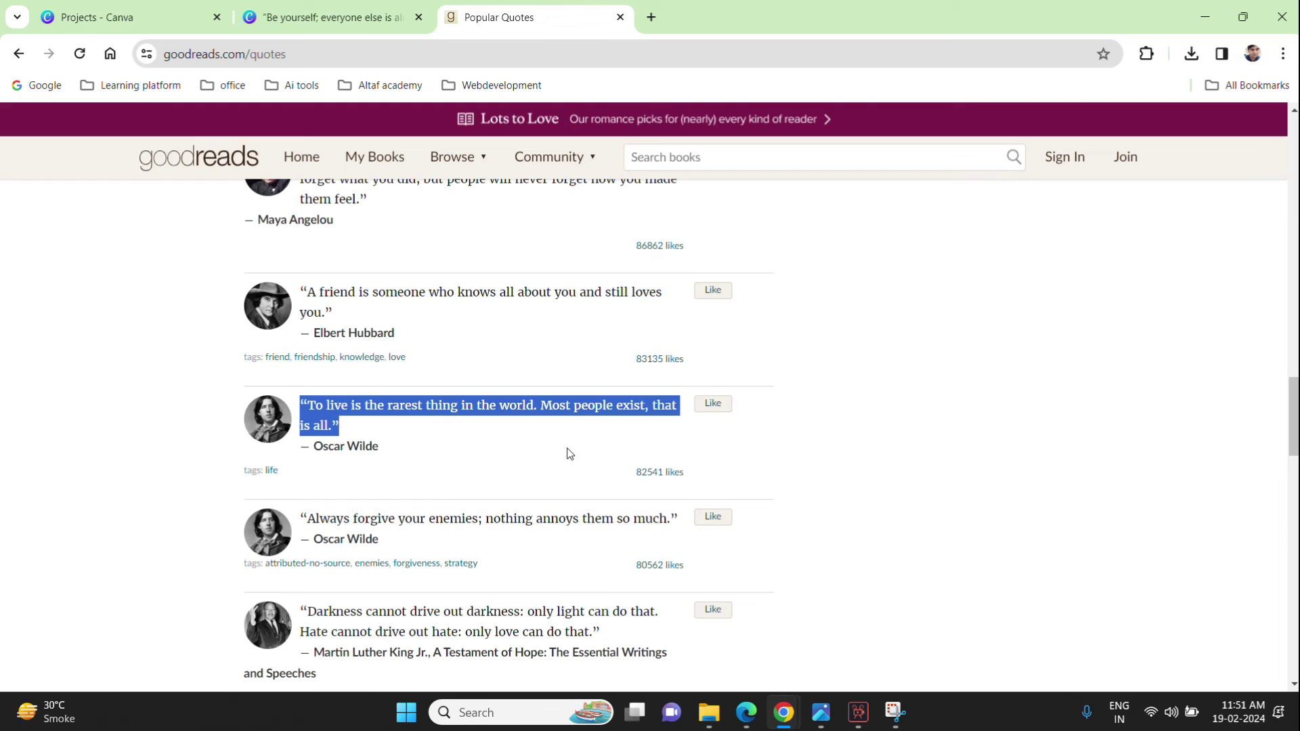
drag(308, 520, 673, 520)
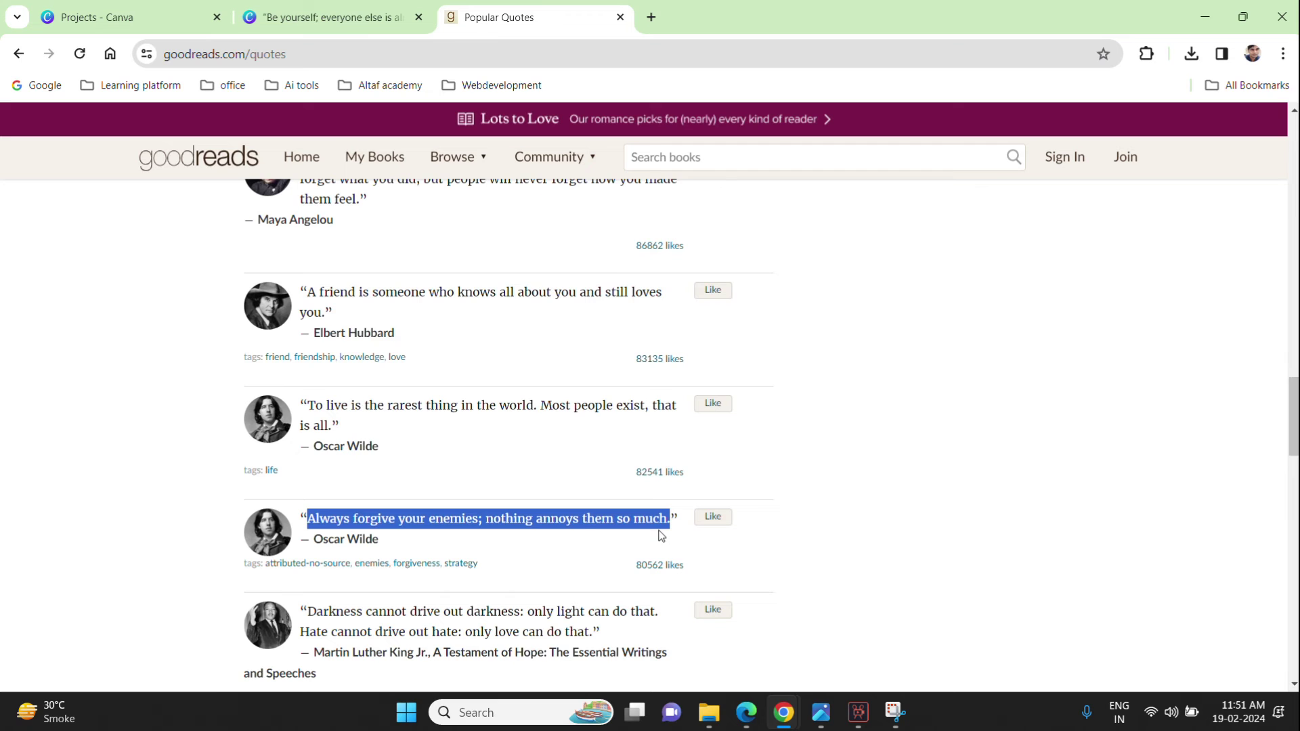
click(305, 15)
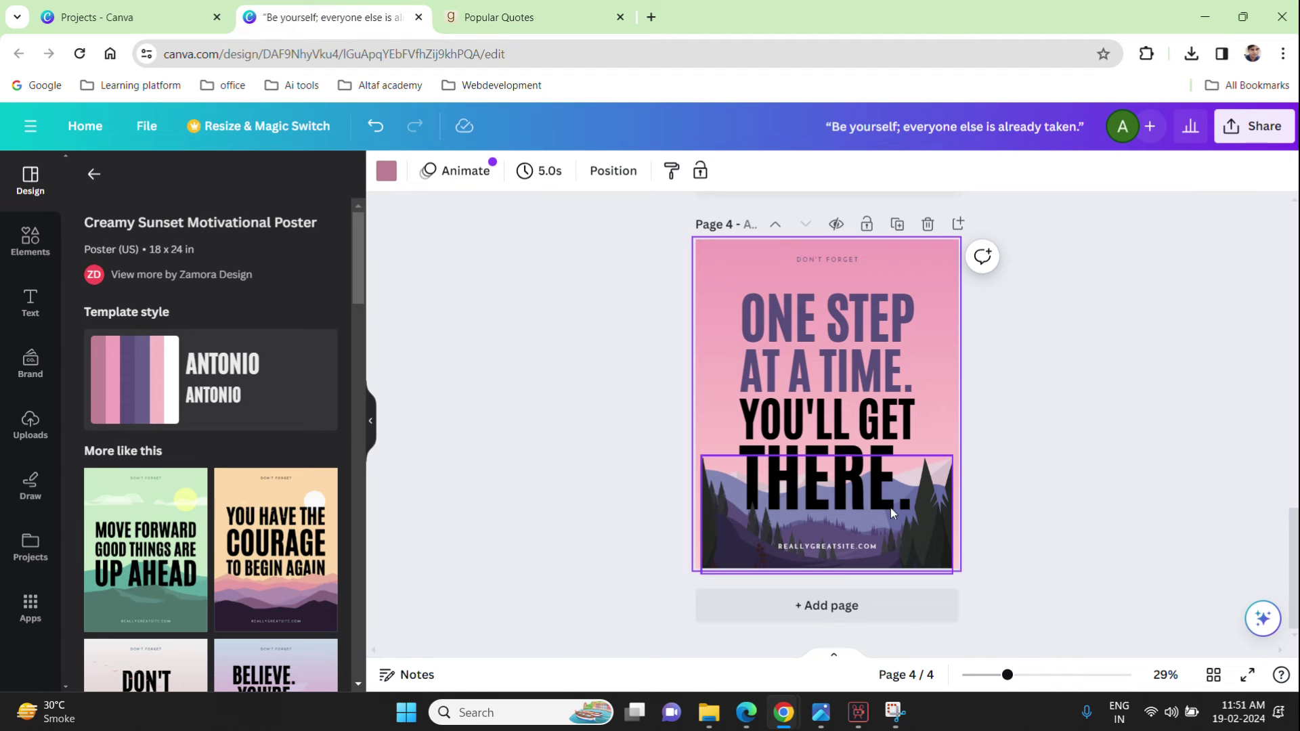
Step: Replace the “ONE STEP” text on page 4 with the copied quote
click(879, 491)
right_click(836, 473)
click(807, 311)
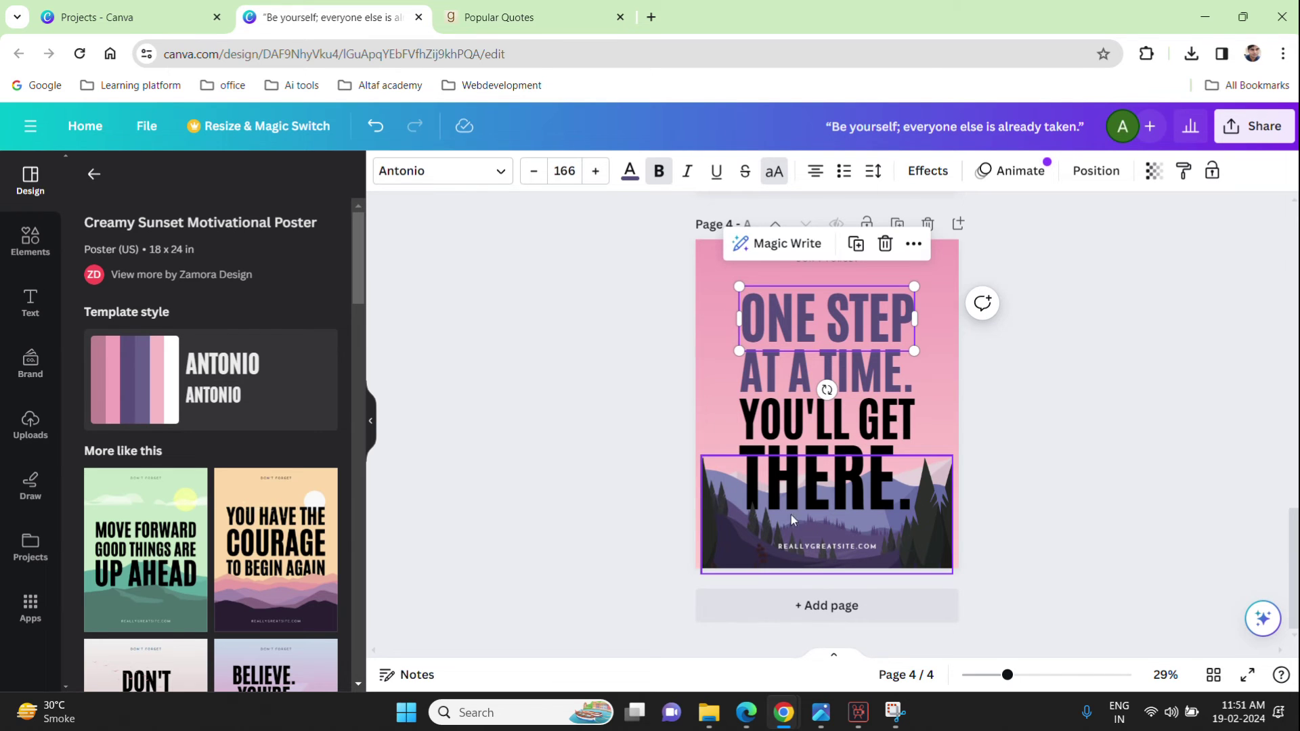
double_click(847, 308)
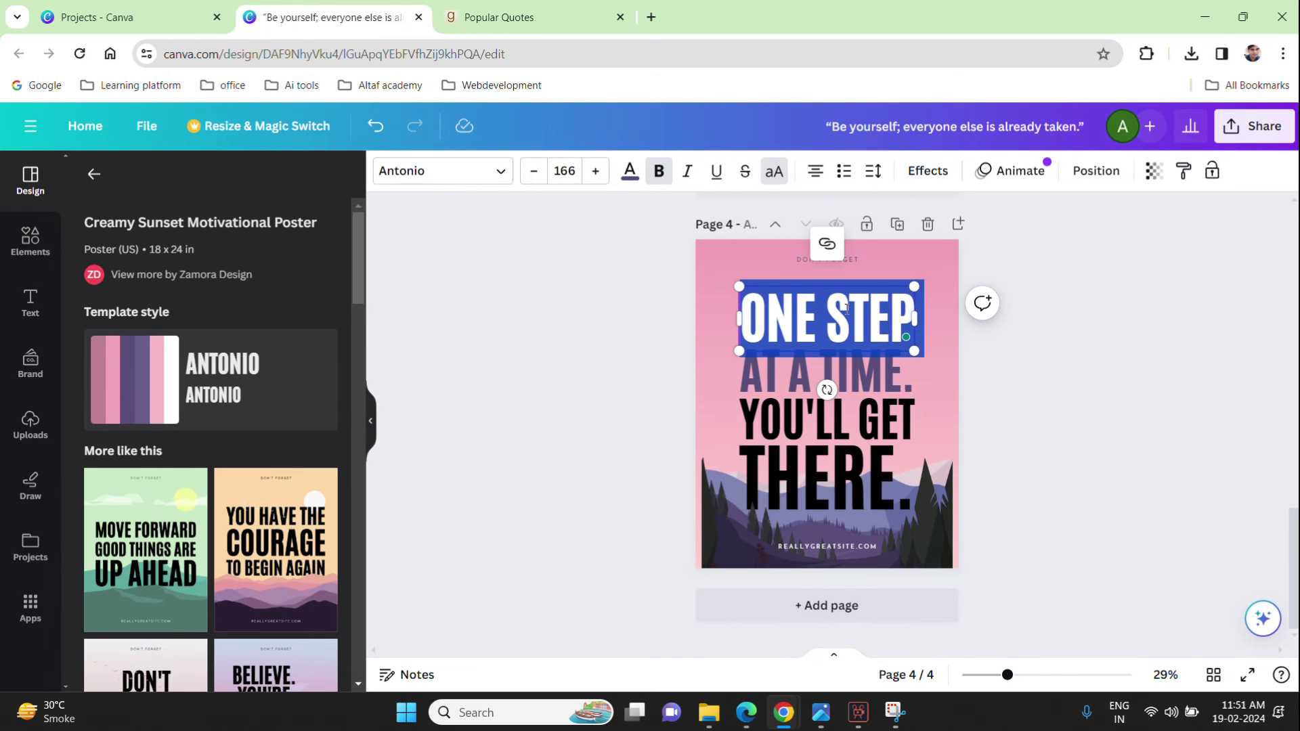
key(ctrl+v)
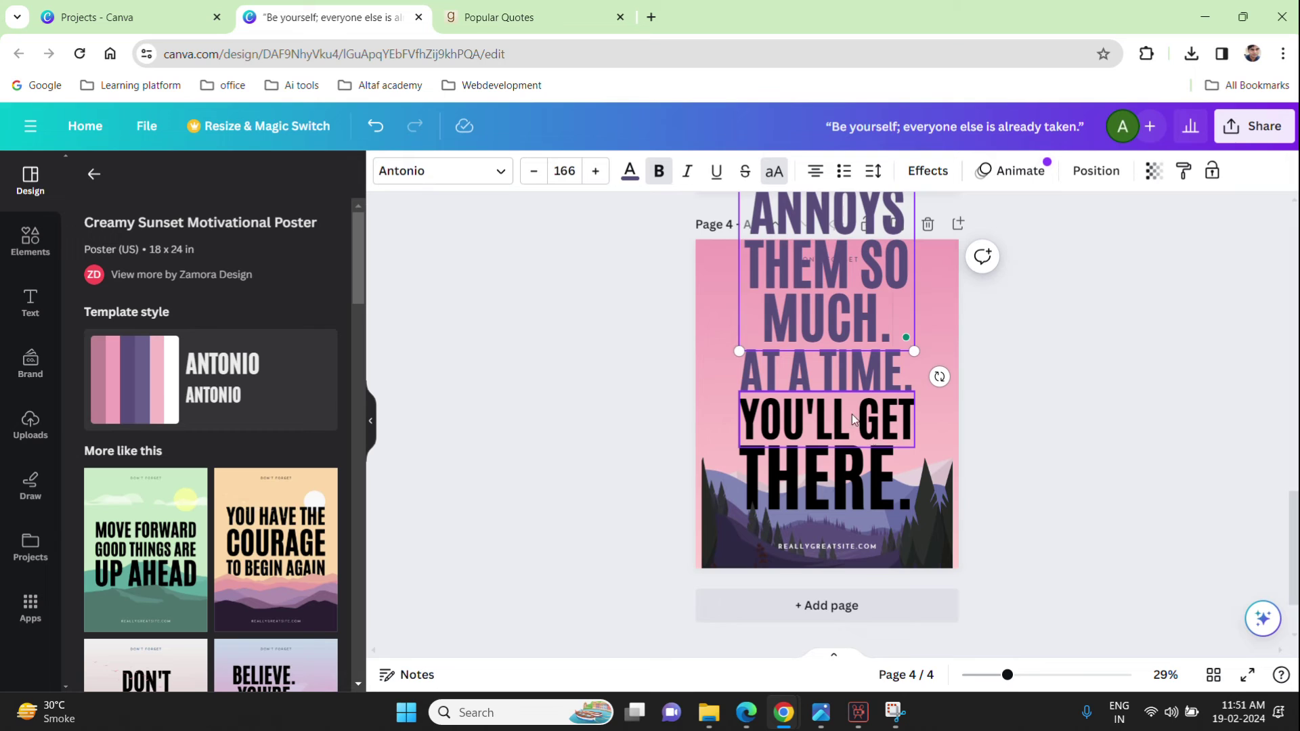
Step: Delete the leftover headline lines “AT A TIME.”, “YOU'LL GET” and “THERE.” from page 4
click(847, 375)
key(Delete)
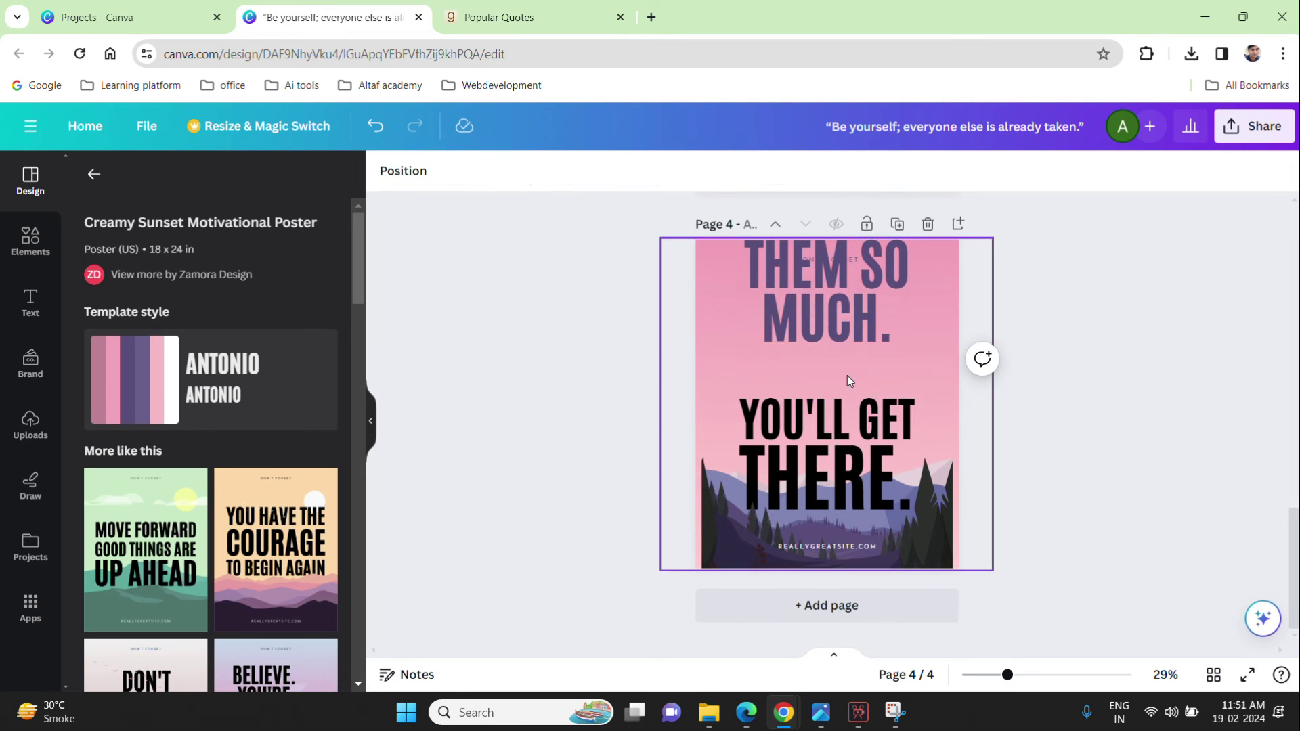
click(833, 439)
key(Delete)
click(836, 460)
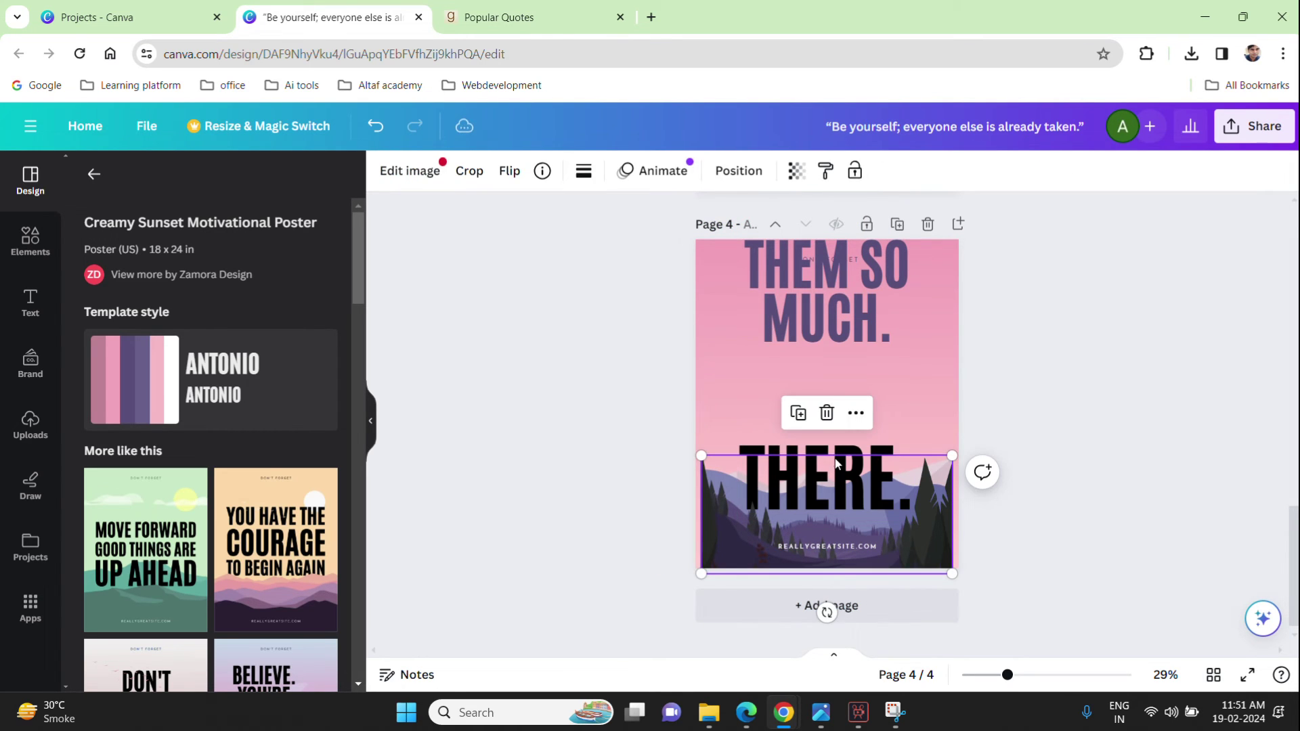
click(837, 455)
key(Delete)
Step: Move the quote down over the mountains on page 4 and set its font size to 60
click(853, 285)
drag(853, 286, 854, 522)
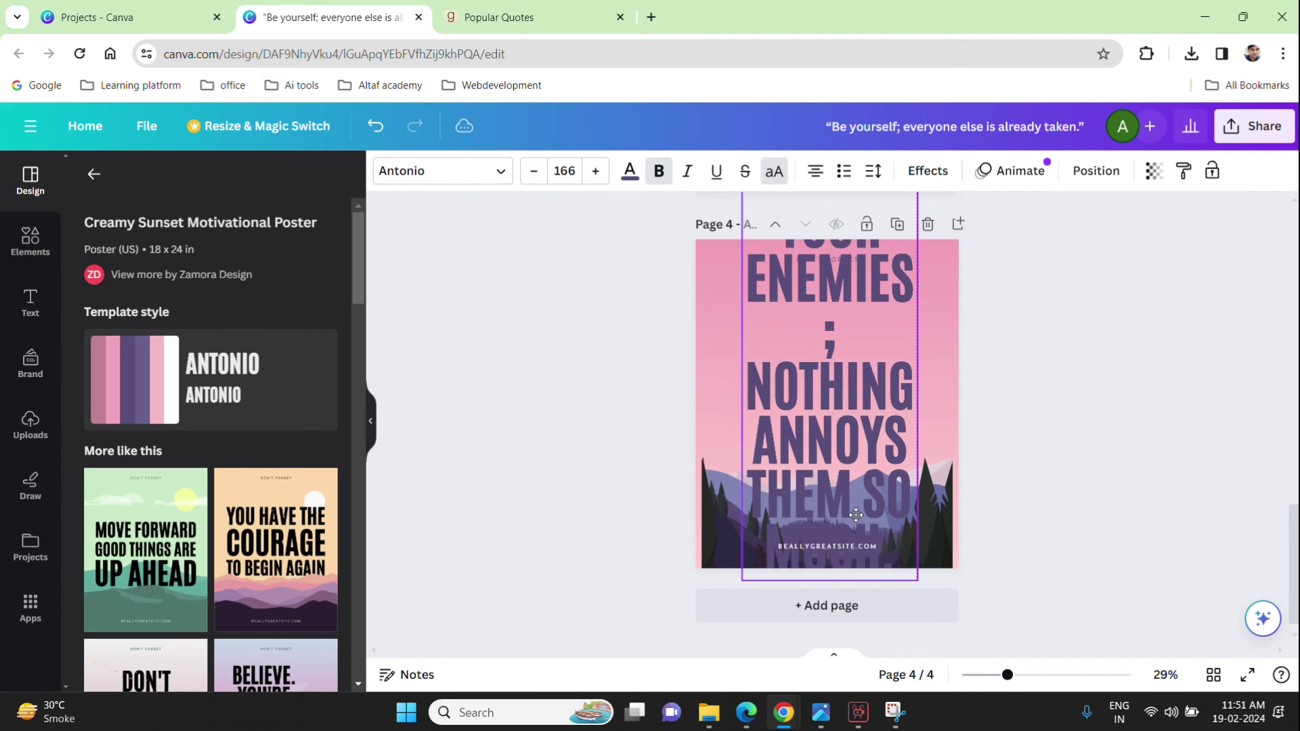
click(552, 170)
text(60)
key(Return)
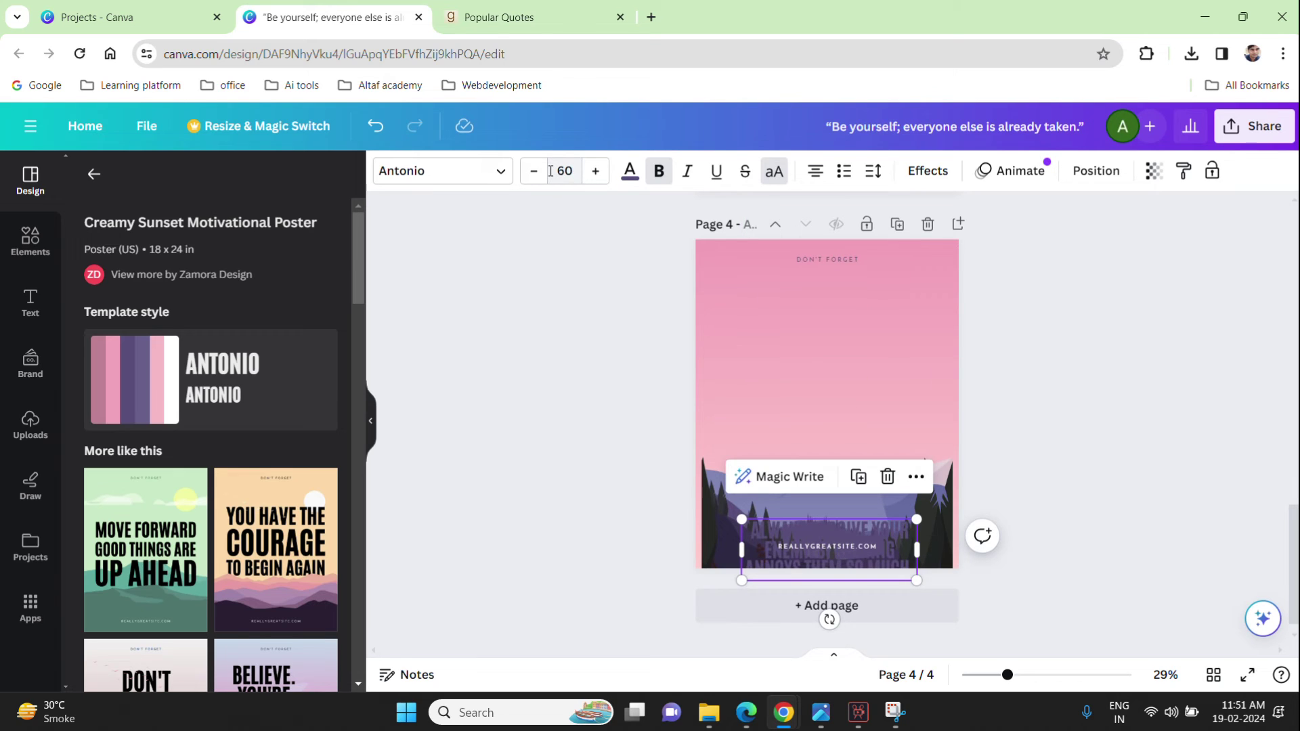
Step: Show page 4's layers and enlarge the quote's text box to a font size of about 75.9
click(884, 539)
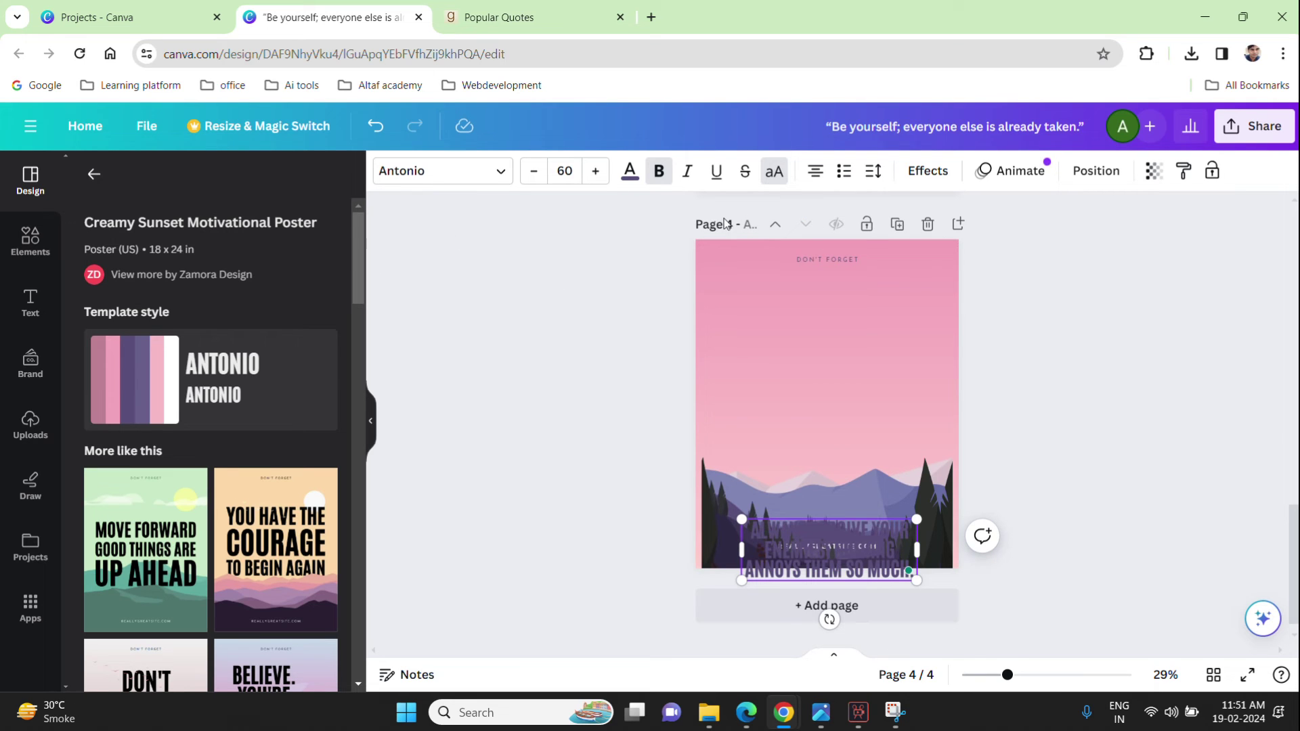
click(1095, 171)
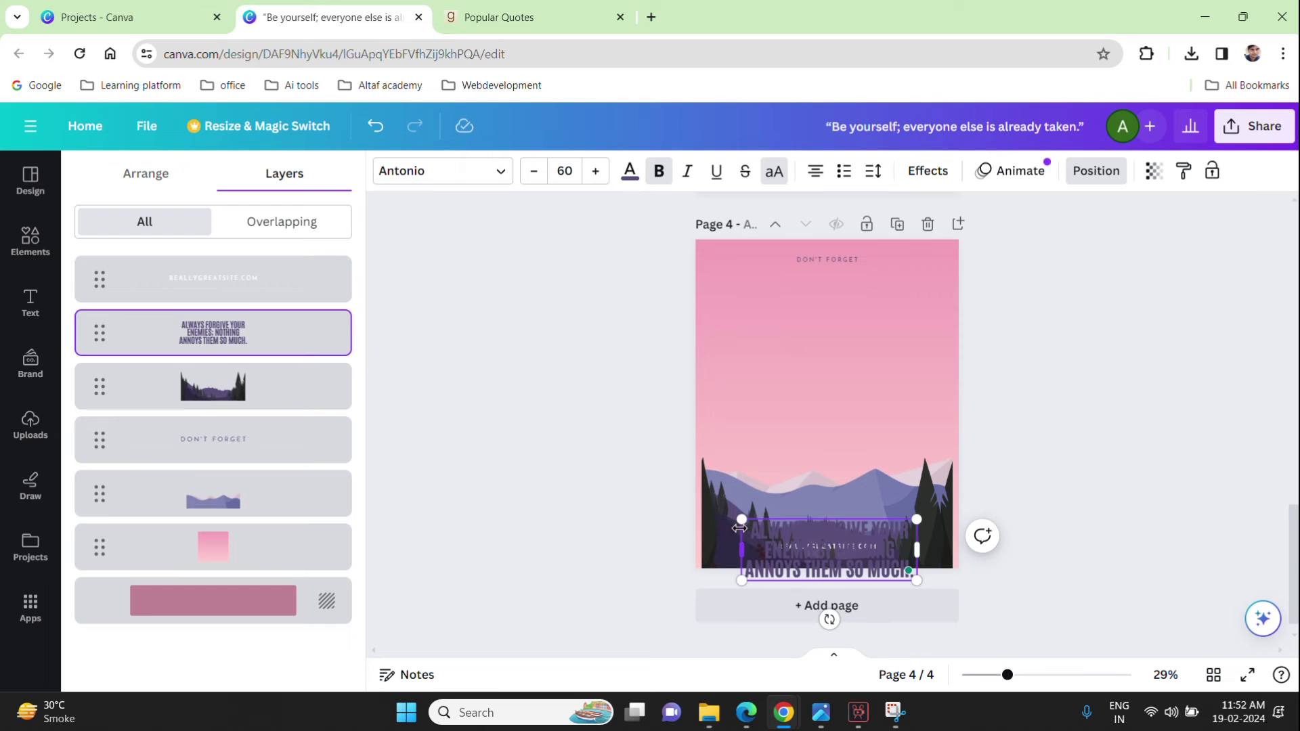
drag(742, 519, 695, 503)
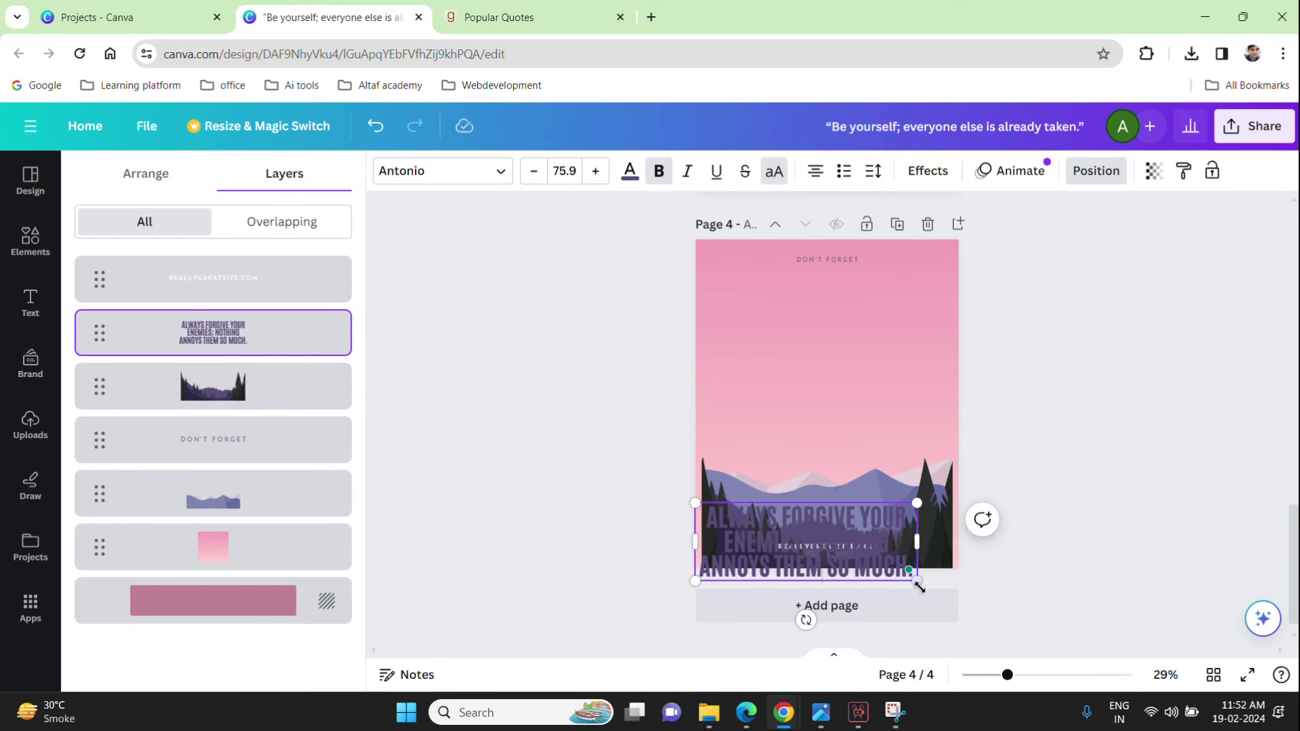
scroll(918, 599, down, 1)
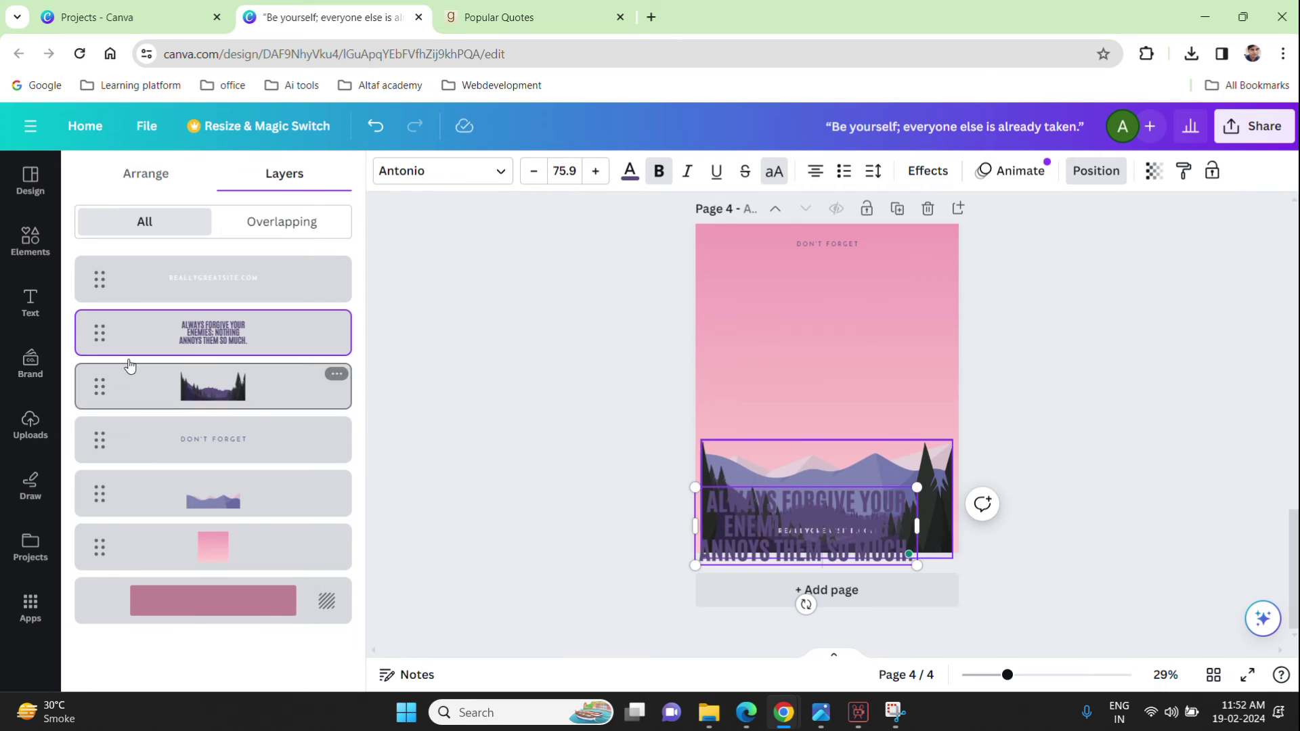
Step: Move the quote on page 4 up from the mountains into the pink sky
double_click(873, 499)
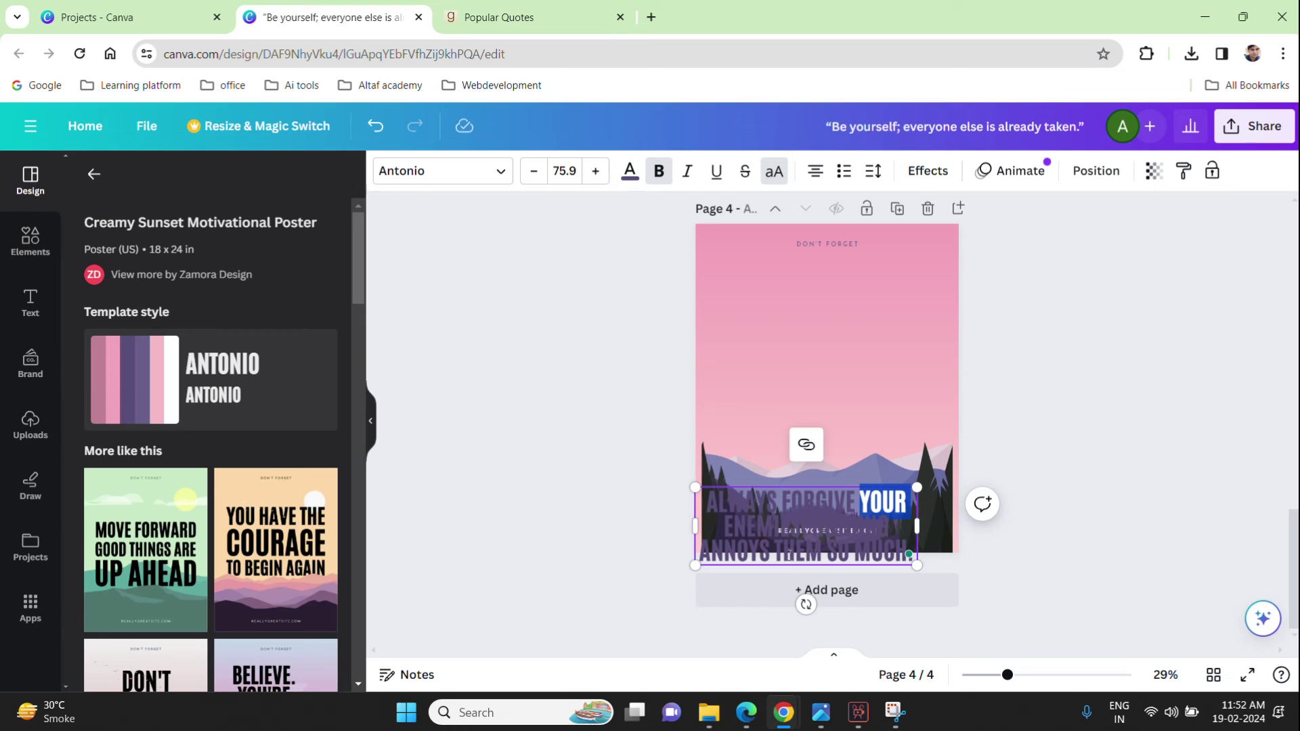
click(792, 564)
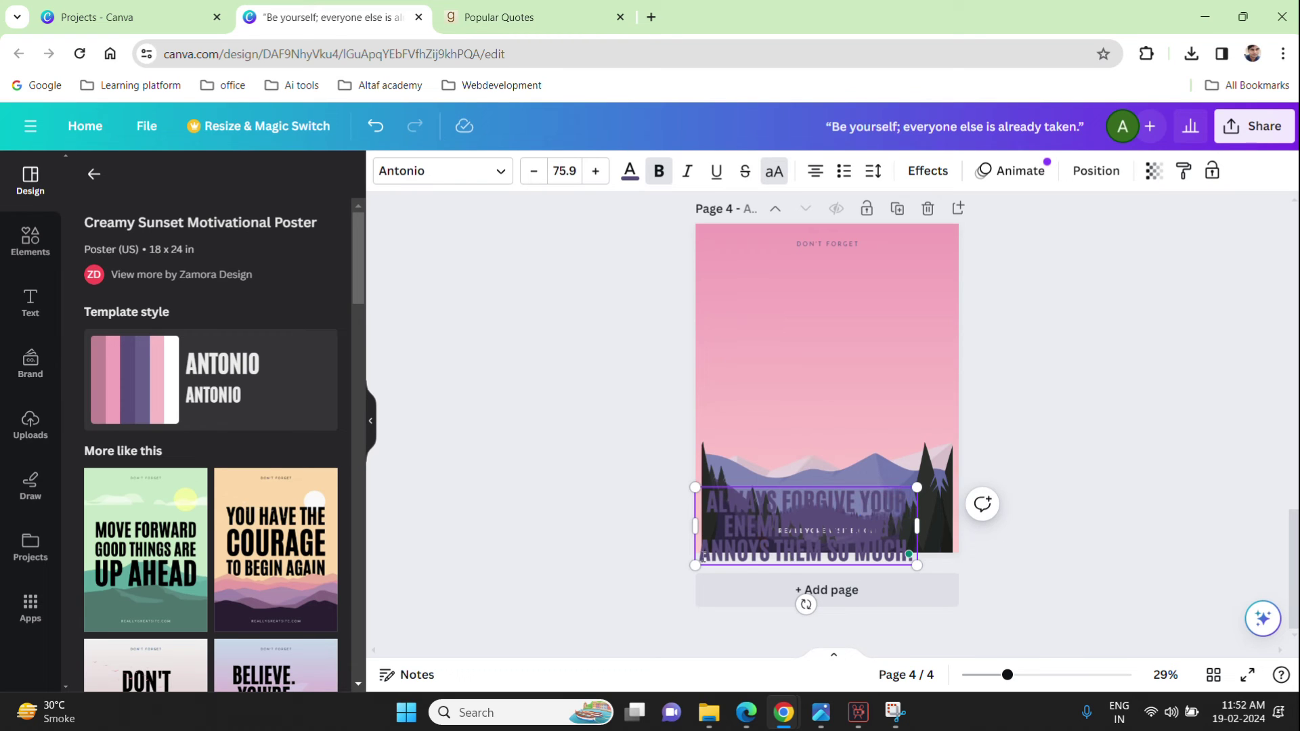
click(1068, 589)
drag(885, 553, 906, 377)
click(1129, 379)
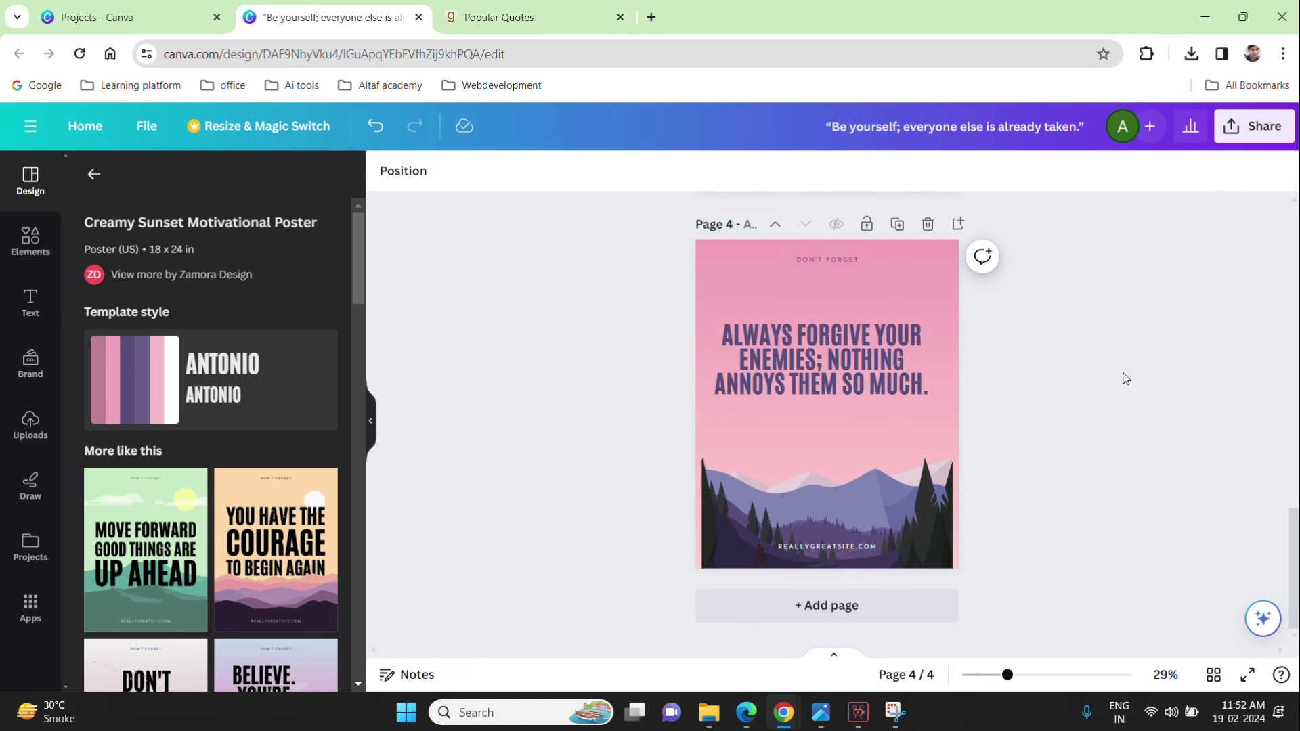
Step: Break the page 4 quote's lines so “YOUR ENEMIES;” and “NOTHING ANNOYS THEM” each start a new line
click(881, 338)
double_click(894, 340)
click(897, 343)
key(Return)
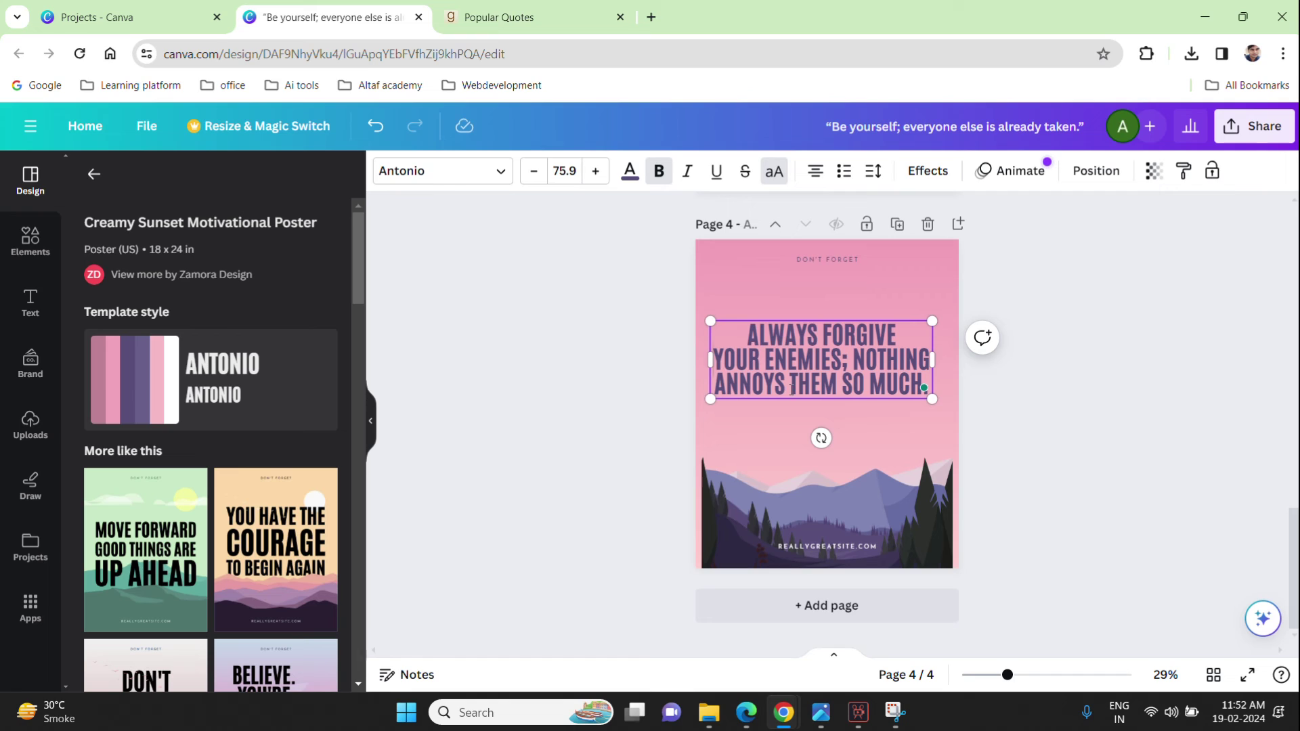
click(857, 360)
key(Return)
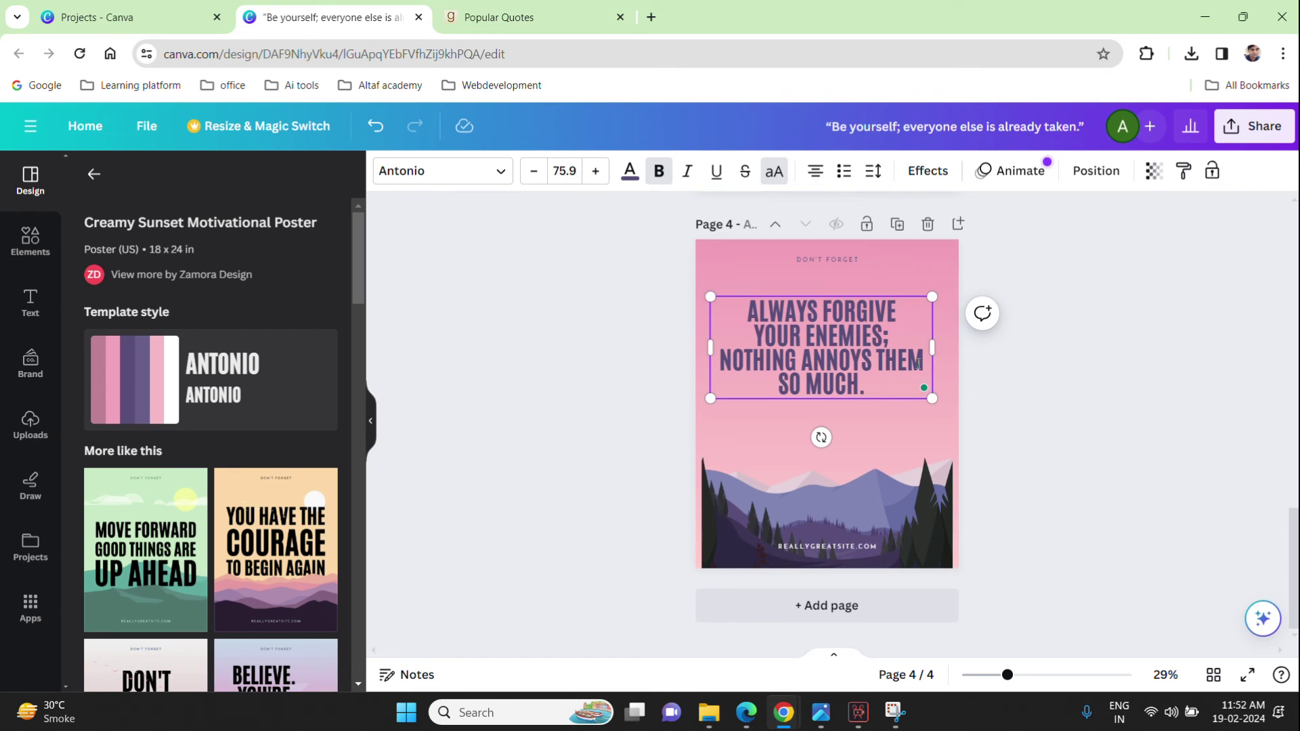
click(1048, 412)
Step: Nudge the four-line quote slightly up and centre it beneath the “DON'T FORGET” heading
click(834, 261)
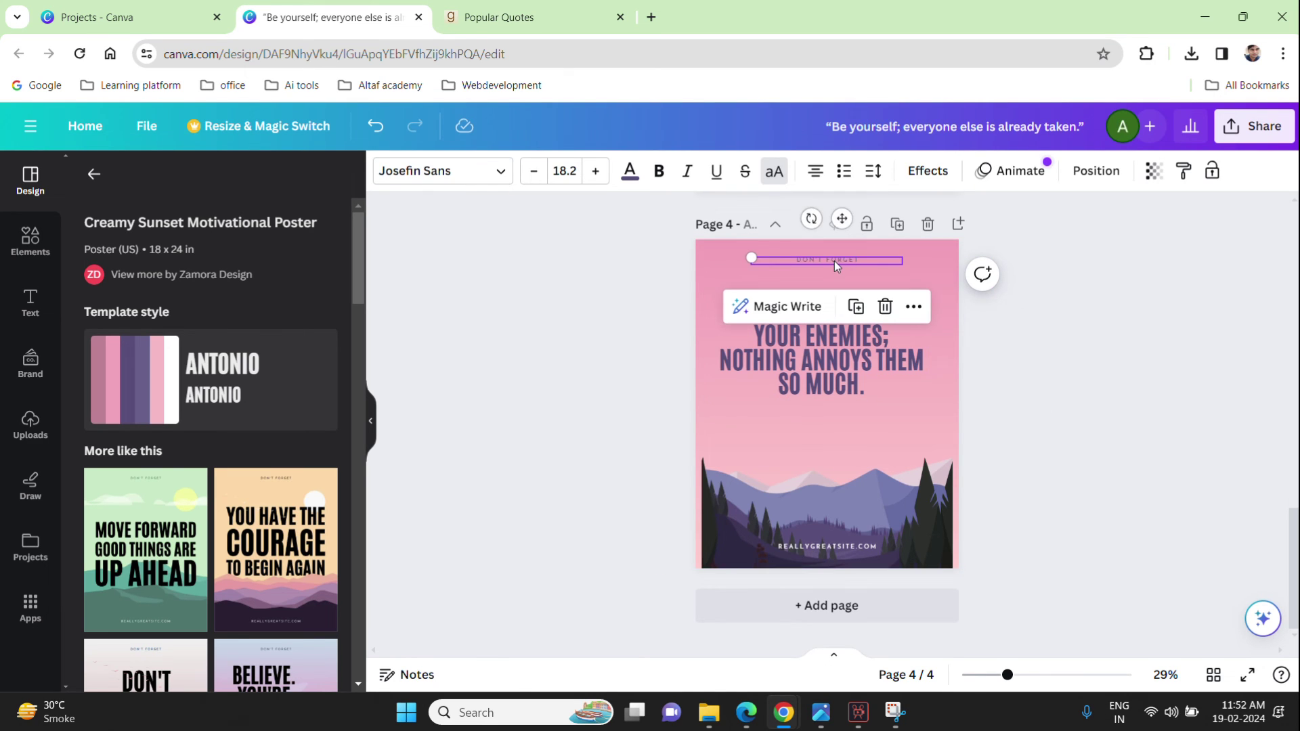
click(854, 352)
drag(855, 355, 859, 345)
click(1150, 425)
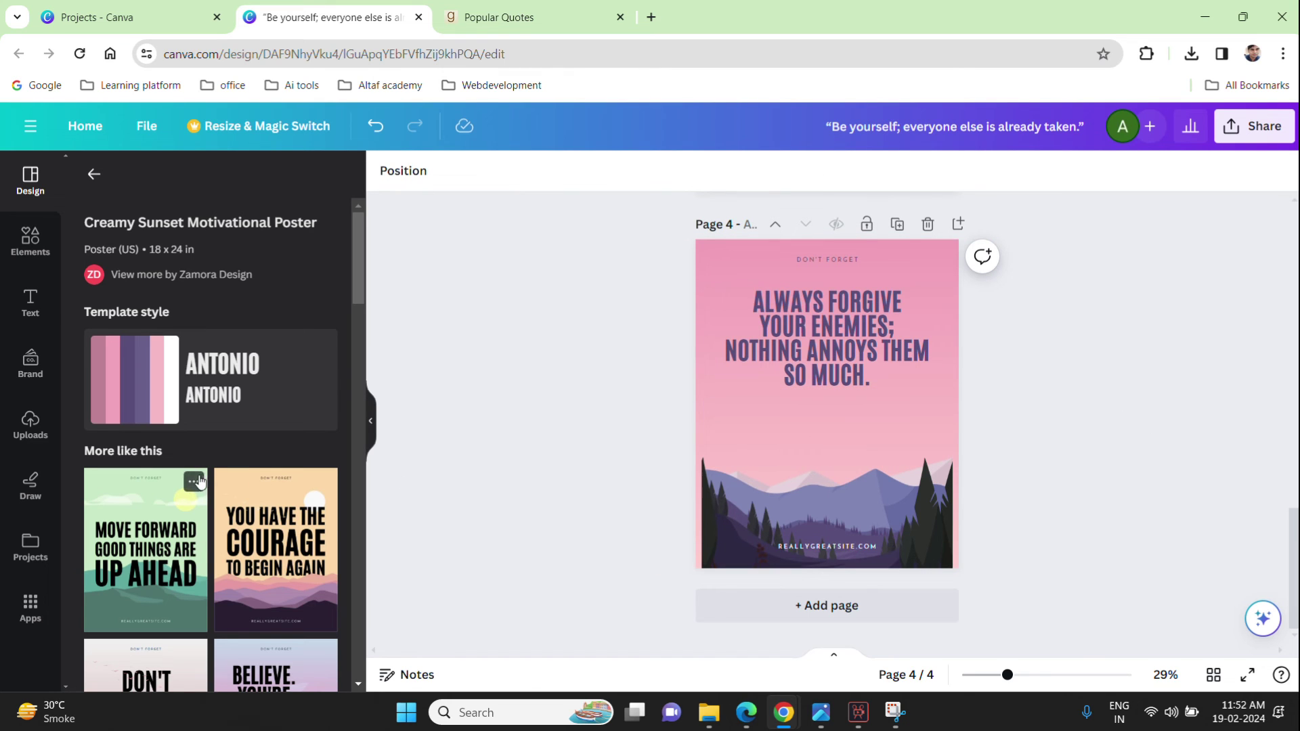
Step: Apply the colours and fonts of the “Mountain Green Colorful Motivational Poster” template to page 4
click(196, 481)
click(336, 590)
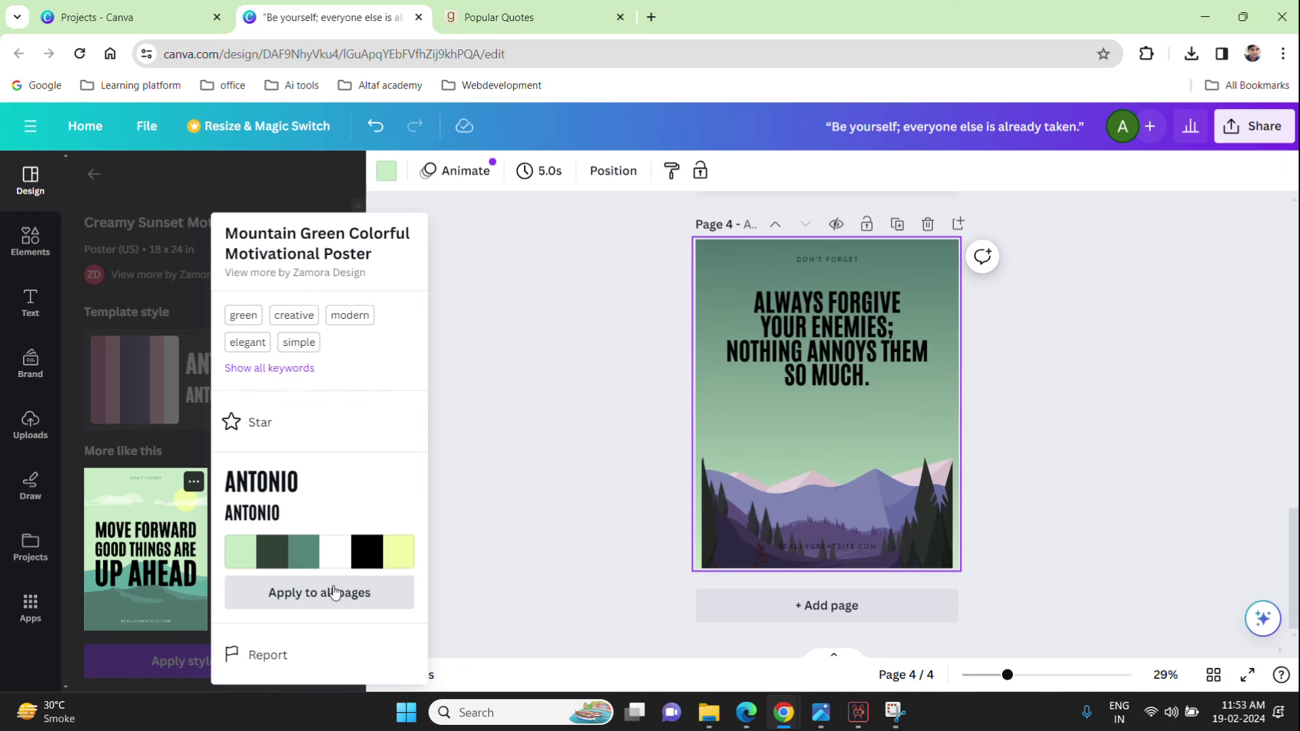
click(575, 464)
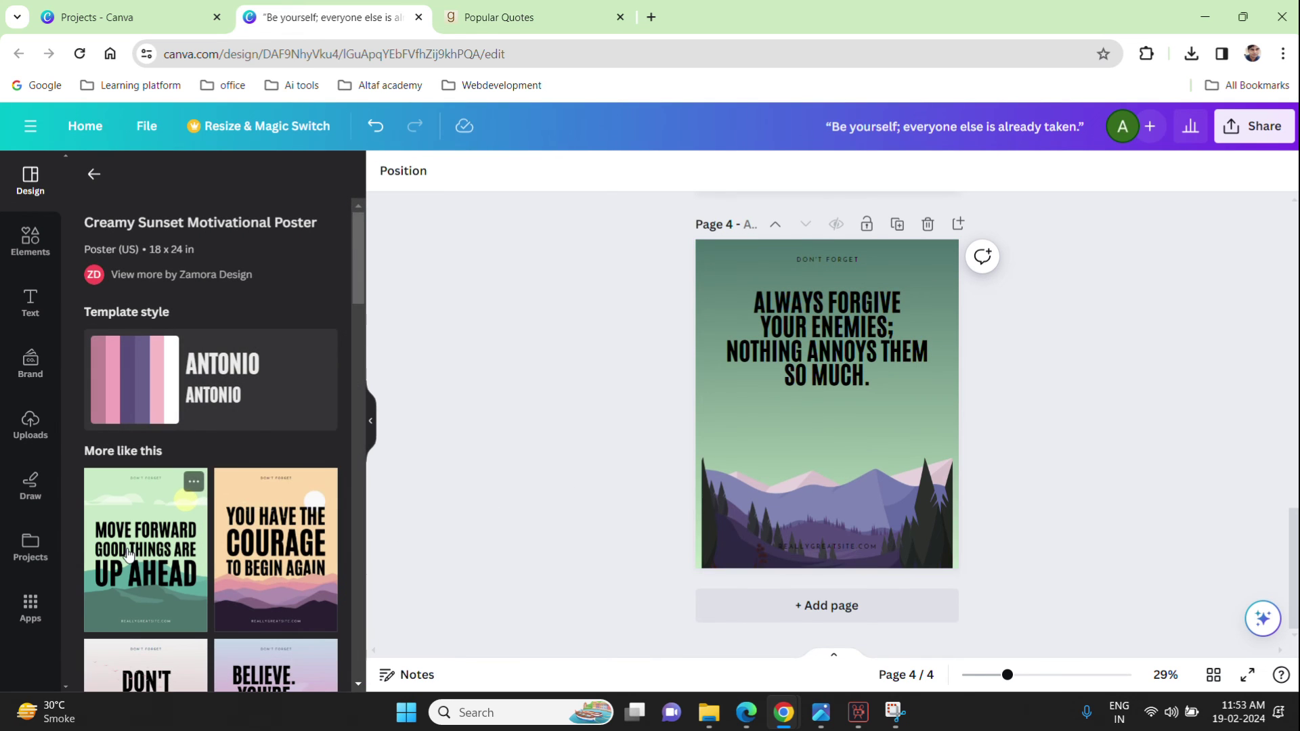
Step: Move the restyled quote slightly down, away from the “DON'T FORGET” heading
scroll(127, 547, down, 4)
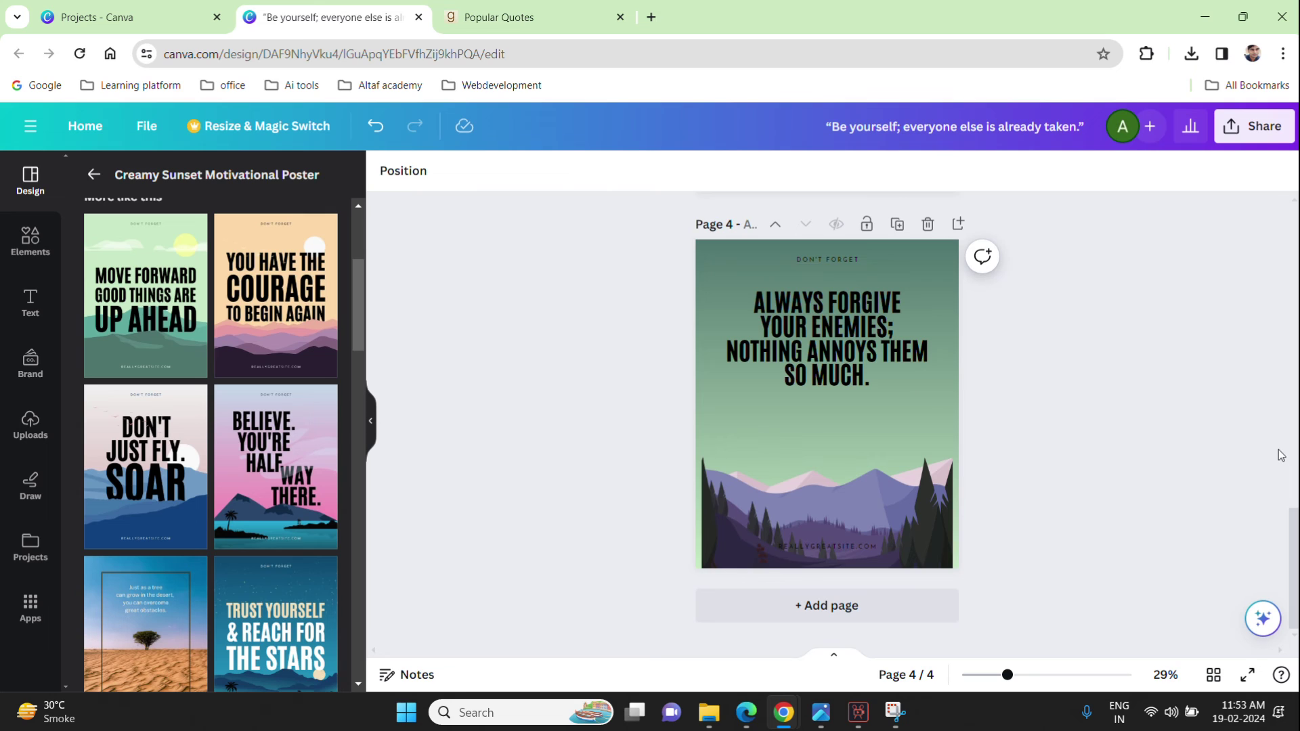
drag(887, 360, 889, 374)
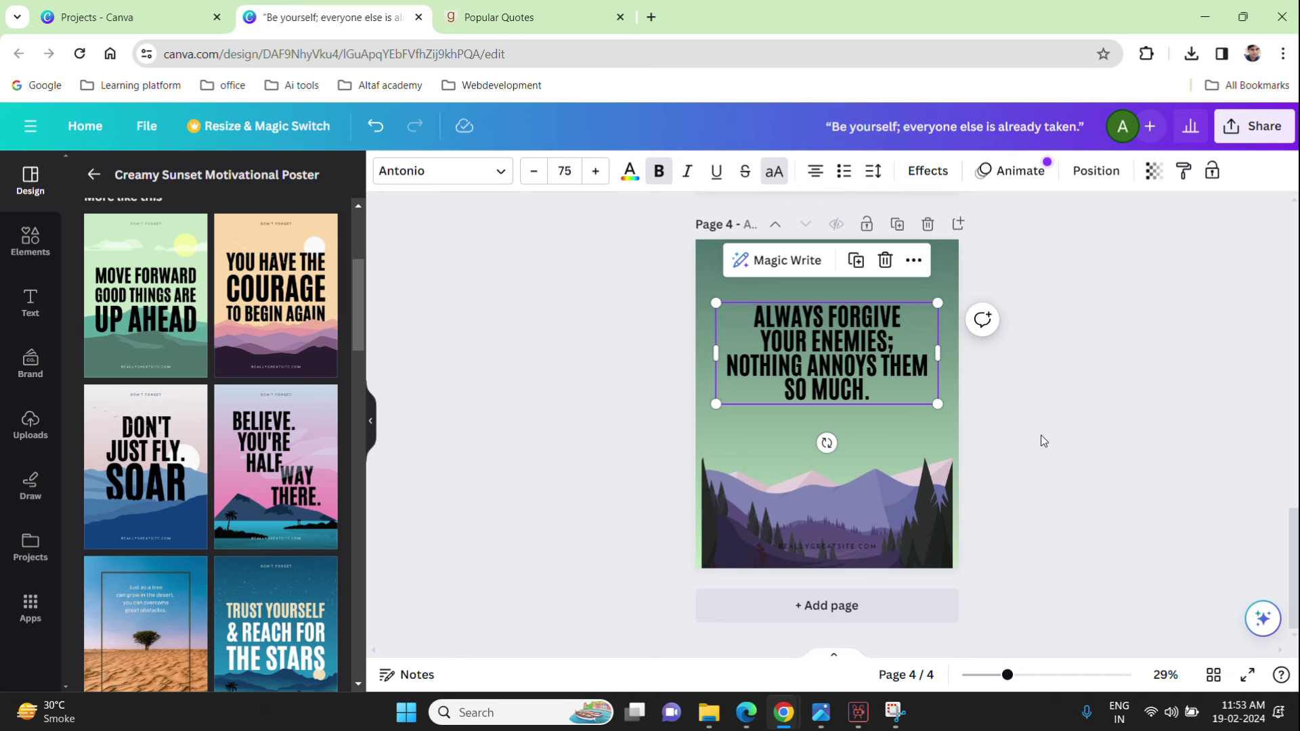
click(998, 412)
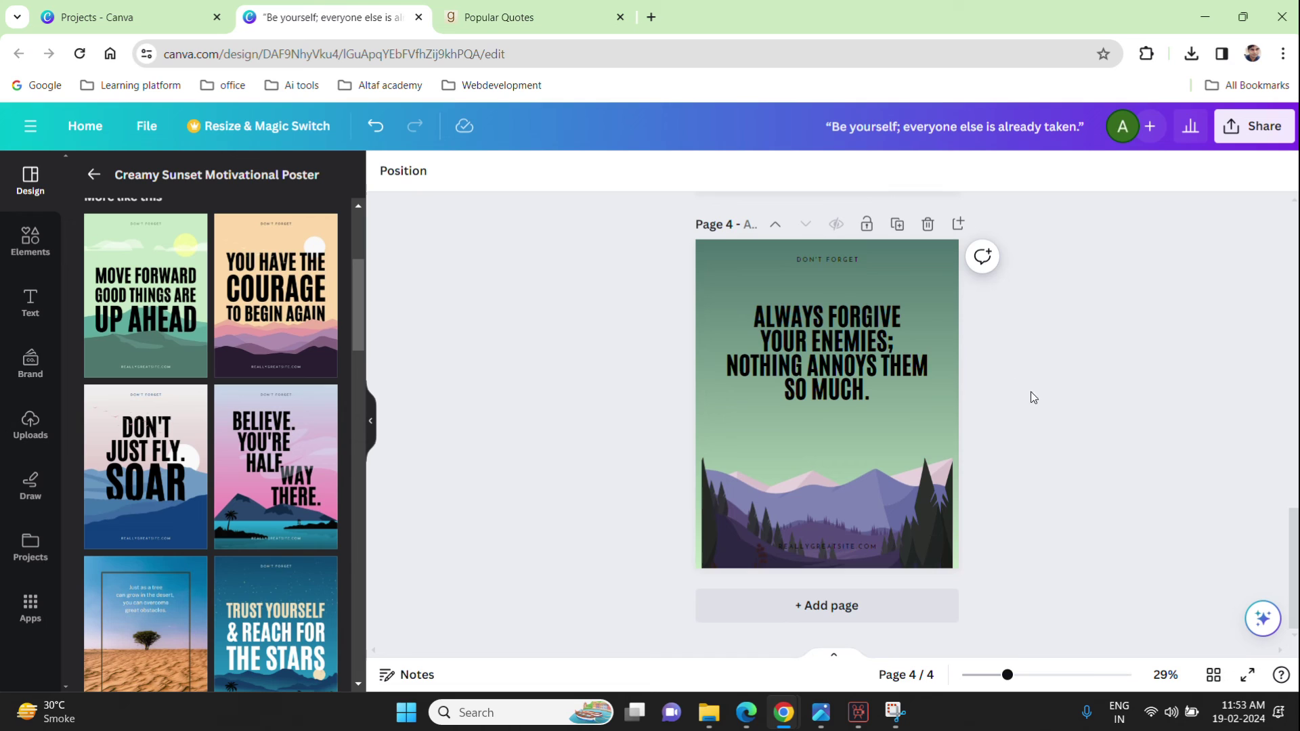
Step: Delete the “REALLYGREATSITE.COM” footer text from page 4 and shift the quote a little lower in the sky
click(879, 545)
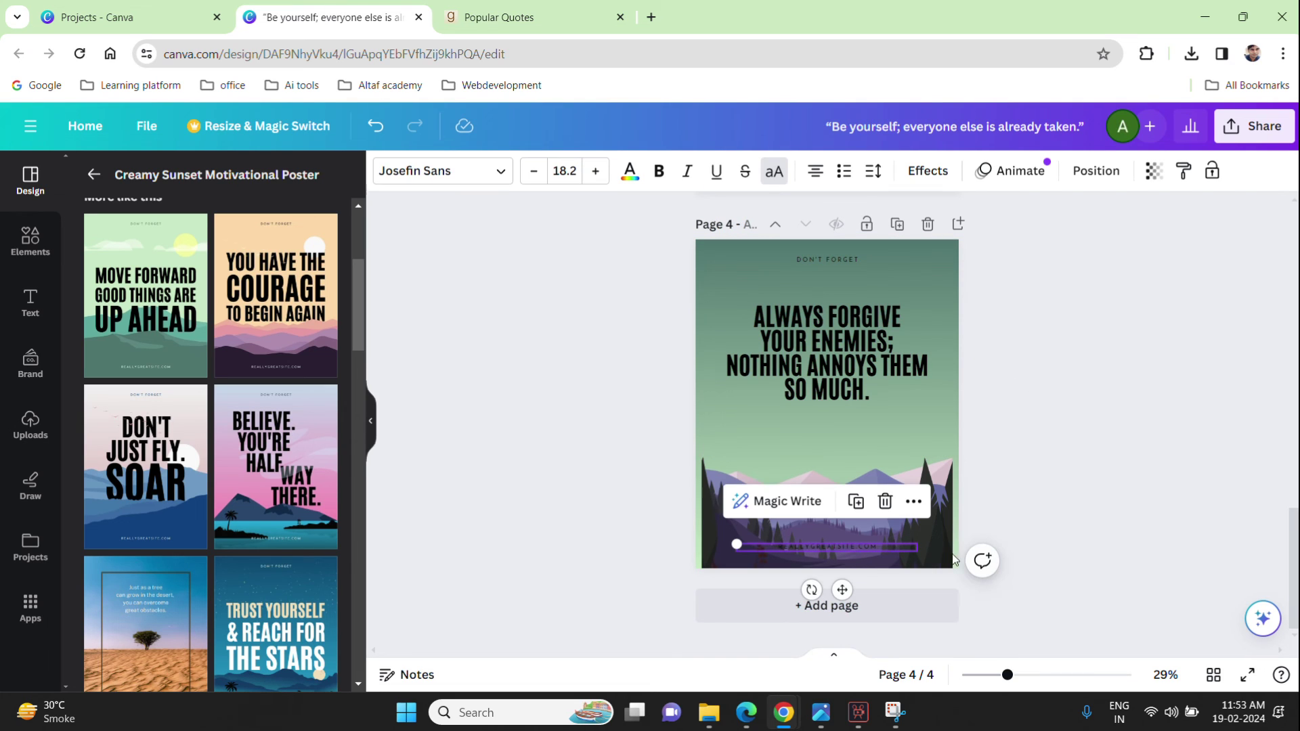
click(1018, 527)
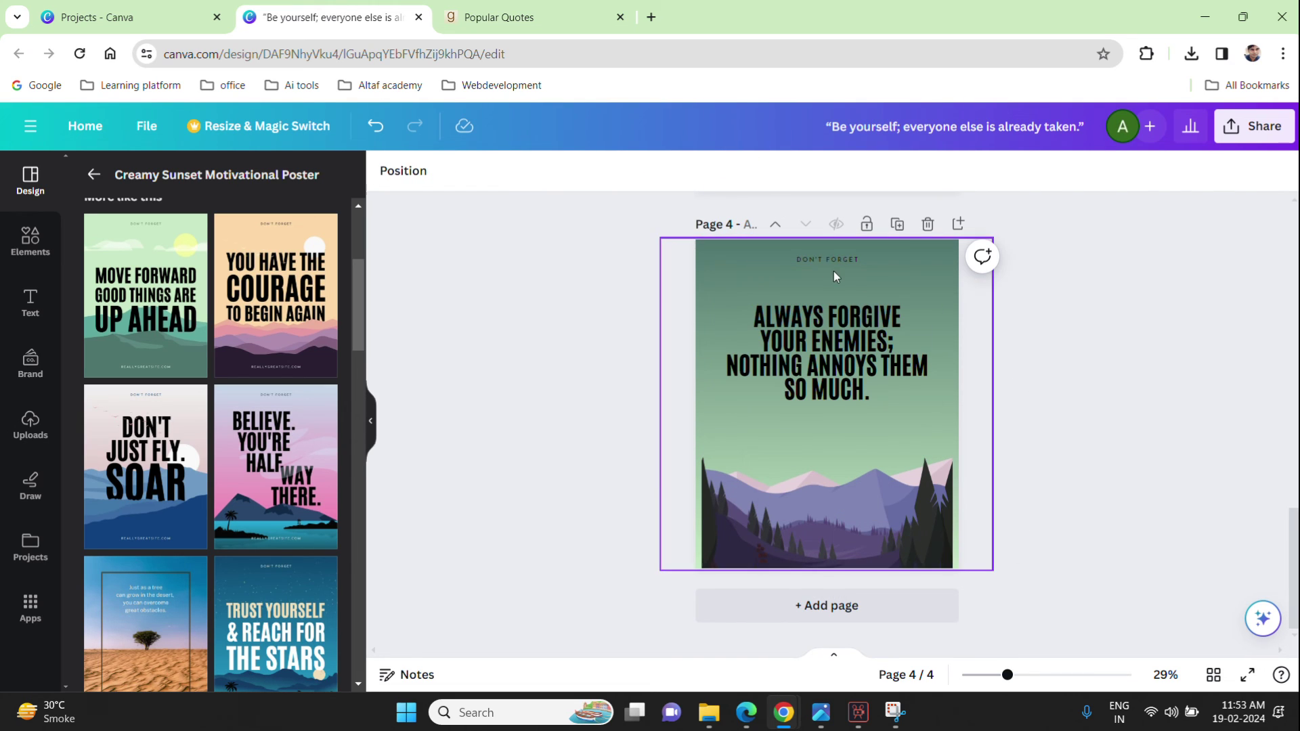
drag(834, 362, 840, 376)
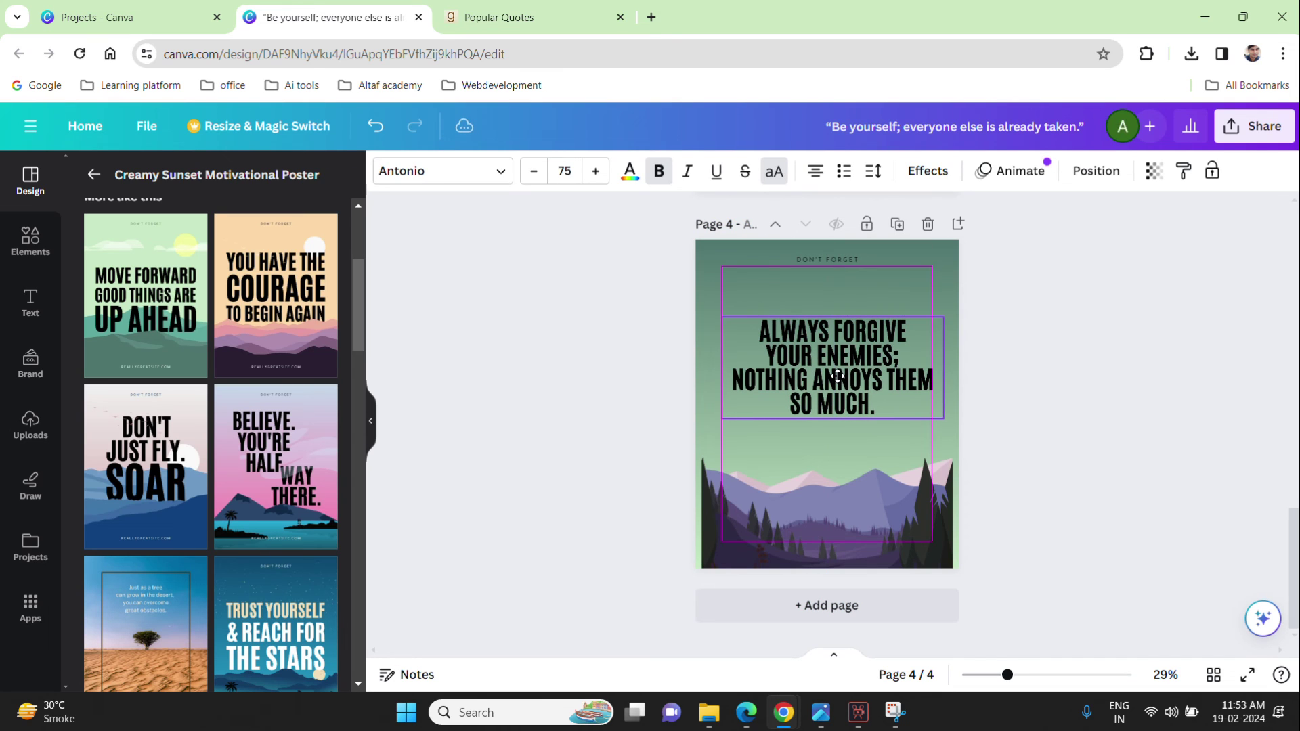
click(1183, 370)
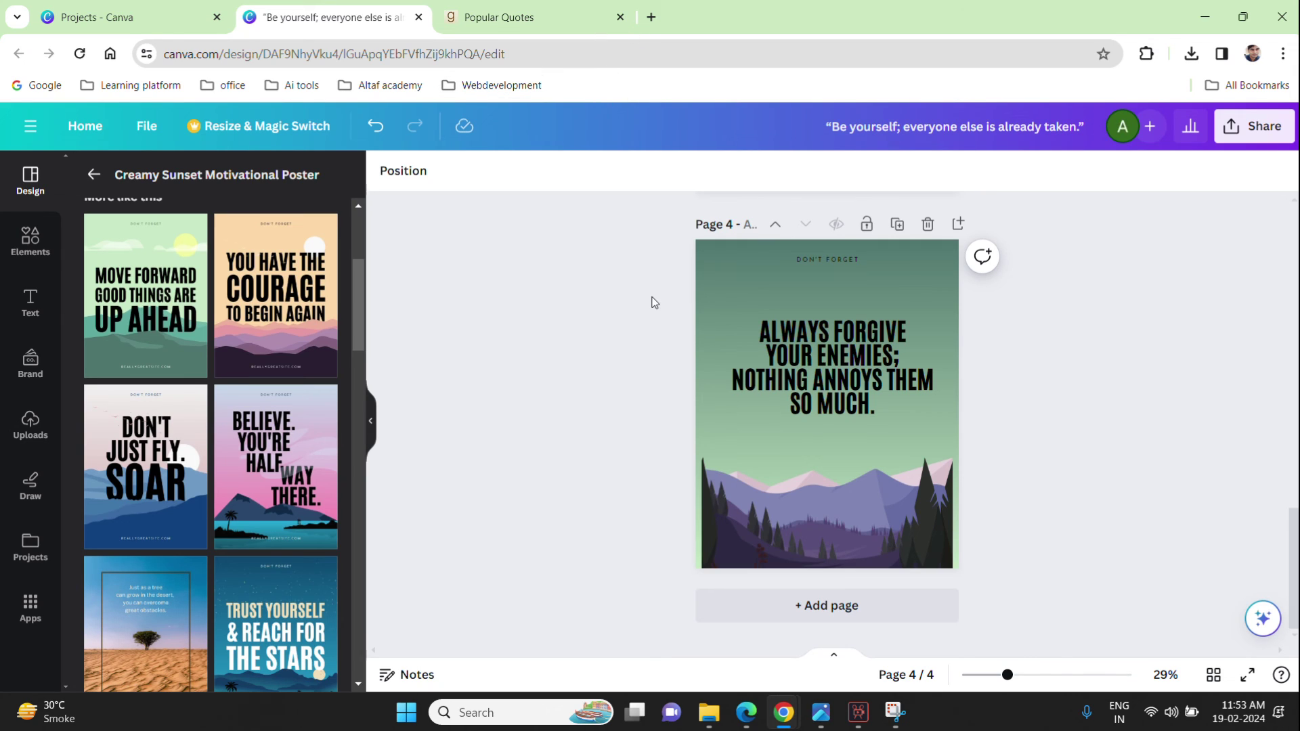
Step: Review the finished quote designs across pages 1 to 4, returning to page 1
key(super+shift+s)
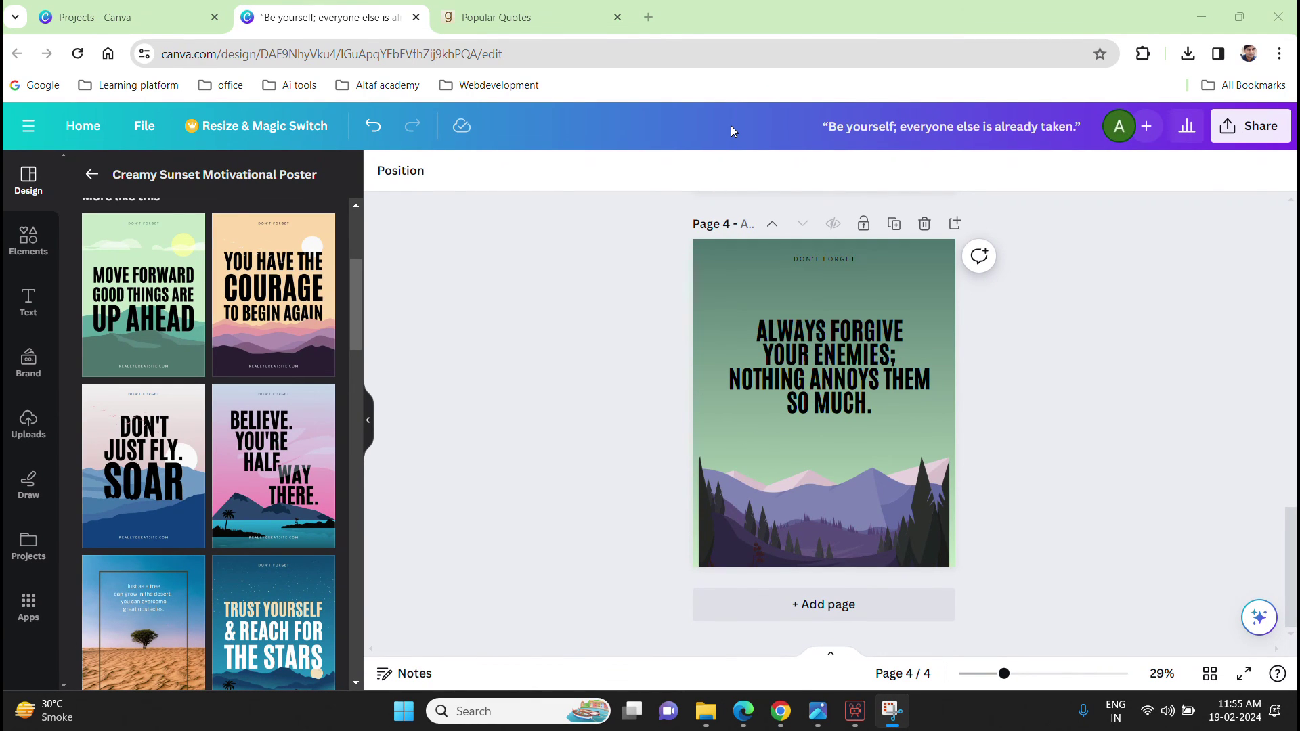
scroll(753, 246, up, 6)
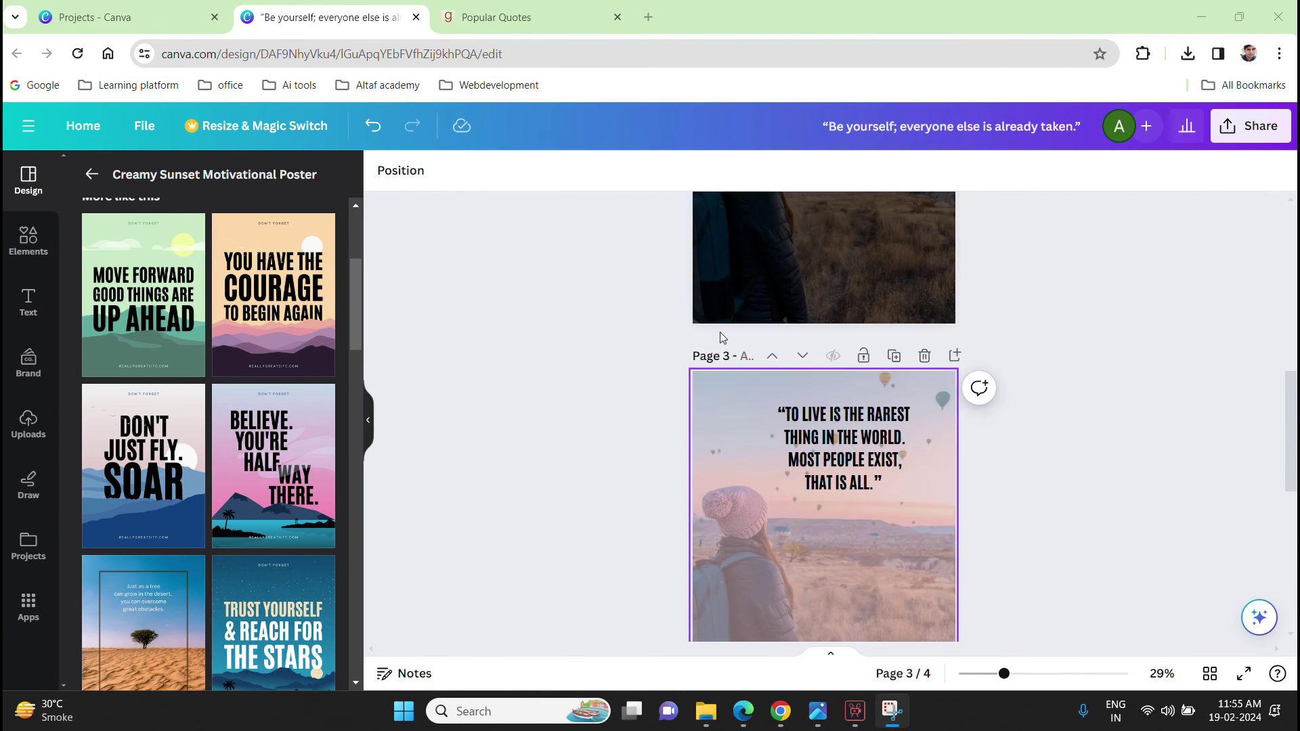
scroll(720, 332, up, 10)
click(776, 344)
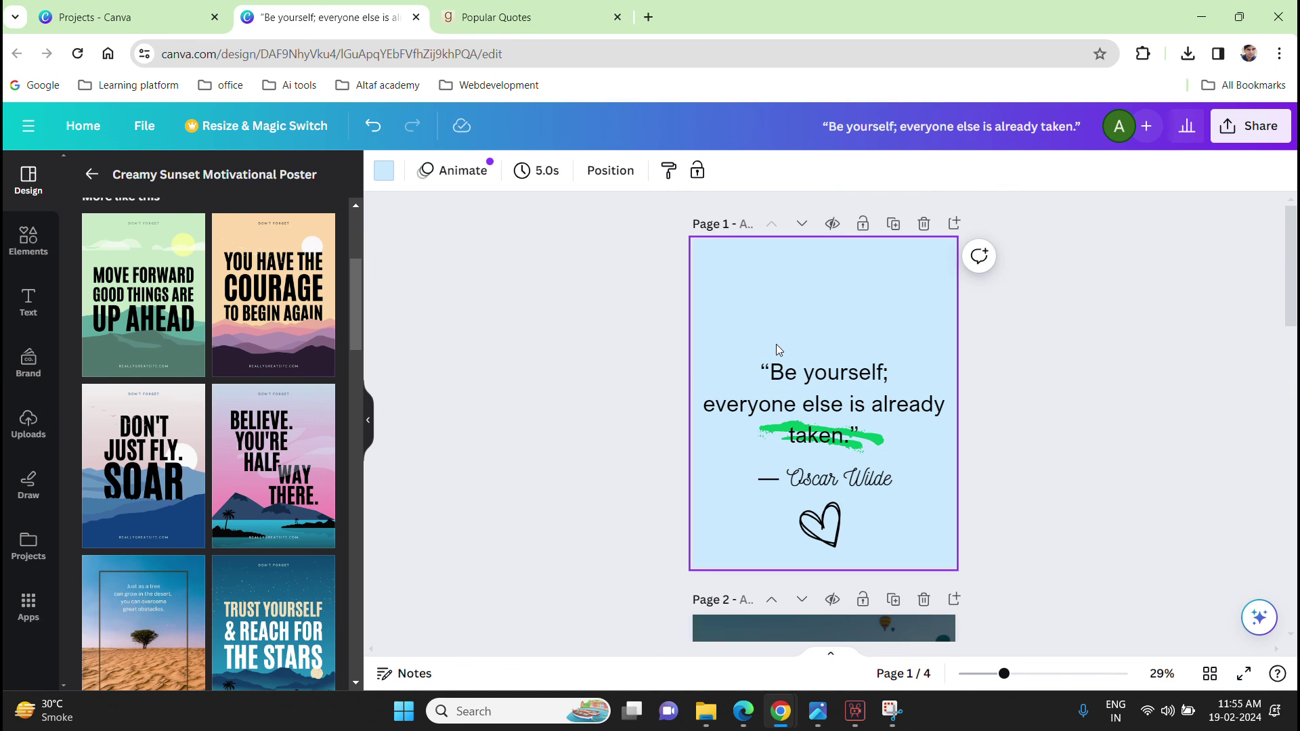
scroll(776, 344, down, 3)
click(790, 428)
scroll(787, 423, down, 5)
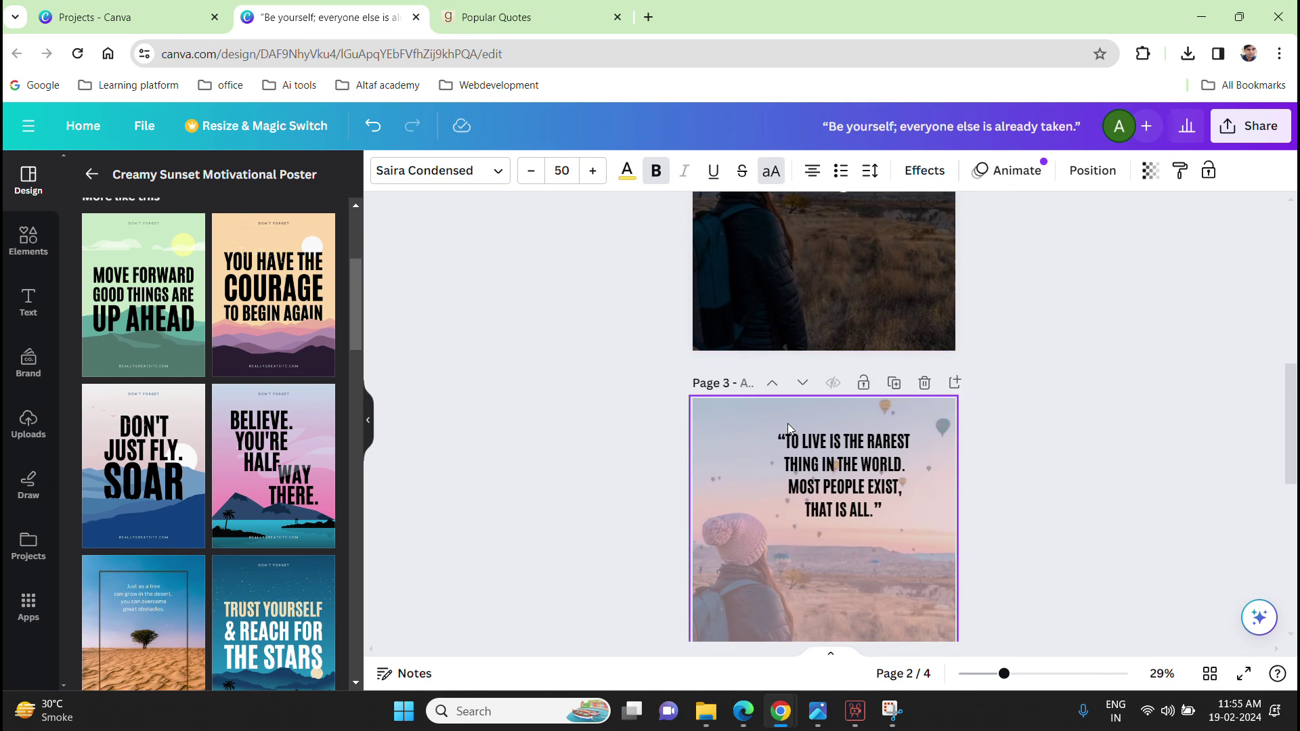
scroll(786, 423, down, 5)
scroll(787, 424, up, 4)
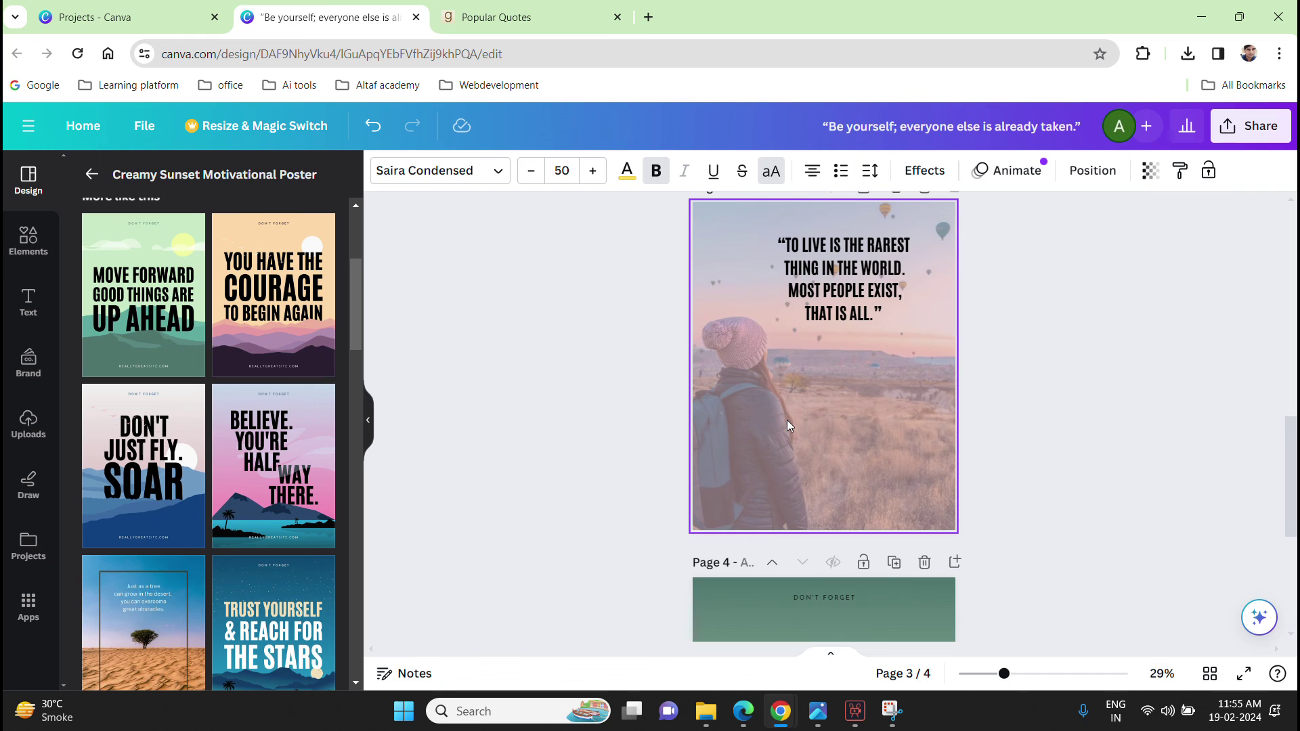
scroll(786, 416, up, 4)
click(1143, 406)
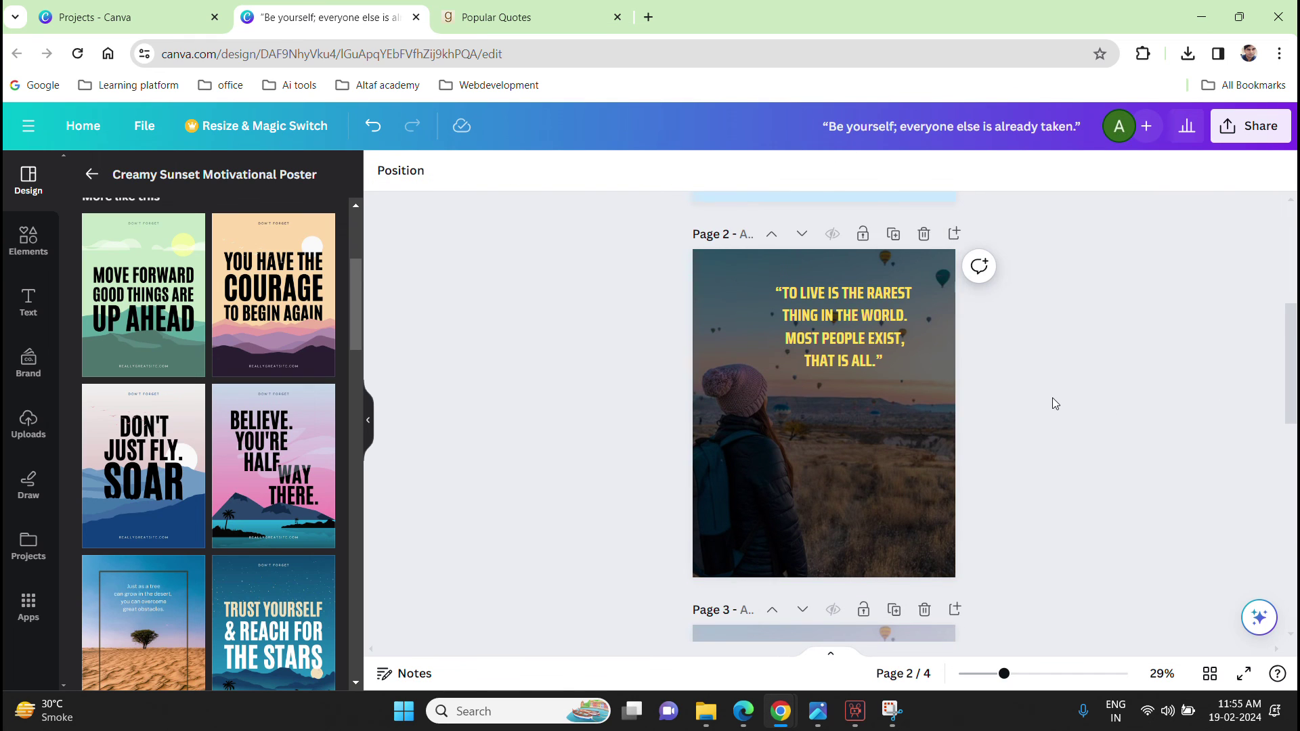
scroll(1051, 400, up, 4)
scroll(1050, 389, down, 6)
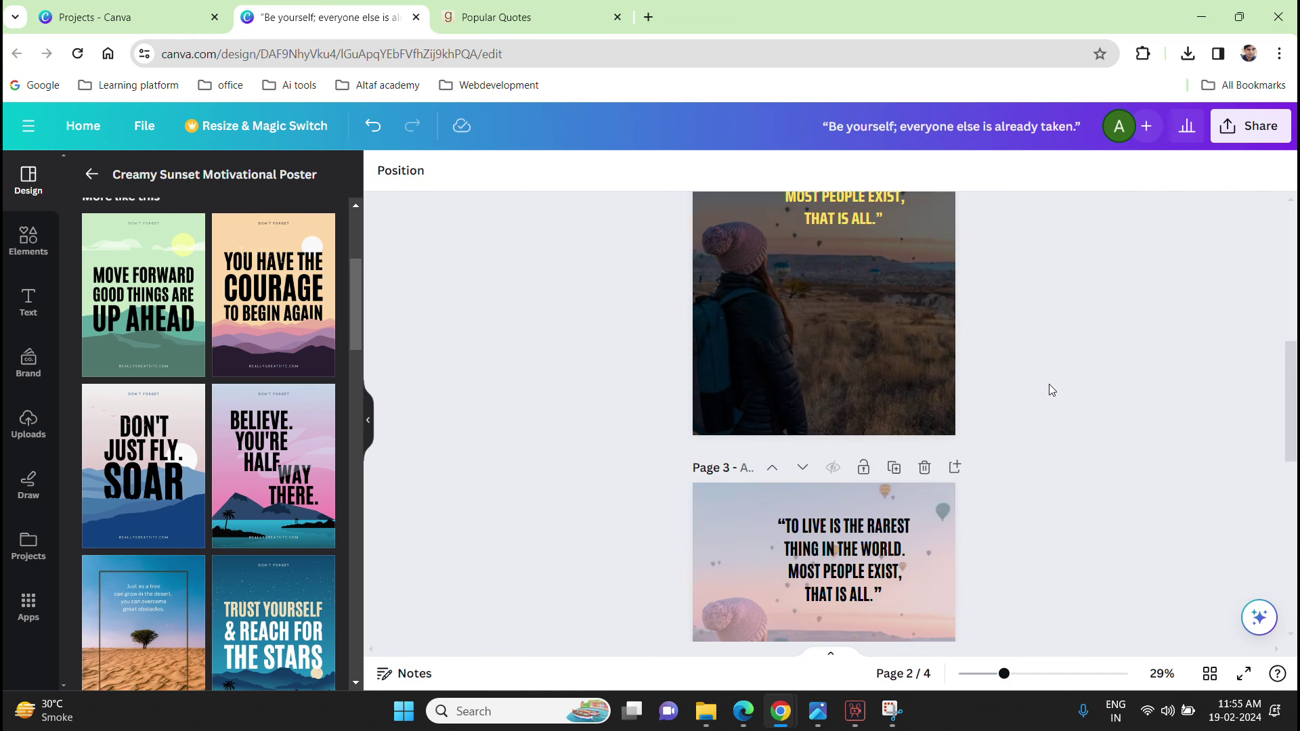
scroll(1049, 384, down, 5)
scroll(1049, 383, down, 2)
scroll(1050, 383, up, 5)
scroll(1050, 384, up, 6)
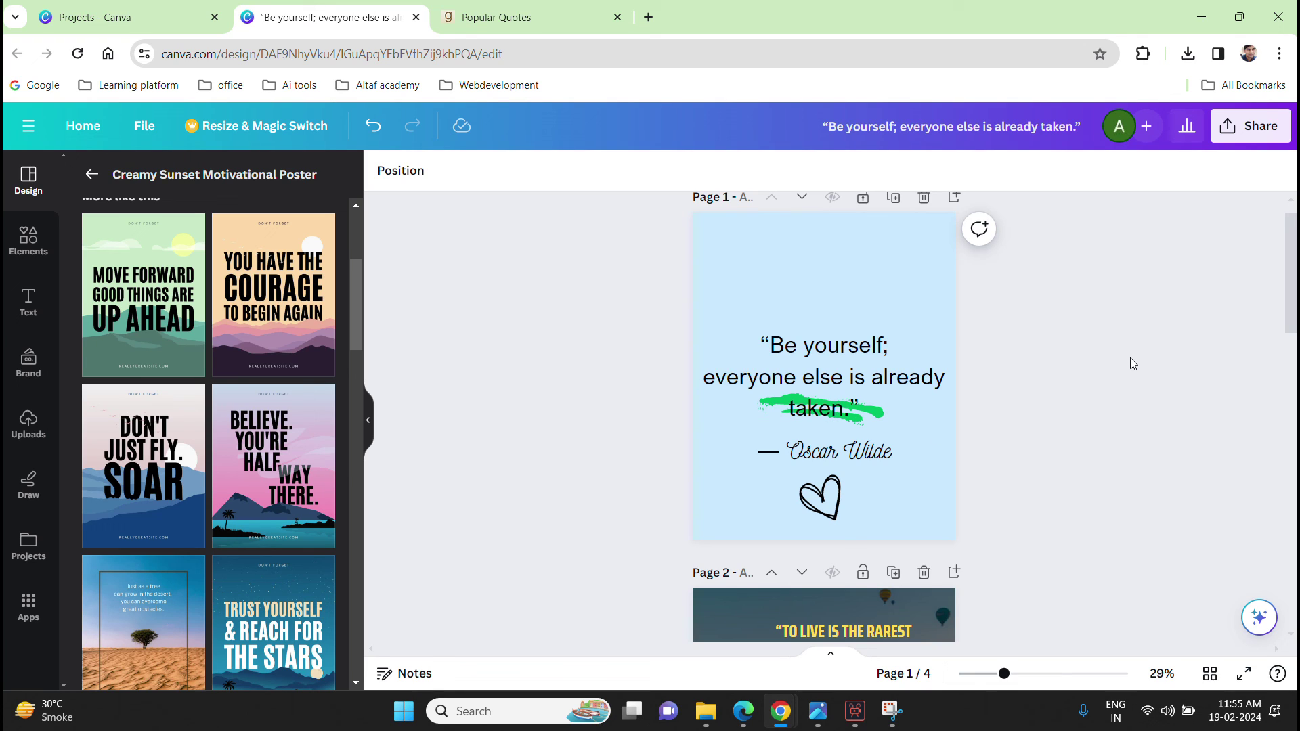
Step: Check the design's download settings for file type, size and page selection, and close them without downloading
click(1254, 134)
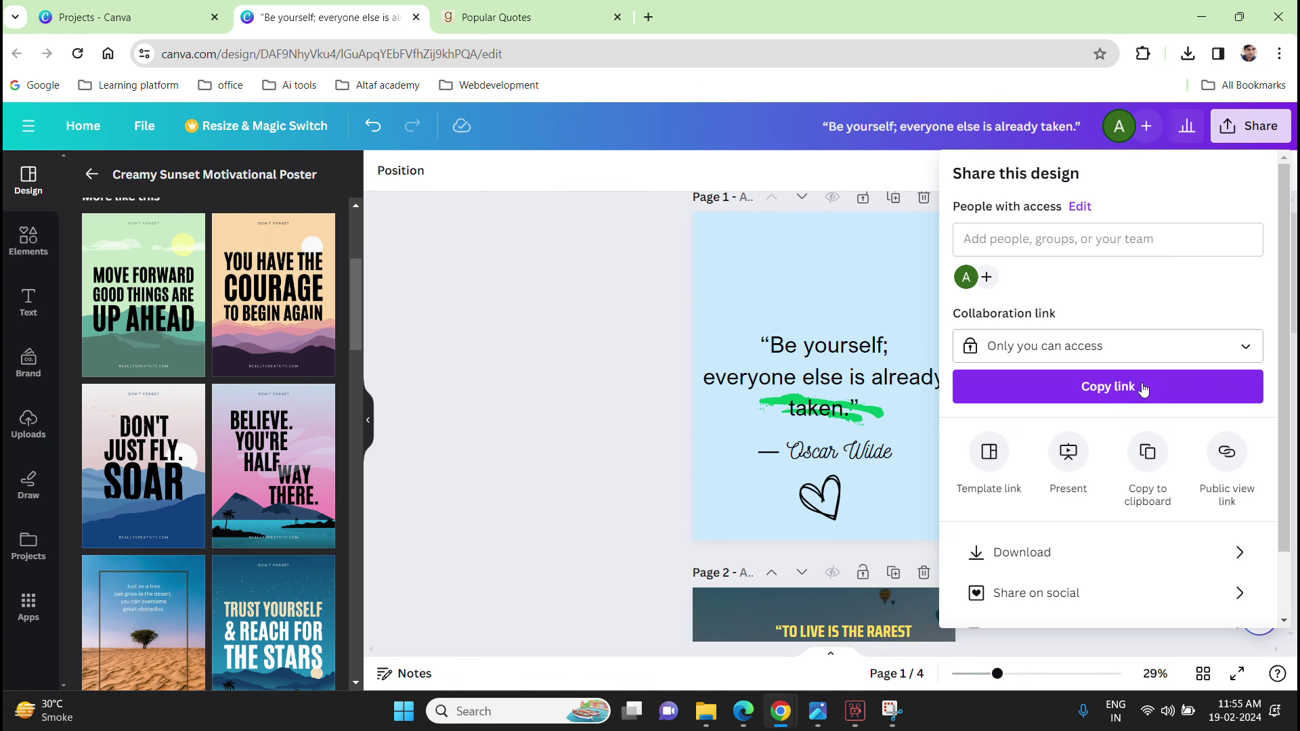
scroll(1062, 556, down, 1)
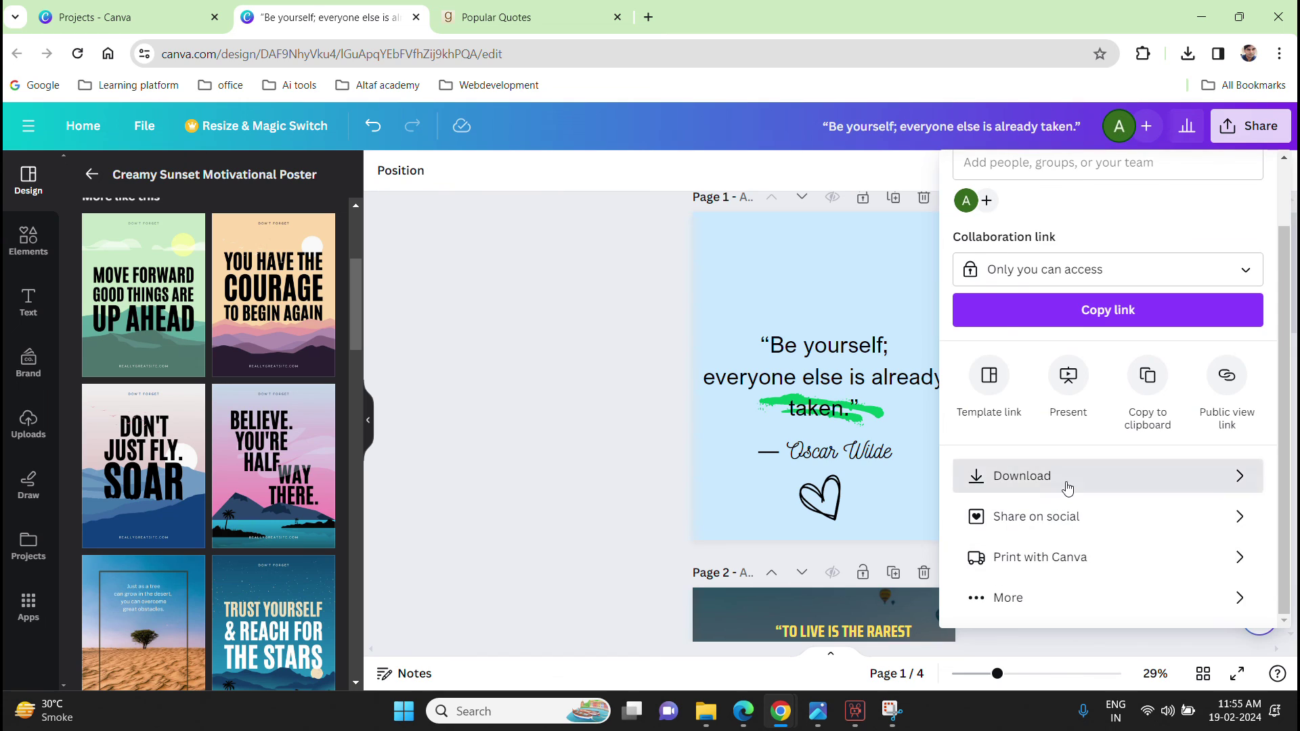
click(1062, 479)
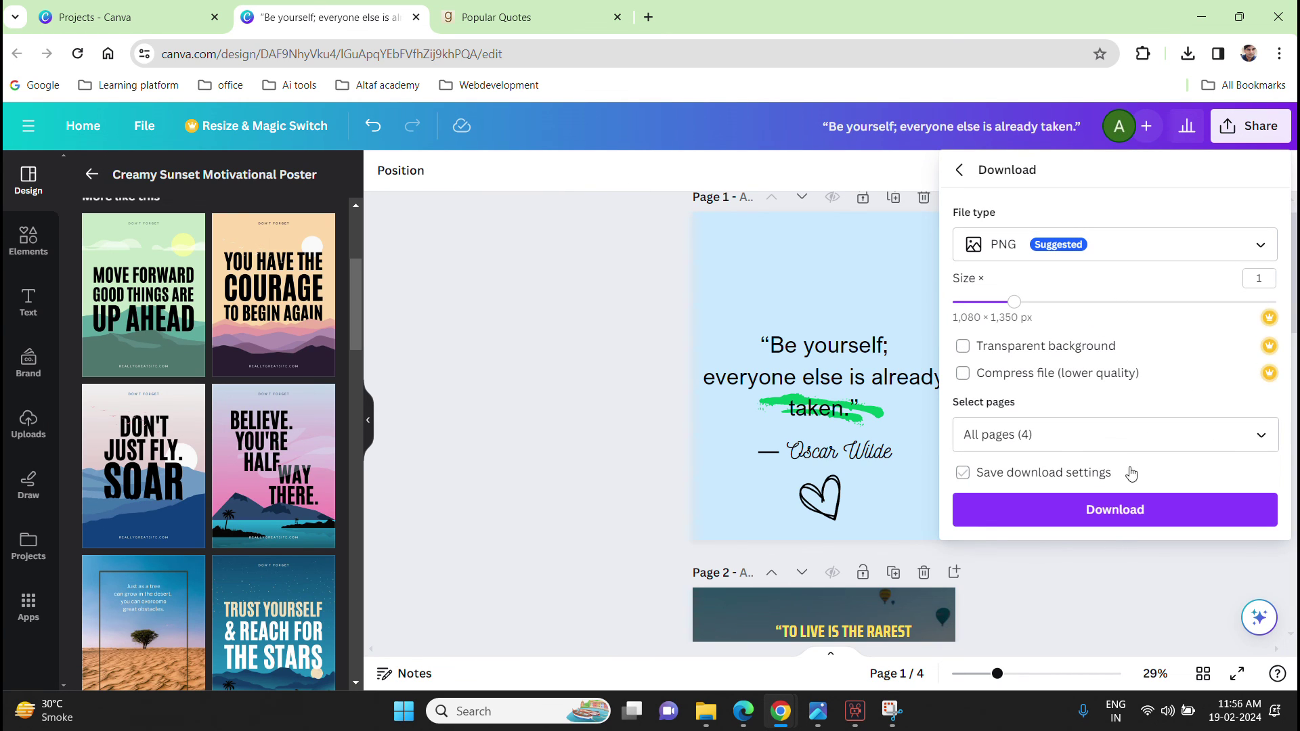
click(499, 420)
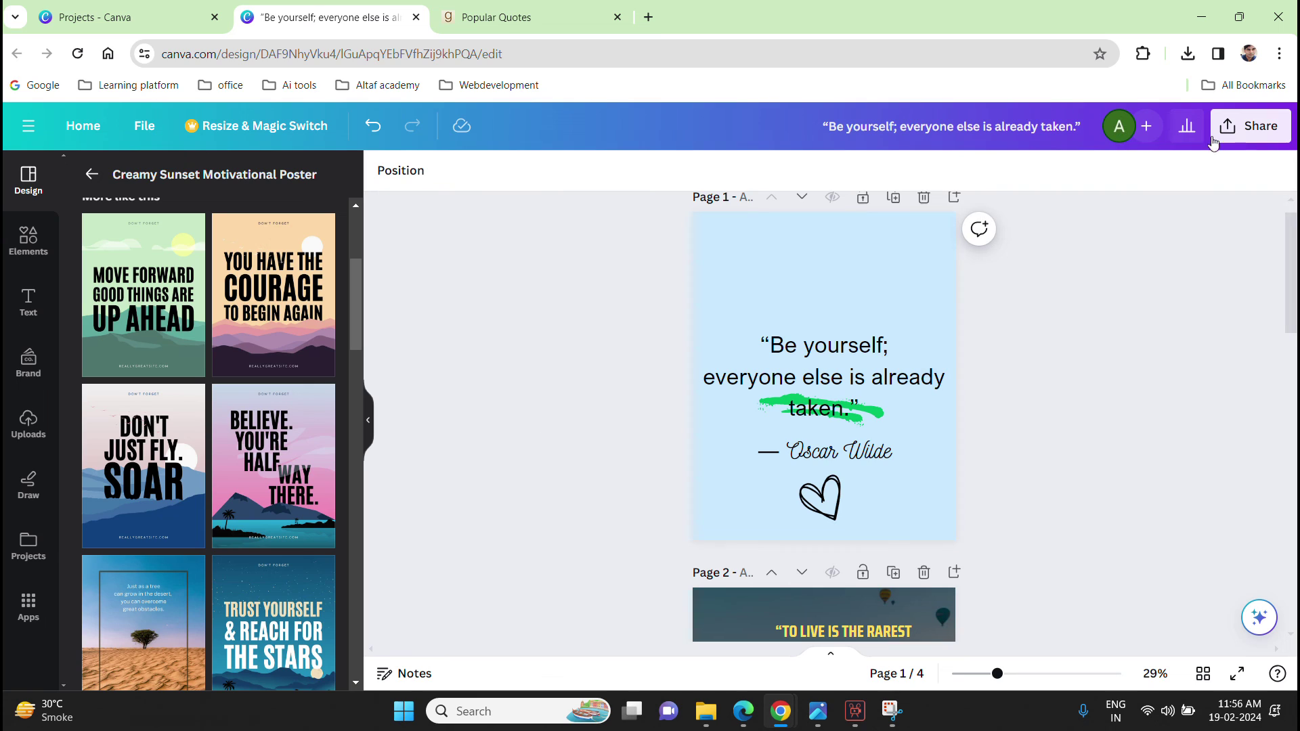
Step: Open the QR code option among all sharing options and try to generate a code for page 1 without a URL
click(1260, 139)
scroll(1120, 487, down, 2)
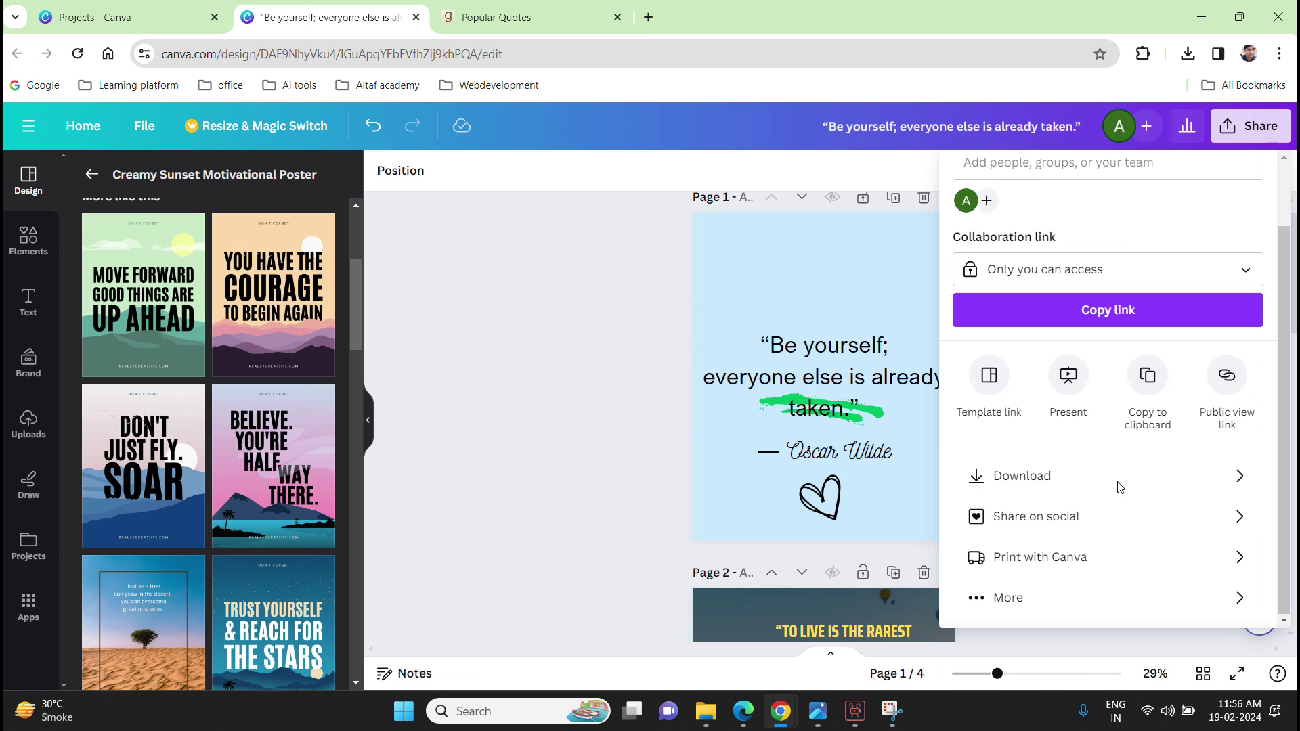
click(1085, 608)
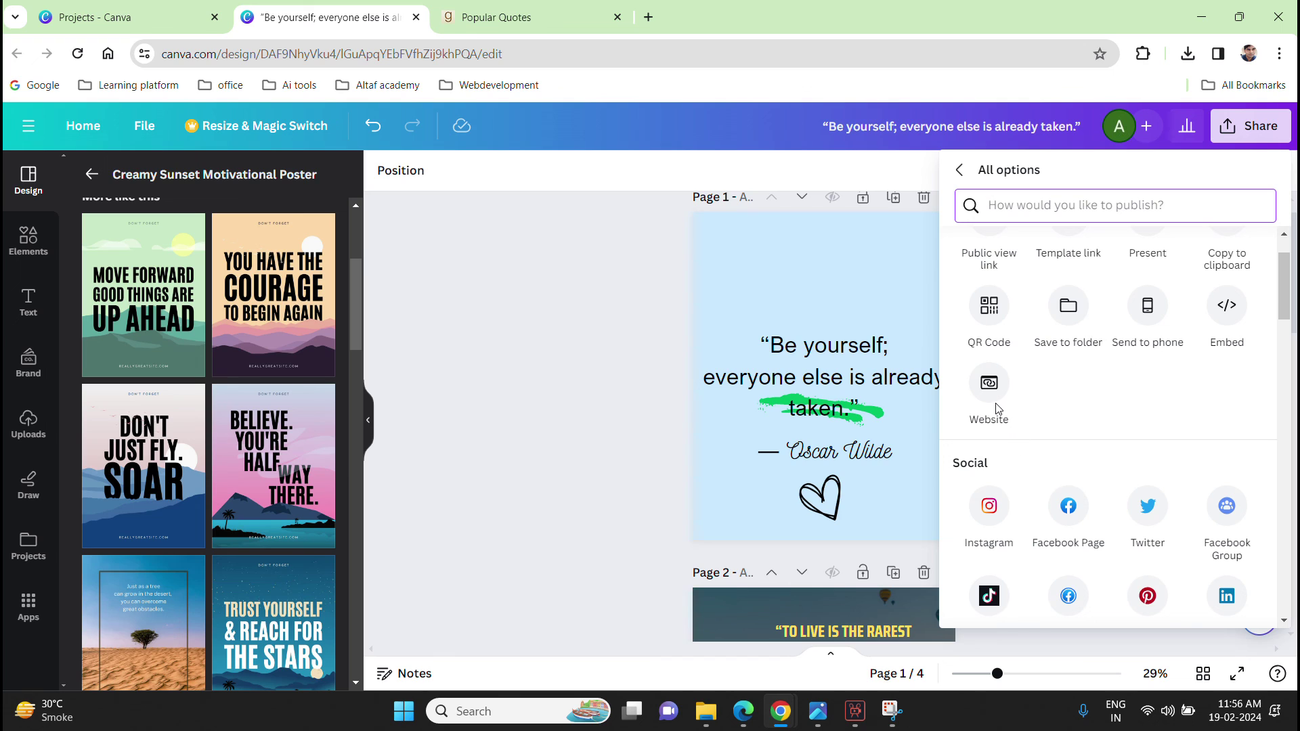
click(989, 306)
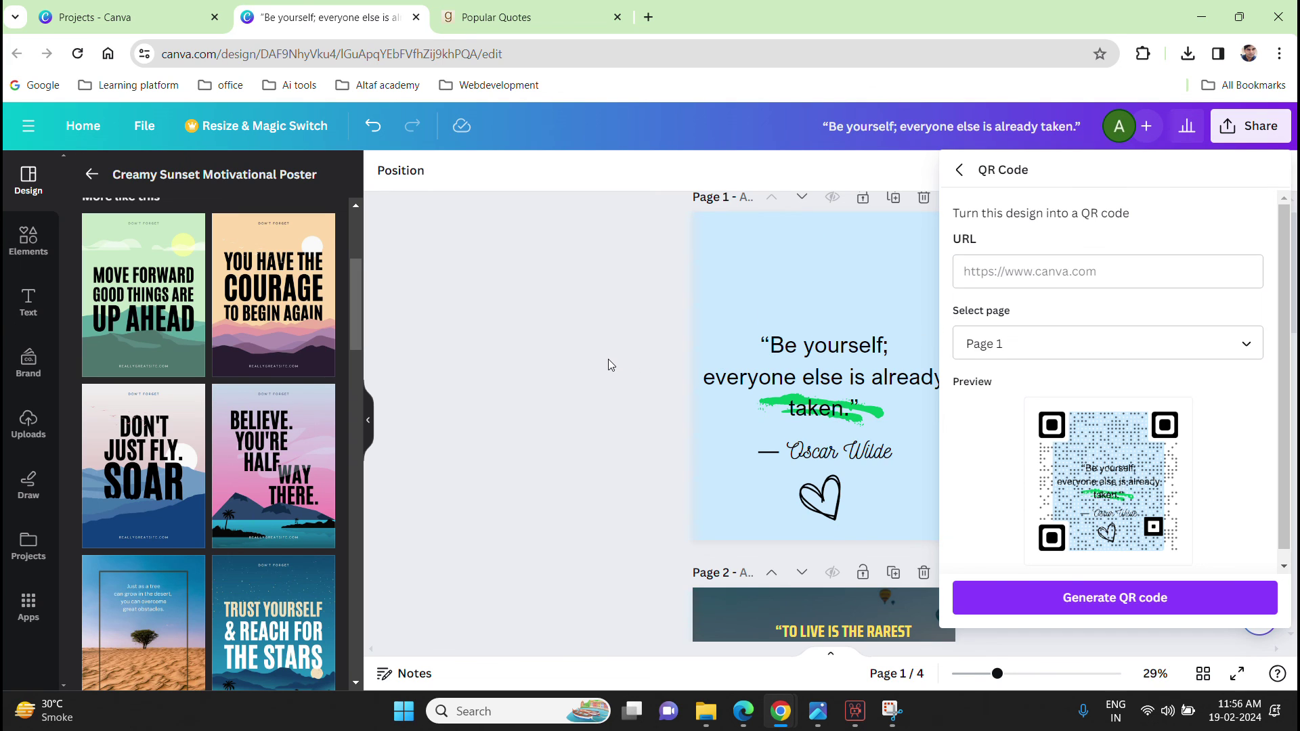
click(1127, 611)
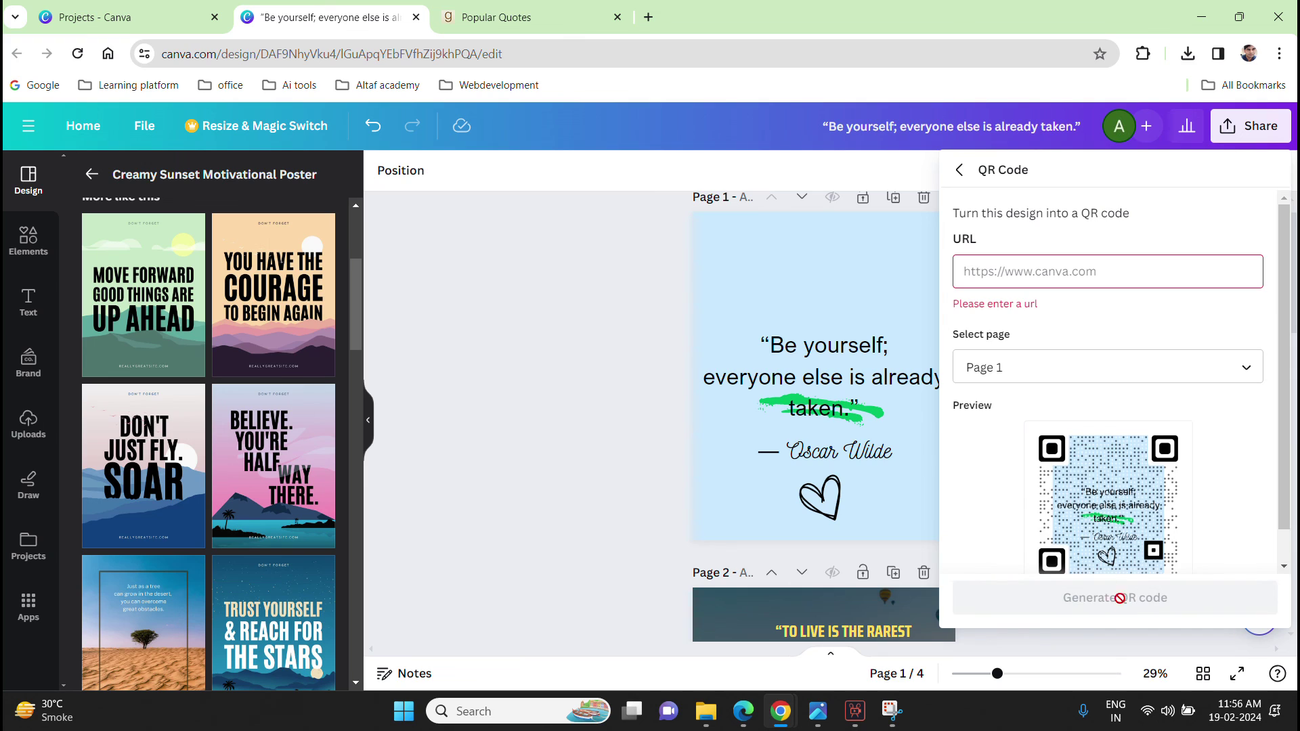